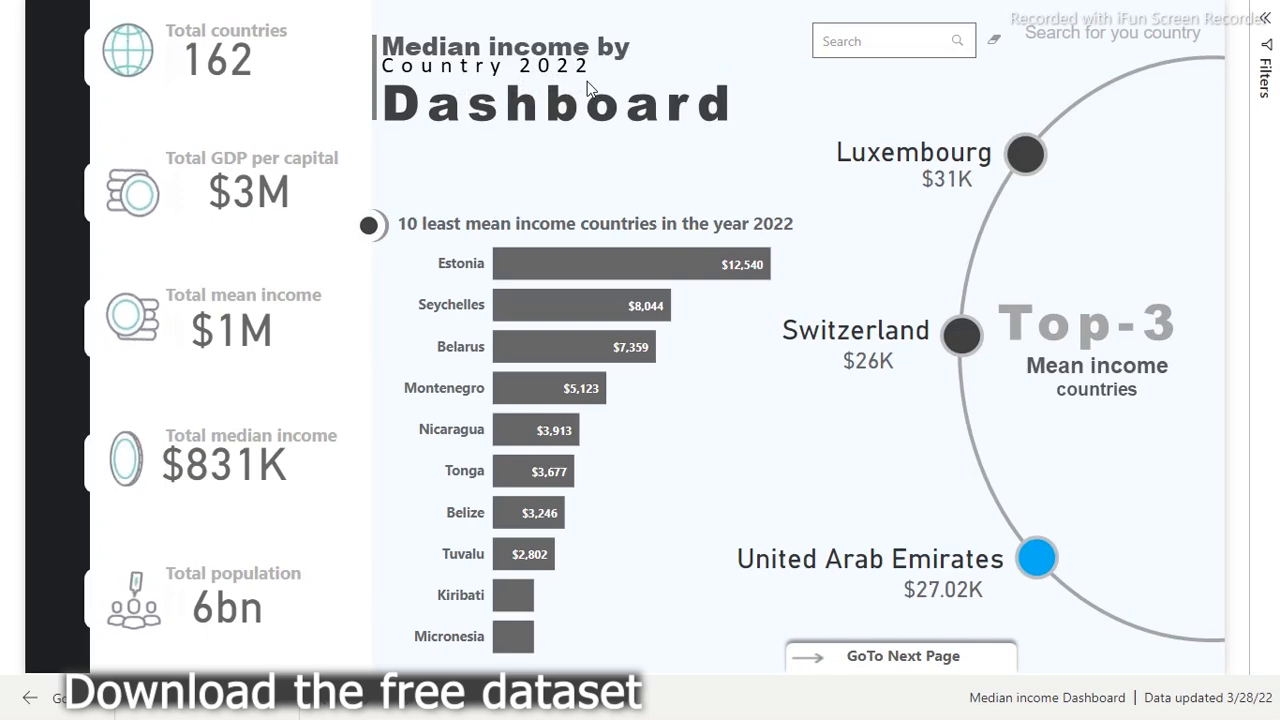
# Step: Exit the full-screen dashboard and examine the Median Income by Country 2022 table on the World Population Review page
pyautogui.moveTo(657, 6)
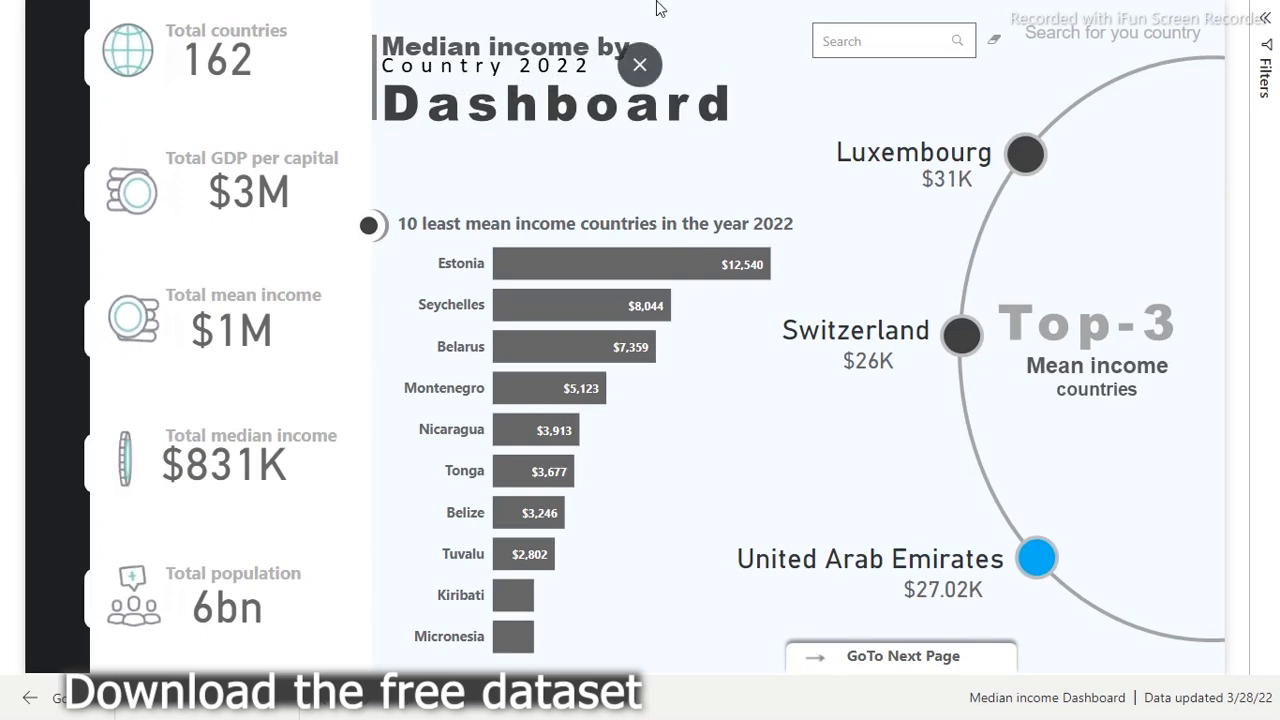
pyautogui.click(637, 68)
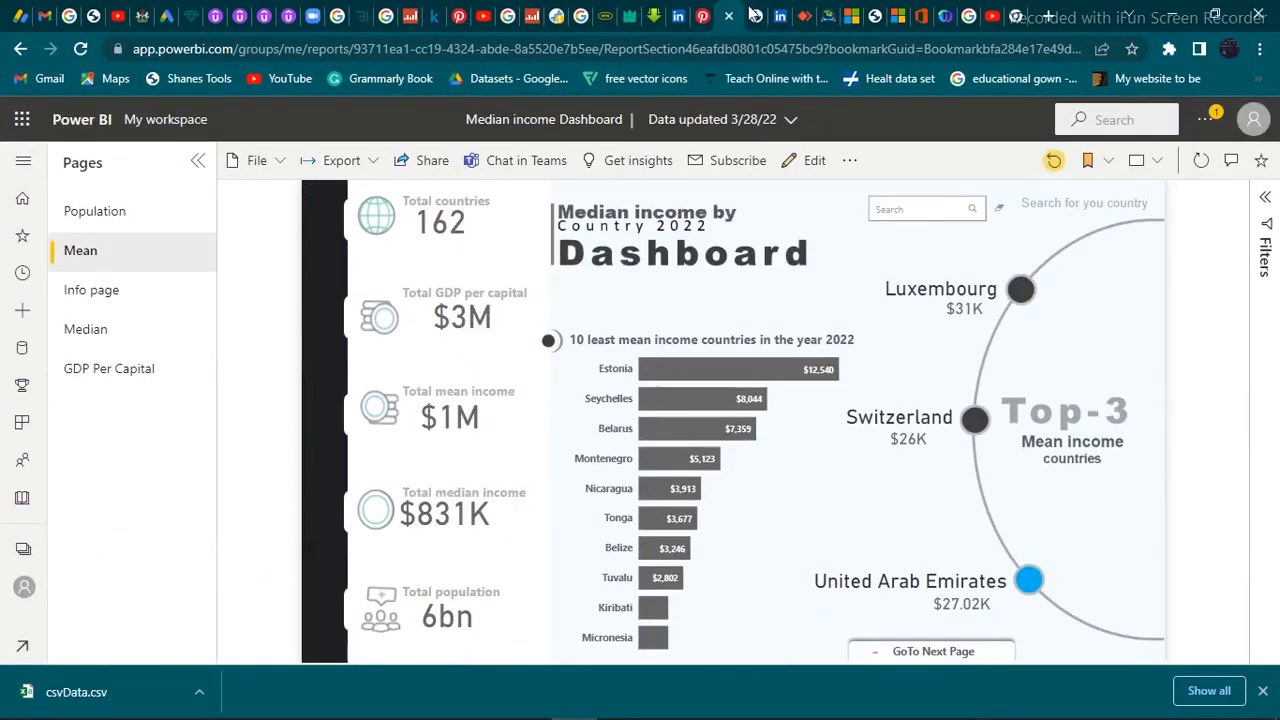
pyautogui.click(753, 15)
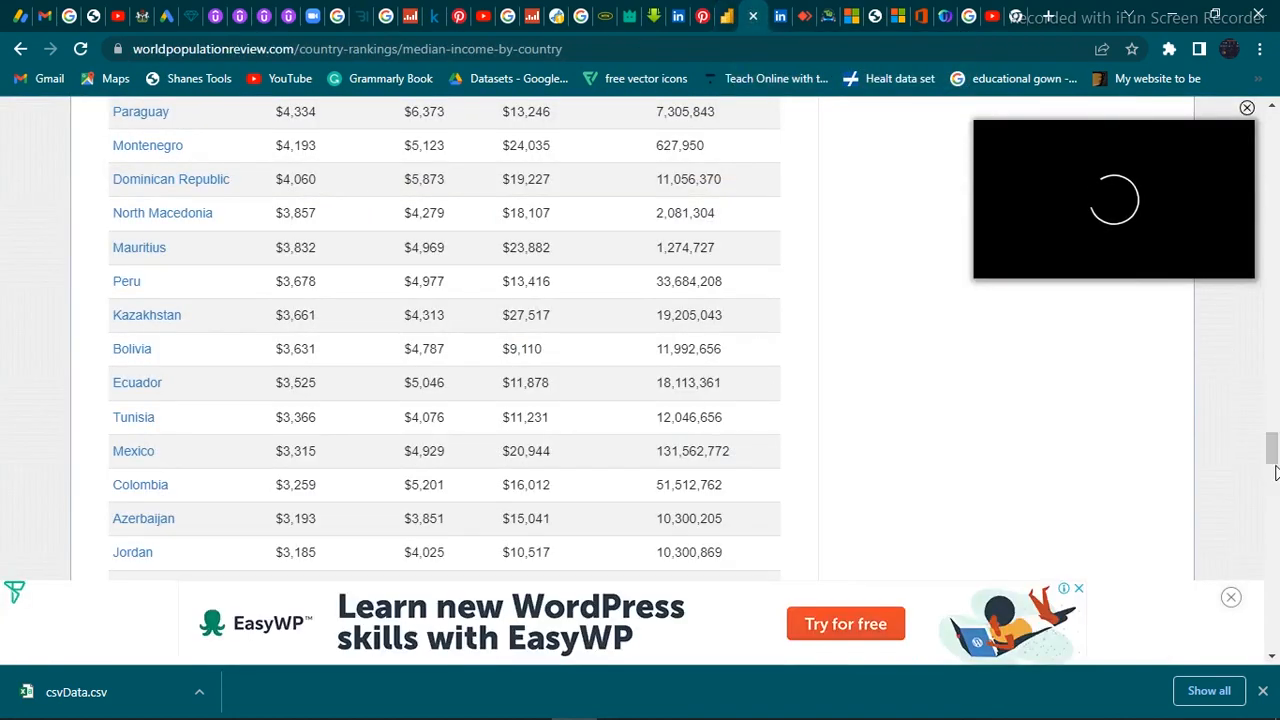
pyautogui.moveTo(1274, 460); pyautogui.dragTo(1274, 130)
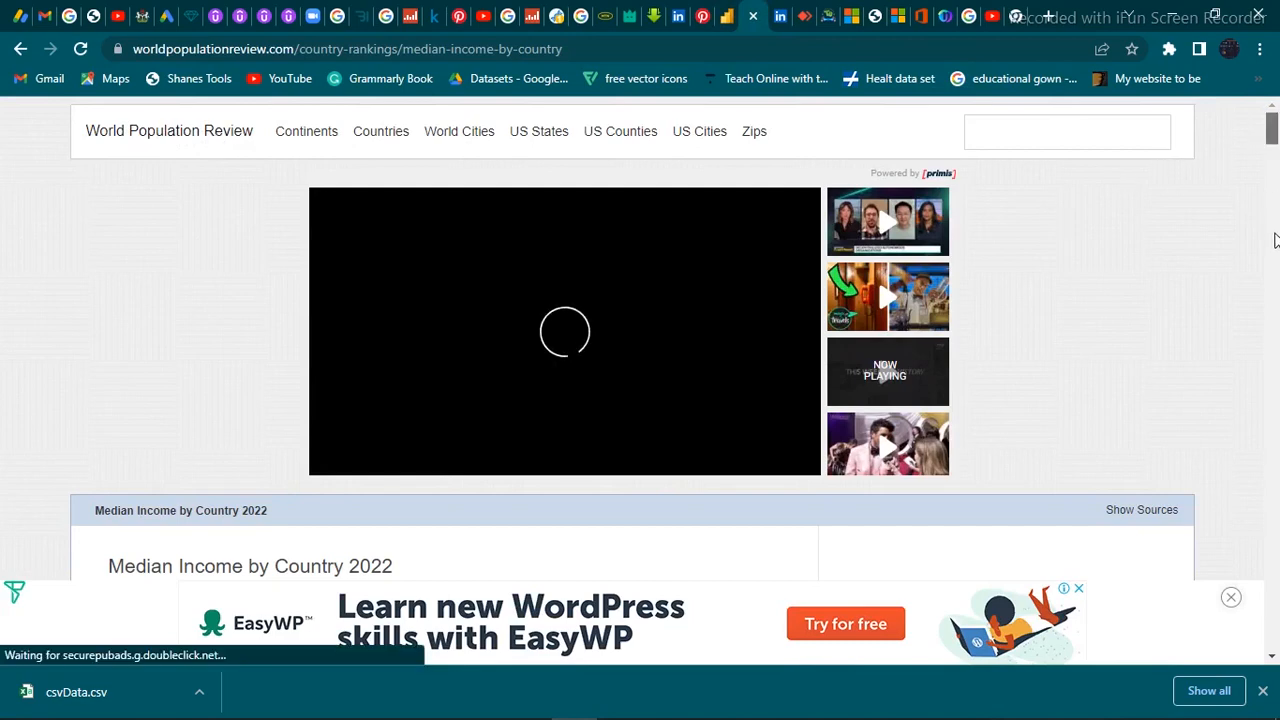
pyautogui.moveTo(1273, 135); pyautogui.dragTo(1273, 315)
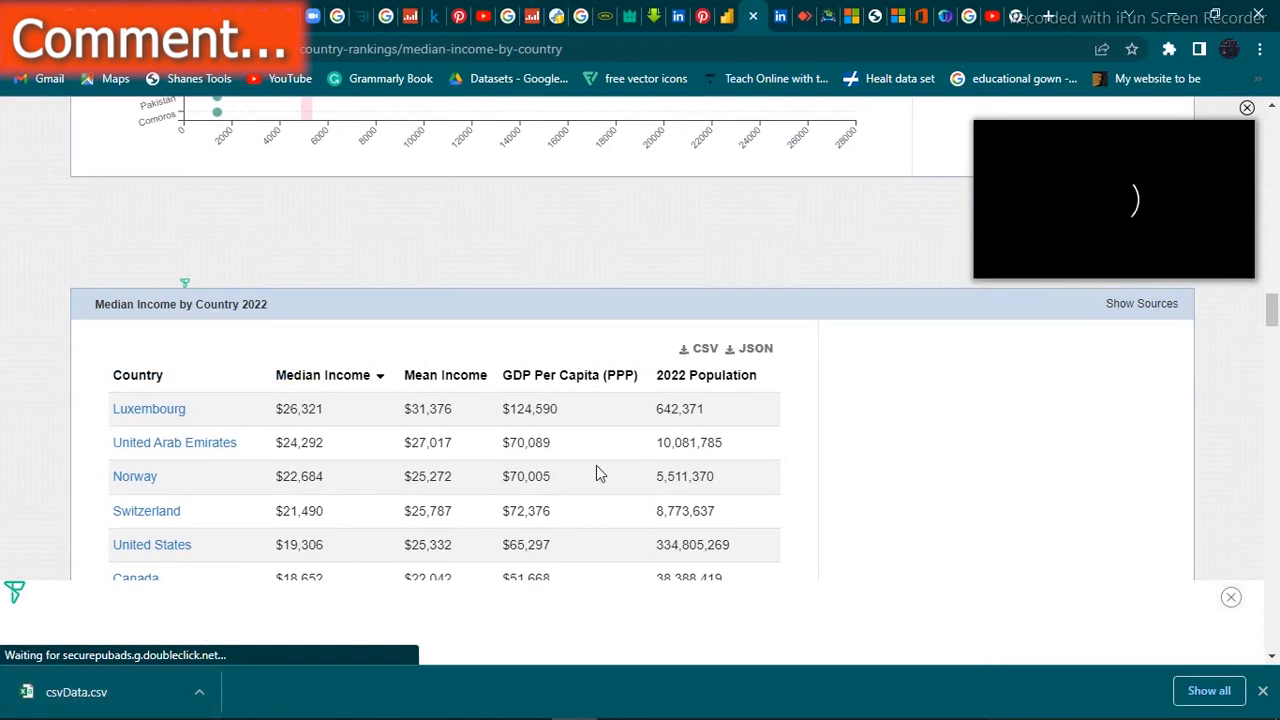
pyautogui.moveTo(1273, 308); pyautogui.dragTo(1273, 338)
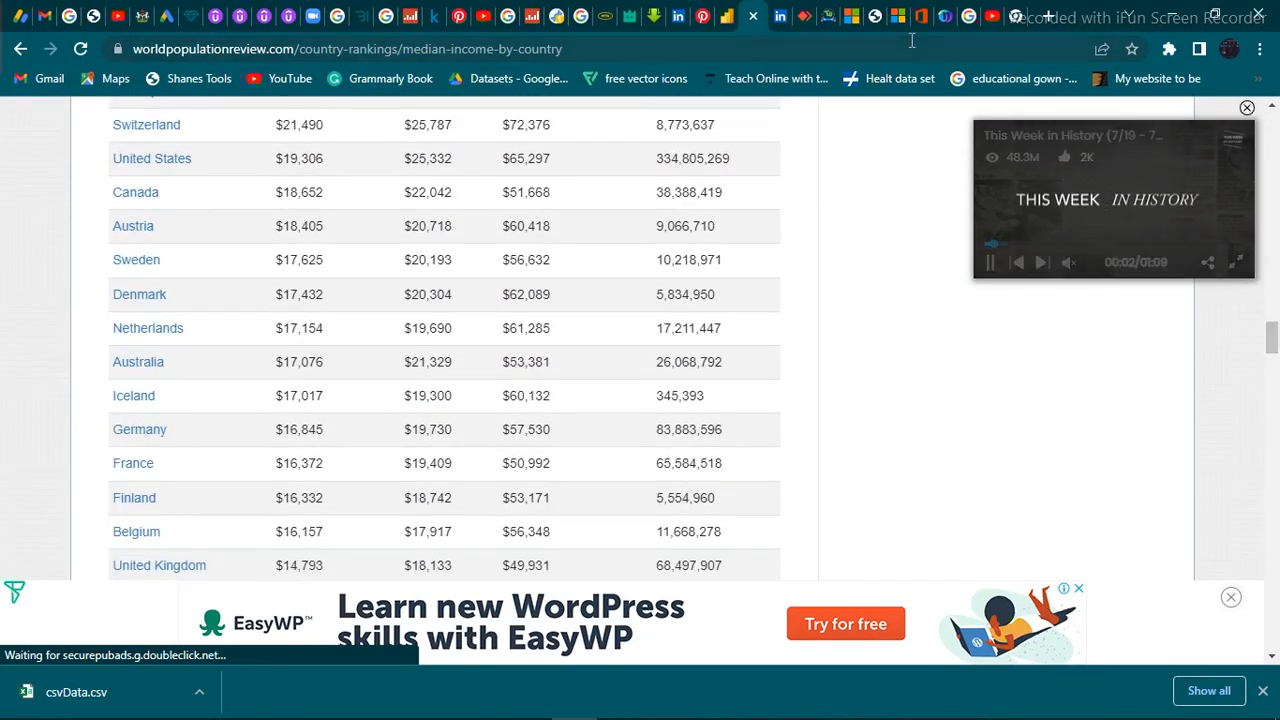
# Step: Return to the Median income Dashboard report in the Power BI service and display it in full screen
pyautogui.click(728, 17)
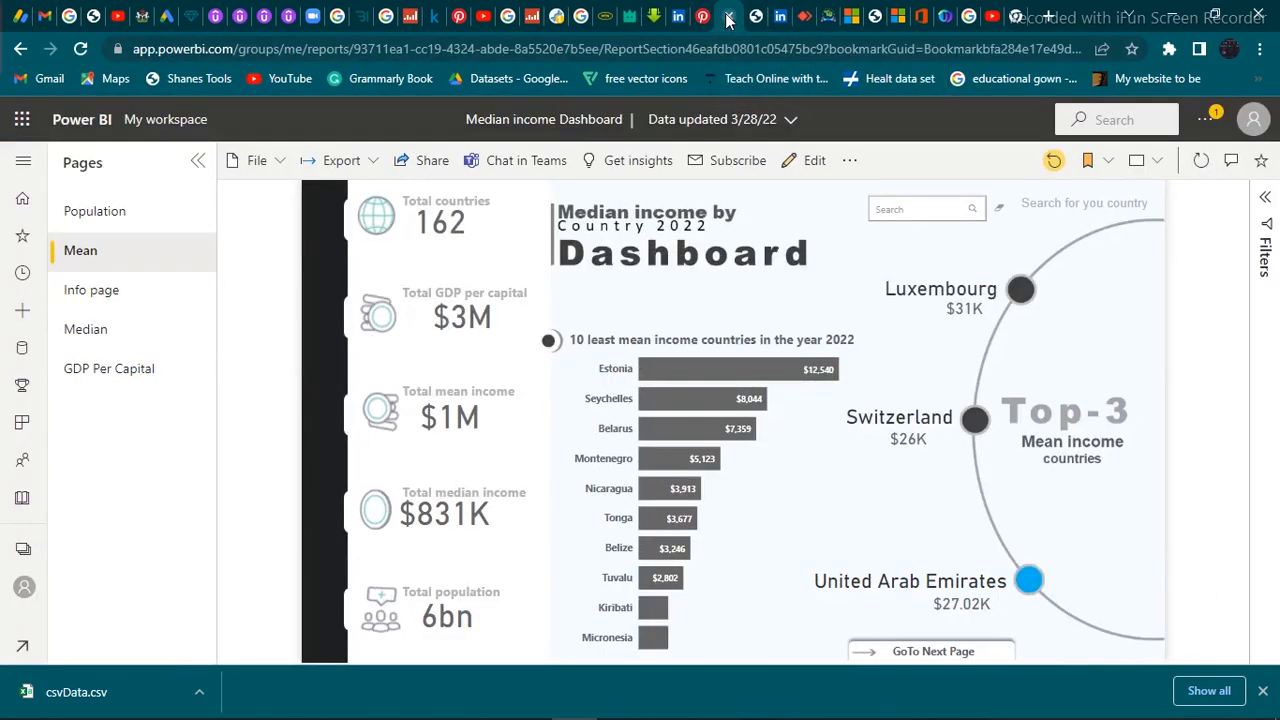
pyautogui.click(1158, 163)
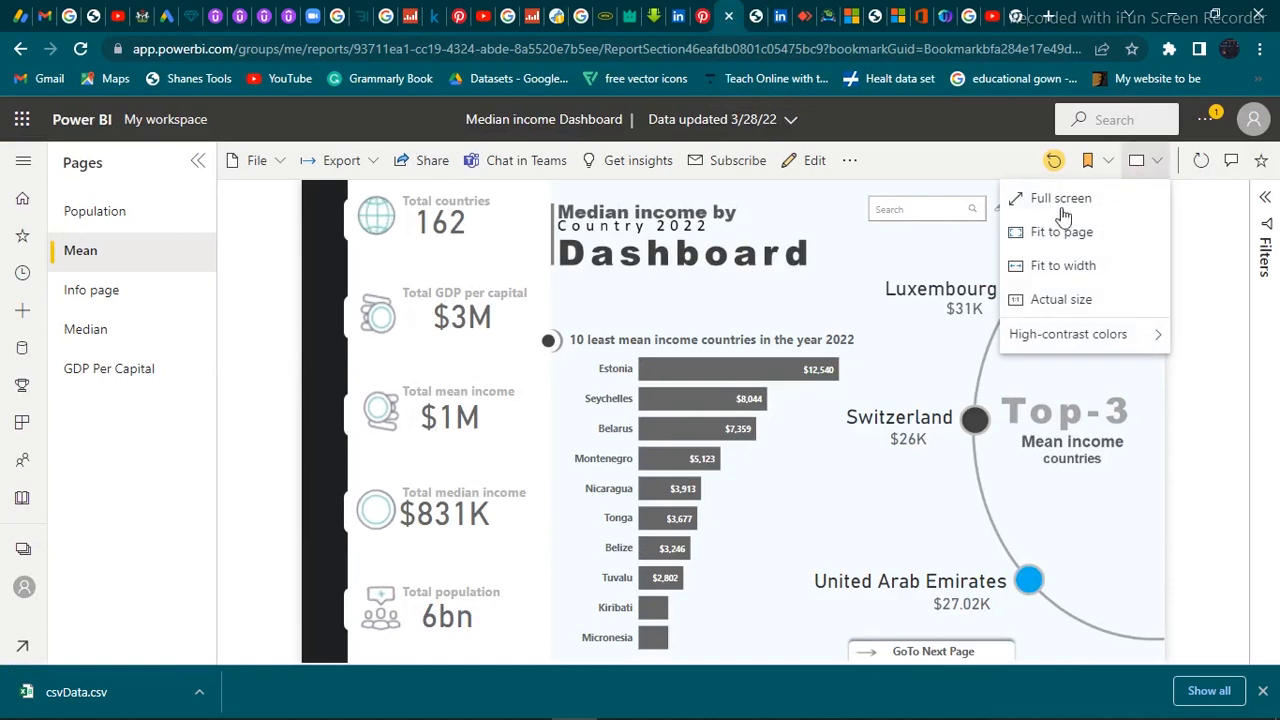
pyautogui.click(1042, 198)
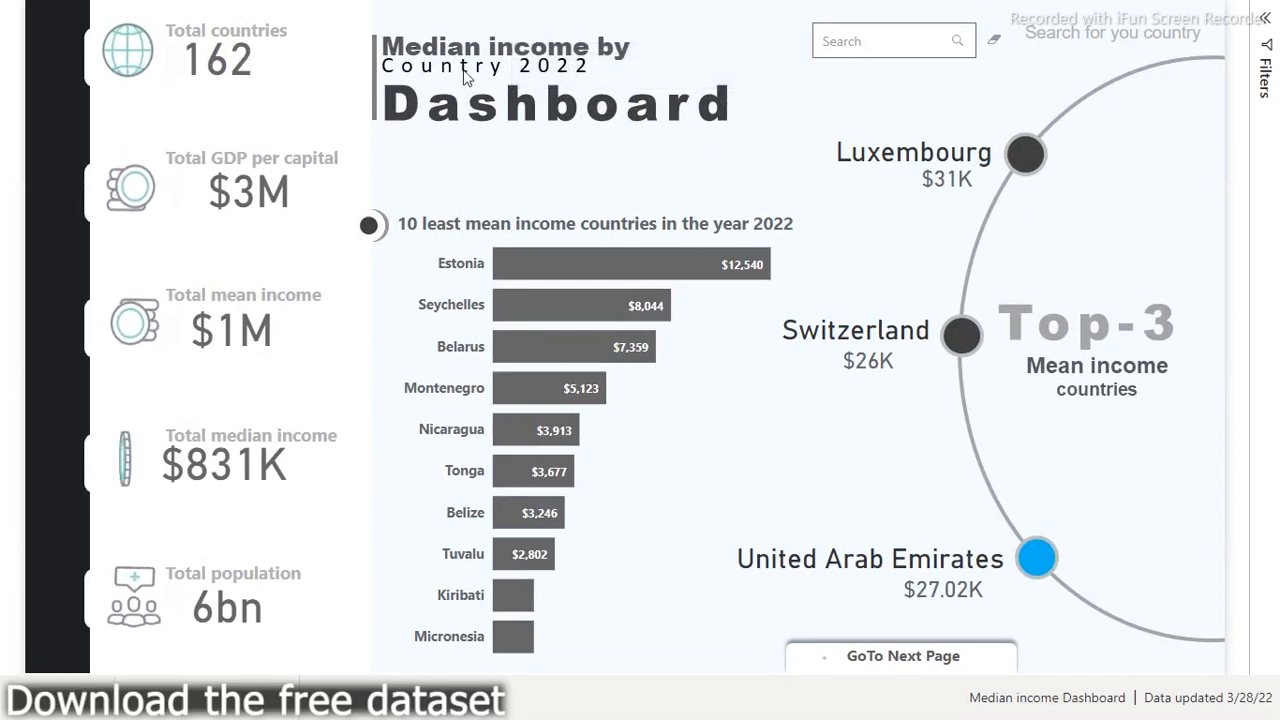
# Step: Search the dashboard for Italy, and replace that search with Nigeria to view each country's totals
pyautogui.click(879, 43)
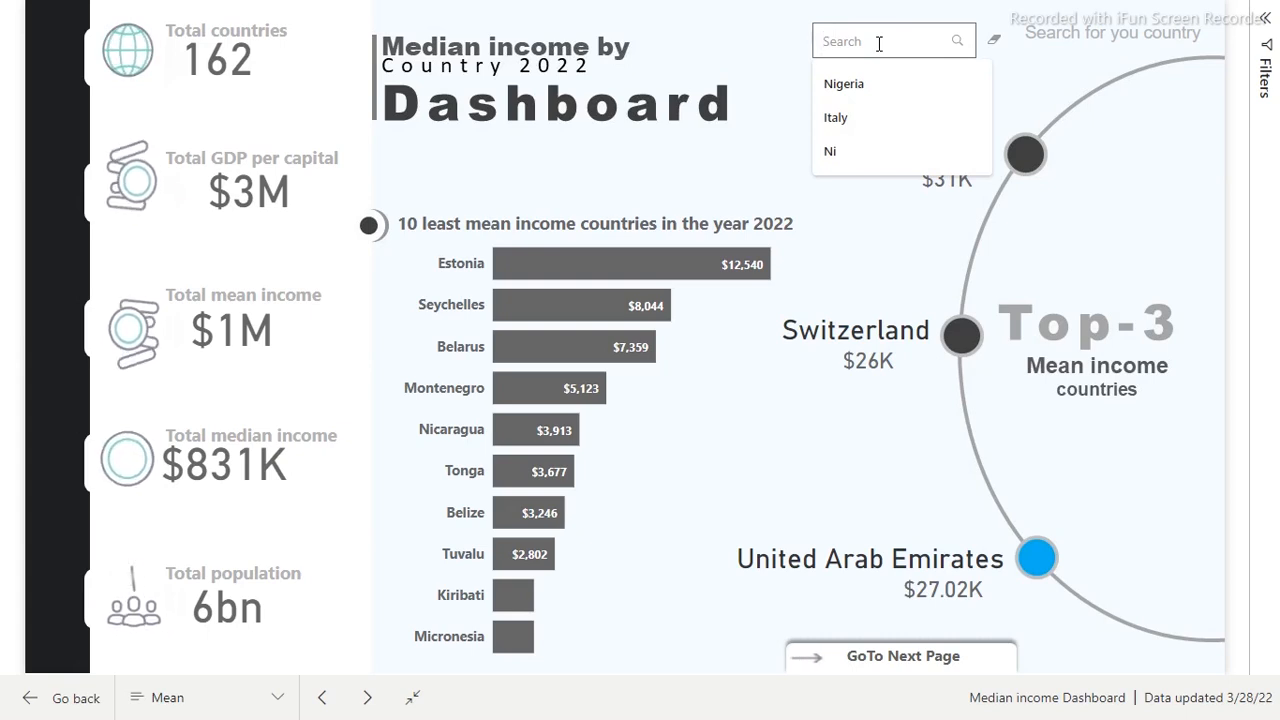
pyautogui.write('Italy')
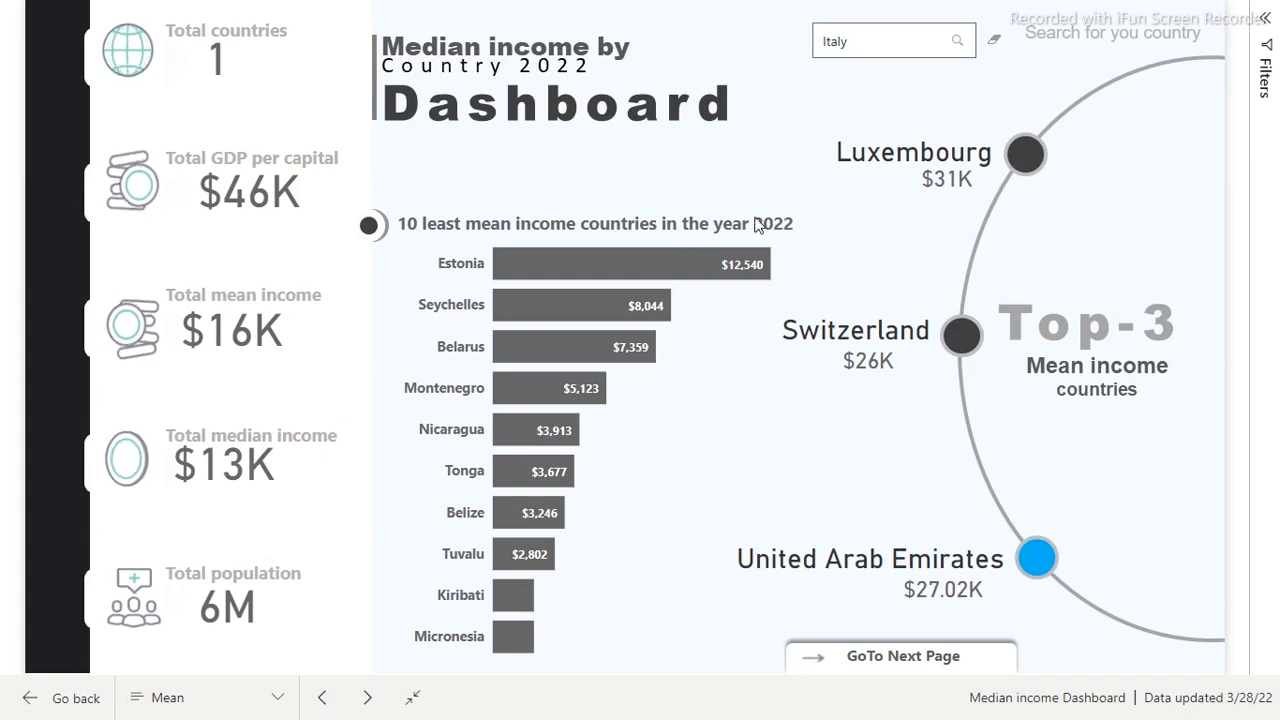
pyautogui.moveTo(871, 44); pyautogui.dragTo(732, 36)
pyautogui.write('Nigeria')
pyautogui.press('Return')
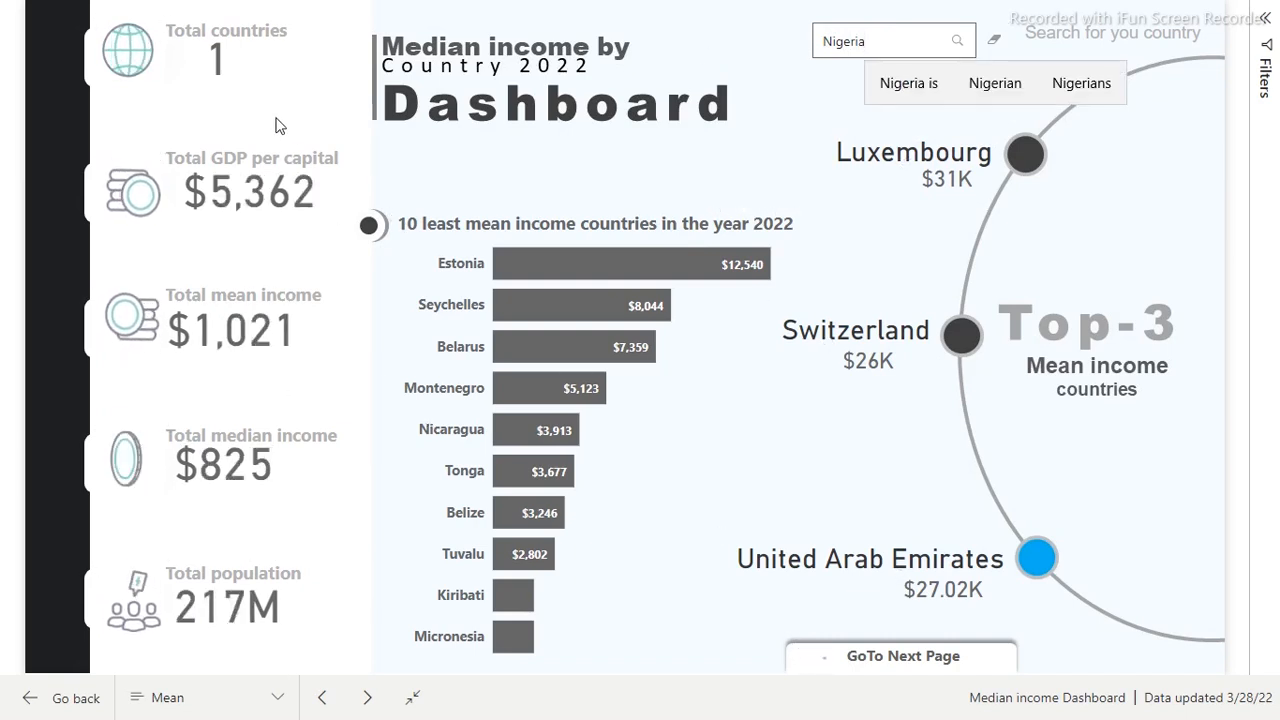
pyautogui.click(821, 110)
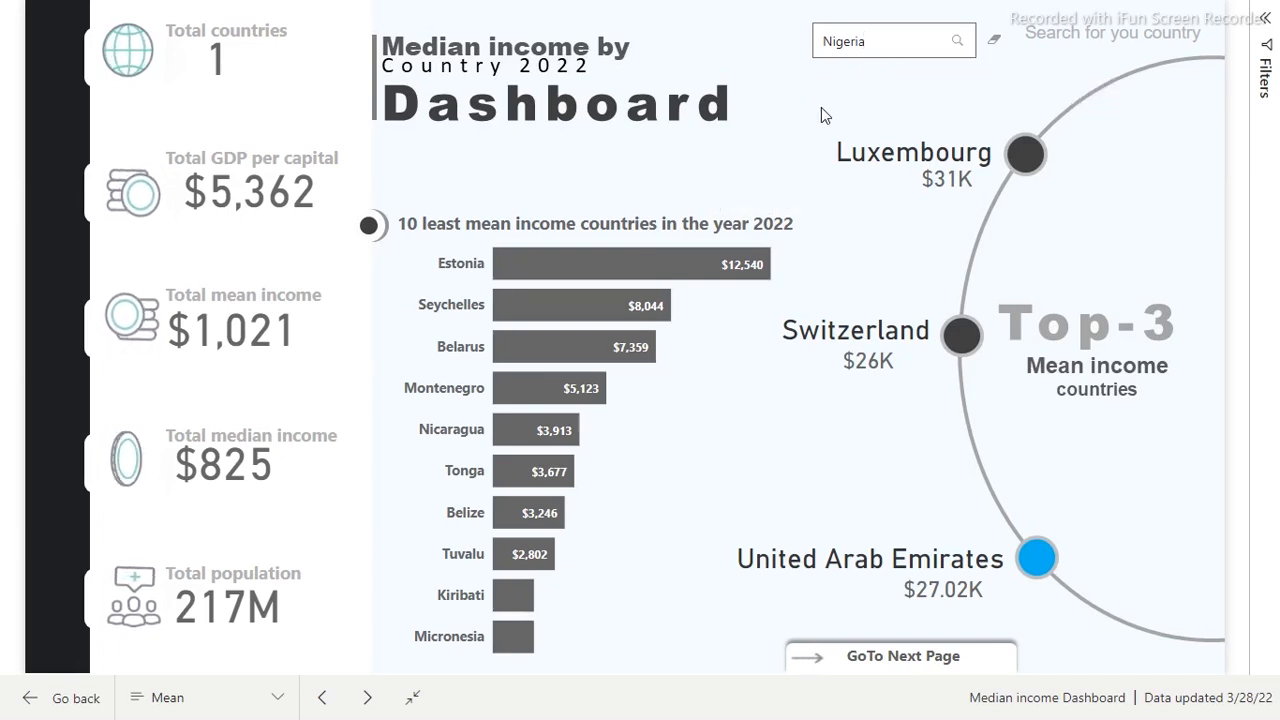
# Step: Go to the report's Population page and read the Quick Insights on the top-3 populated countries
pyautogui.click(905, 660)
pyautogui.click(895, 494)
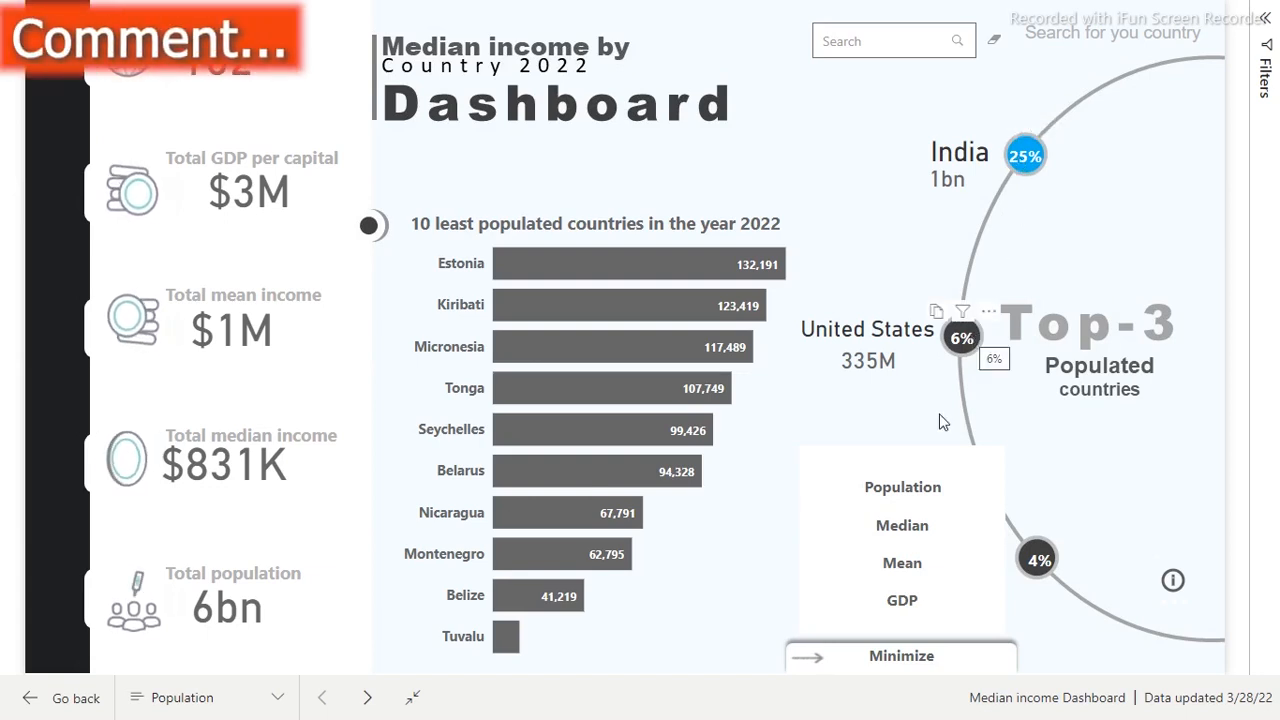
pyautogui.click(924, 668)
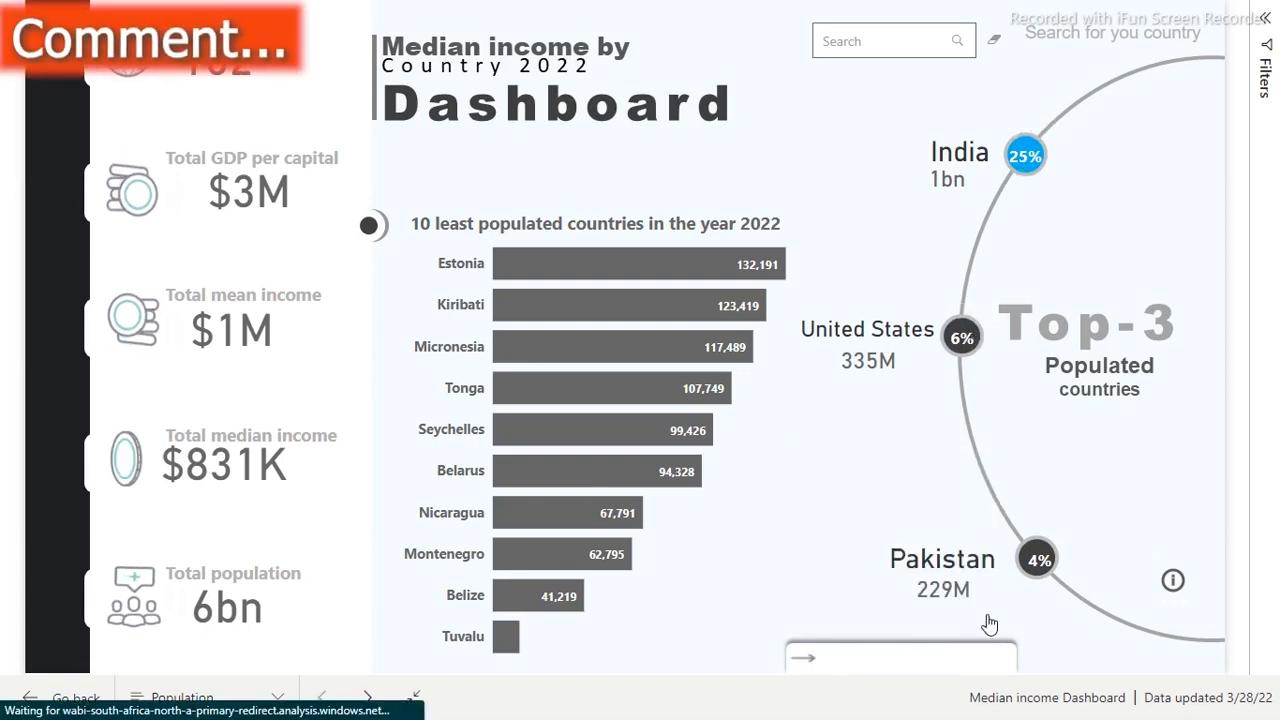
pyautogui.moveTo(1096, 268)
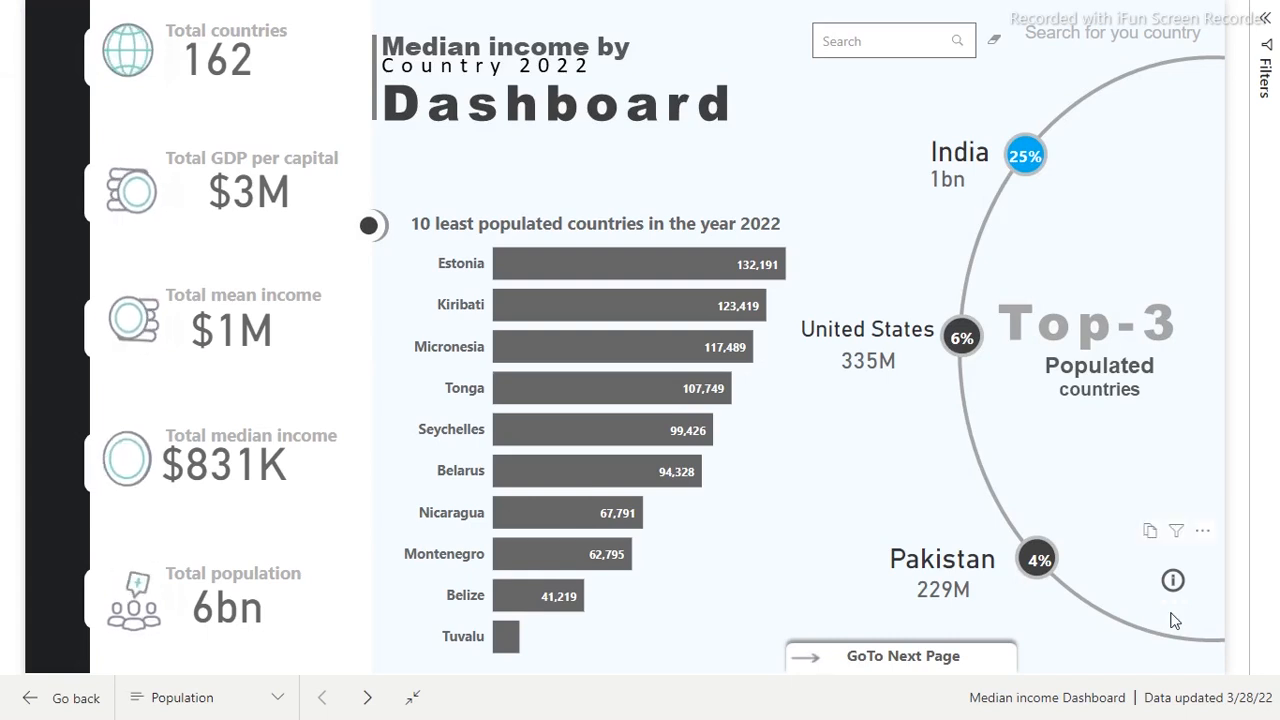
pyautogui.moveTo(1175, 588)
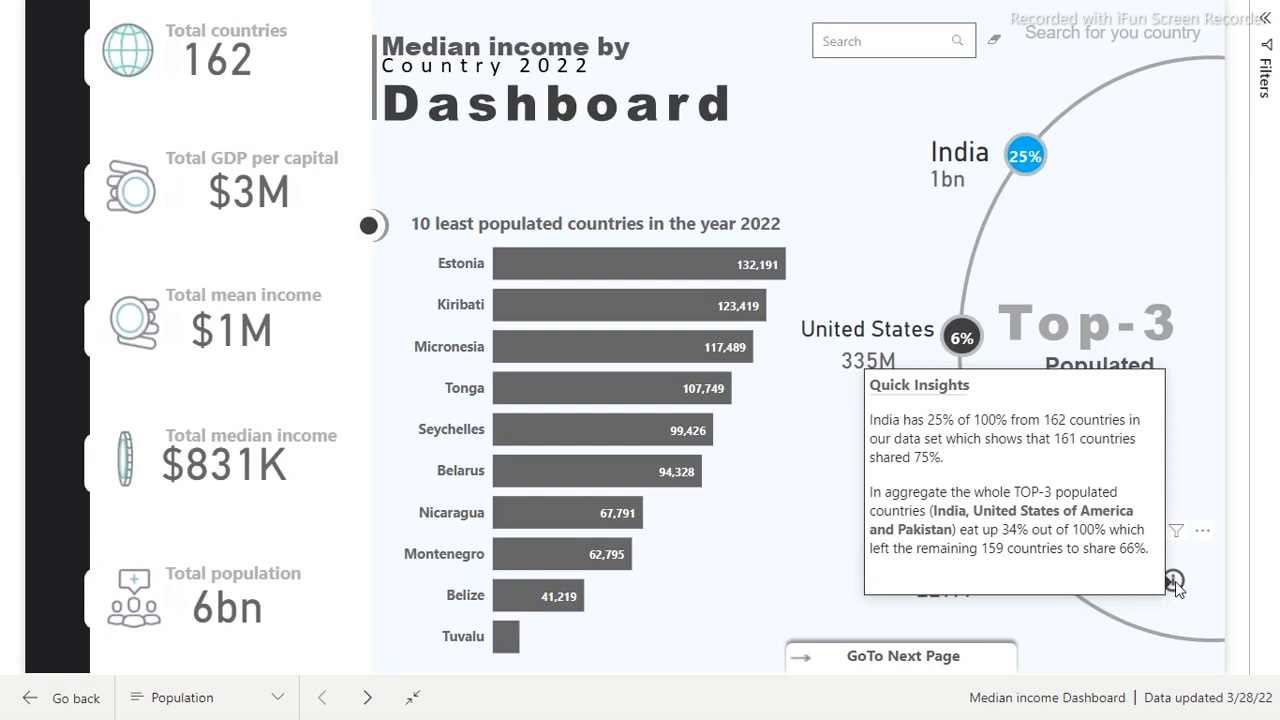
# Step: View the report's GDP page and exit the full-screen view
pyautogui.click(952, 665)
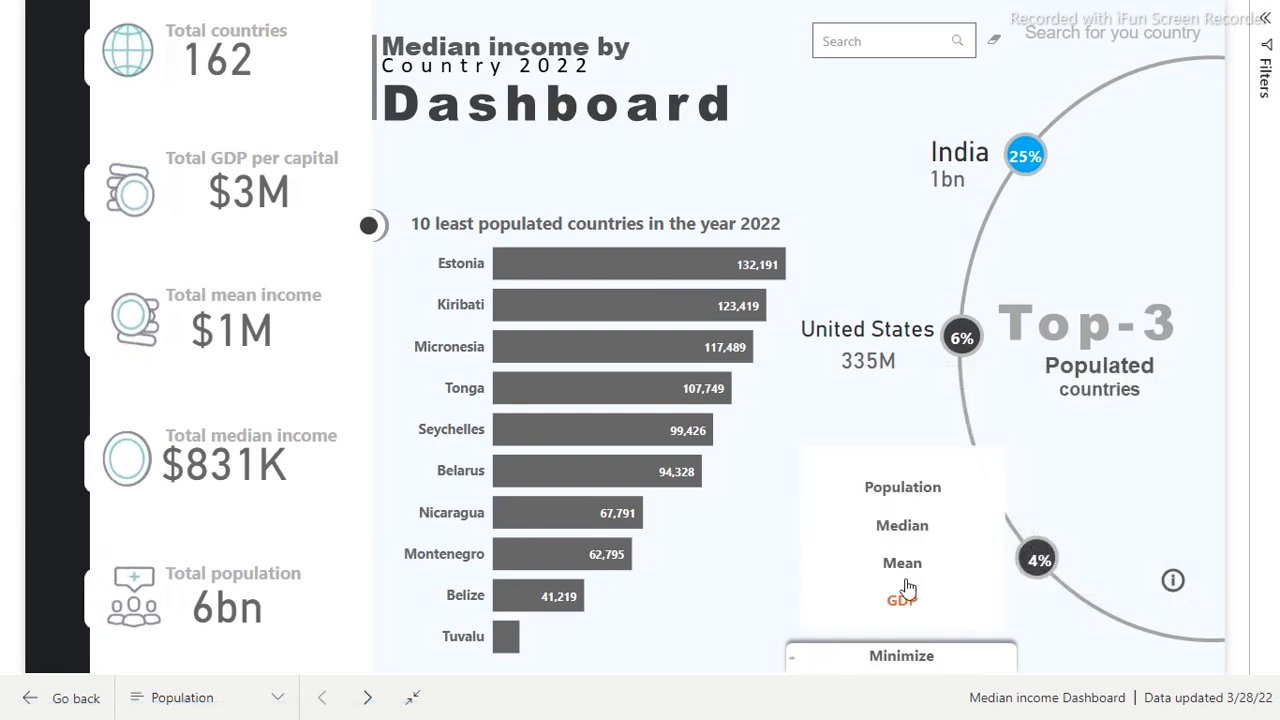
pyautogui.click(858, 598)
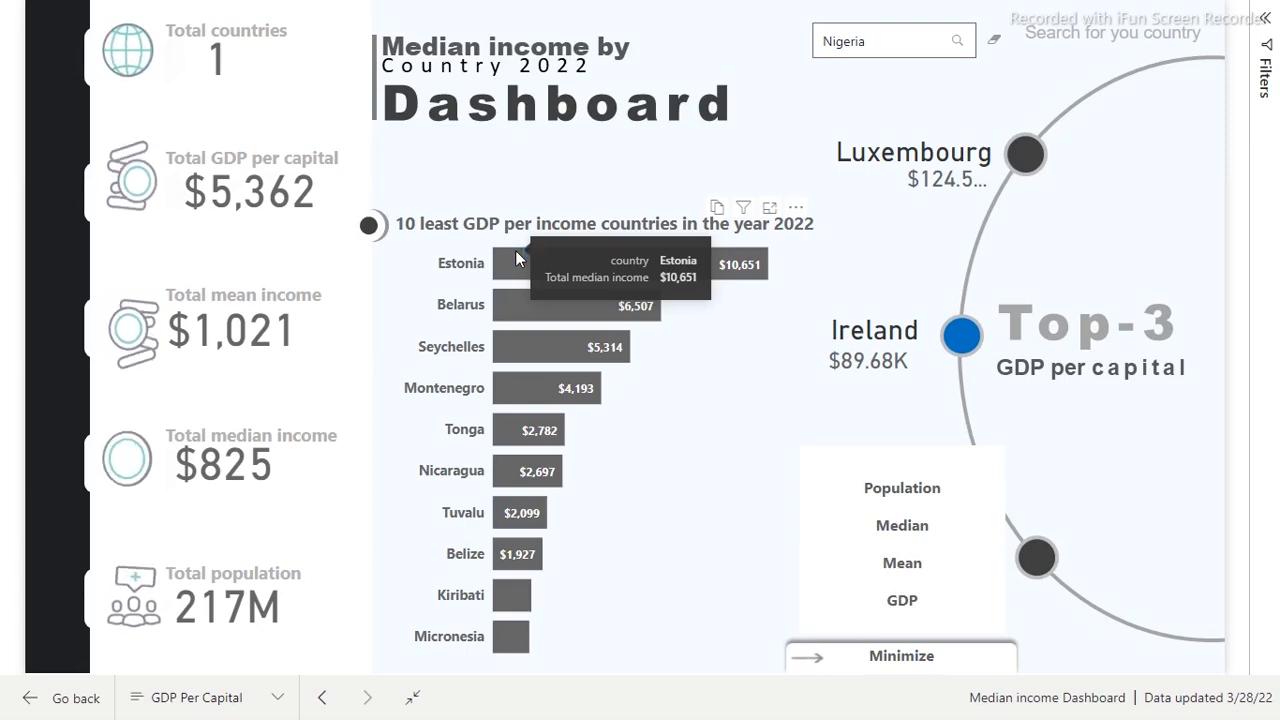
pyautogui.moveTo(634, 8)
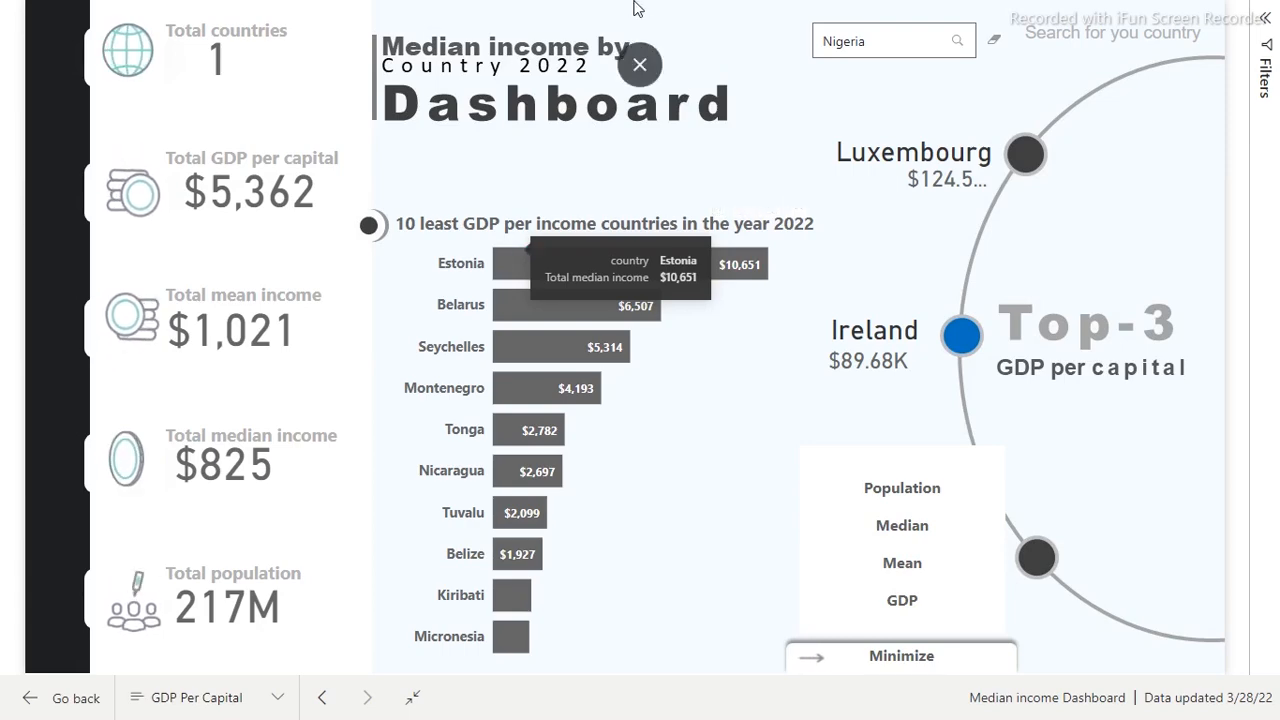
pyautogui.click(640, 72)
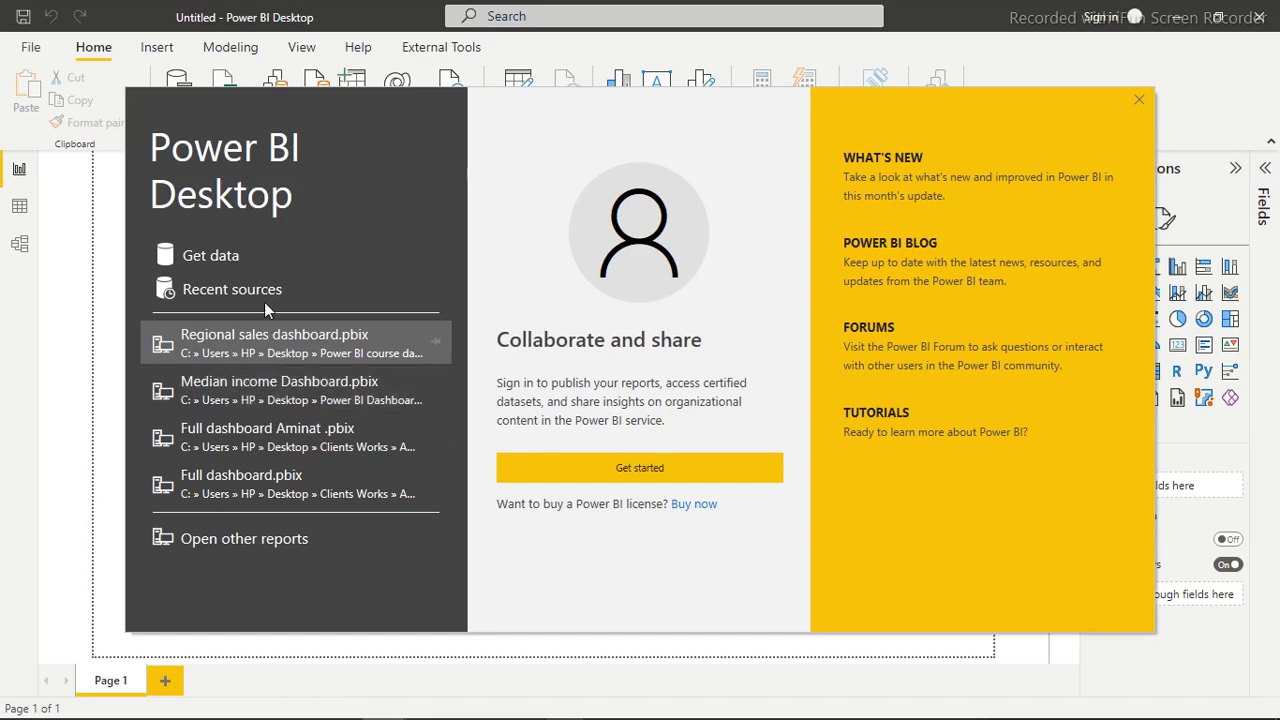
# Step: In Power BI Desktop, import Mincome.csv as Text/CSV data and open it in Power Query for transformation
pyautogui.click(208, 258)
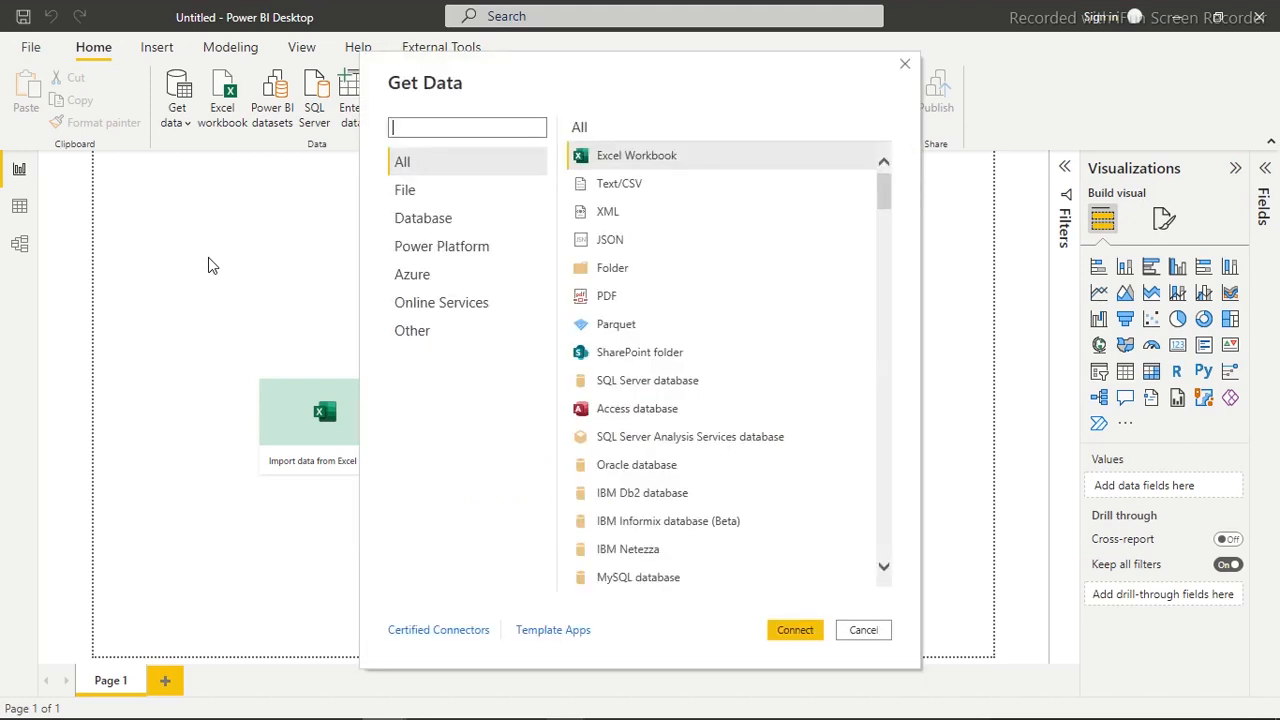
pyautogui.click(620, 183)
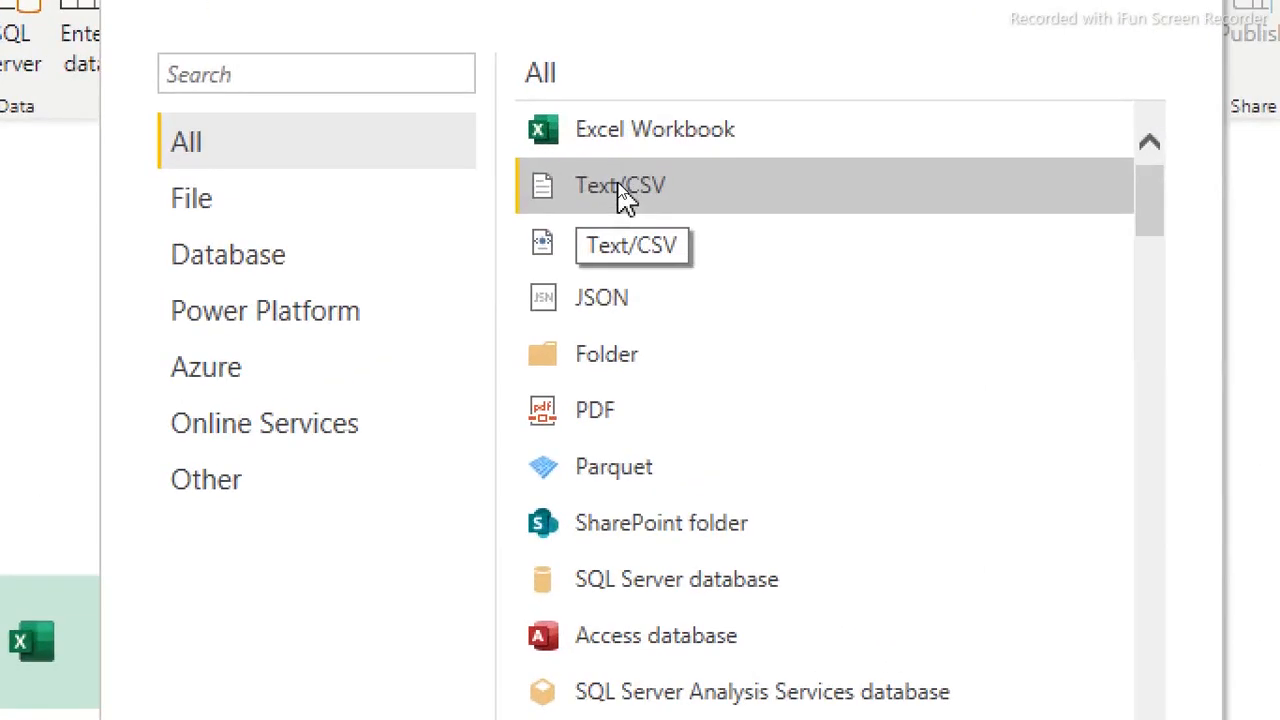
pyautogui.doubleClick(620, 190)
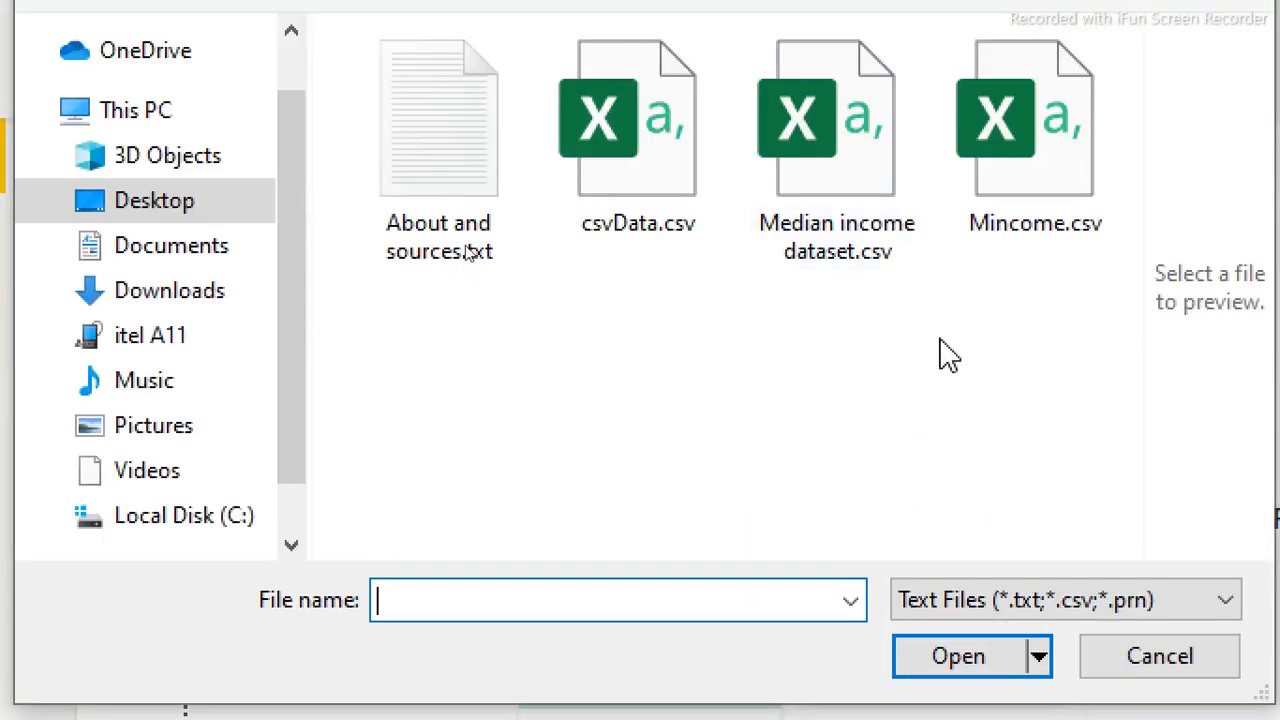
pyautogui.click(1022, 148)
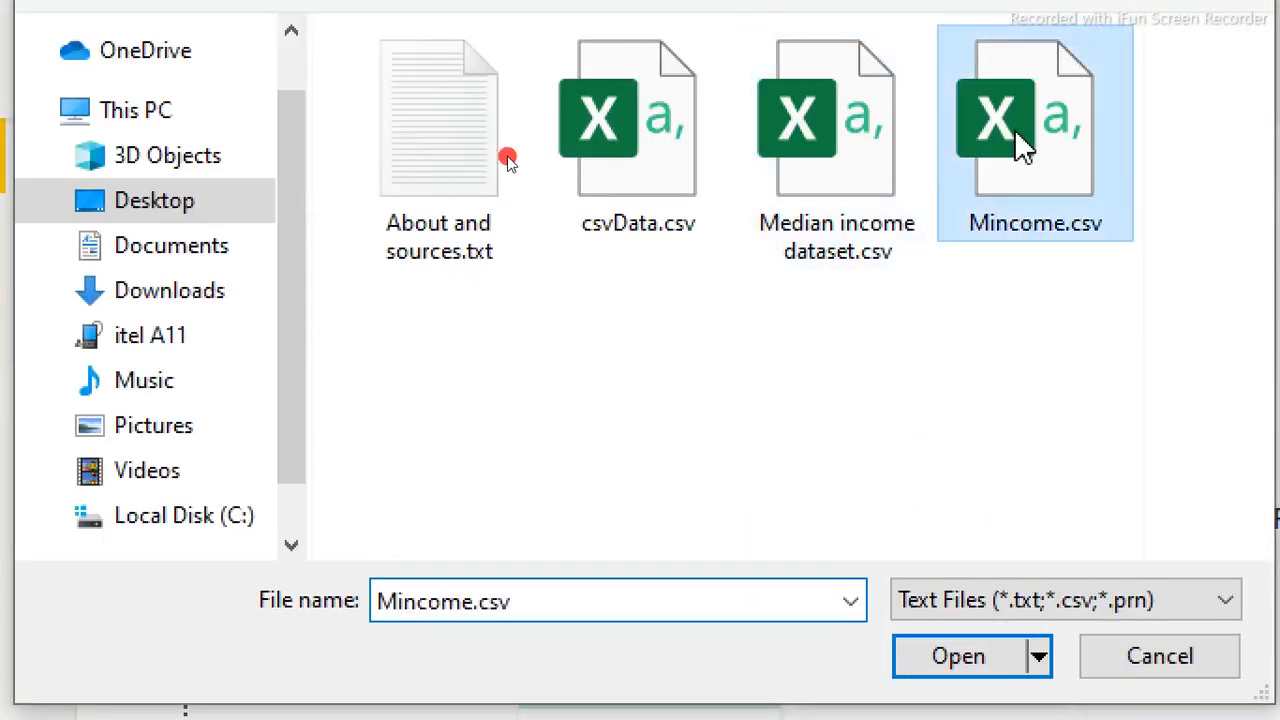
pyautogui.doubleClick(1022, 148)
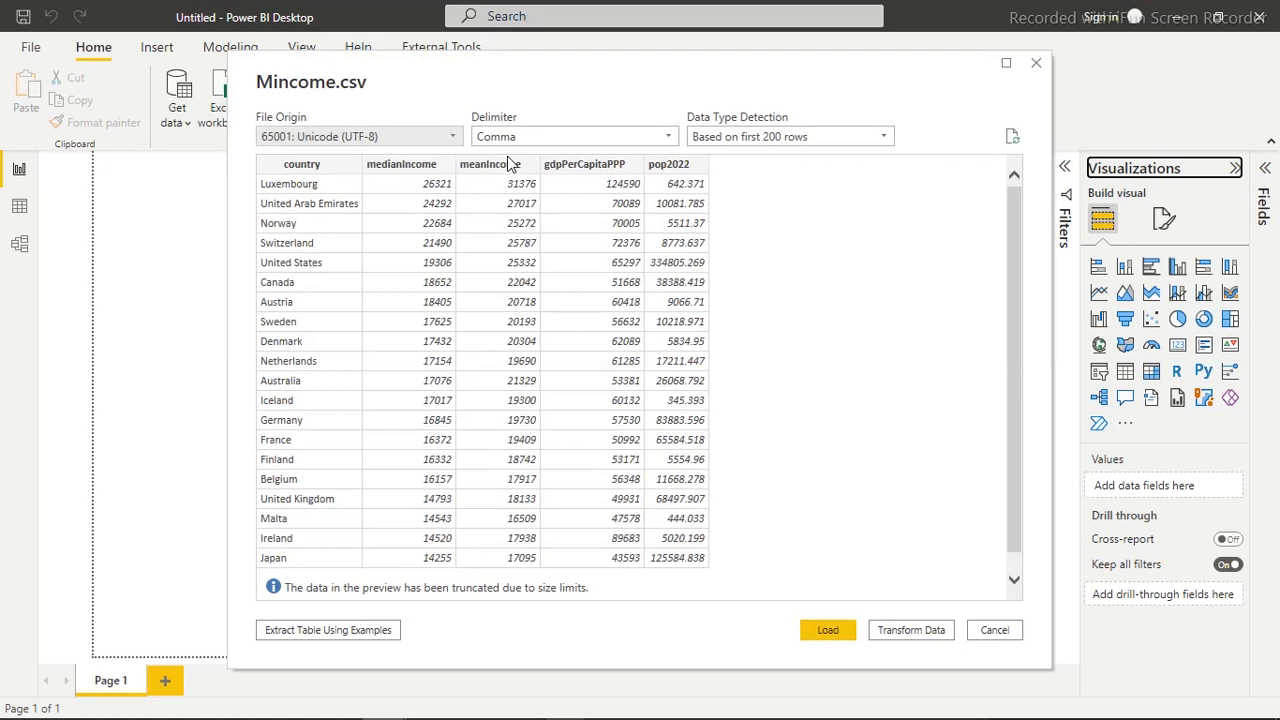
pyautogui.click(907, 641)
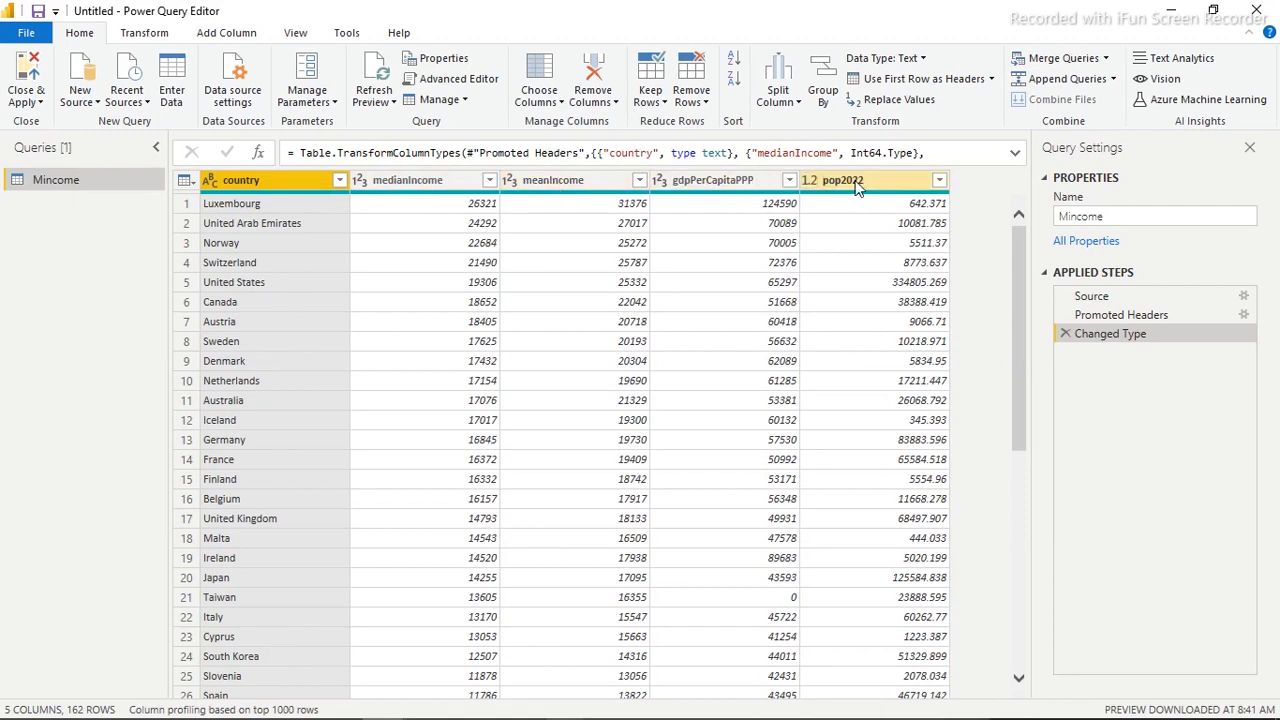
# Step: Change the pop2022 column's data type to Whole Number, adding the conversion as a new step
pyautogui.click(913, 184)
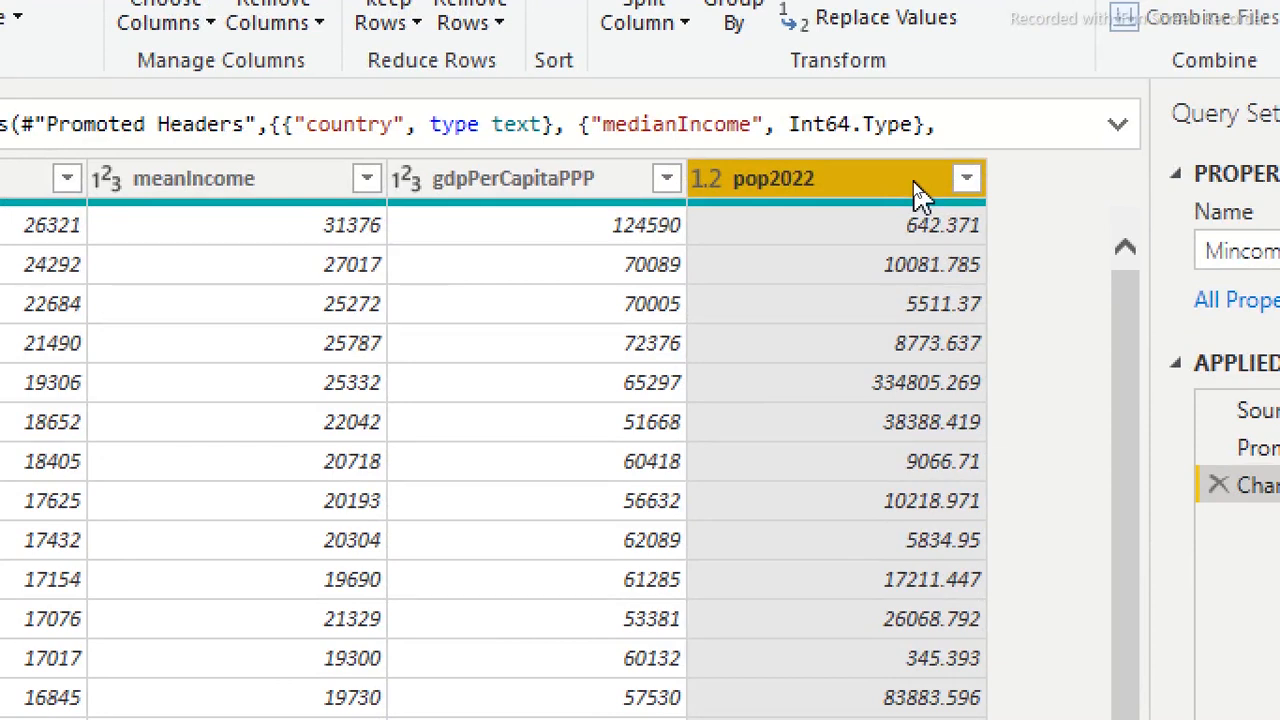
pyautogui.click(707, 180)
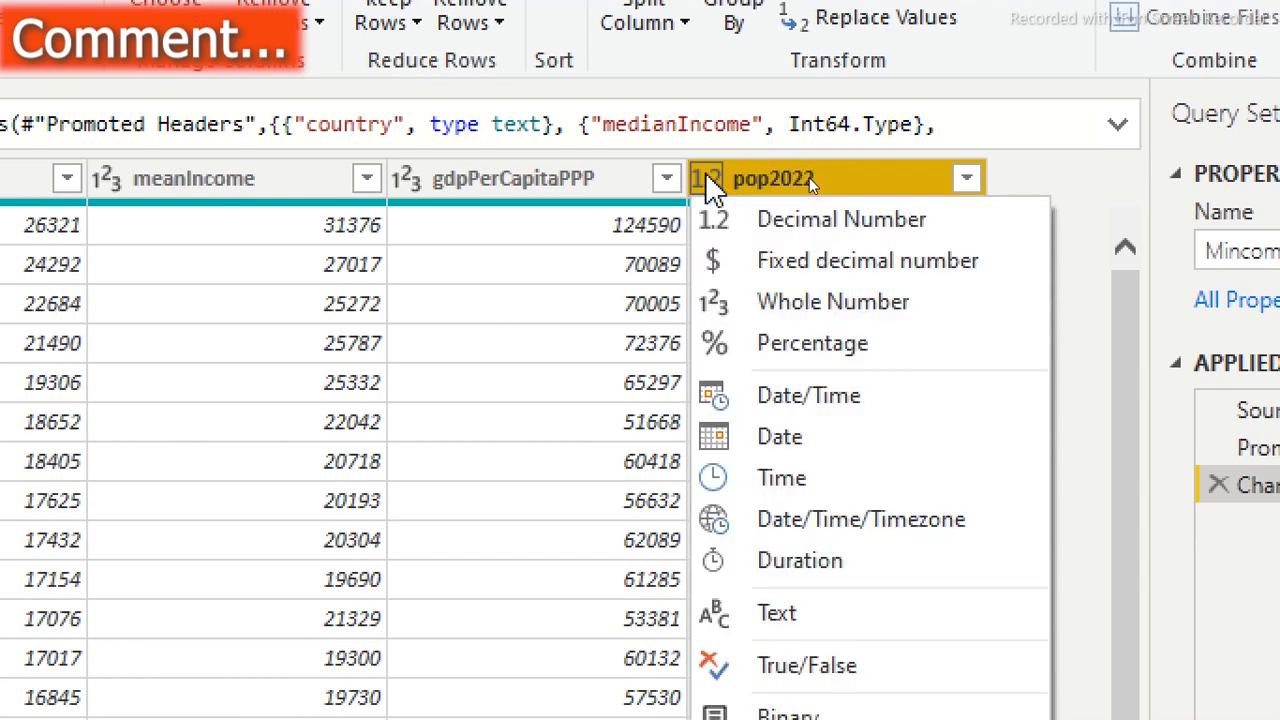
pyautogui.click(781, 304)
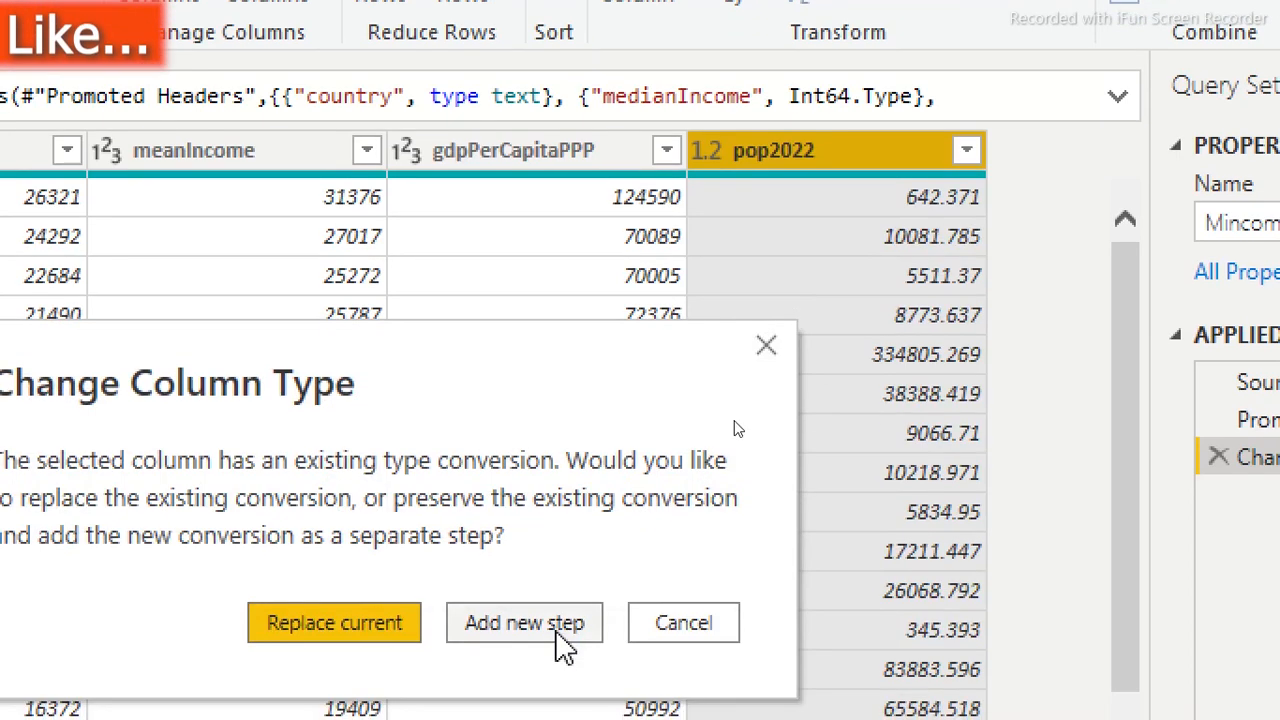
pyautogui.click(555, 651)
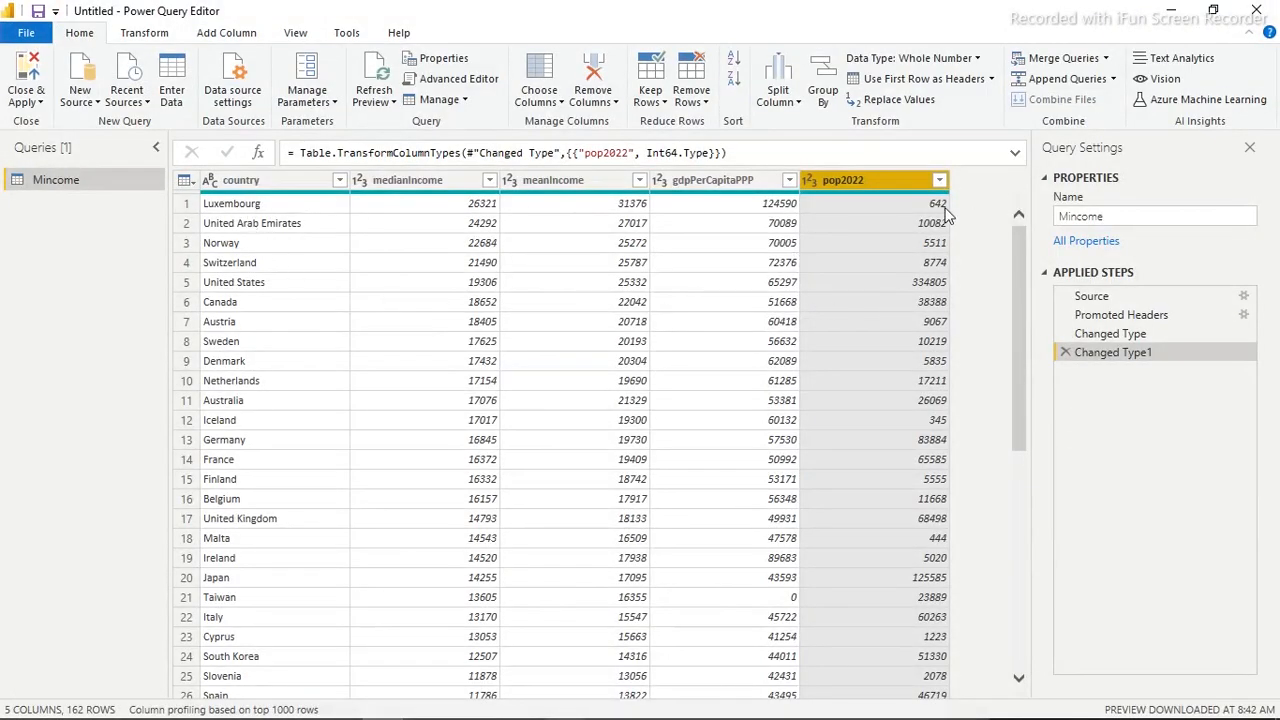
# Step: Switch to Chrome and check the 2022 Population column of the source table on the World Population Review page
pyautogui.moveTo(495, 712)
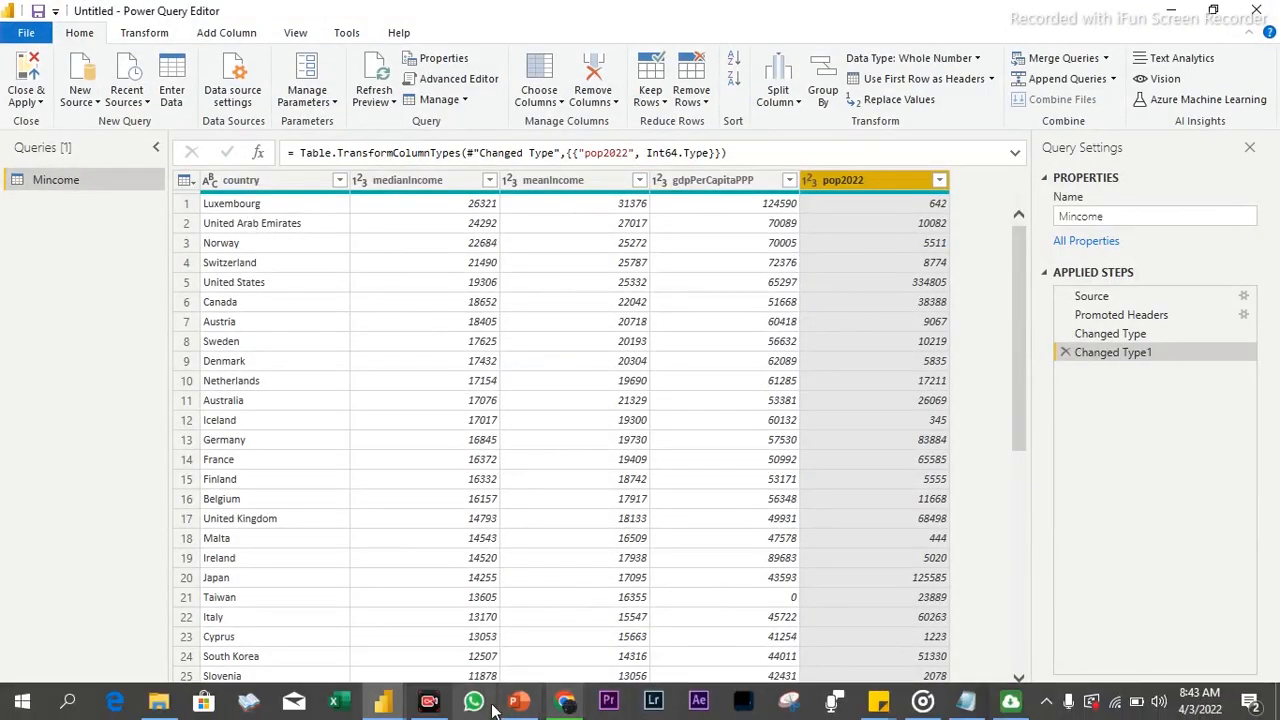
pyautogui.click(565, 701)
pyautogui.click(755, 17)
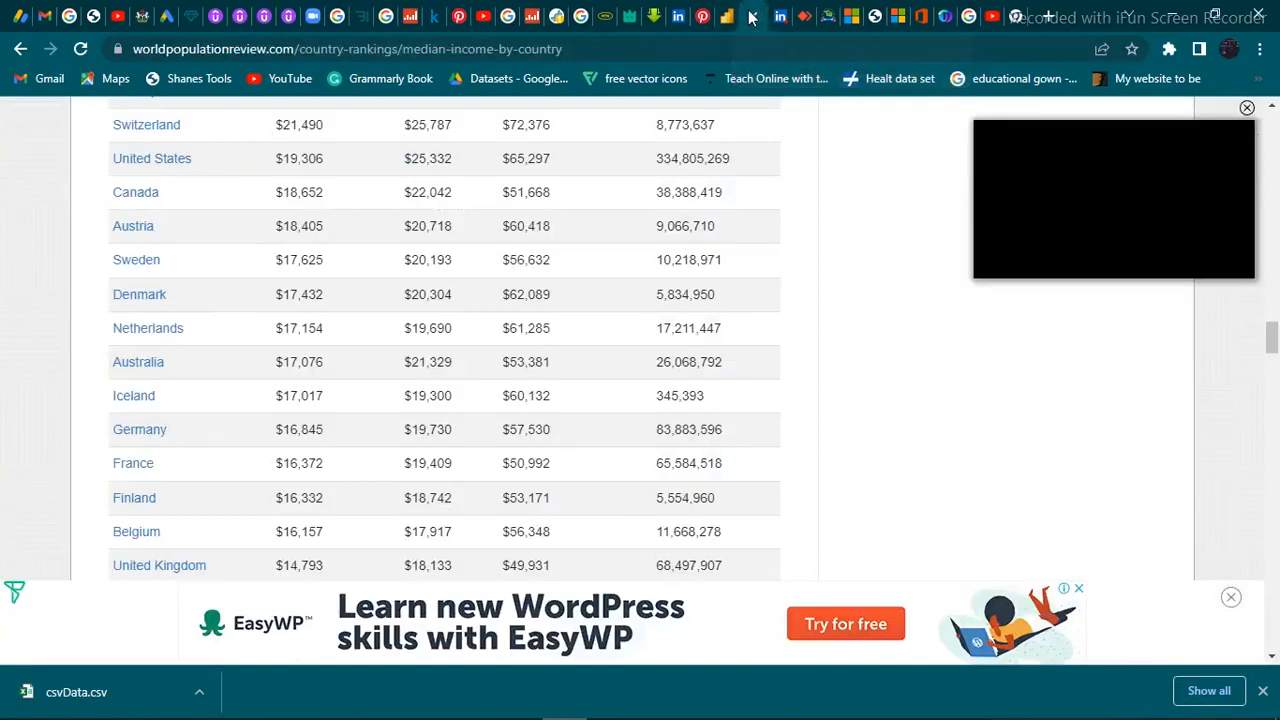
pyautogui.moveTo(1272, 340)
pyautogui.mouseDown()
pyautogui.moveTo(1272, 301)
pyautogui.moveTo(1272, 322)
pyautogui.mouseUp()
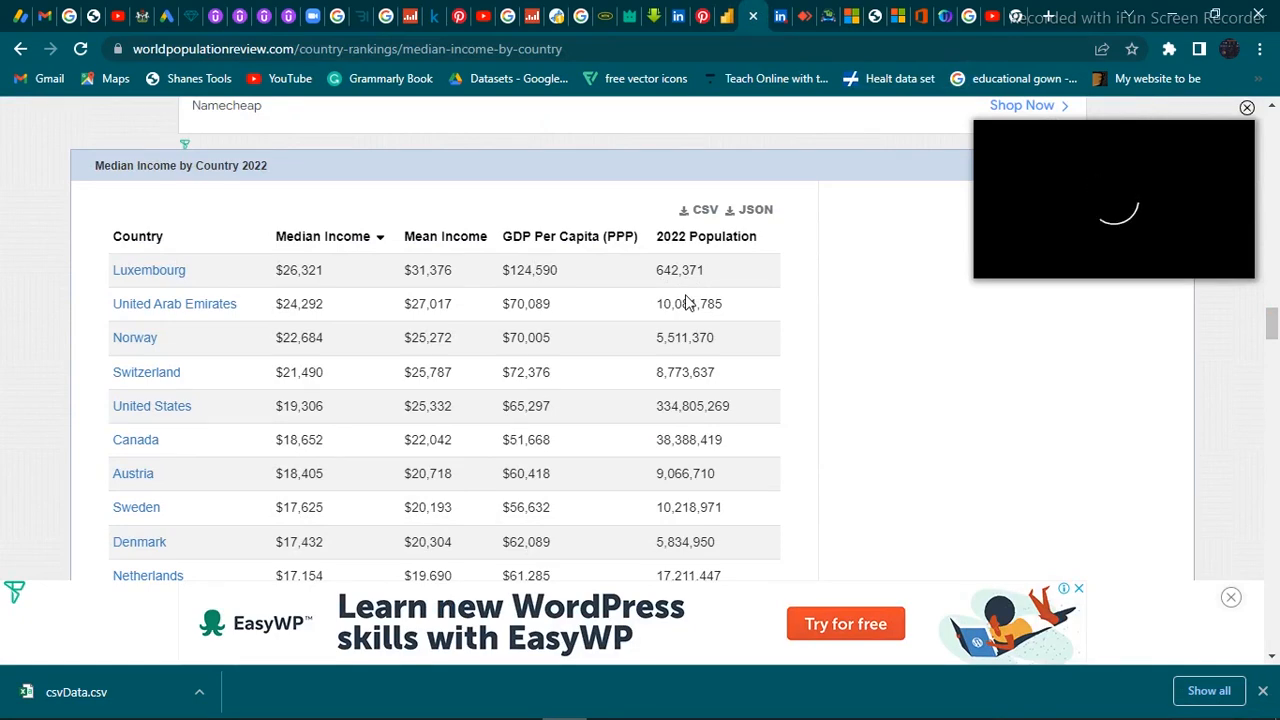
pyautogui.moveTo(503, 708)
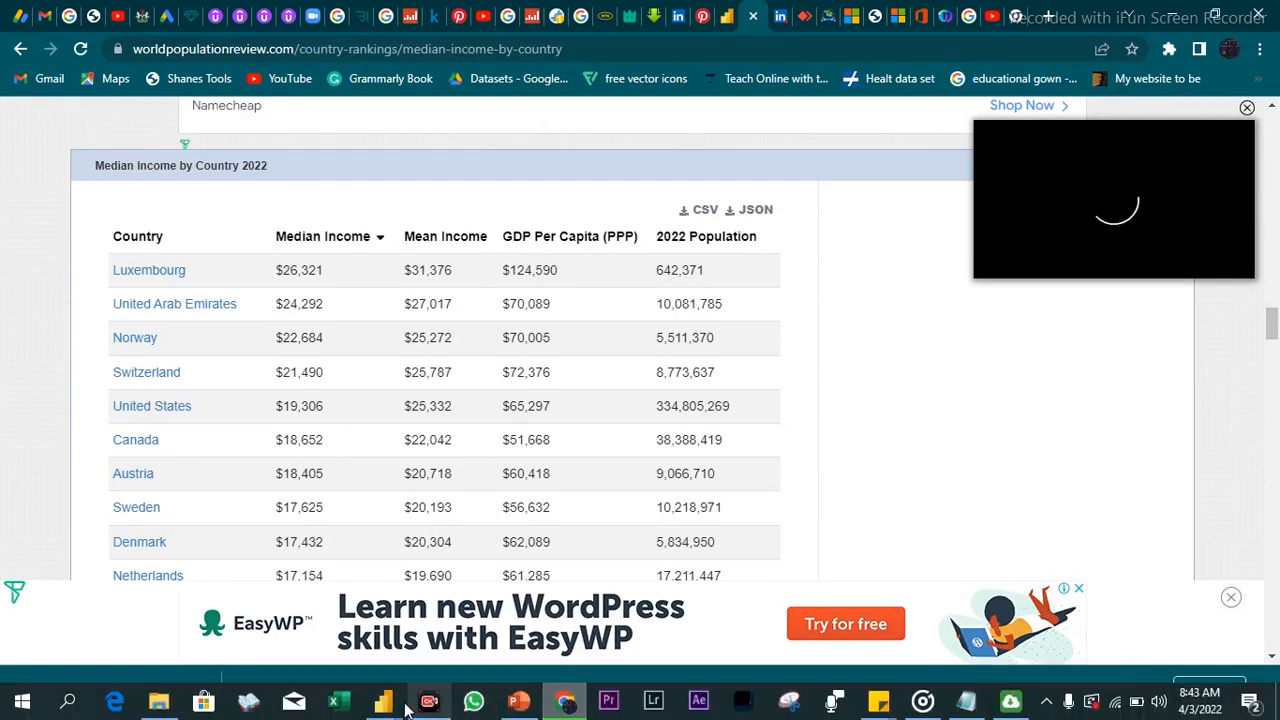
# Step: Switch to the Power Query Editor and remove the last applied step, Changed Type1, from the Mincome query
pyautogui.moveTo(384, 702)
pyautogui.click(560, 650)
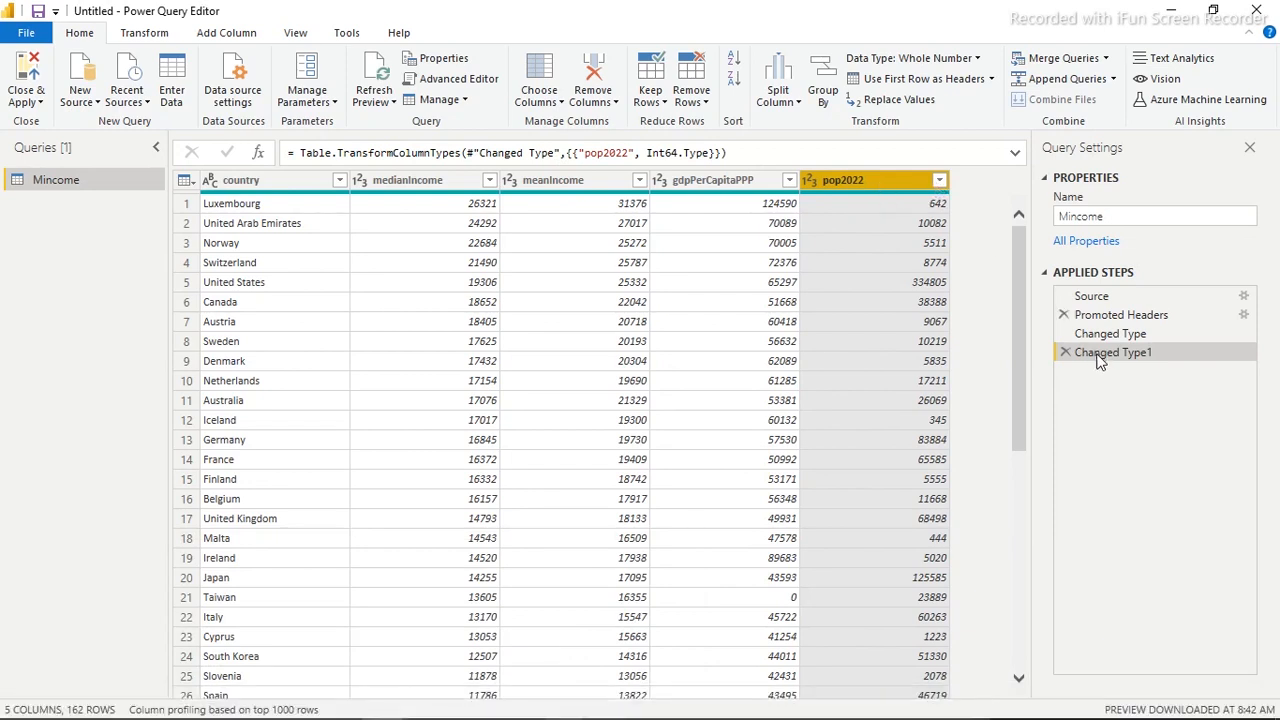
pyautogui.click(1066, 353)
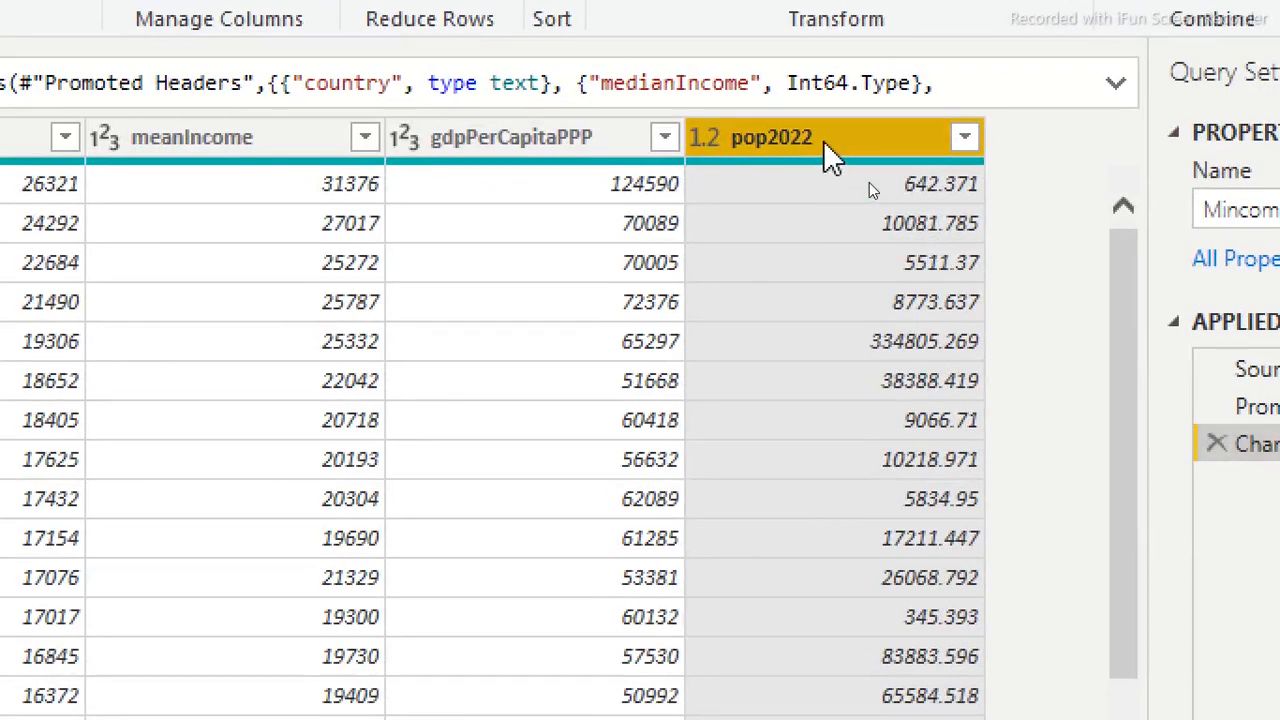
pyautogui.rightClick(823, 142)
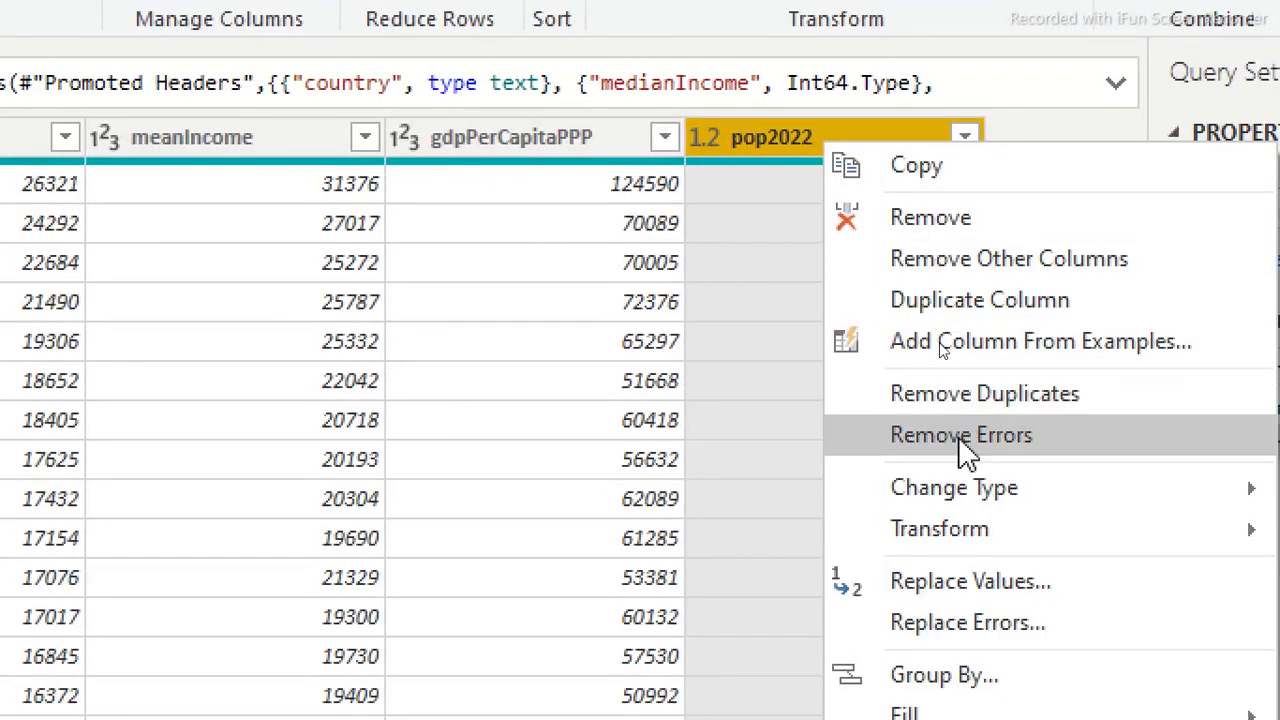
pyautogui.click(994, 588)
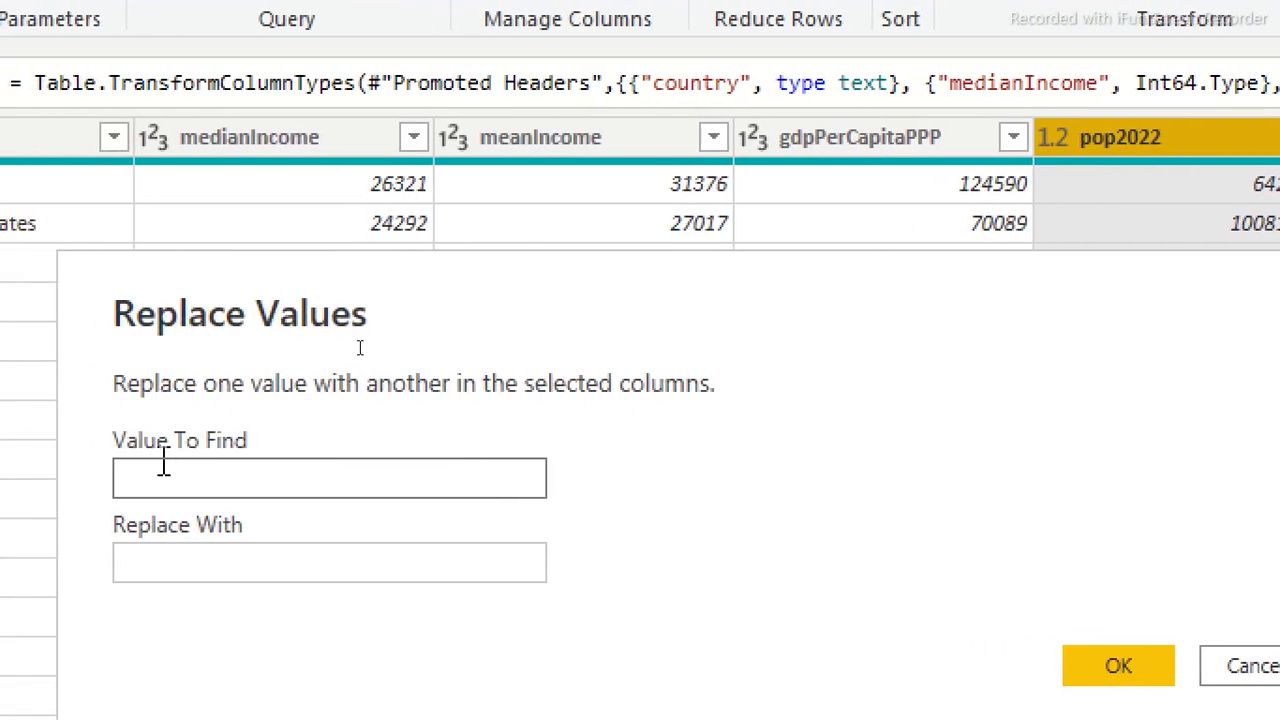
pyautogui.write('.')
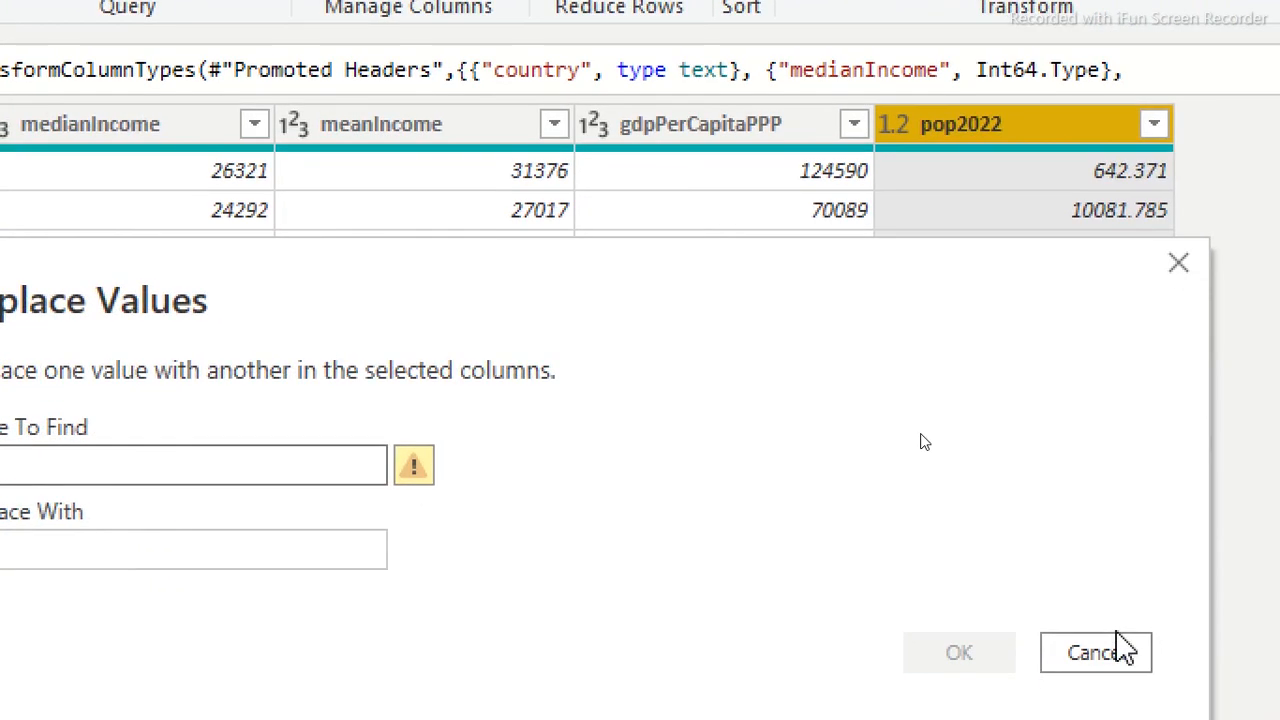
pyautogui.click(1092, 630)
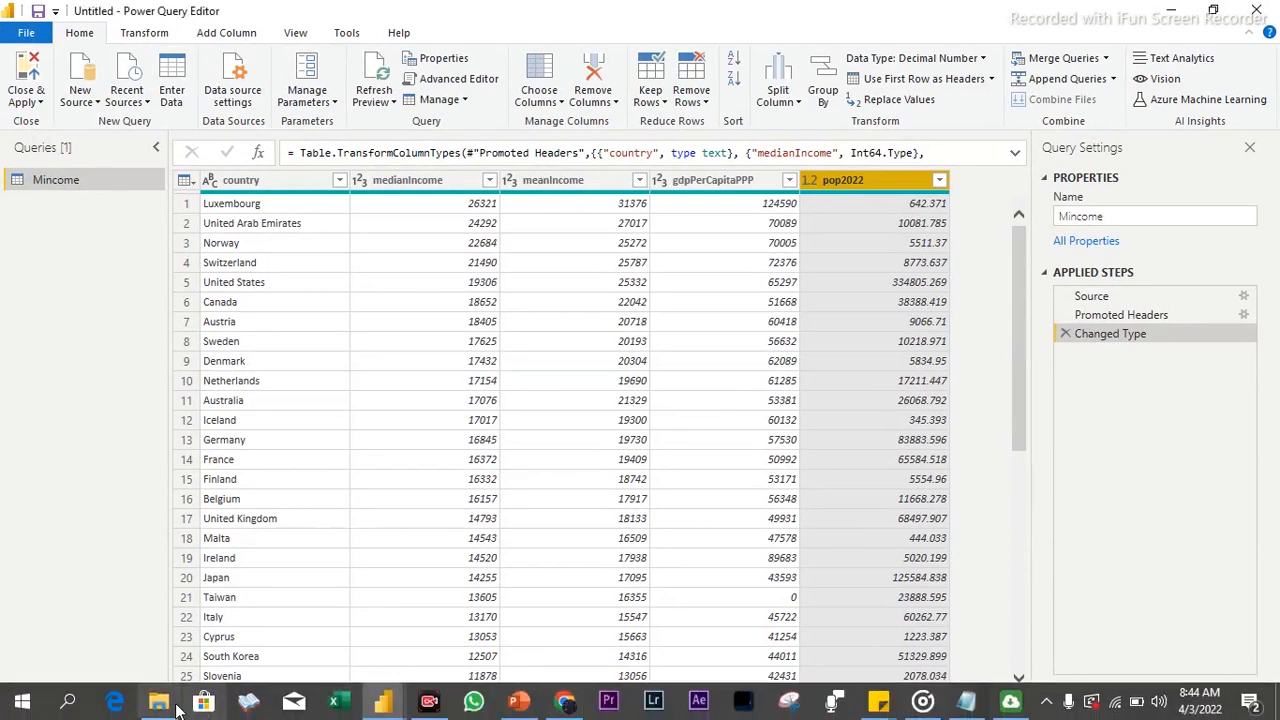
# Step: Open the Mincome file from File Explorer in Excel and auto-fit the width of all its columns
pyautogui.click(170, 704)
pyautogui.click(607, 278)
pyautogui.doubleClick(607, 278)
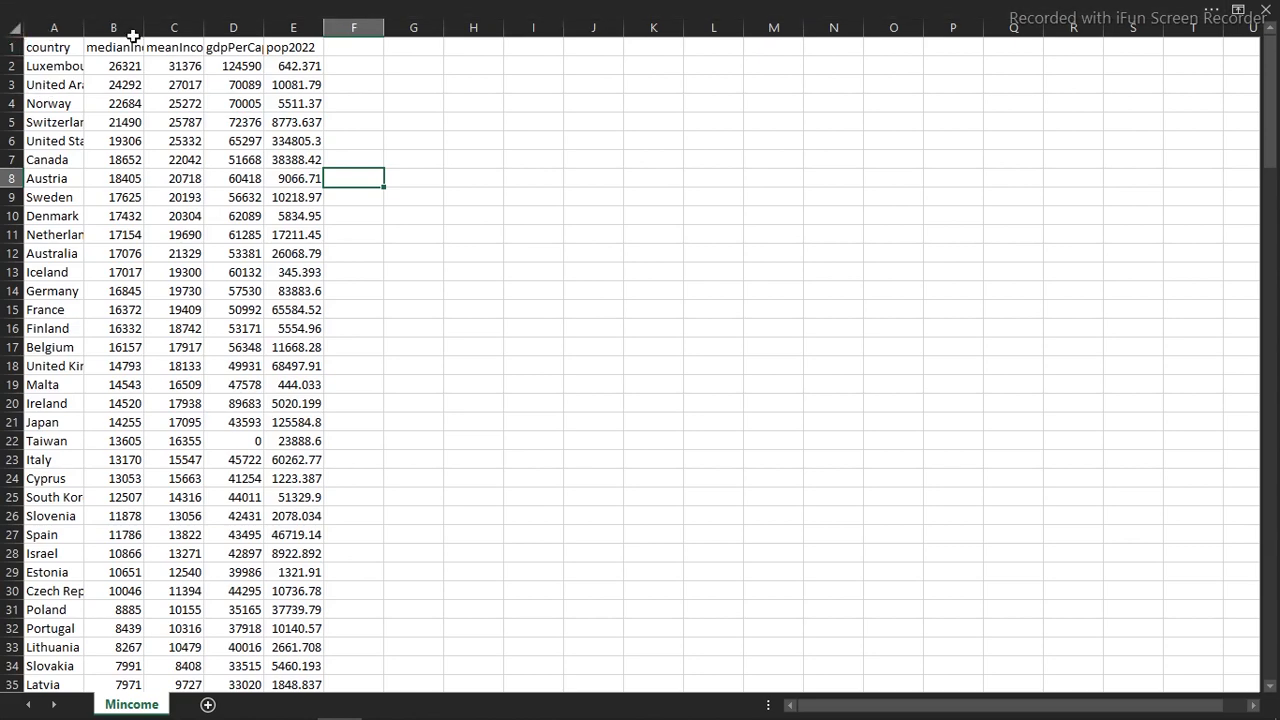
pyautogui.click(17, 33)
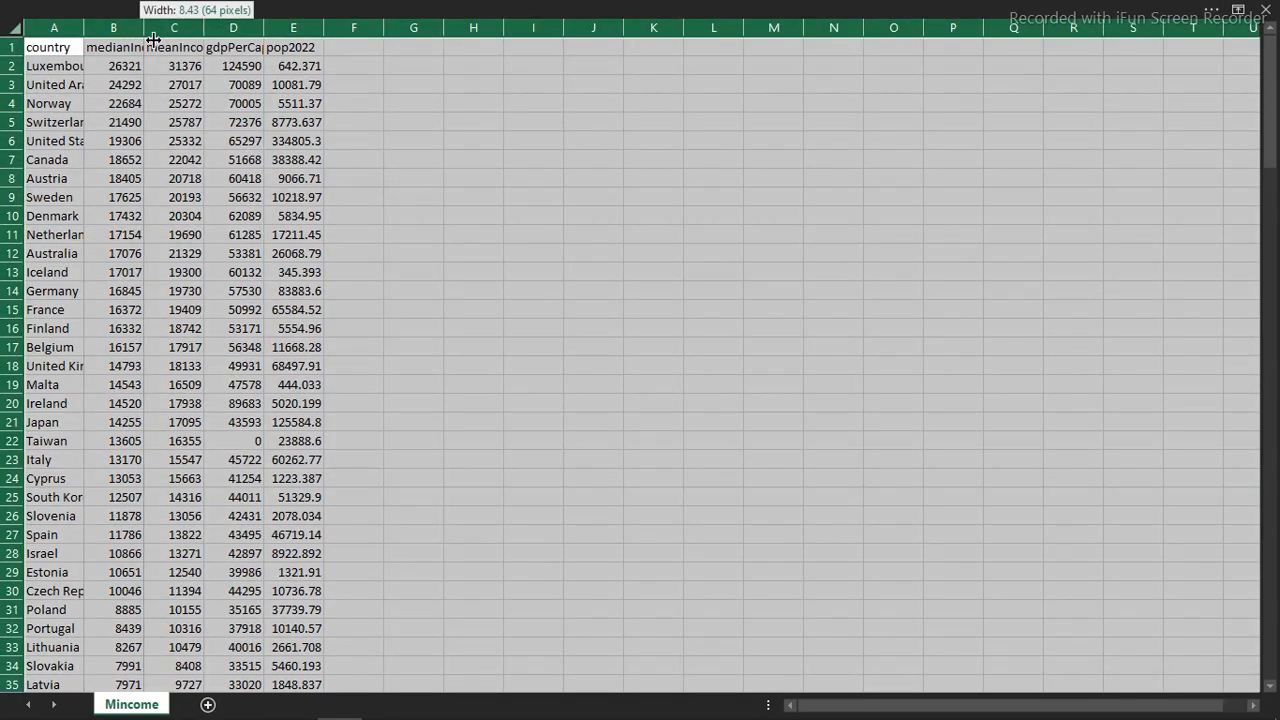
pyautogui.doubleClick(143, 33)
pyautogui.click(290, 141)
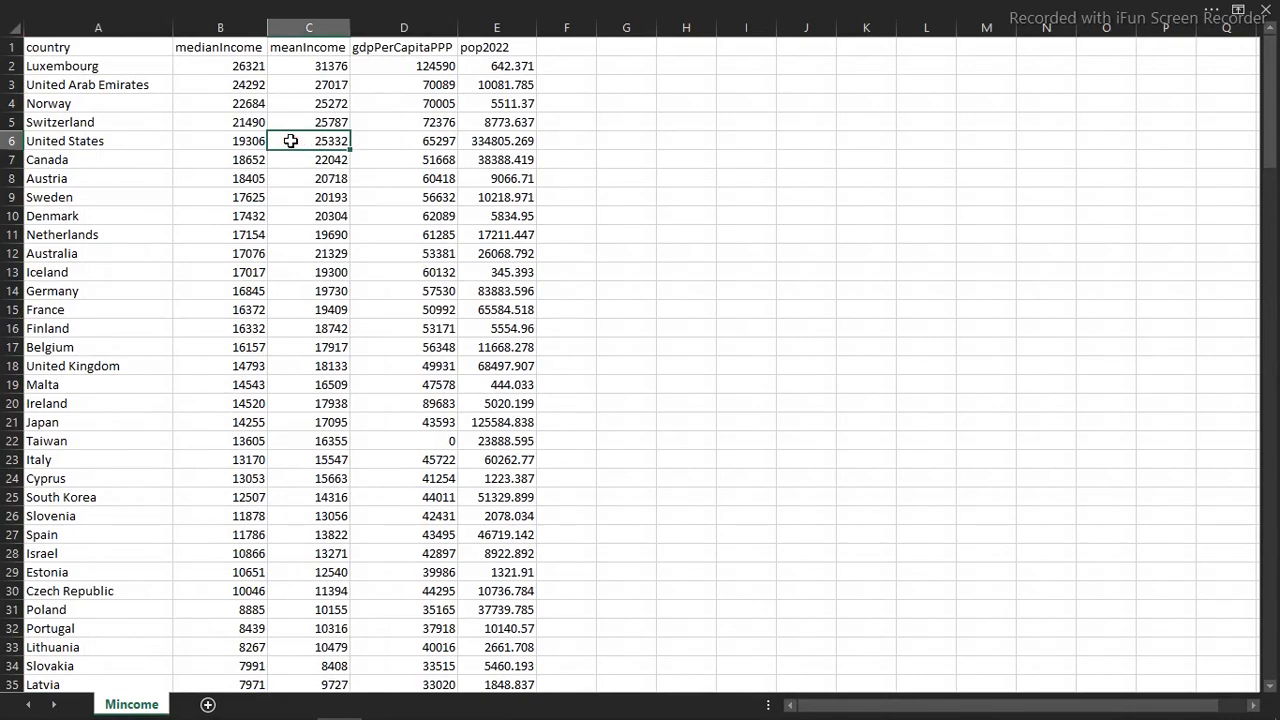
pyautogui.keyDown('ctrl'); pyautogui.scroll(3, 290, 141); pyautogui.keyUp('ctrl')
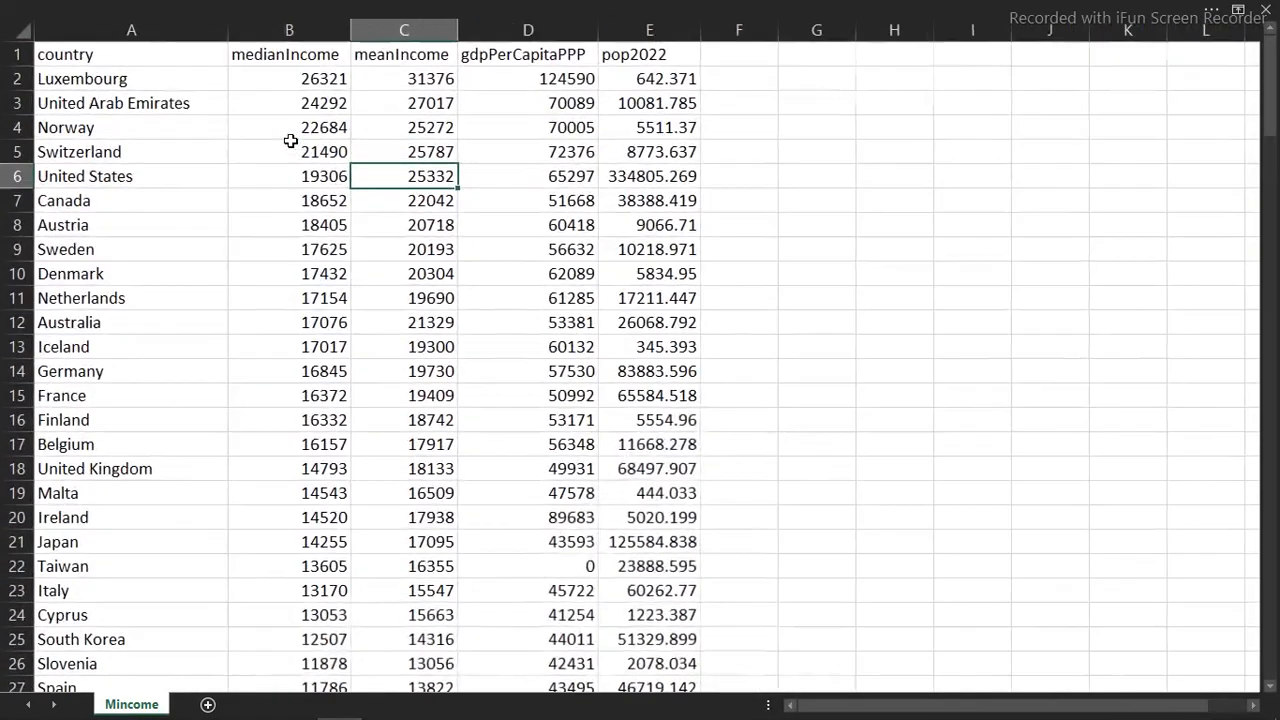
pyautogui.keyDown('ctrl'); pyautogui.scroll(1, 290, 141); pyautogui.keyUp('ctrl')
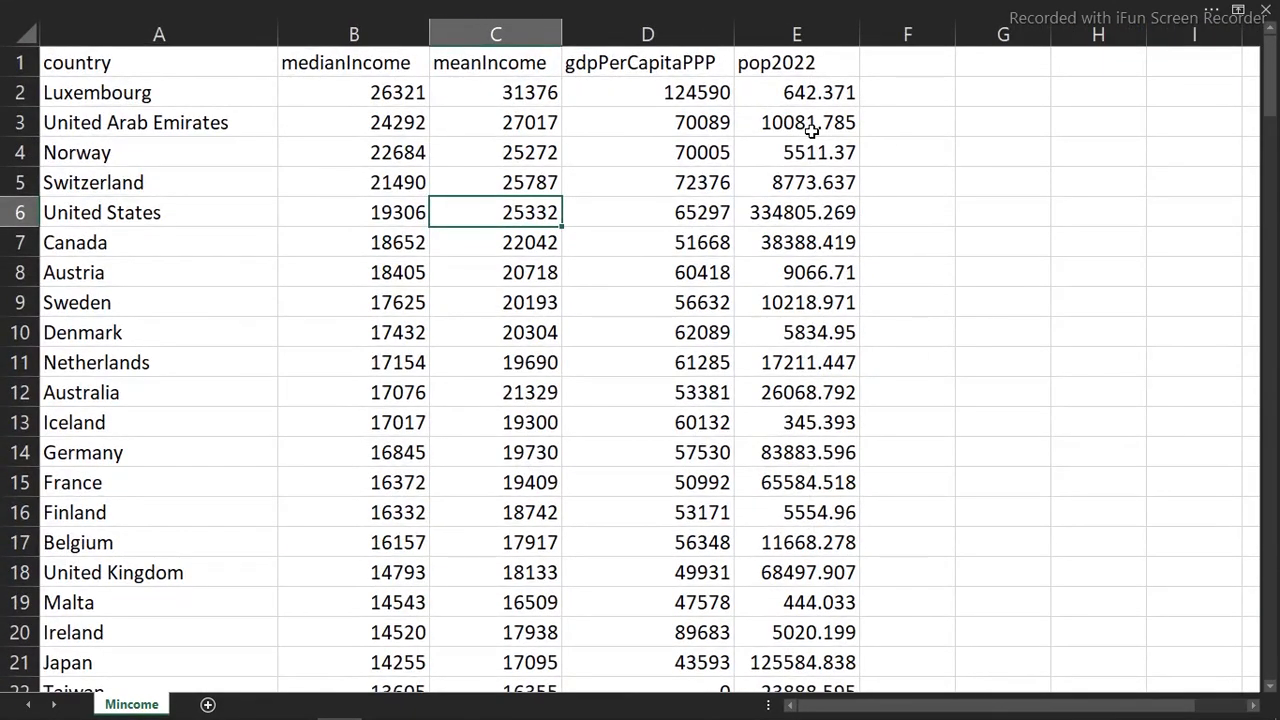
# Step: In the pop2022 column, replace every "." with nothing to remove the decimal points
pyautogui.click(810, 128)
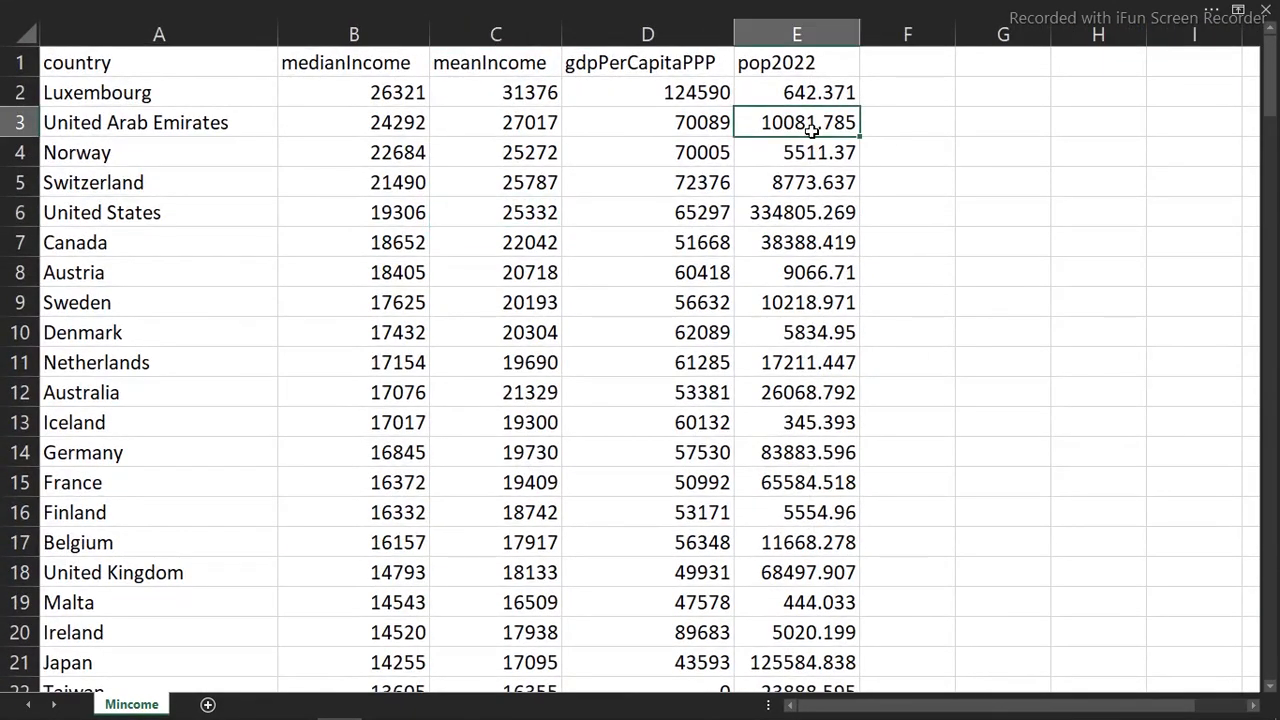
pyautogui.click(800, 33)
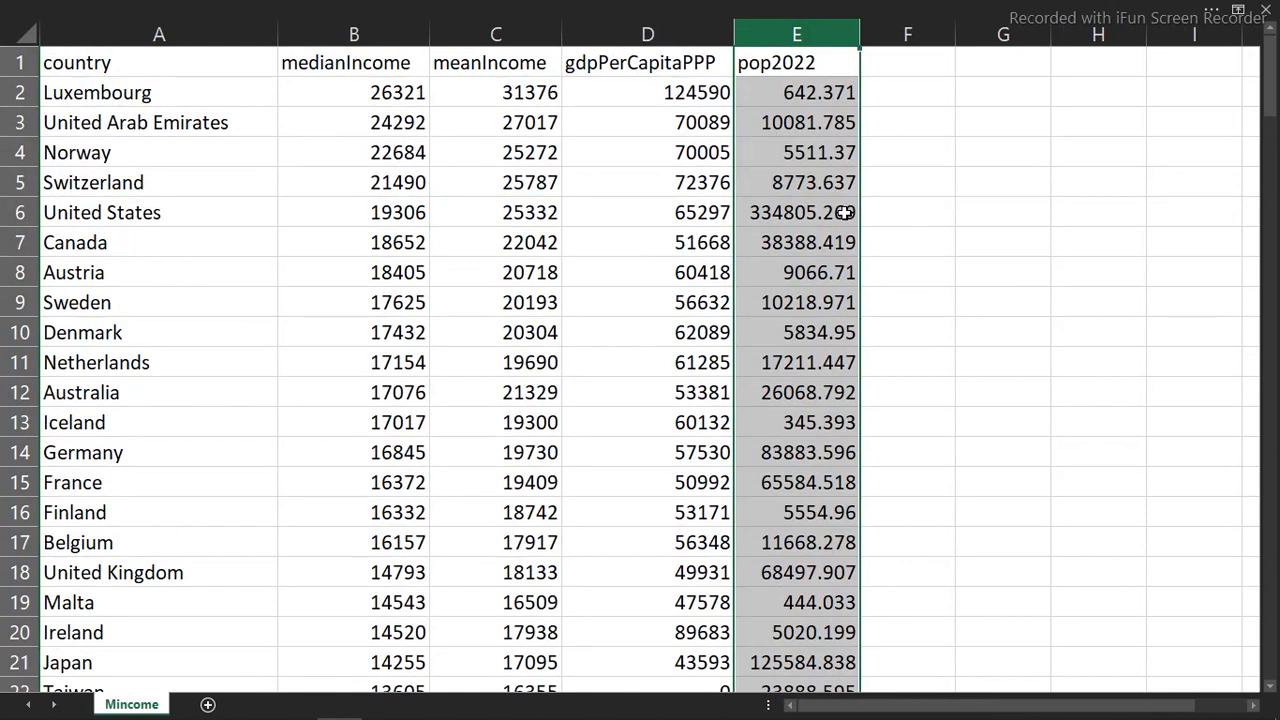
pyautogui.hotkey('ctrl', 'h')
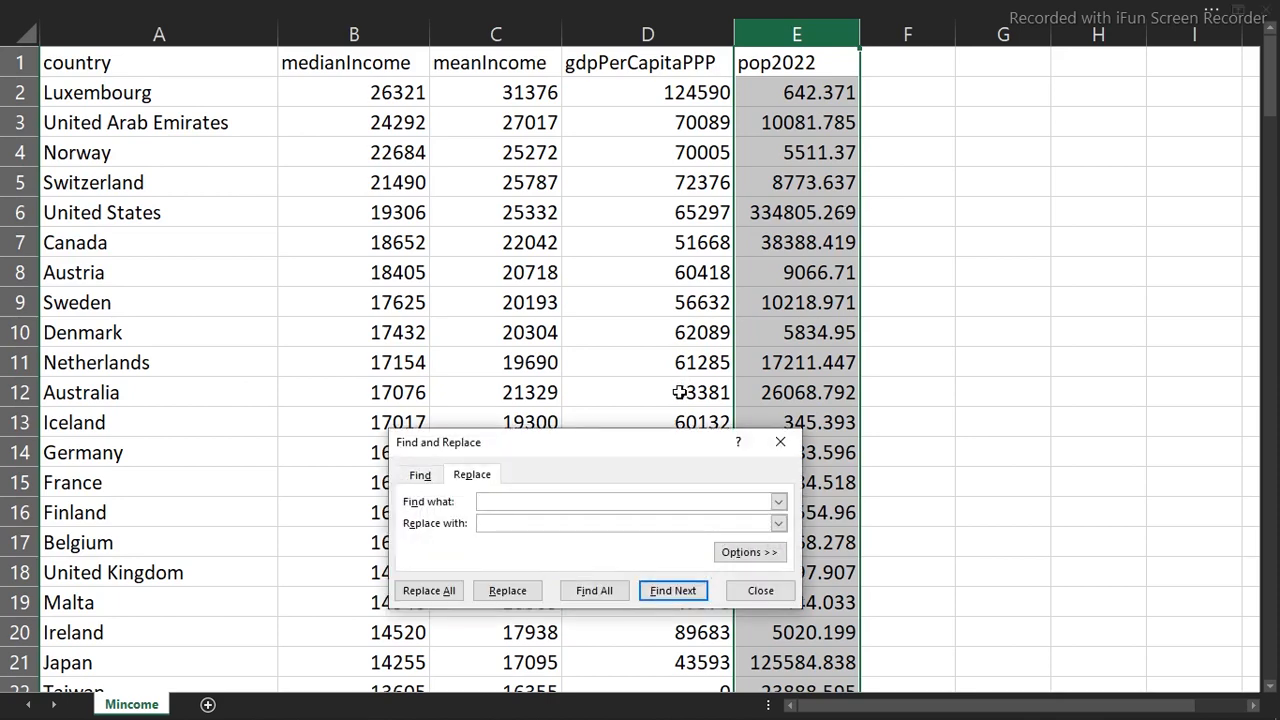
pyautogui.moveTo(616, 442); pyautogui.dragTo(621, 211)
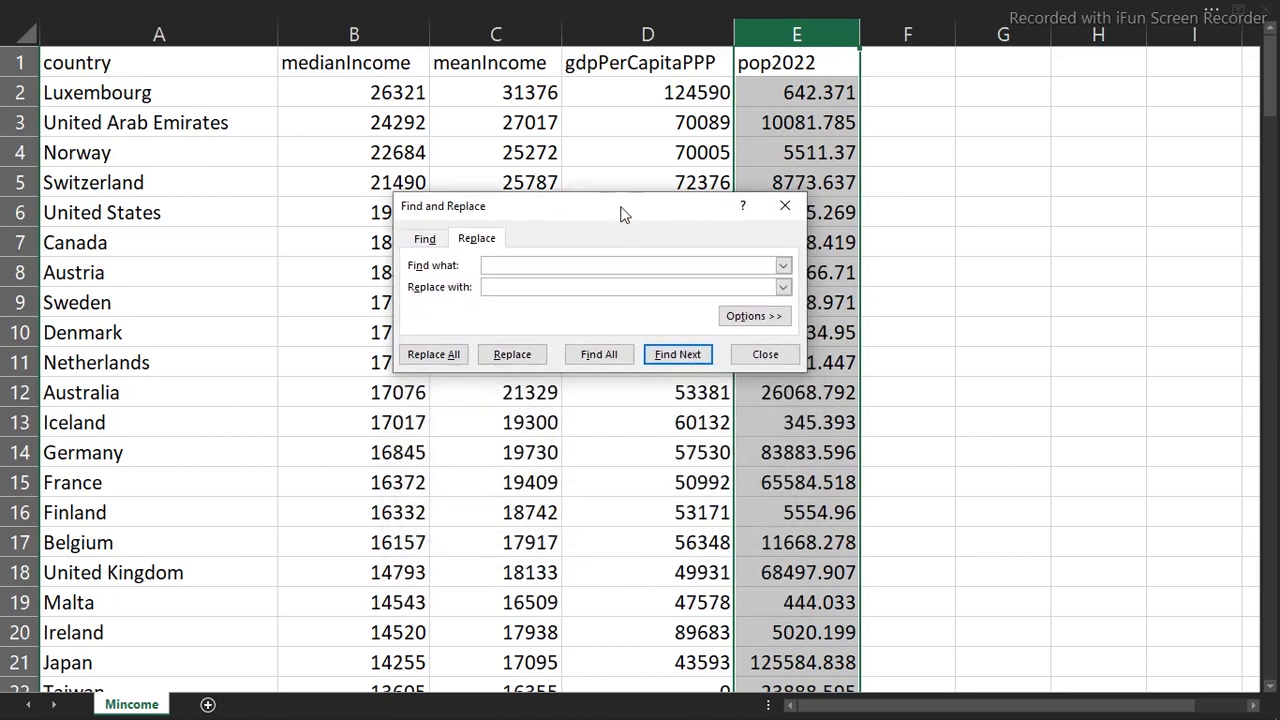
pyautogui.write('.')
pyautogui.click(457, 363)
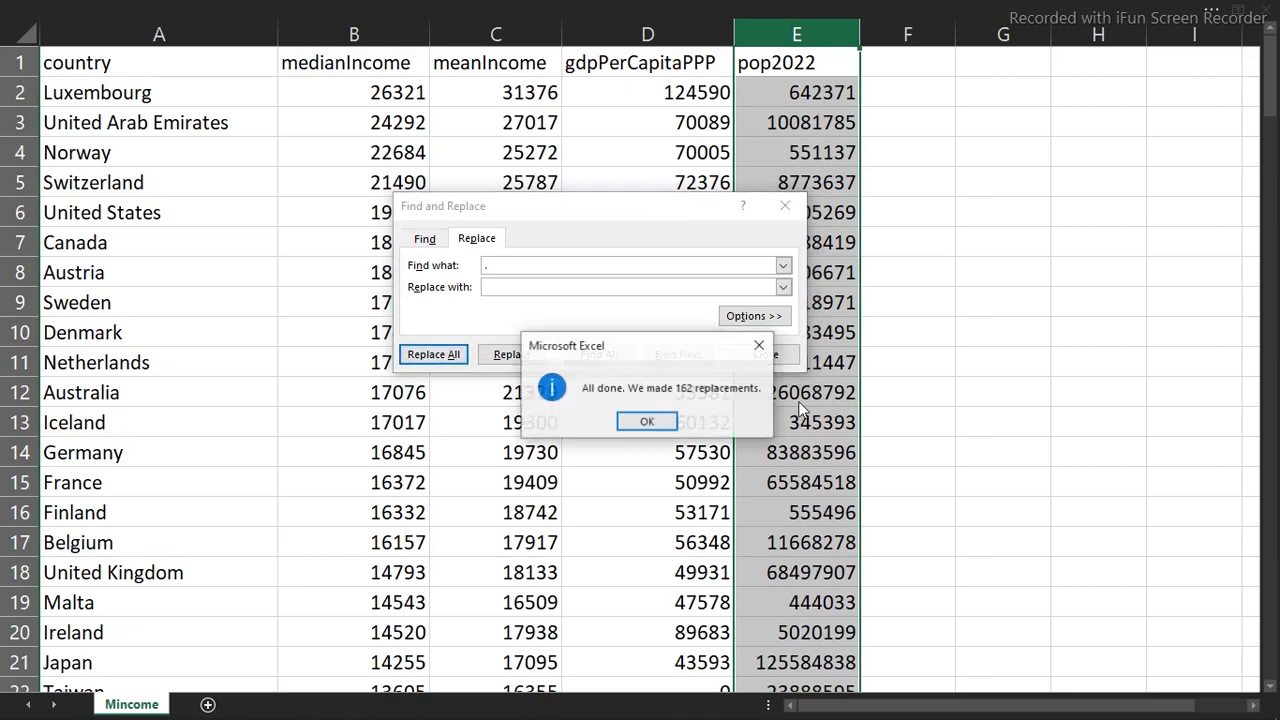
pyautogui.click(650, 421)
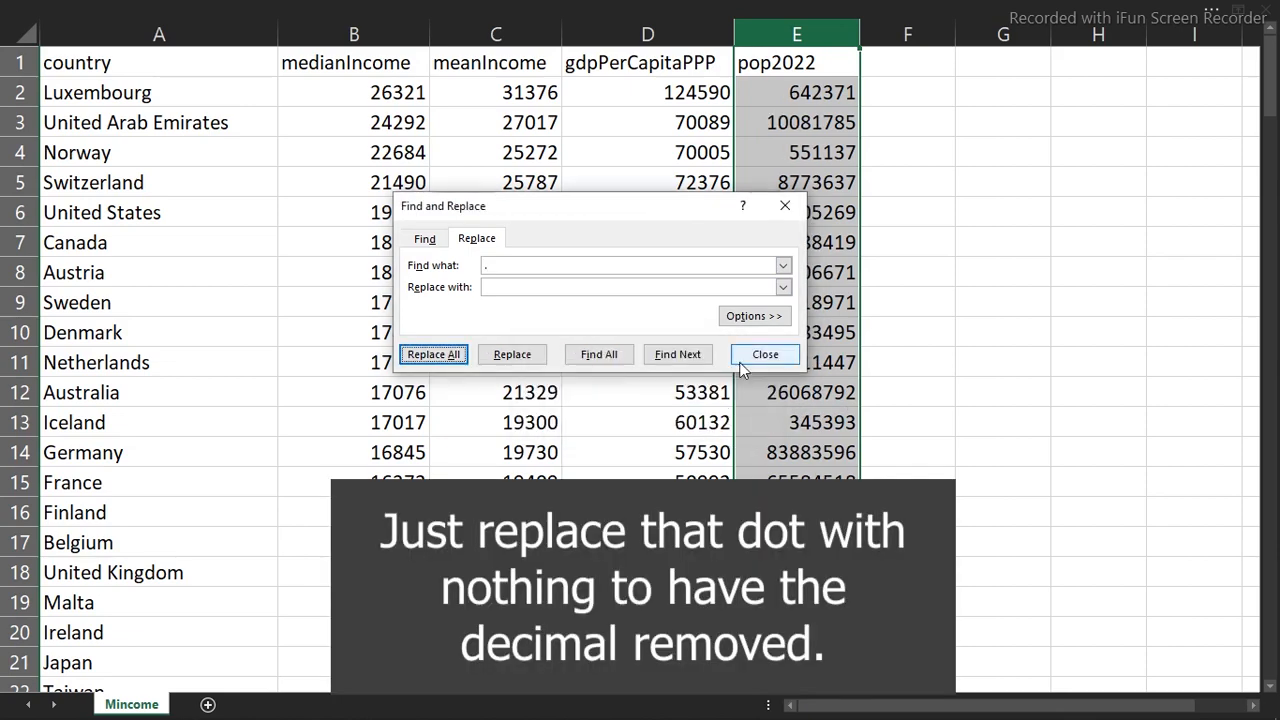
pyautogui.click(765, 356)
pyautogui.click(845, 325)
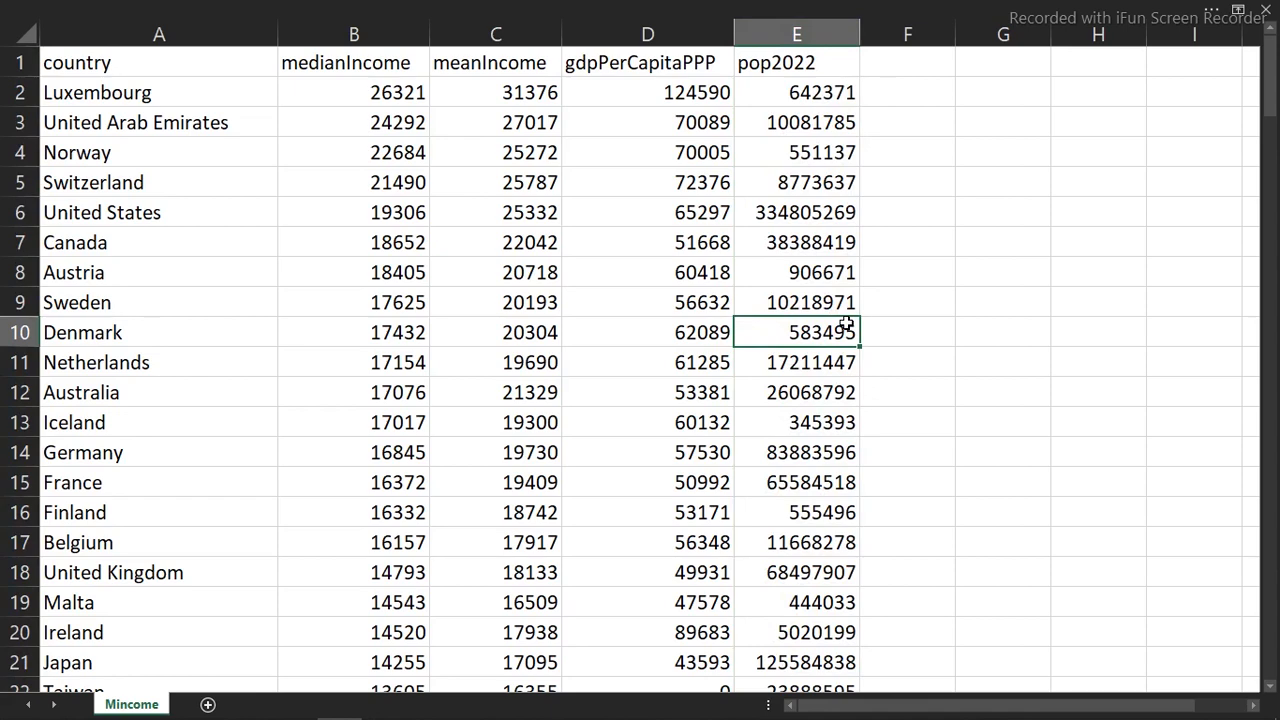
# Step: Switch back to the Power Query Editor and refresh the Mincome preview to load the edited file
pyautogui.moveTo(204, 710)
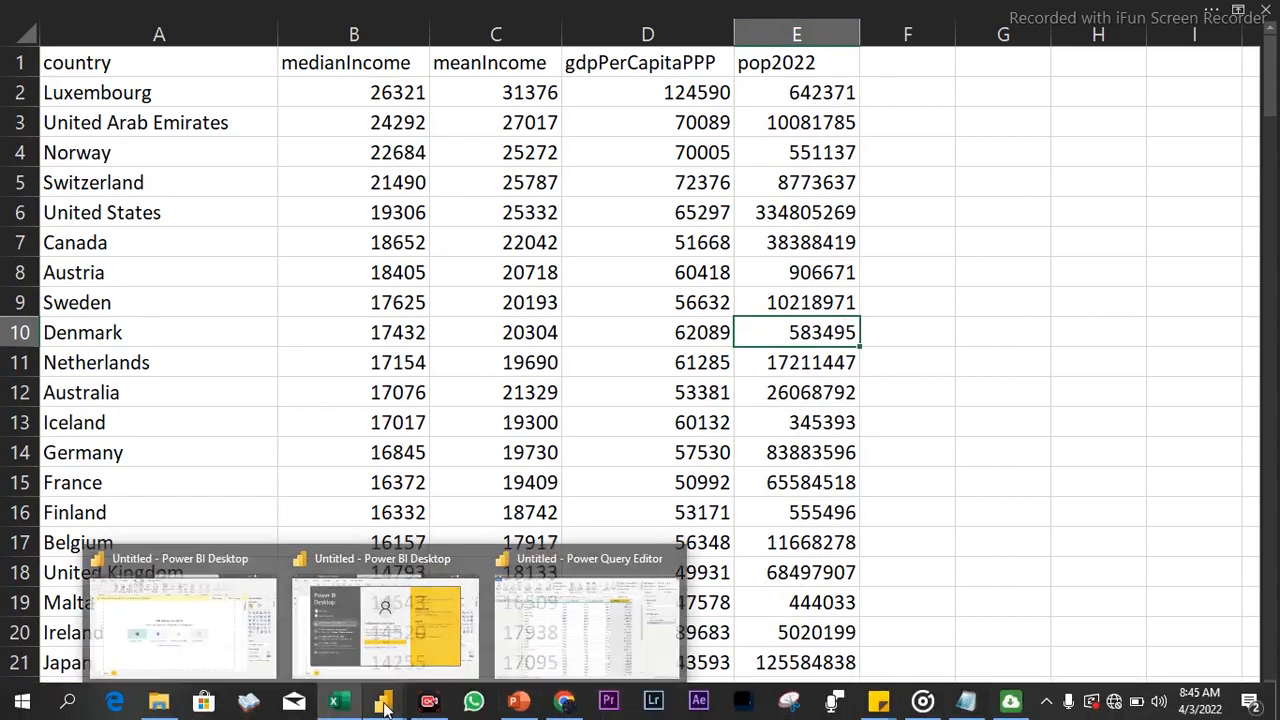
pyautogui.click(545, 658)
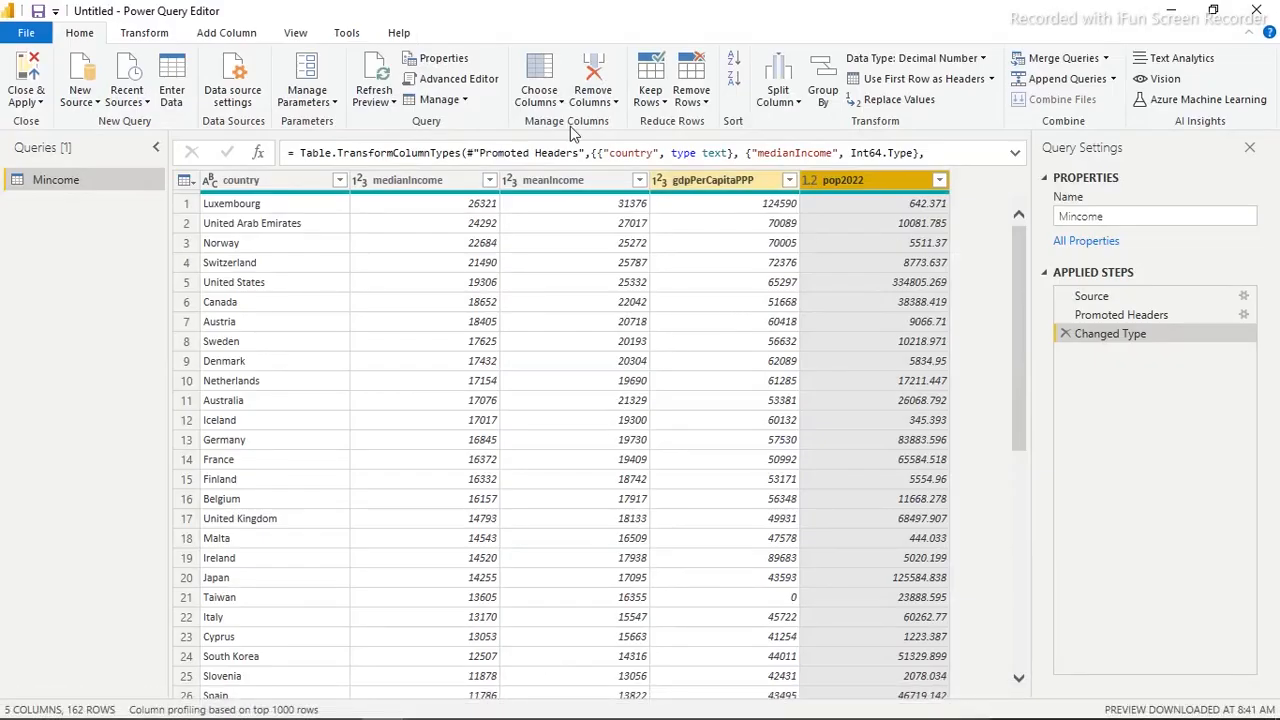
pyautogui.click(376, 68)
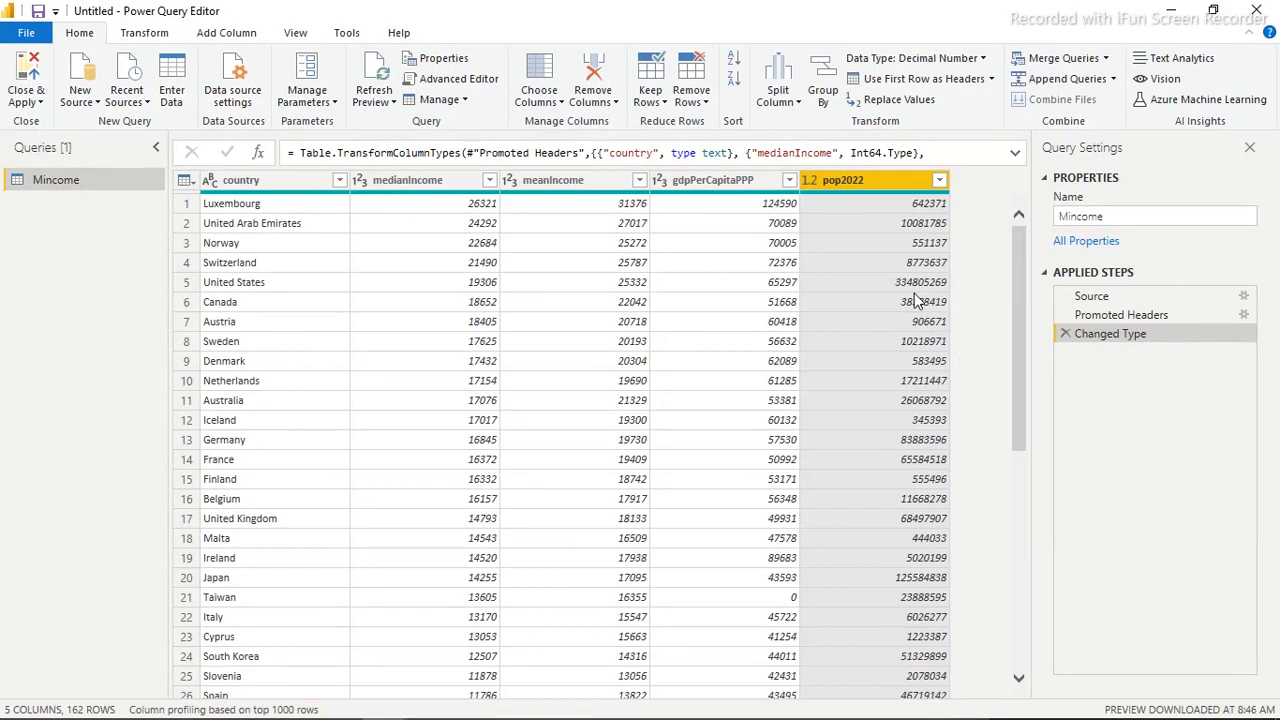
# Step: Convert pop2022 to the Whole Number data type and keep the existing conversion by adding a new step
pyautogui.click(811, 184)
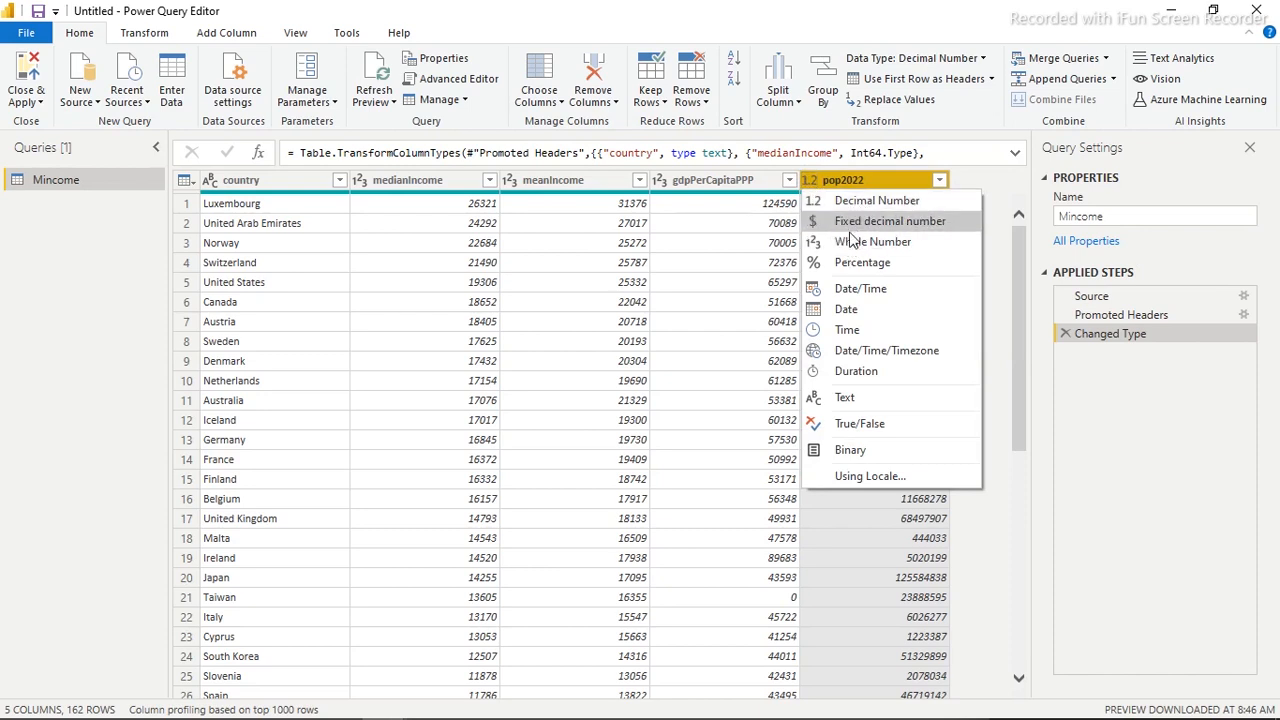
pyautogui.click(846, 241)
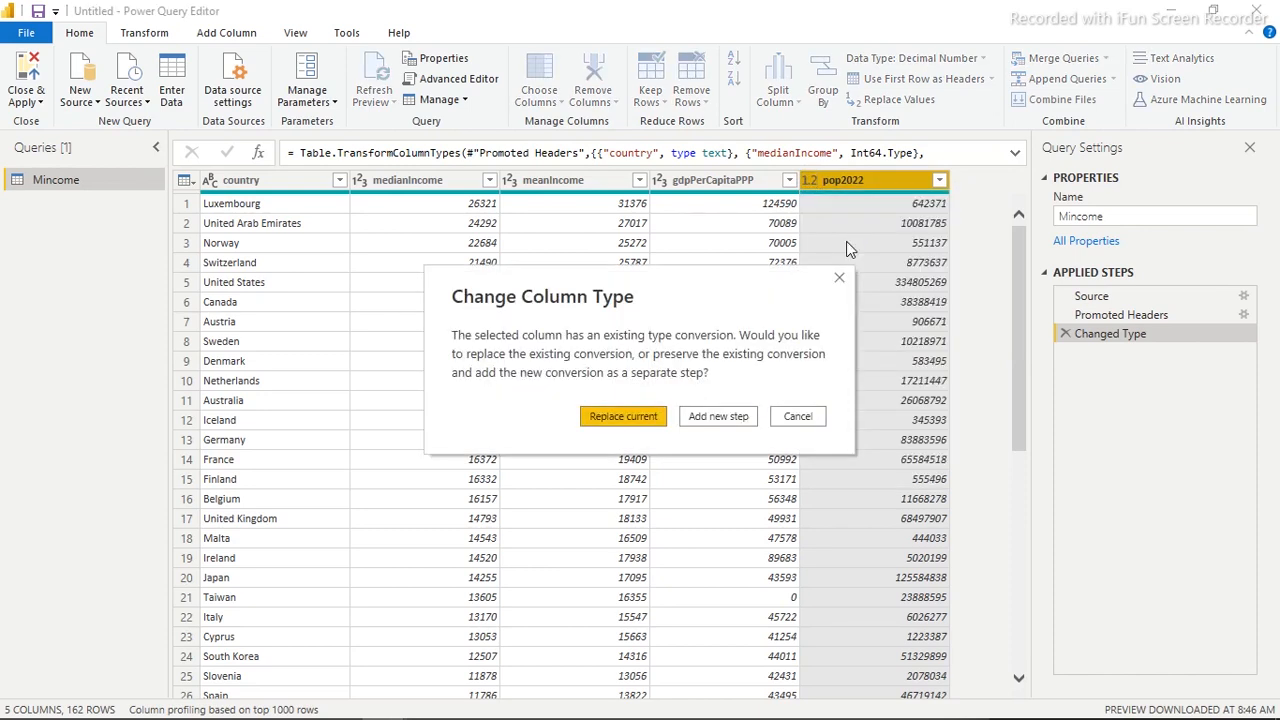
pyautogui.click(736, 418)
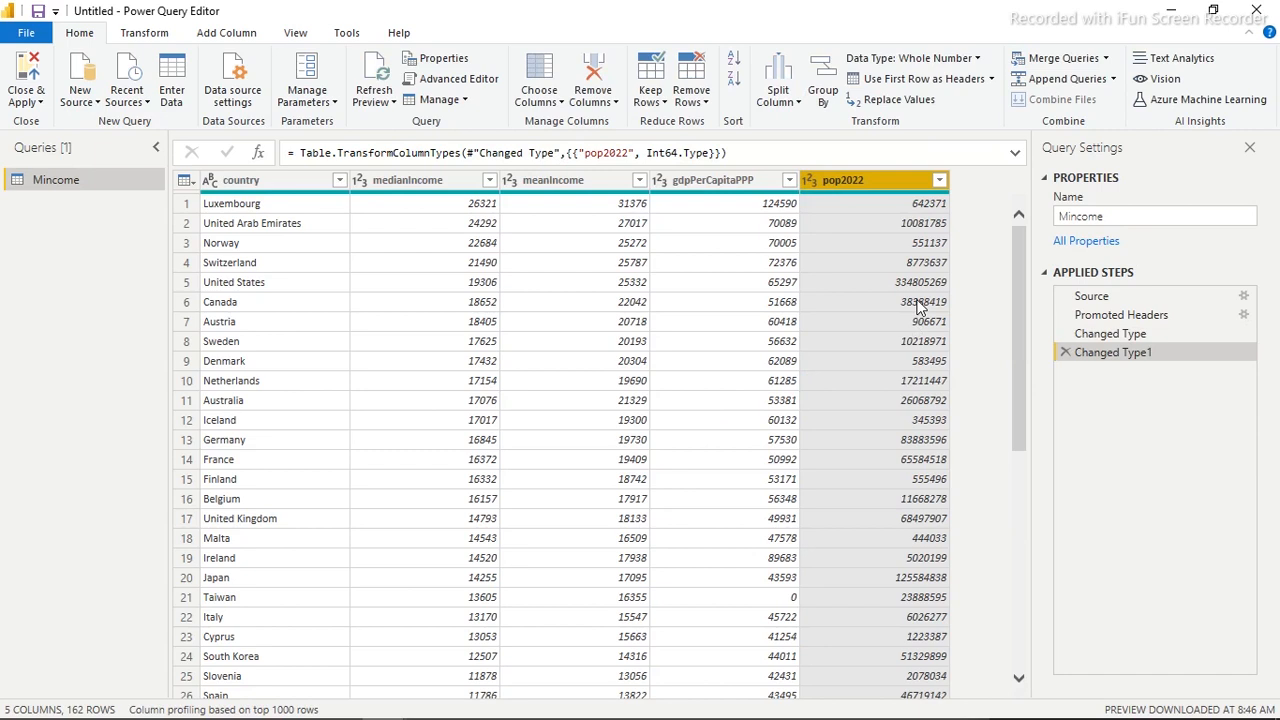
# Step: Rename the Mincome query to Data
pyautogui.click(1180, 214)
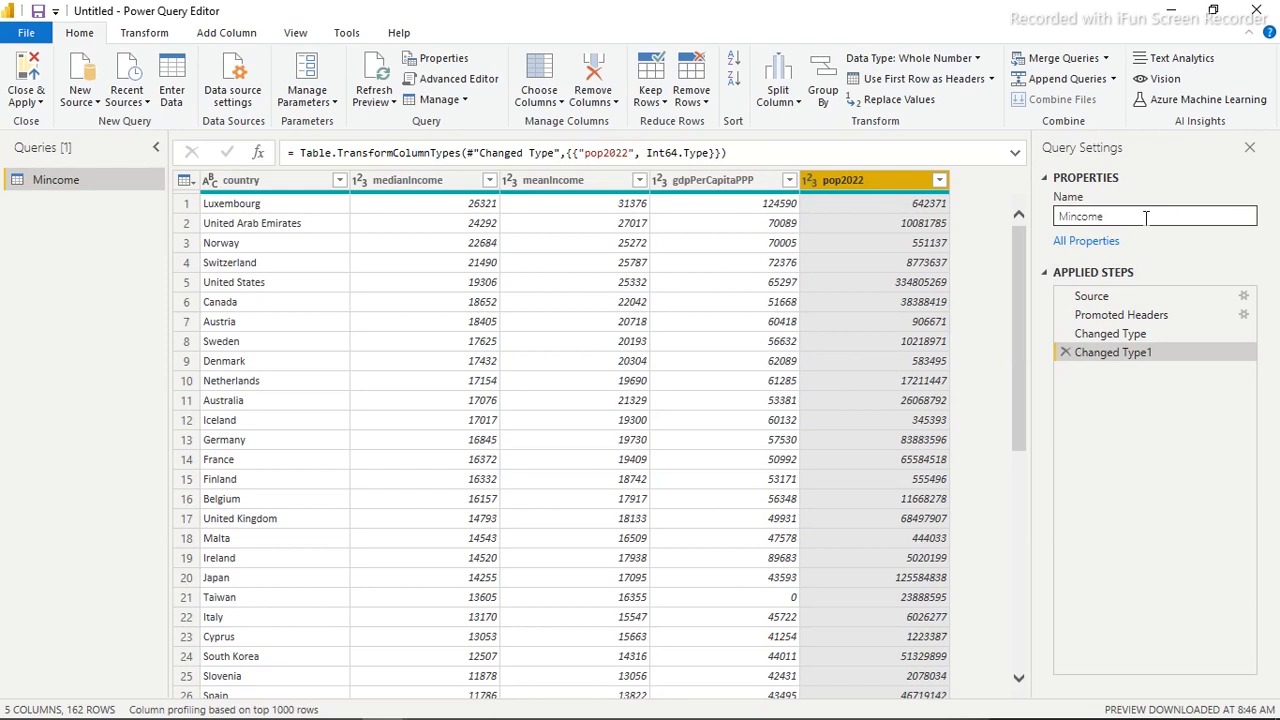
pyautogui.doubleClick(1145, 216)
pyautogui.write('Data')
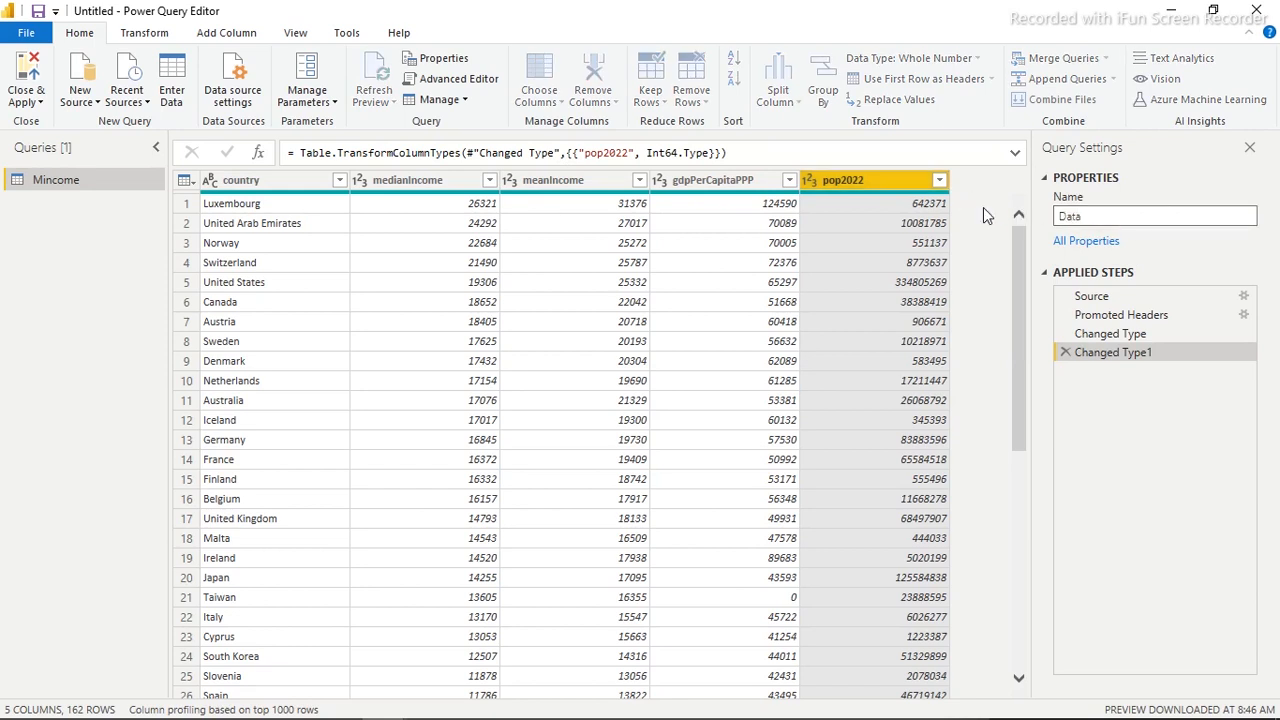
pyautogui.press('Return')
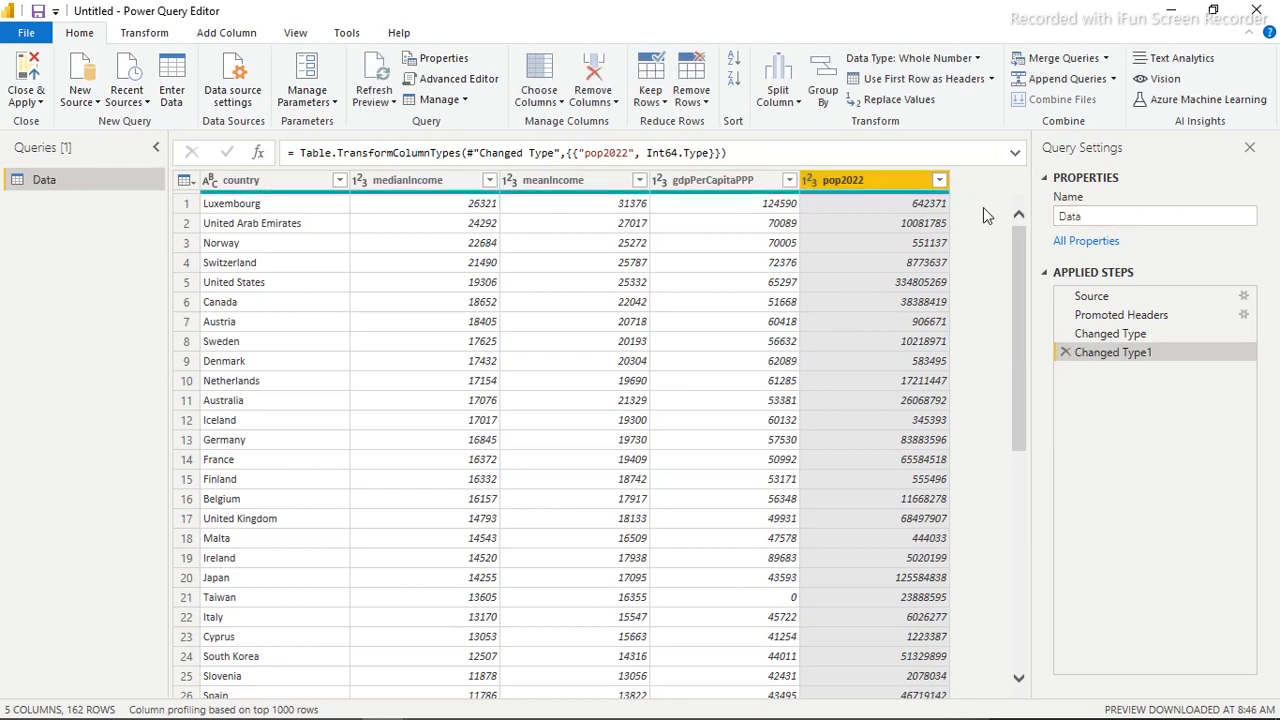
# Step: Close Power Query with the changes applied and expand the Data table in the report's field list
pyautogui.click(281, 184)
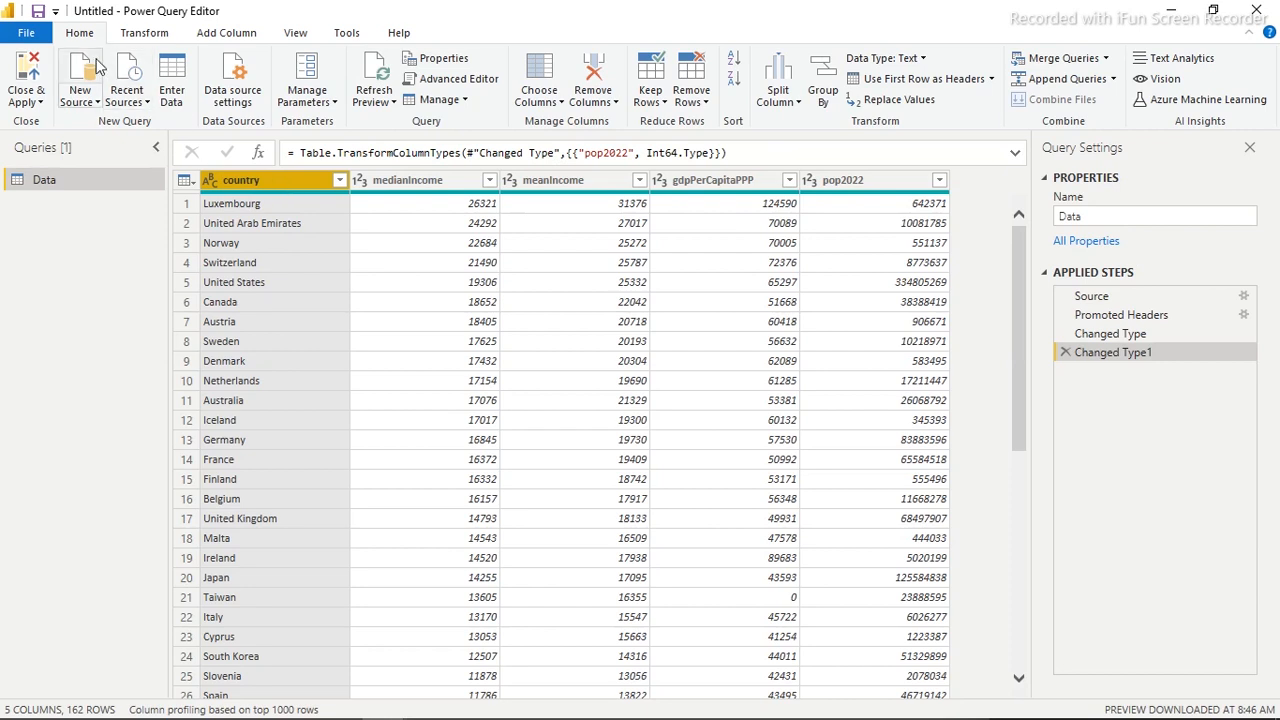
pyautogui.click(27, 65)
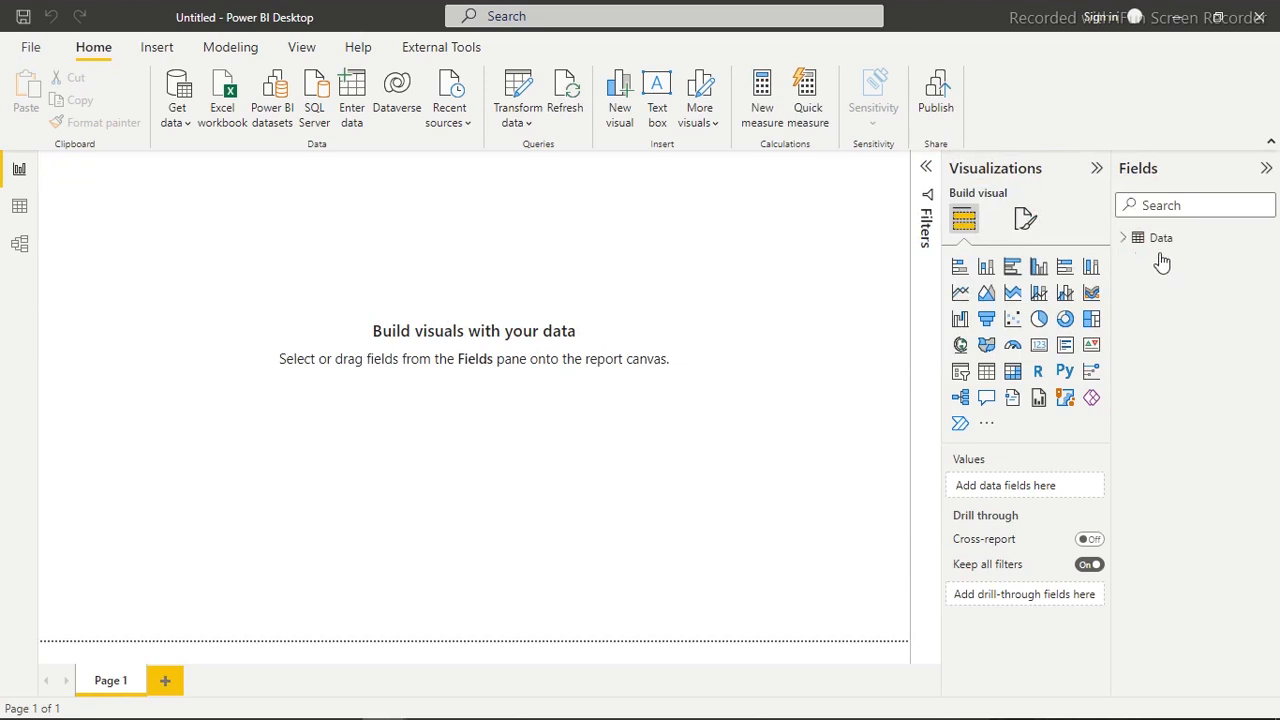
pyautogui.click(1132, 249)
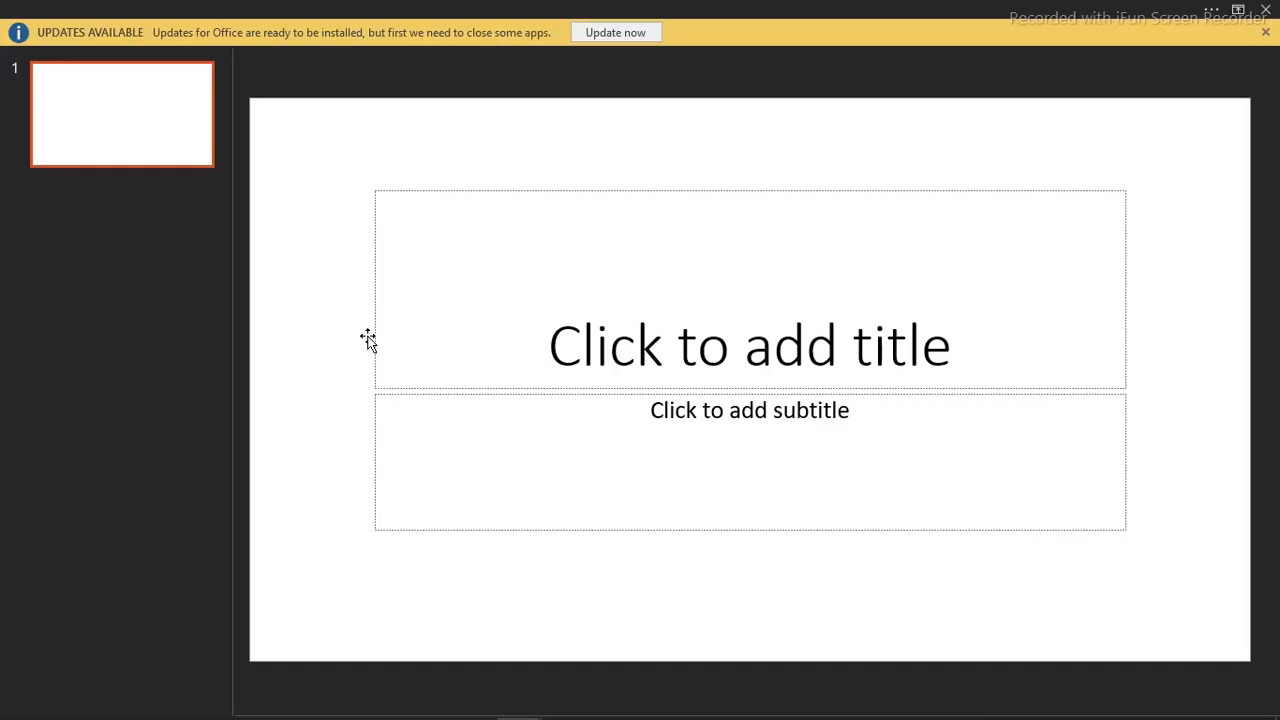
# Step: In a new PowerPoint presentation, delete the title and subtitle placeholders from the first slide and dismiss the Office update notice
pyautogui.moveTo(307, 150); pyautogui.dragTo(1174, 611)
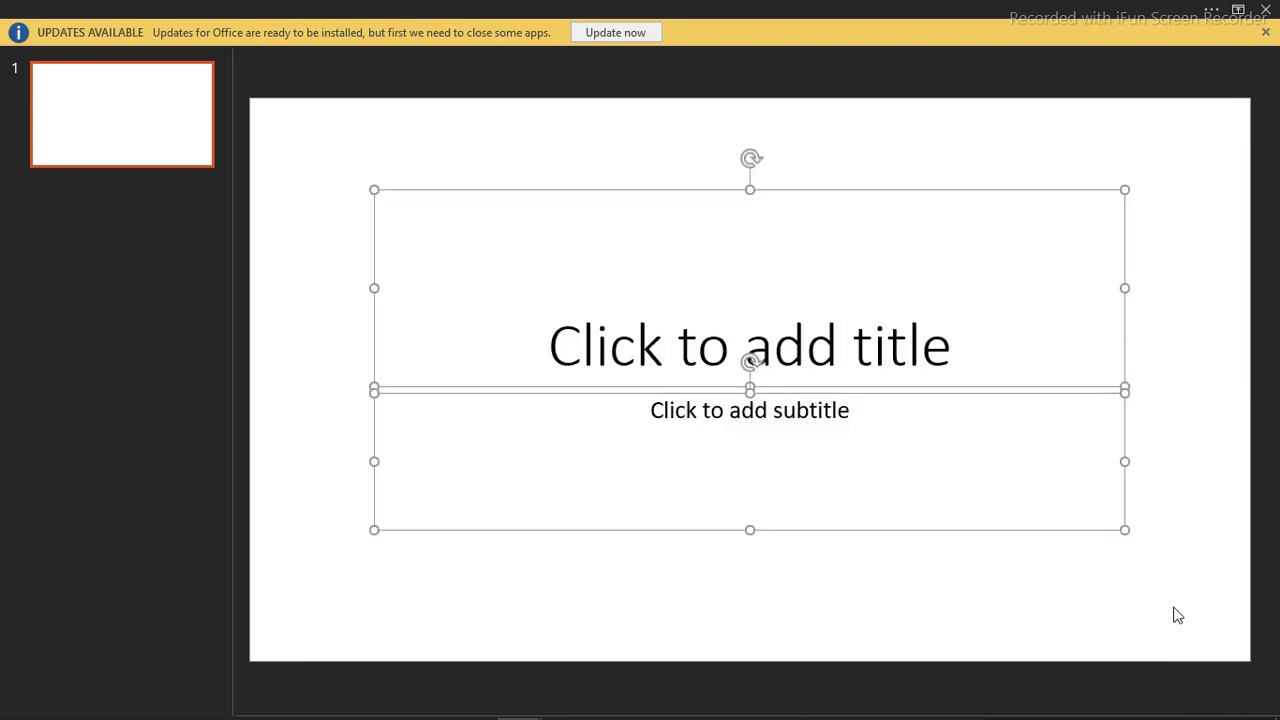
pyautogui.press('Delete')
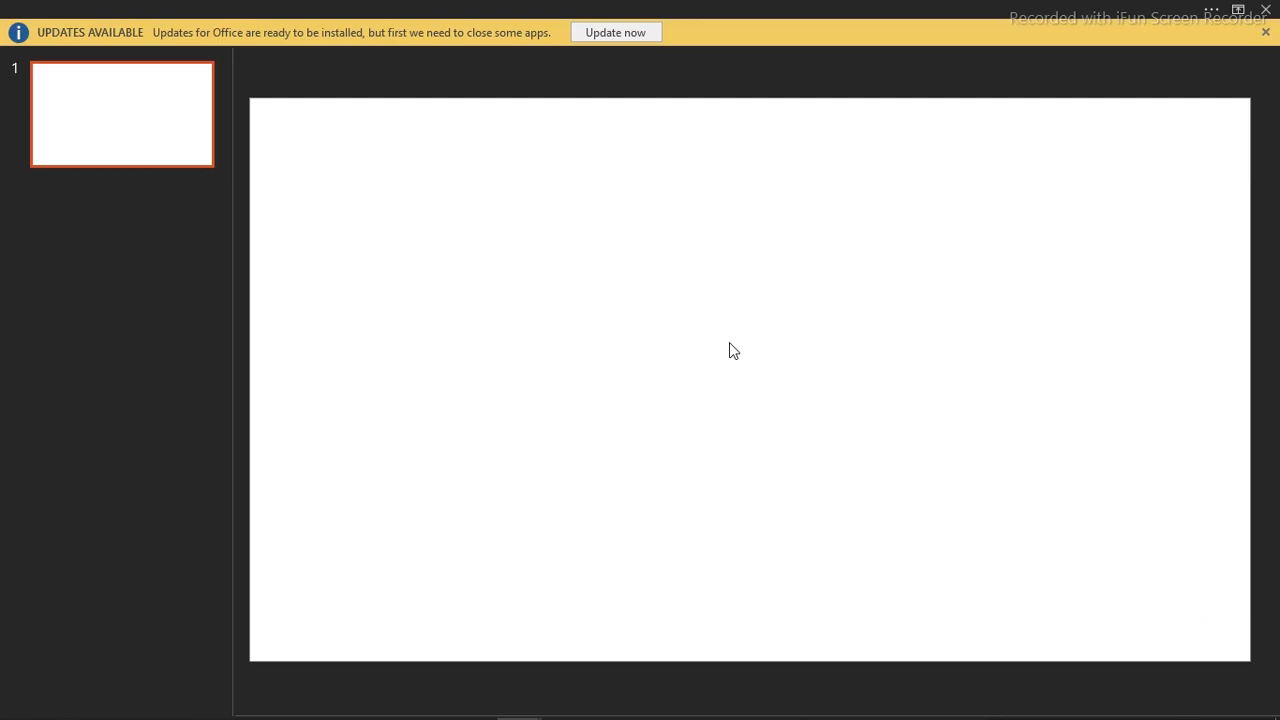
pyautogui.click(1265, 32)
# Step: Draw a square with the Rectangle shape near the centre of the blank slide
pyautogui.click(648, 8)
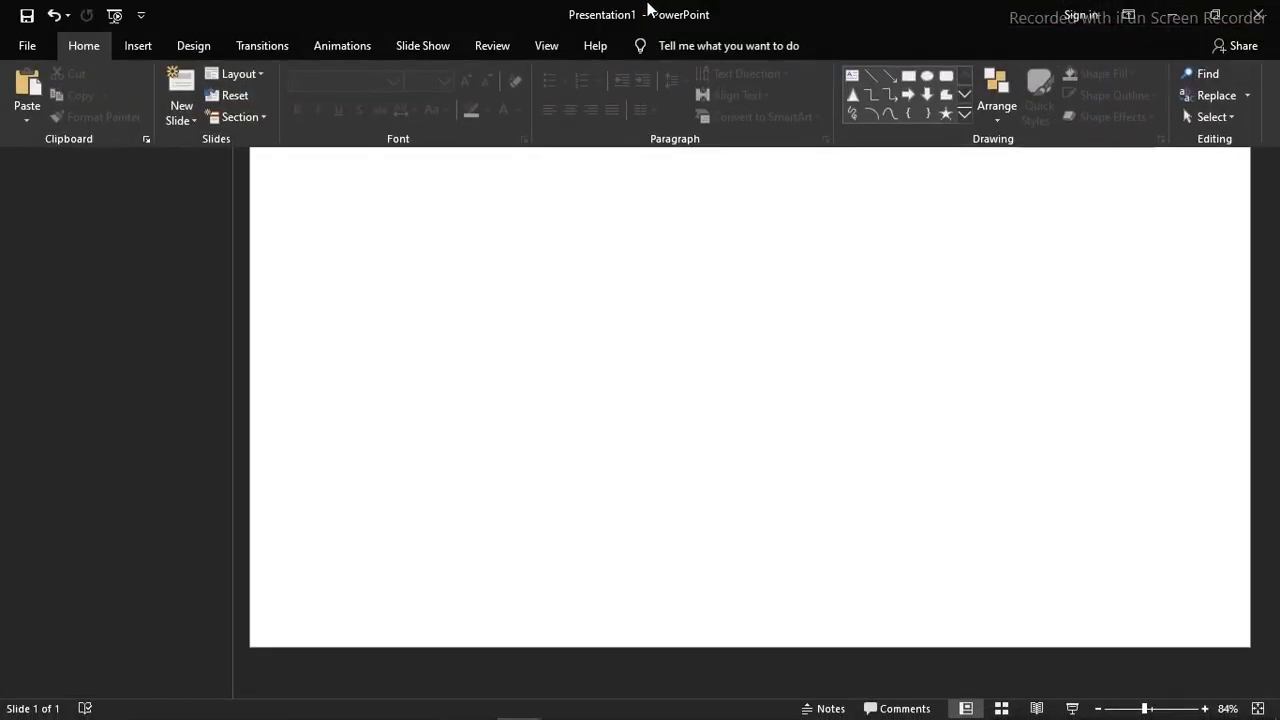
pyautogui.click(907, 74)
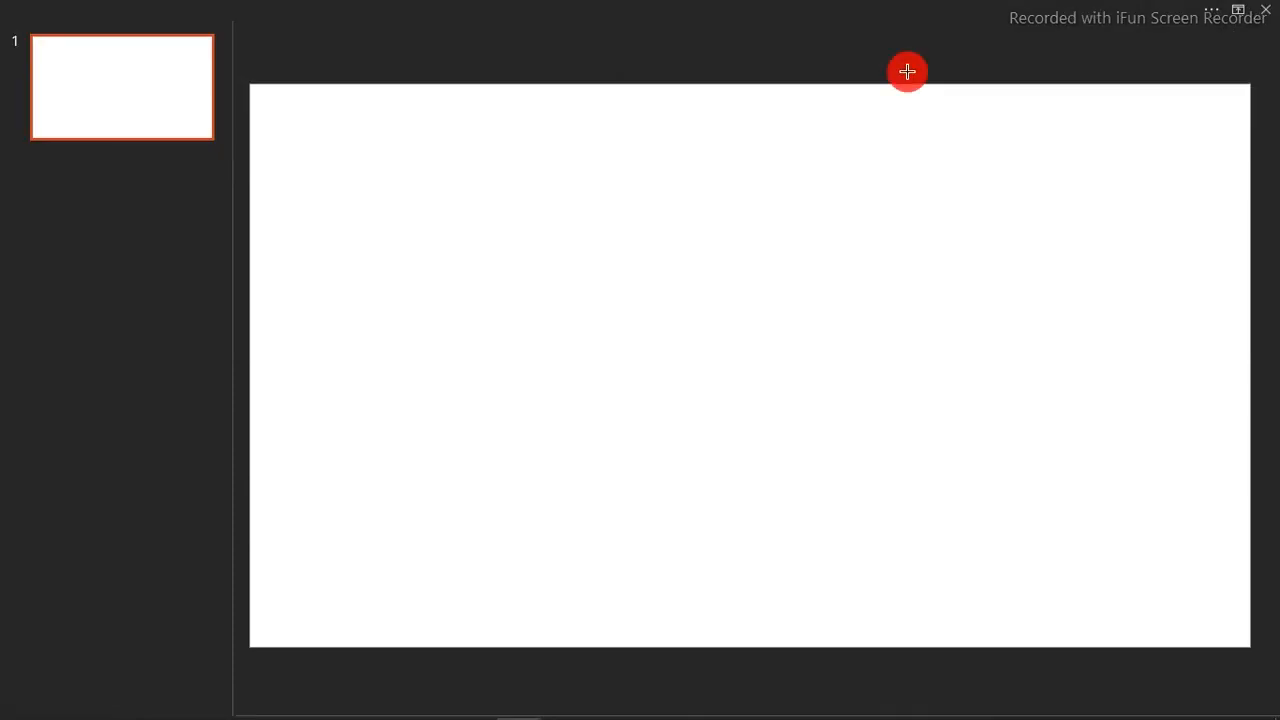
pyautogui.moveTo(597, 187); pyautogui.dragTo(849, 437)
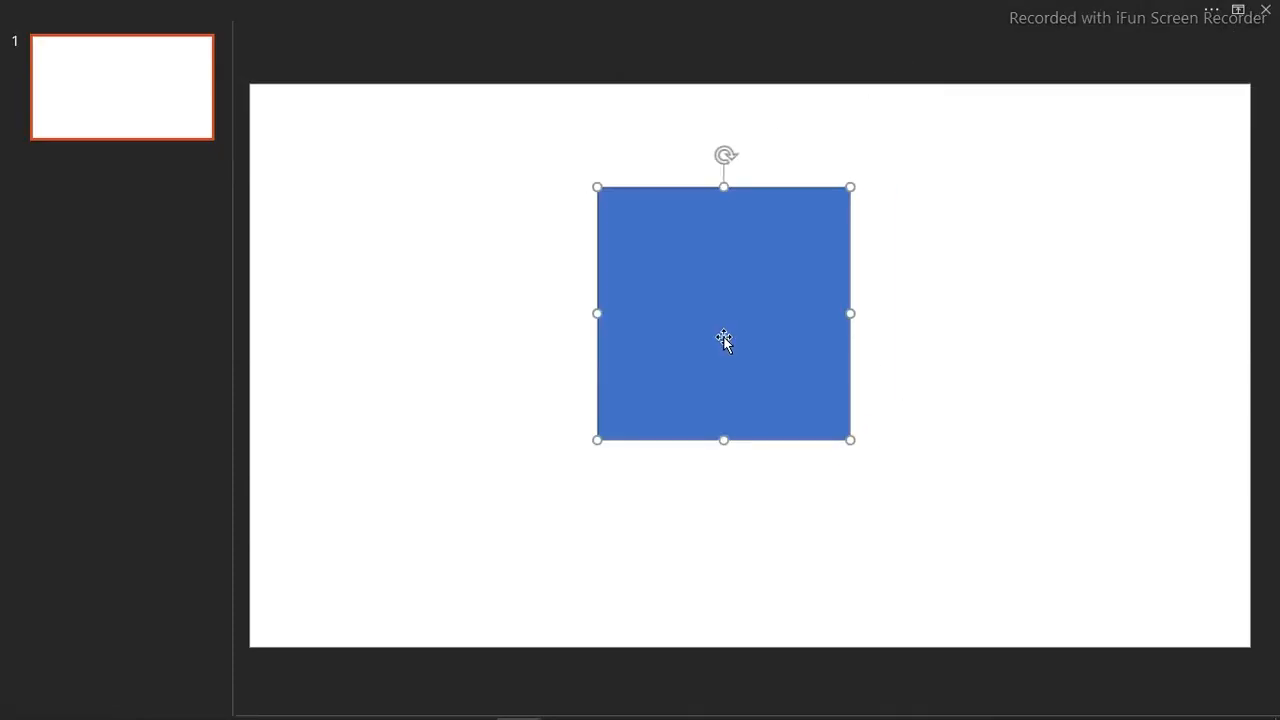
# Step: Resize the square to 7.5" high and 0.72" wide and place it as a vertical bar along the slide's left edge
pyautogui.click(925, 8)
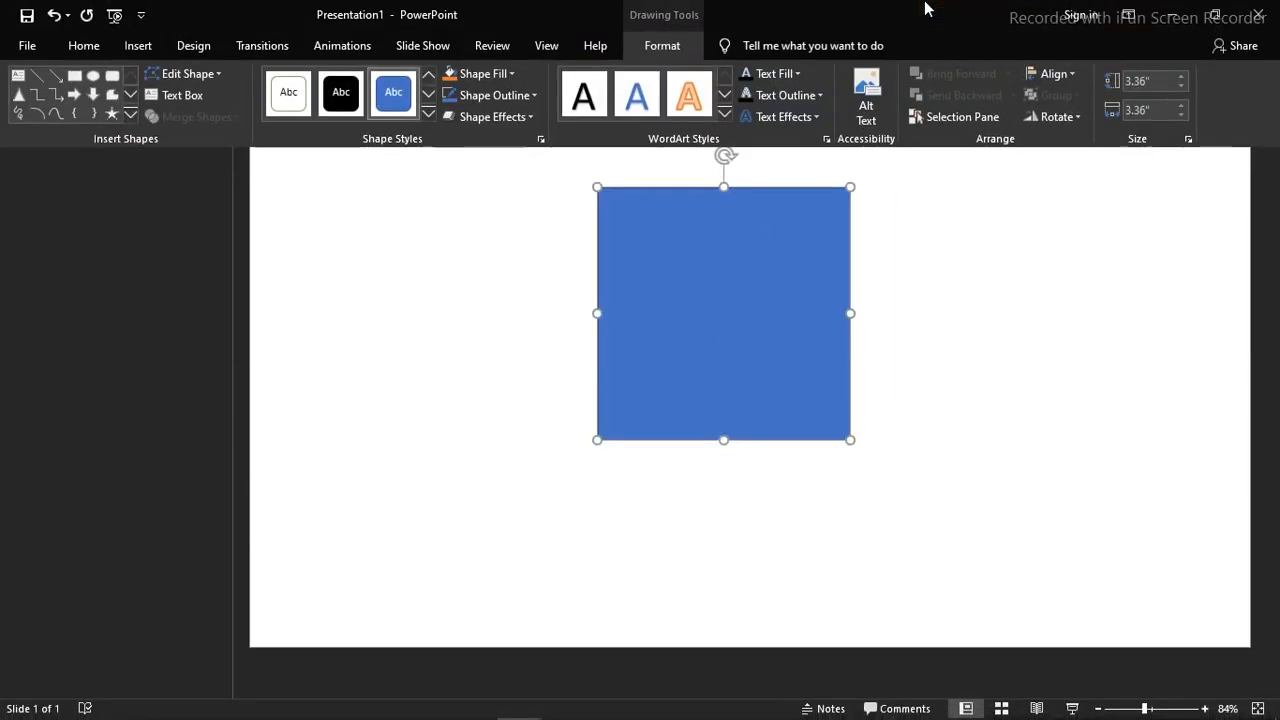
pyautogui.click(1143, 80)
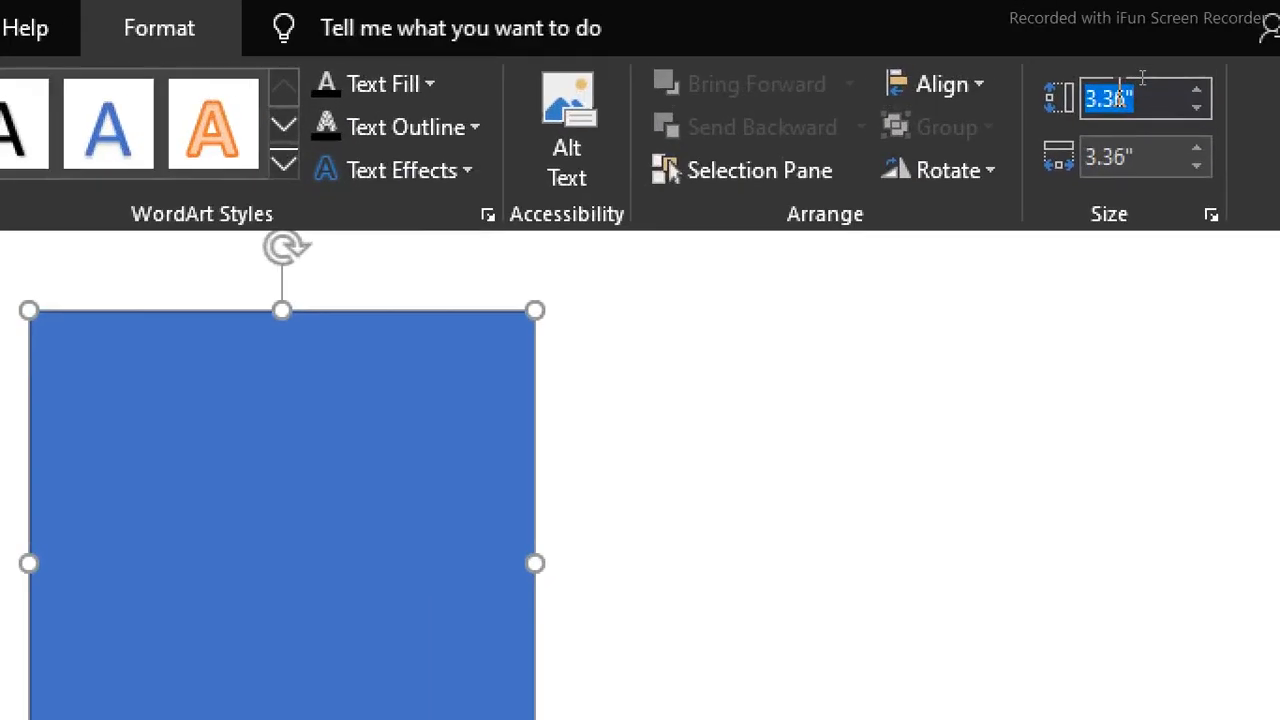
pyautogui.write('7.5')
pyautogui.press('Return')
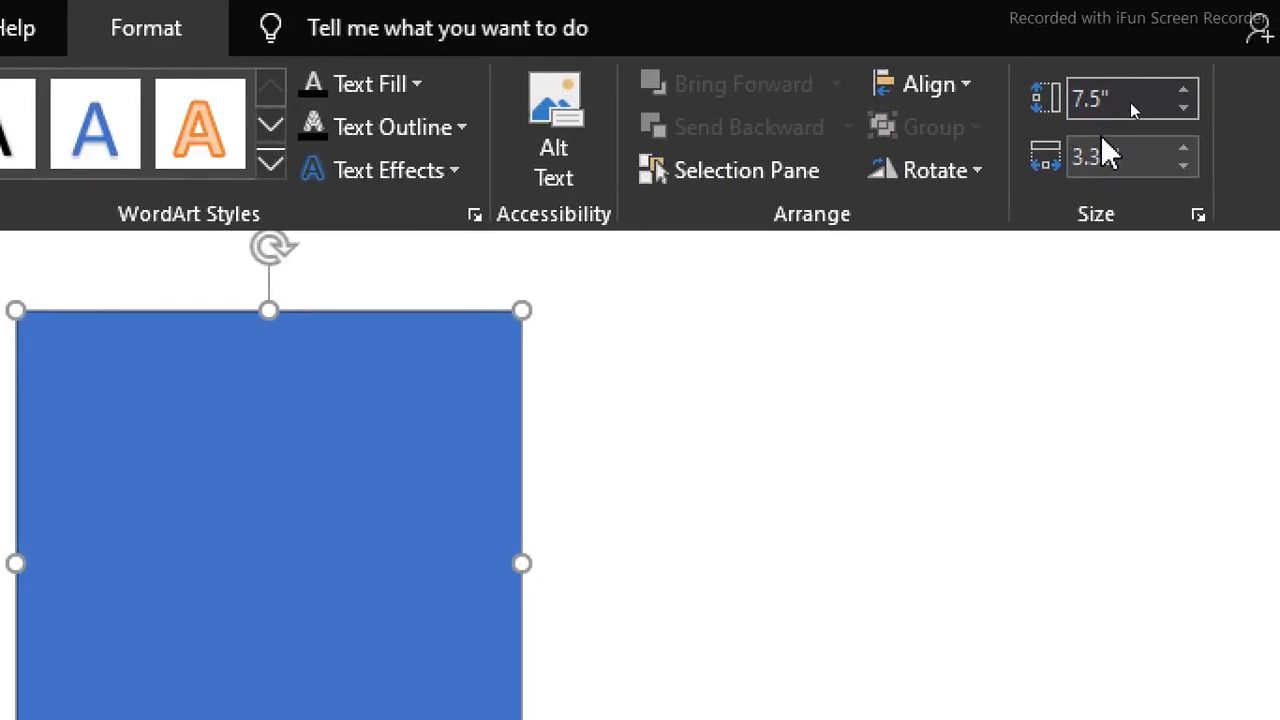
pyautogui.click(1092, 160)
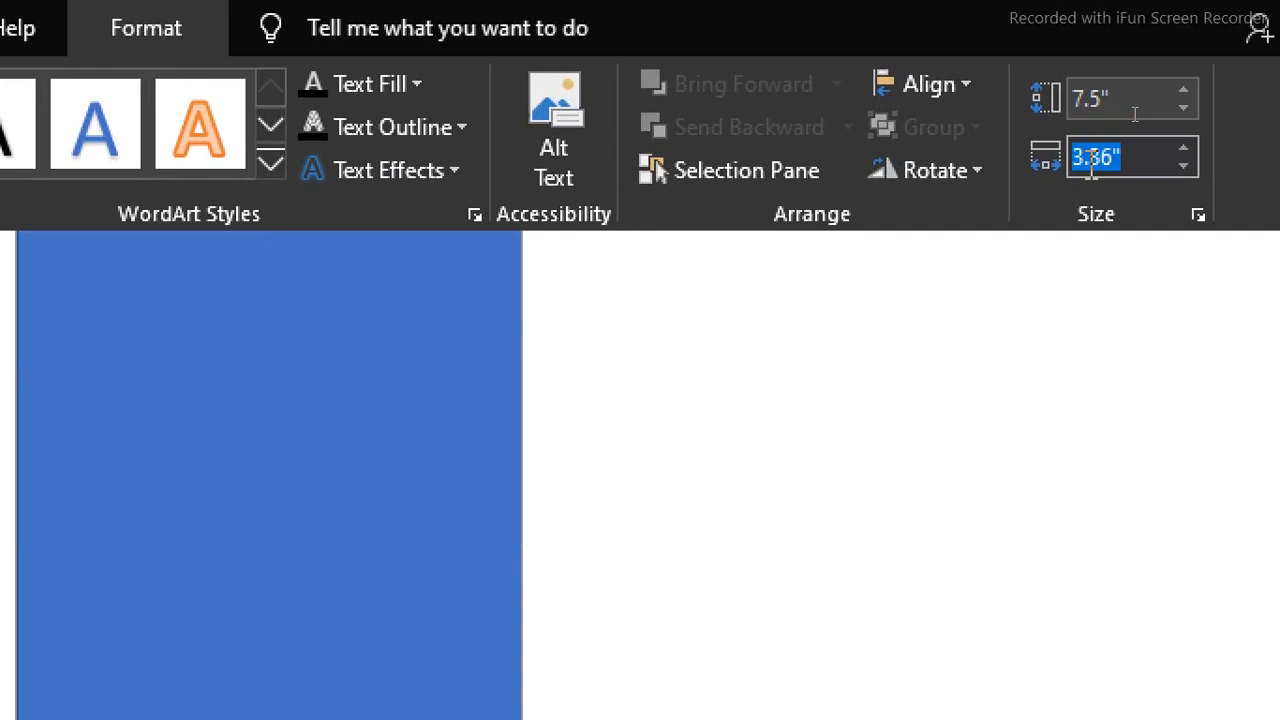
pyautogui.write('0.7')
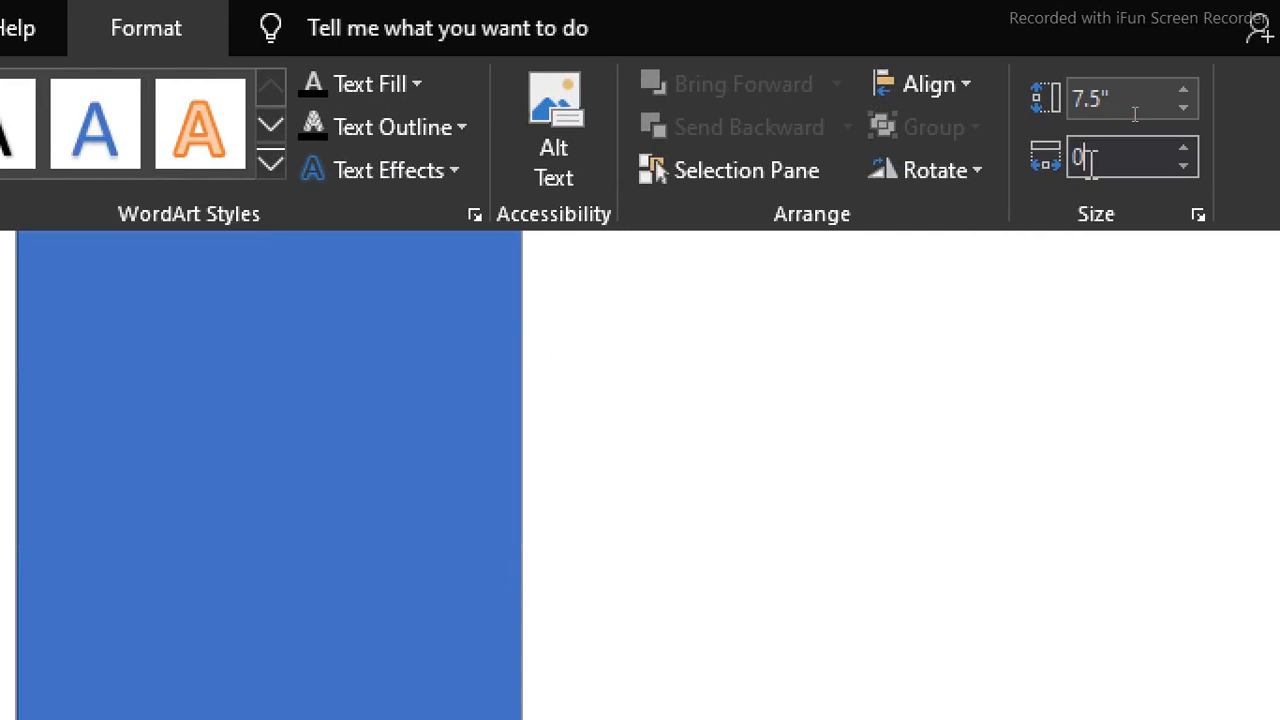
pyautogui.write('2')
pyautogui.press('Return')
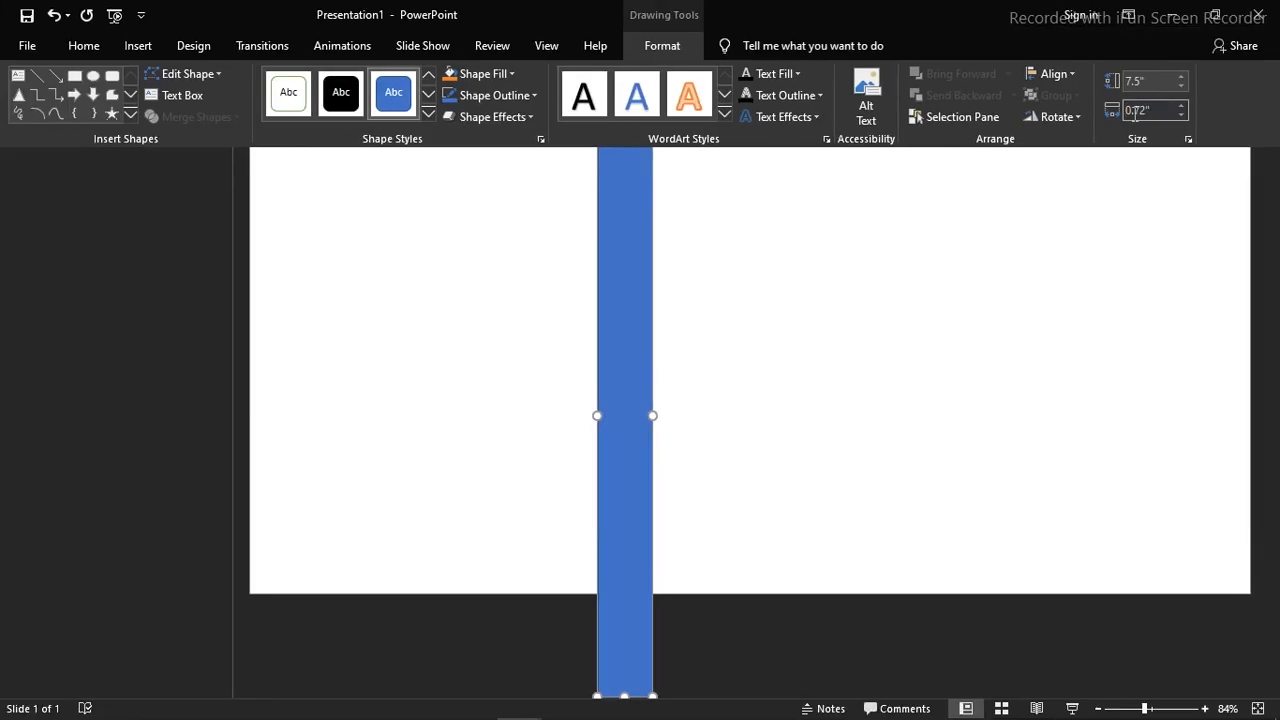
pyautogui.moveTo(638, 341); pyautogui.dragTo(291, 248)
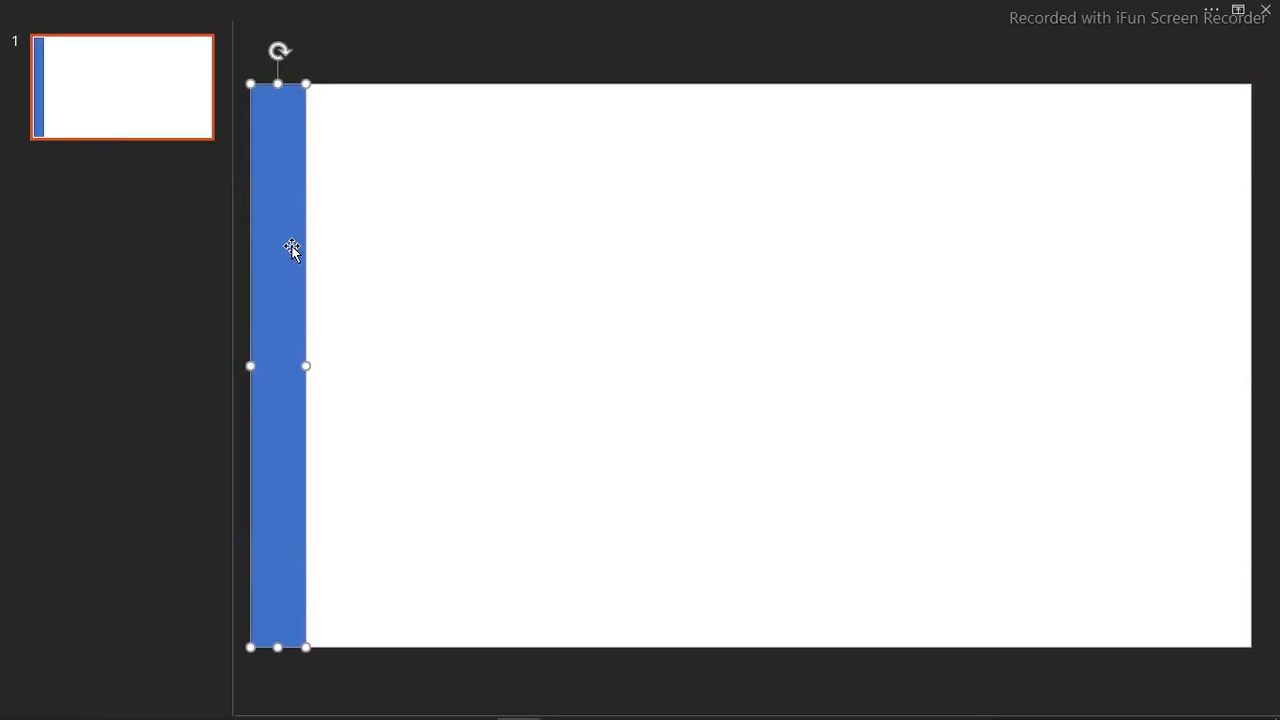
# Step: Format the vertical bar with no outline and a solid fill in the darkest shade of the black theme colour
pyautogui.hotkey('alt', 'j')
pyautogui.press('d')
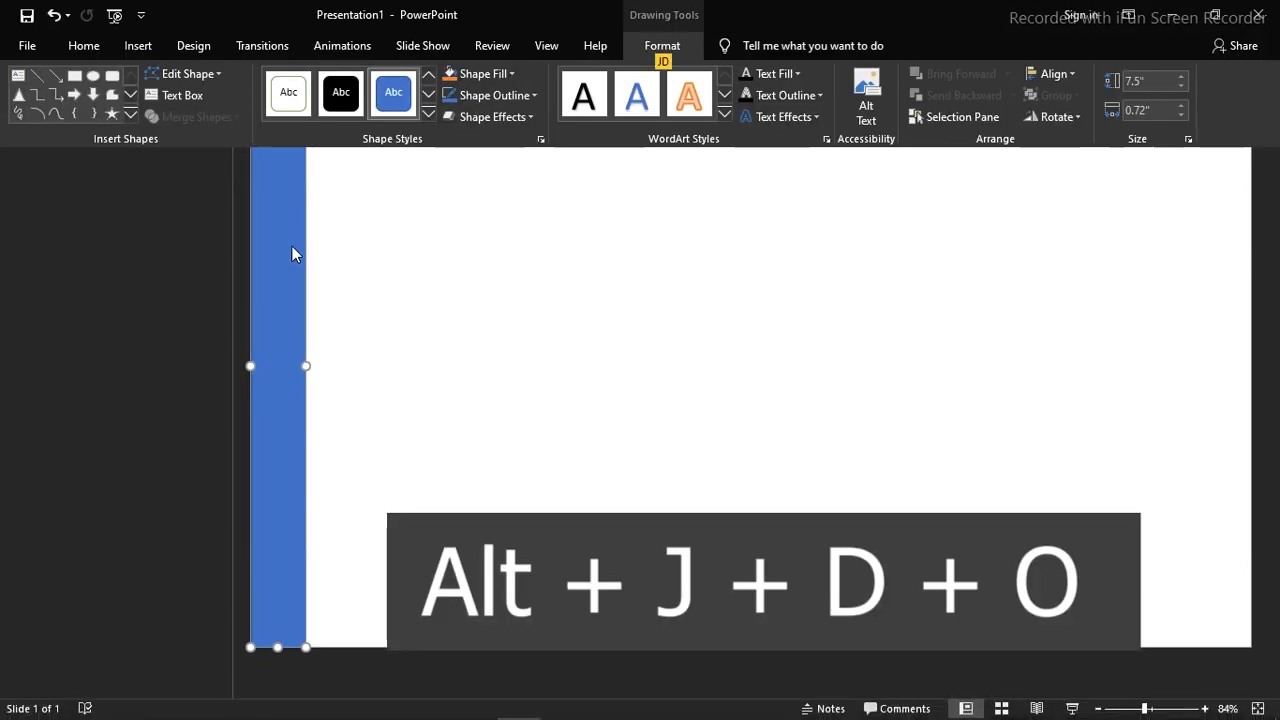
pyautogui.press('o')
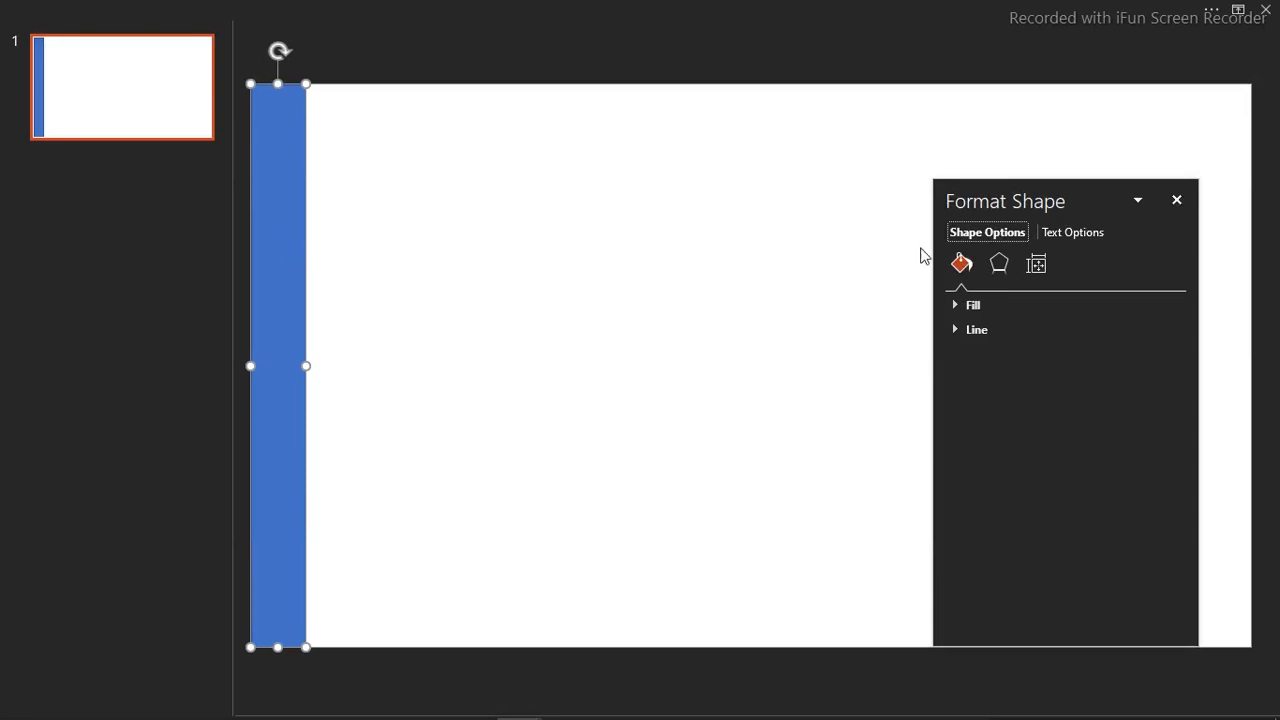
pyautogui.moveTo(990, 192); pyautogui.dragTo(537, 123)
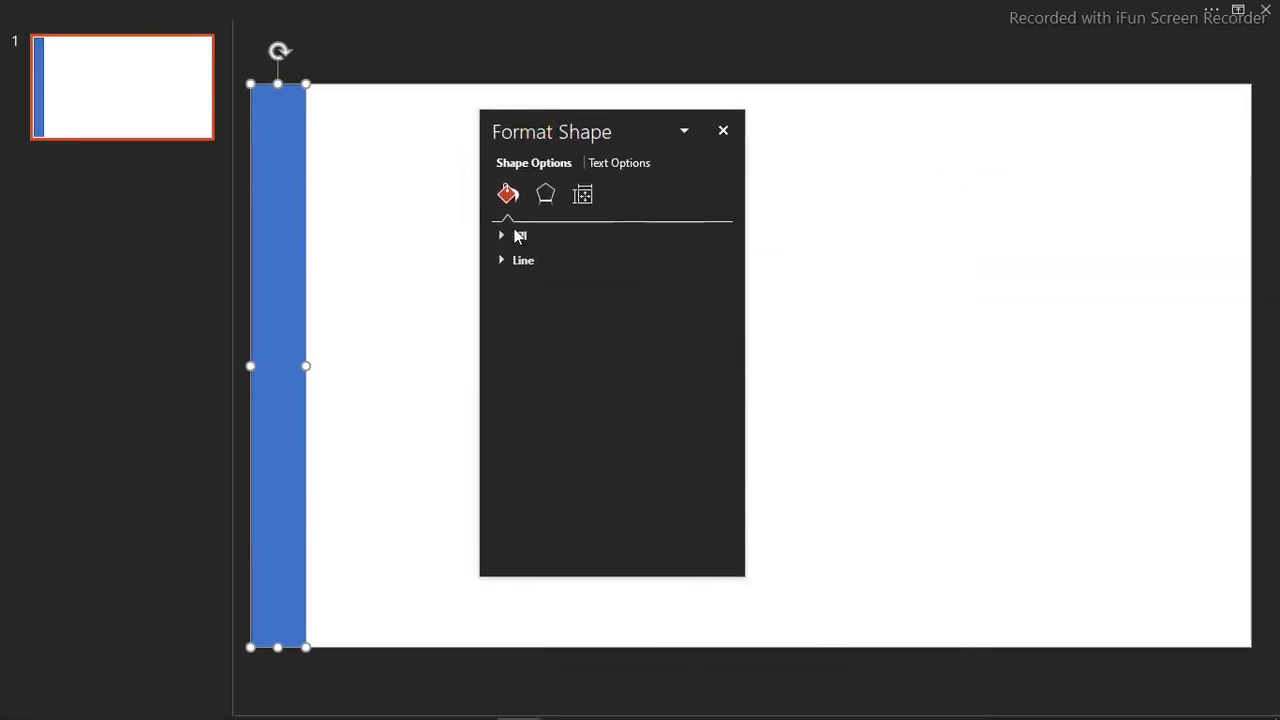
pyautogui.click(505, 258)
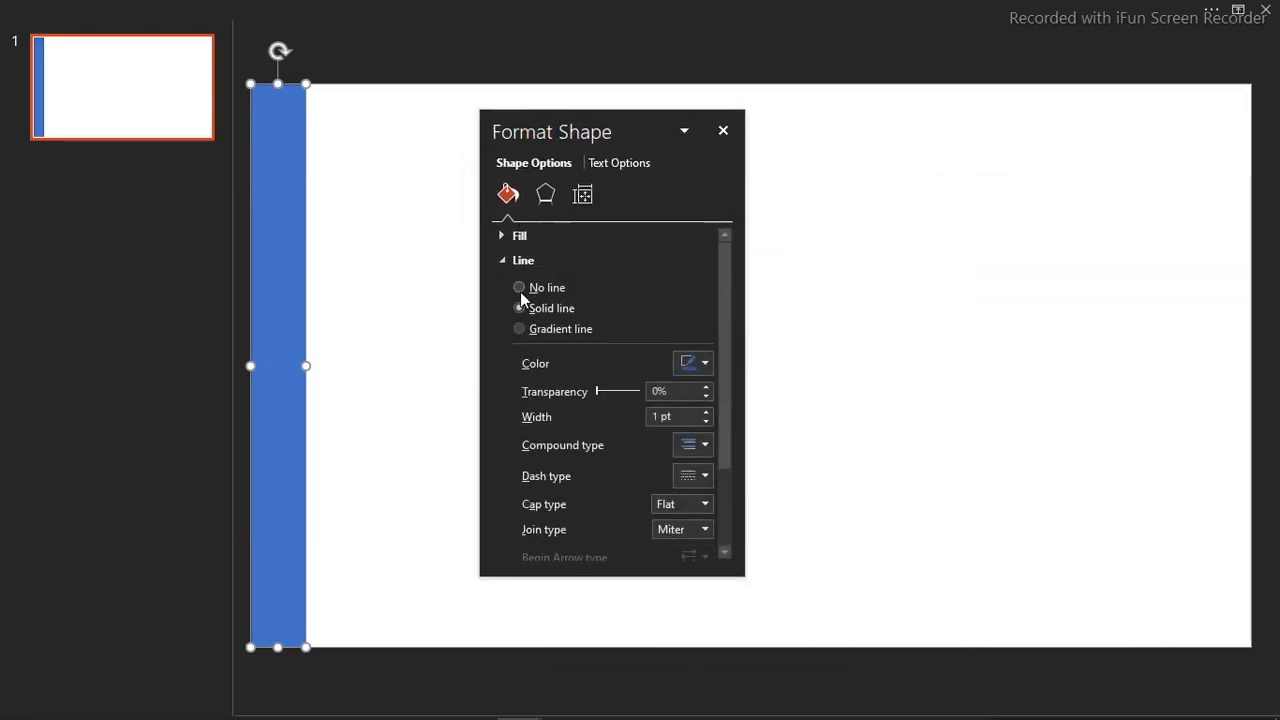
pyautogui.click(519, 288)
pyautogui.click(503, 235)
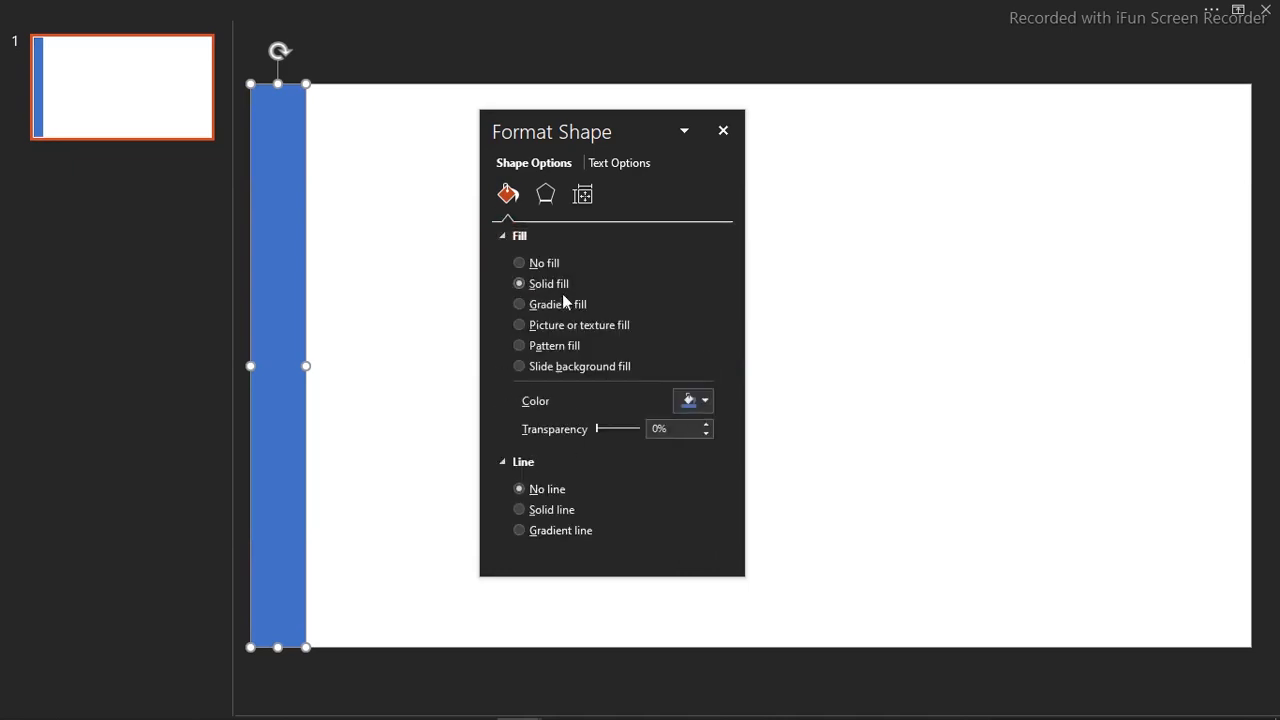
pyautogui.click(703, 404)
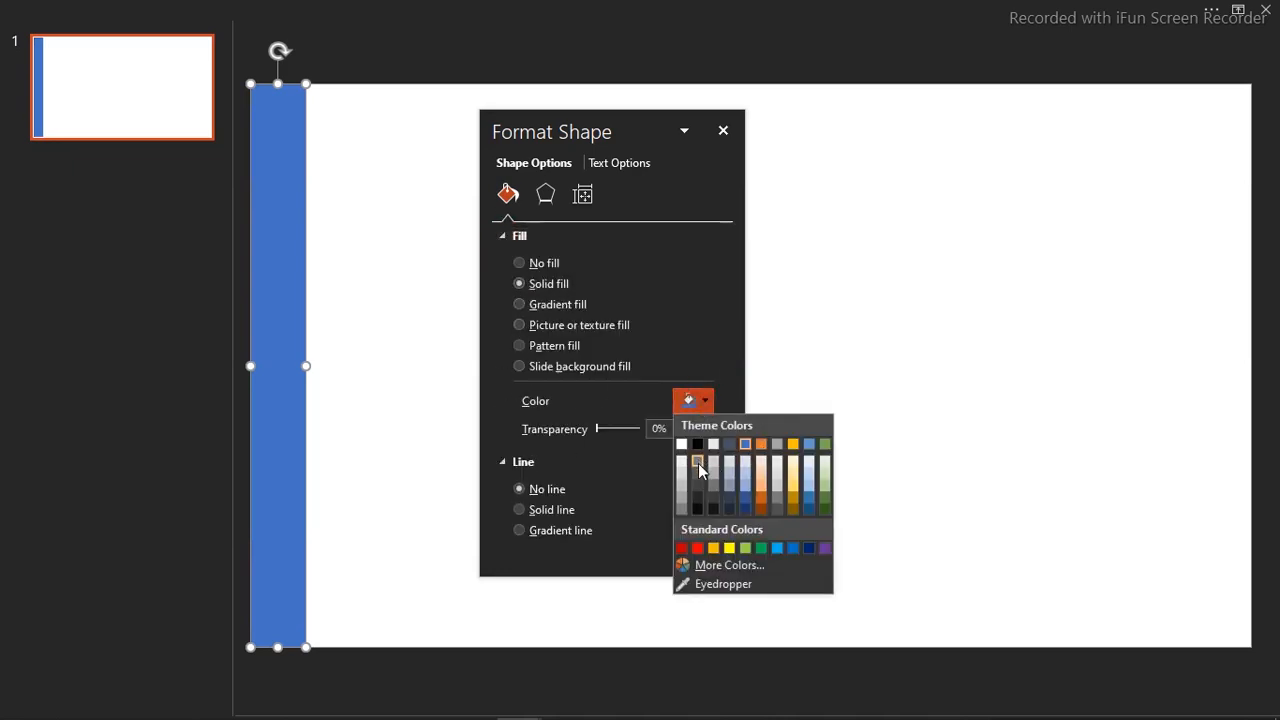
pyautogui.click(698, 510)
pyautogui.click(335, 330)
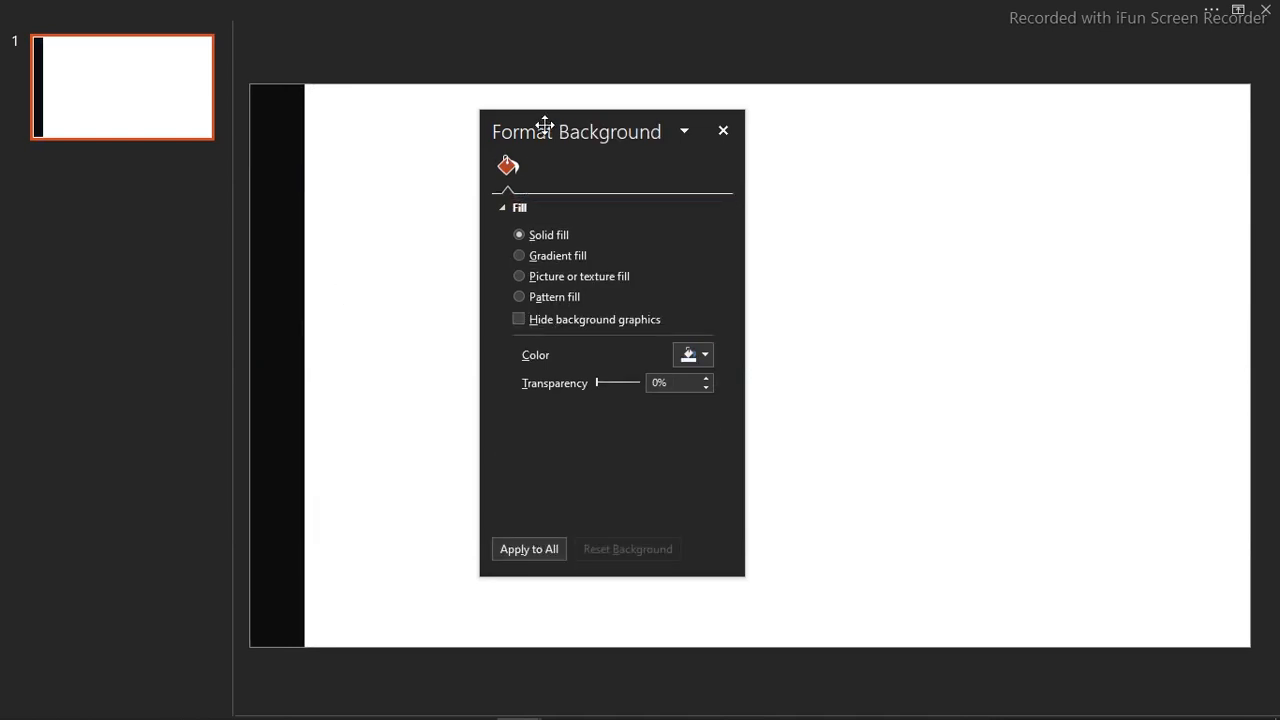
# Step: Duplicate the black bar a short distance to its right, level with the original
pyautogui.moveTo(545, 124); pyautogui.dragTo(898, 104)
pyautogui.click(290, 236)
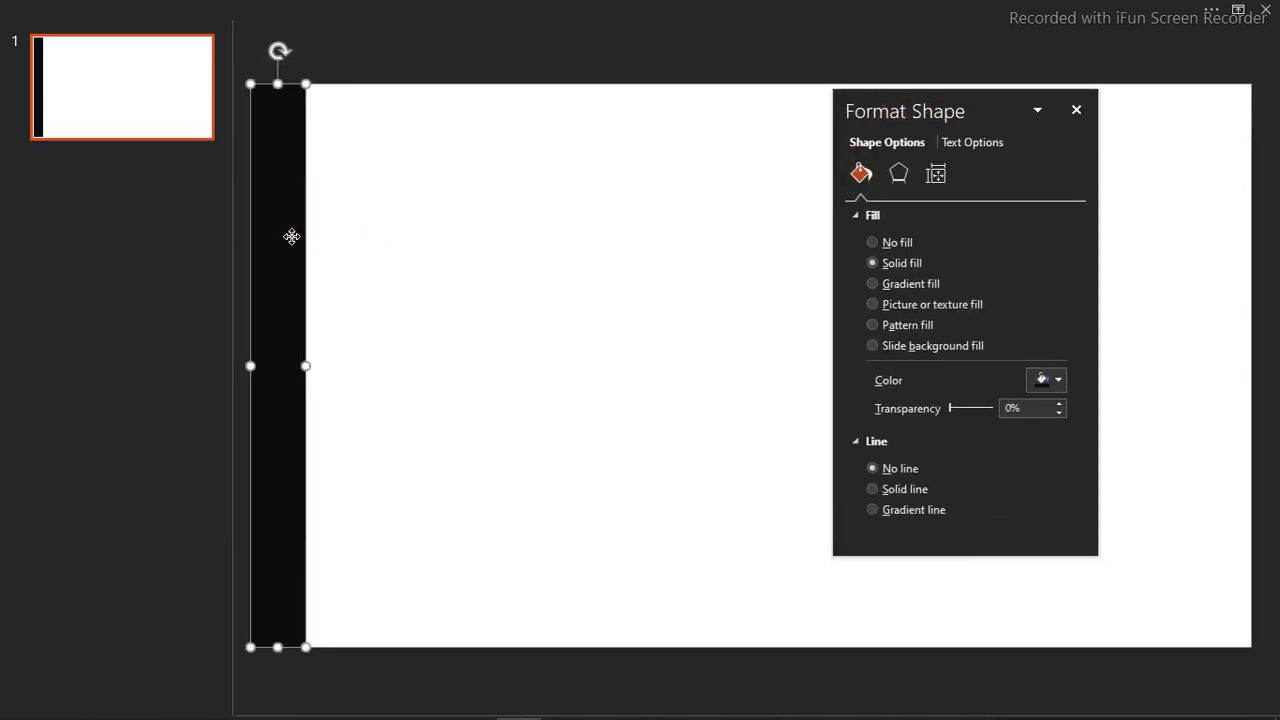
pyautogui.moveTo(290, 236); pyautogui.dragTo(417, 226)
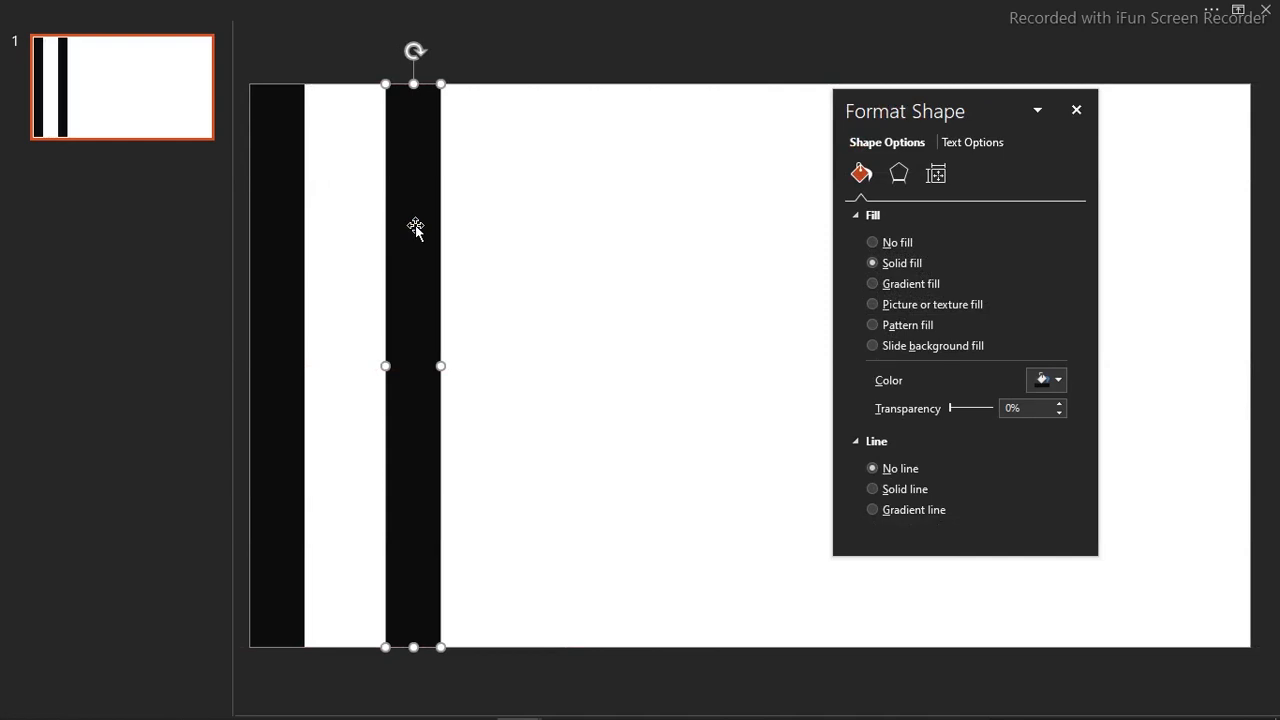
# Step: Set the duplicated bar's width to 3.13" and place it flush against the narrow black bar's right side
pyautogui.click(867, 6)
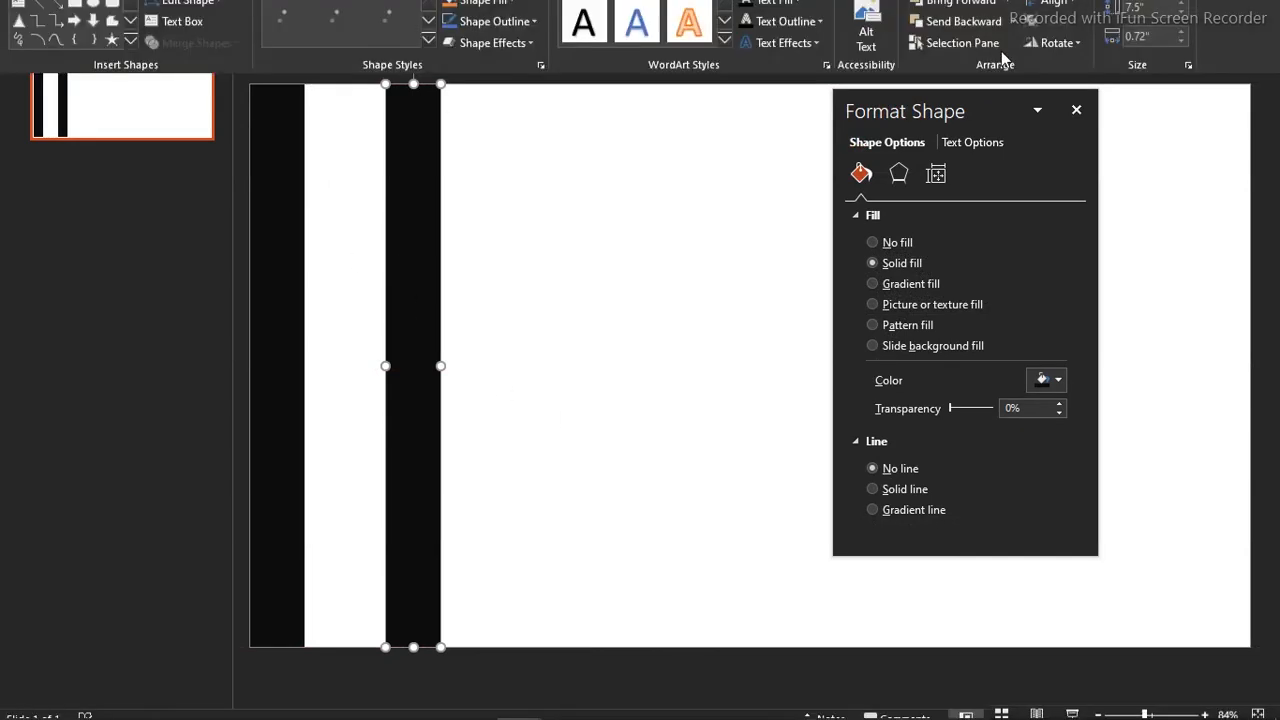
pyautogui.click(1148, 110)
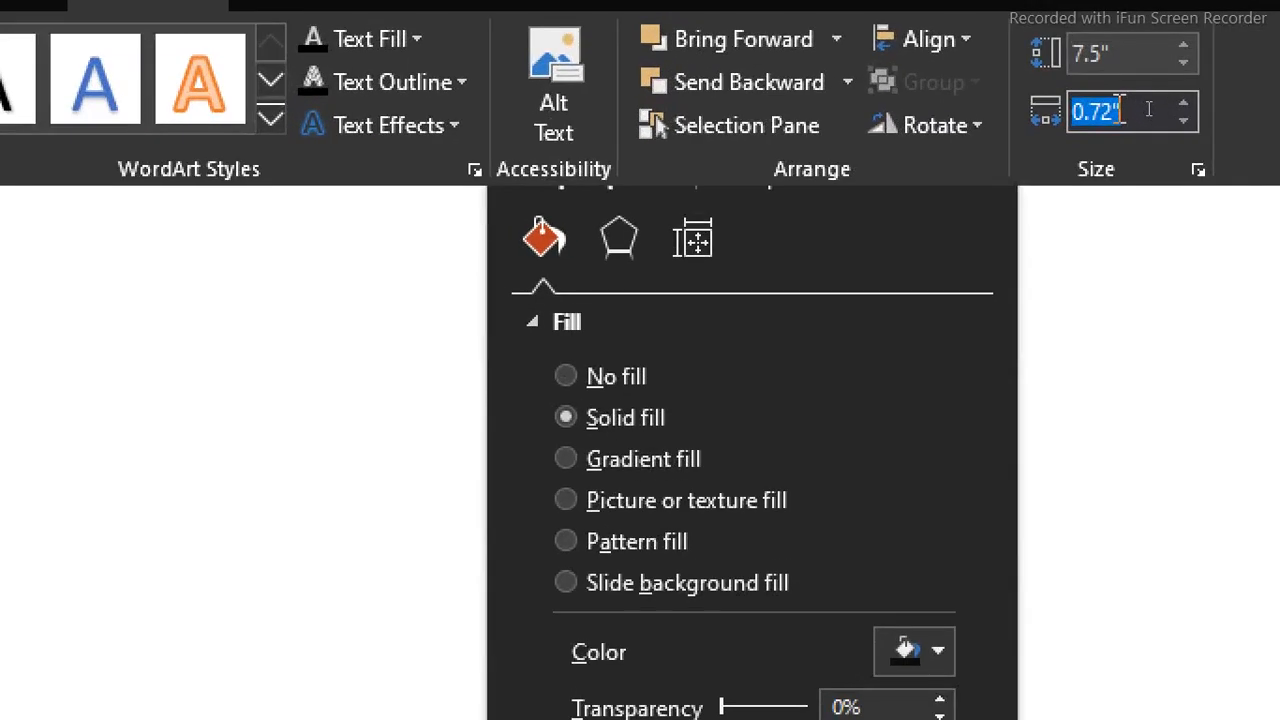
pyautogui.write('3.1')
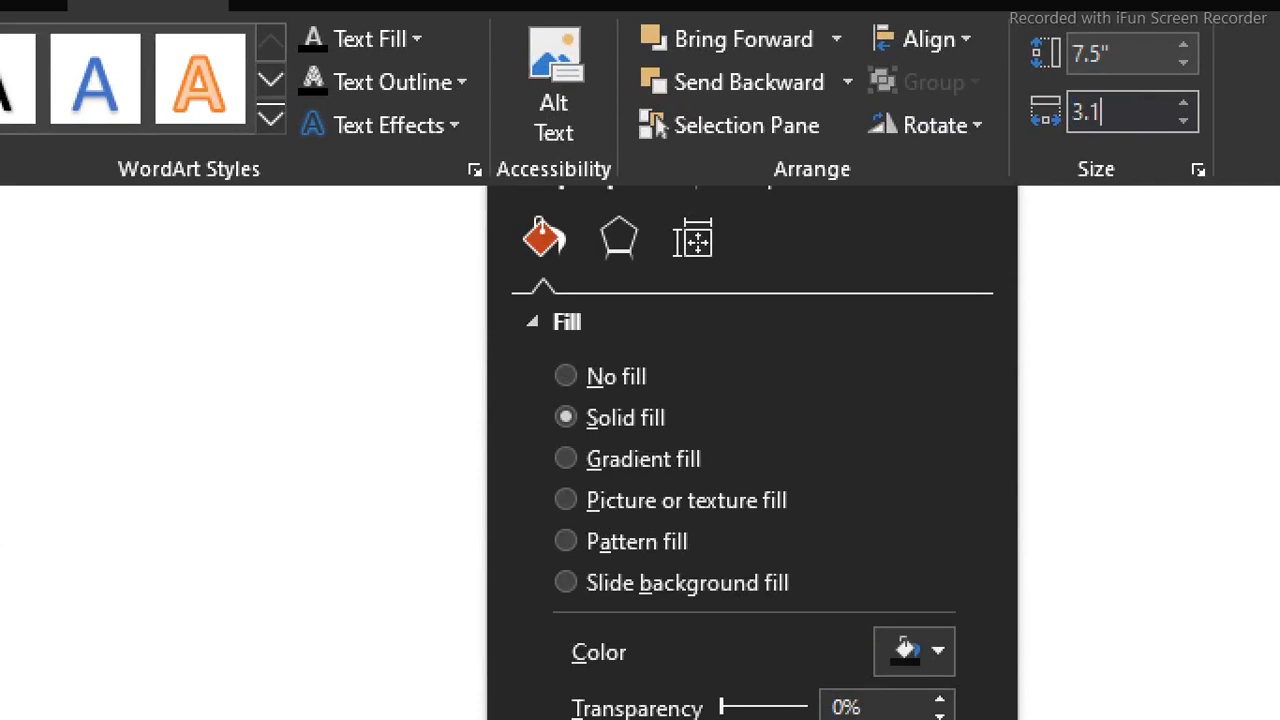
pyautogui.write('3')
pyautogui.press('Return')
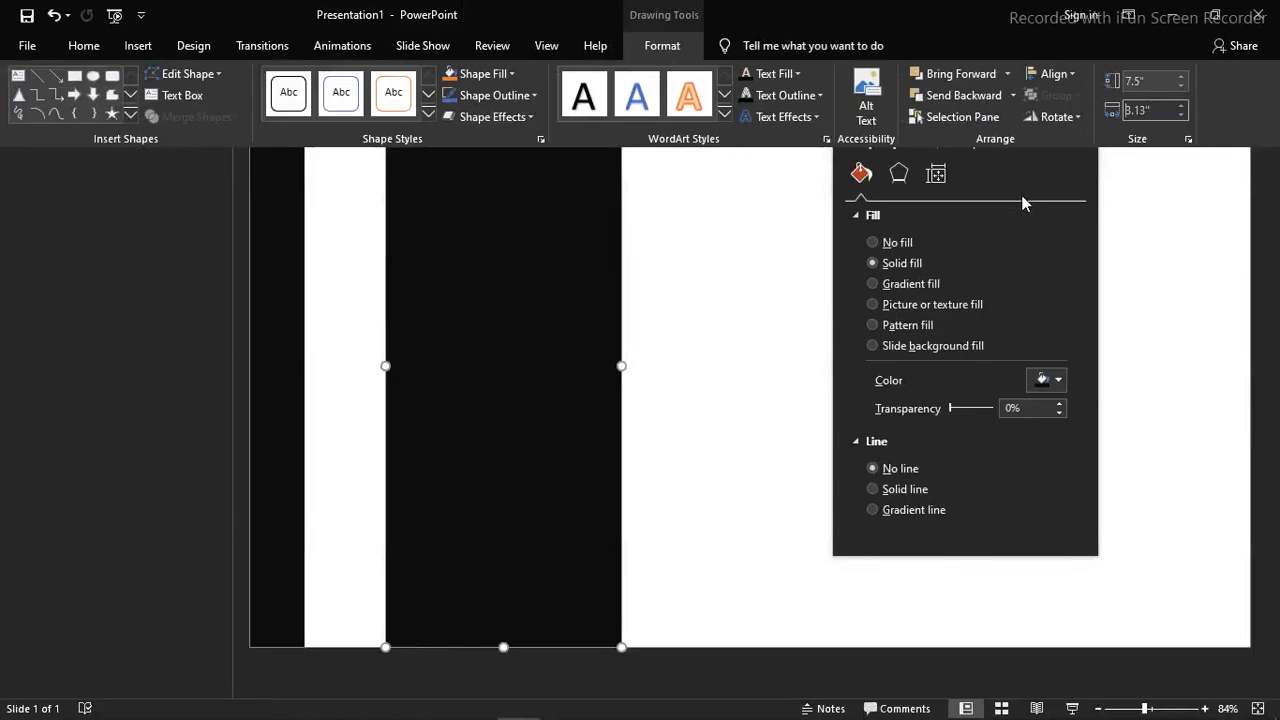
pyautogui.click(862, 282)
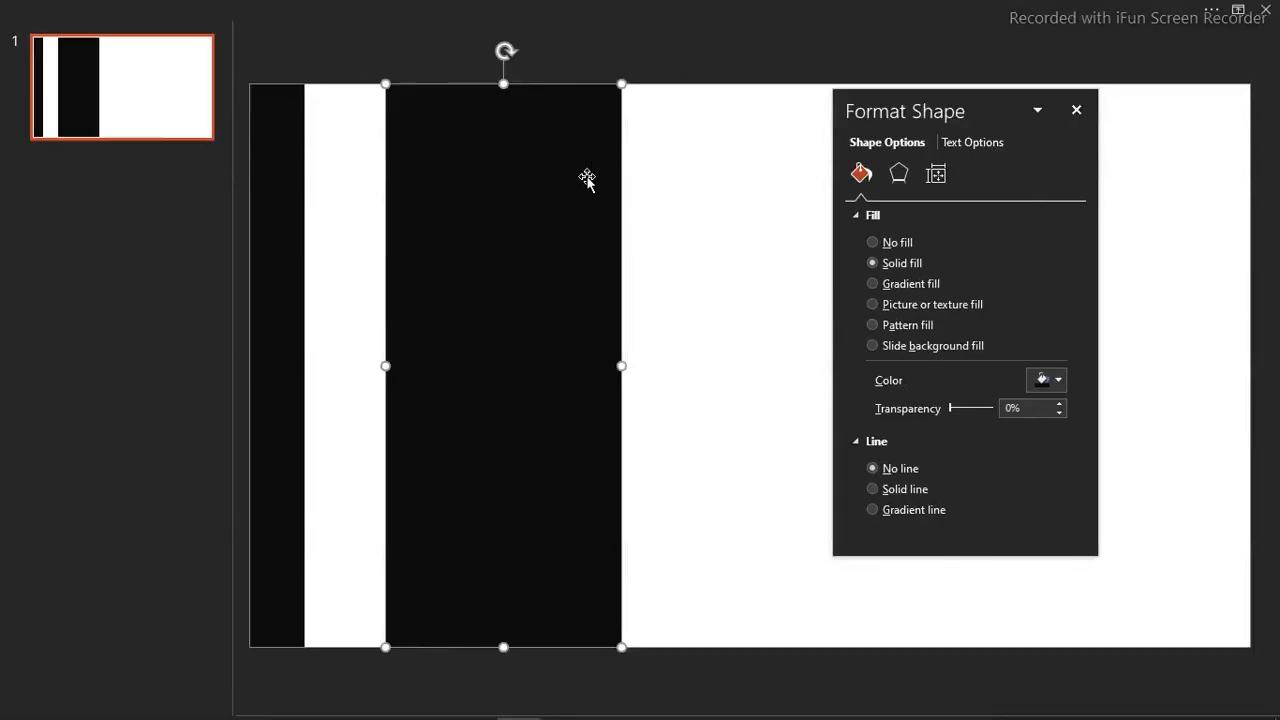
pyautogui.moveTo(587, 178); pyautogui.dragTo(510, 175)
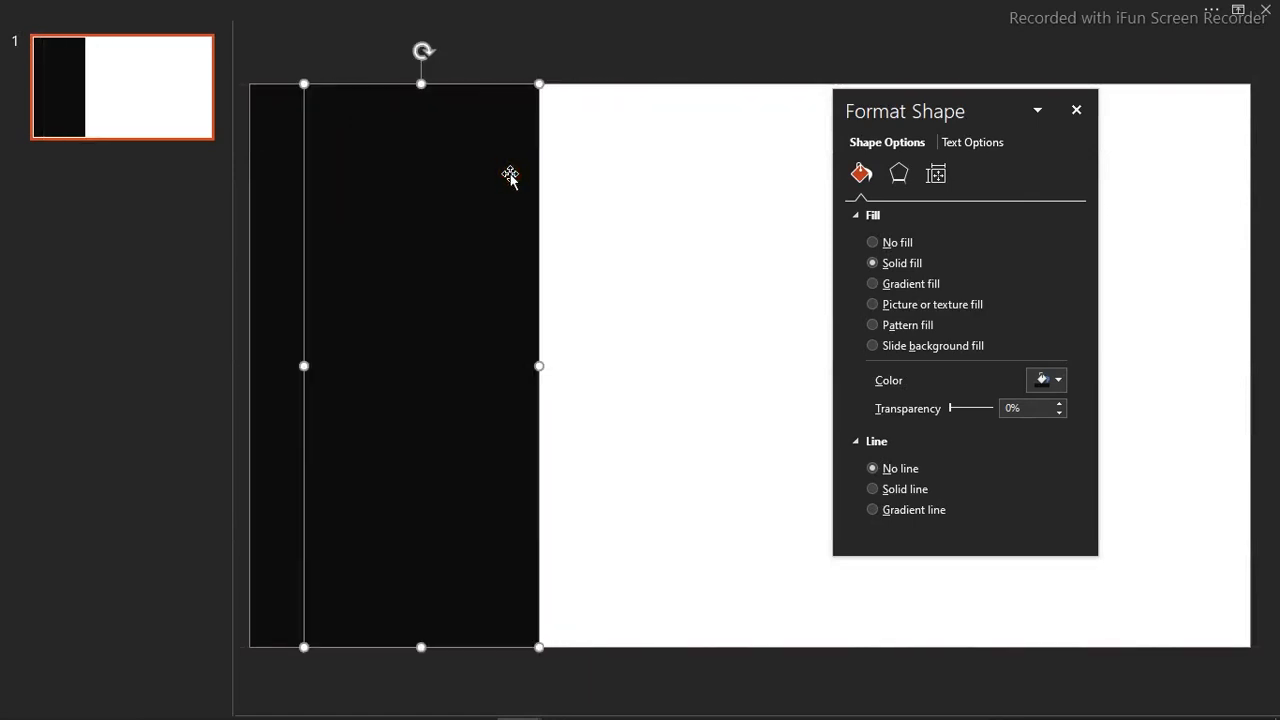
# Step: Fill the 3.13" wide rectangle with the white theme colour and deselect it
pyautogui.click(1060, 384)
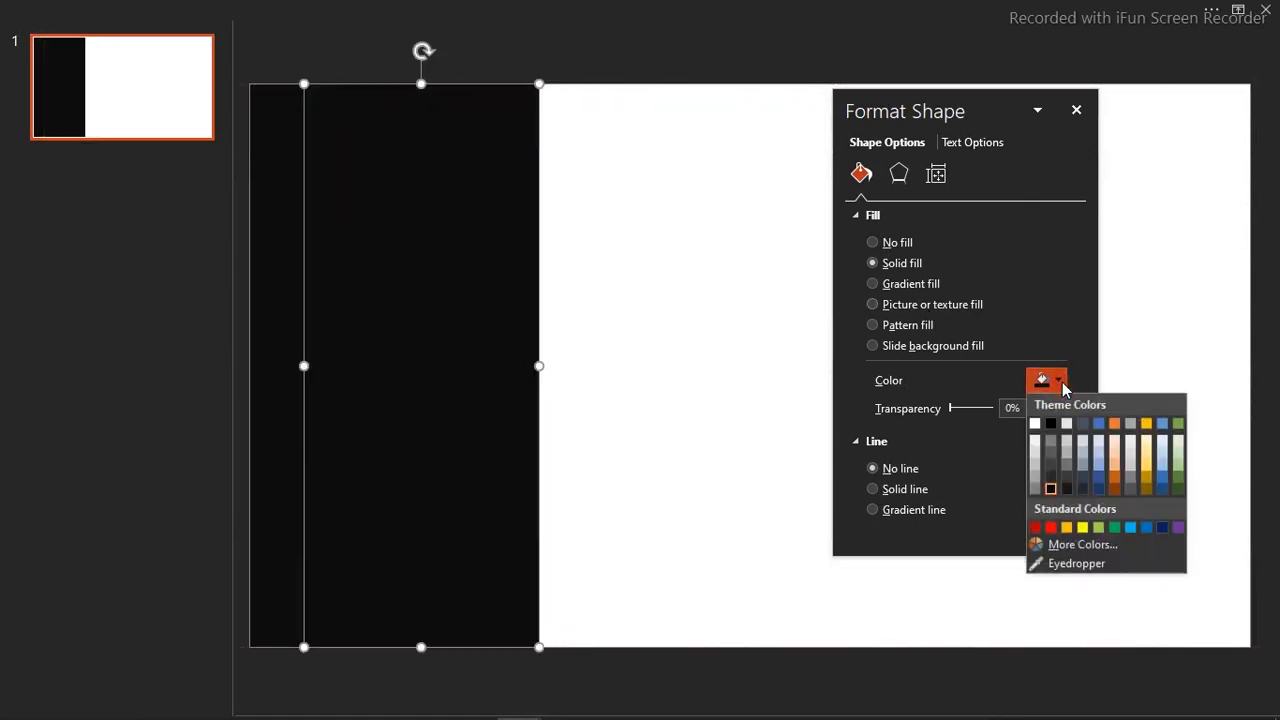
pyautogui.click(1035, 423)
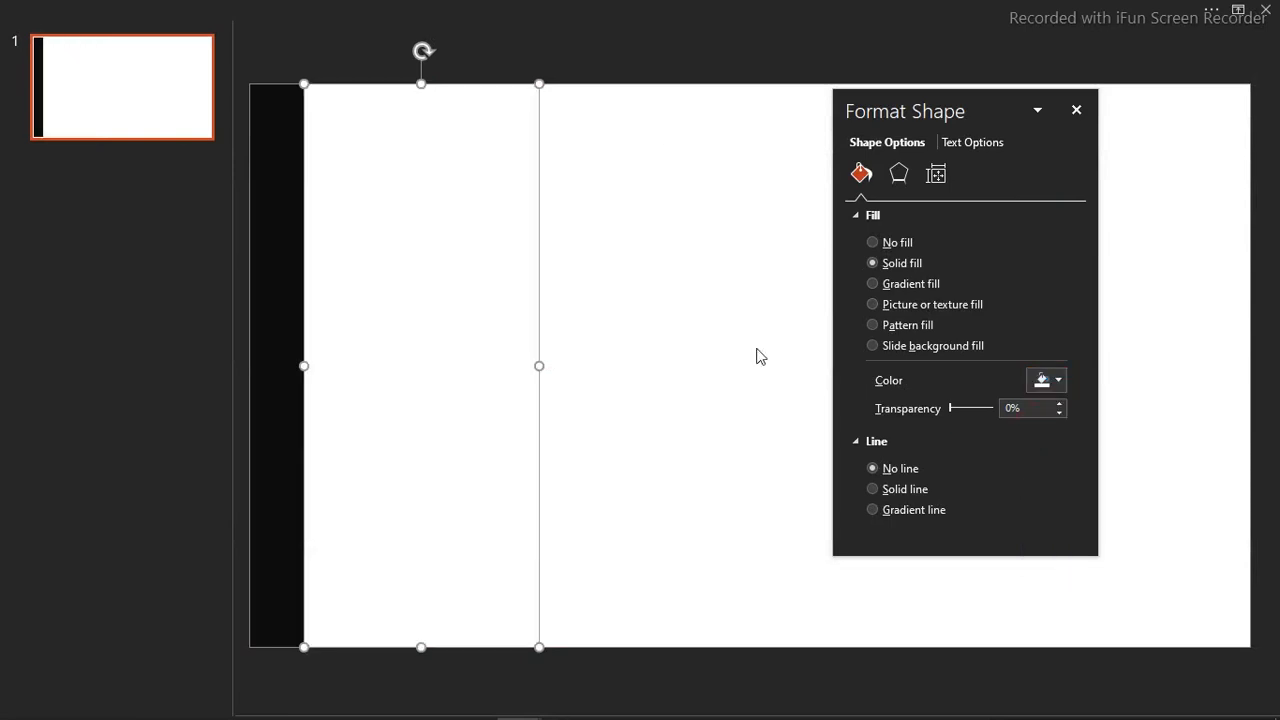
pyautogui.click(757, 355)
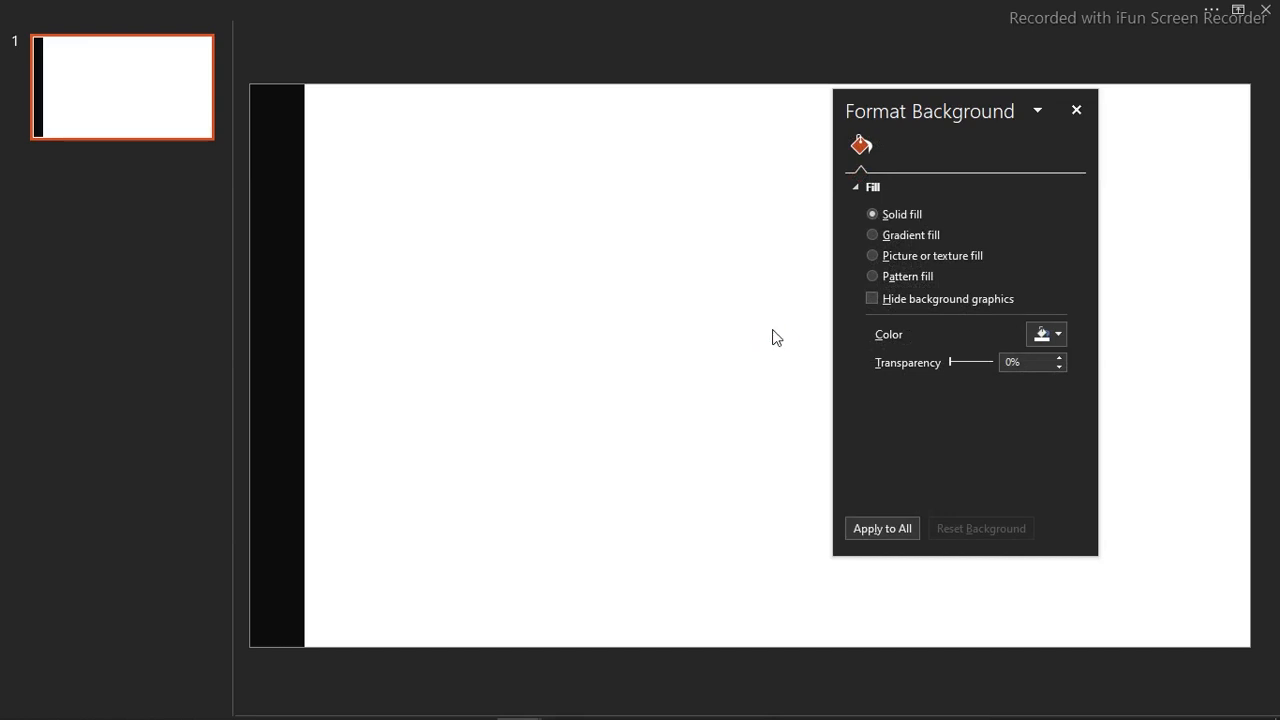
pyautogui.click(773, 335)
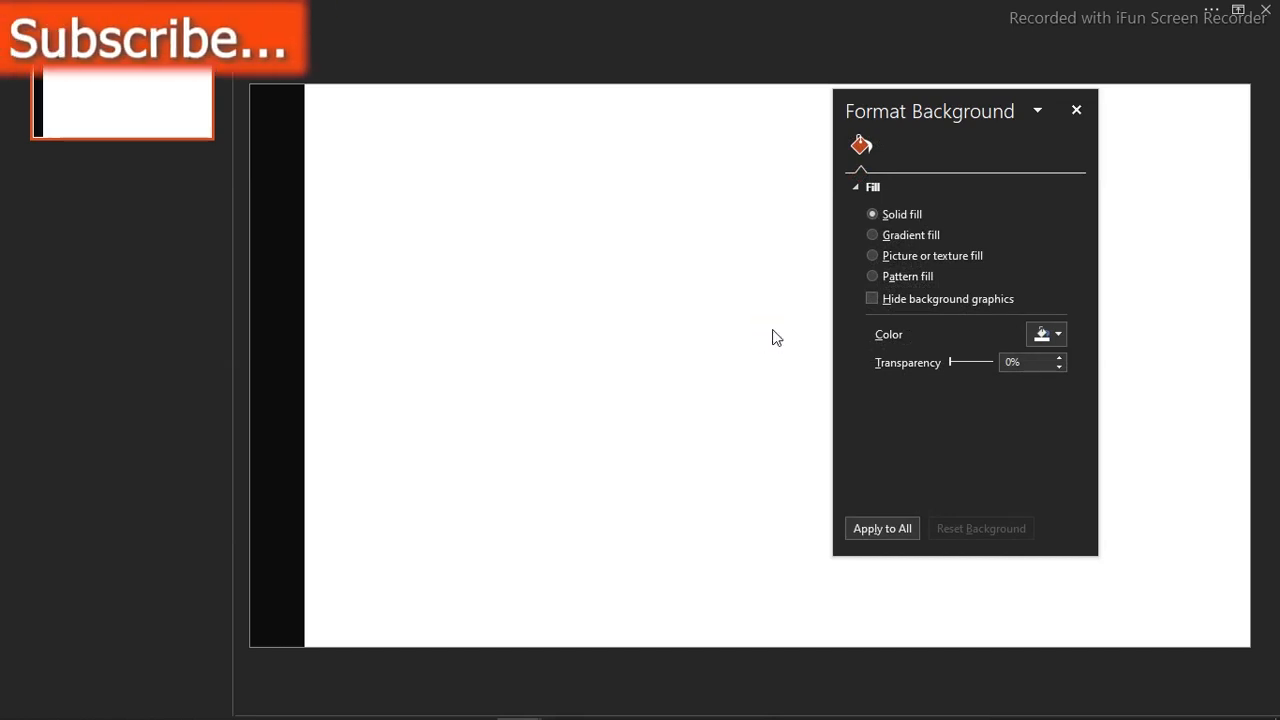
pyautogui.click(1056, 336)
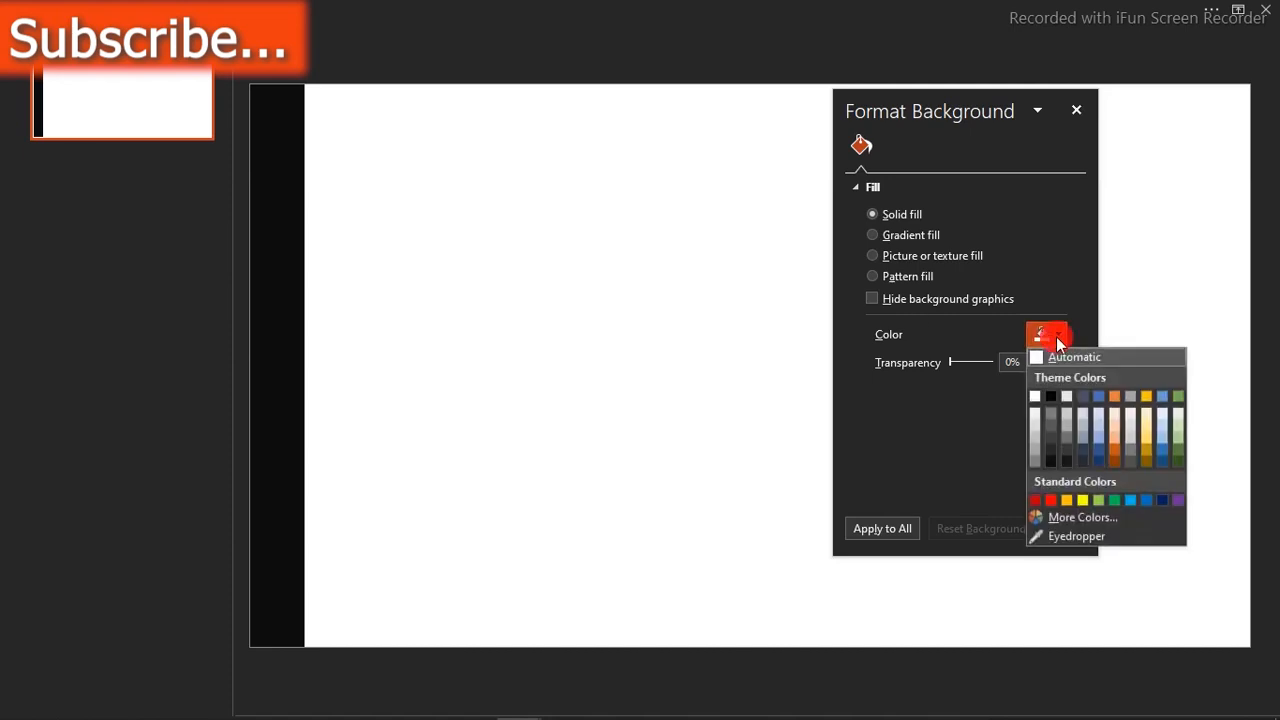
pyautogui.click(745, 260)
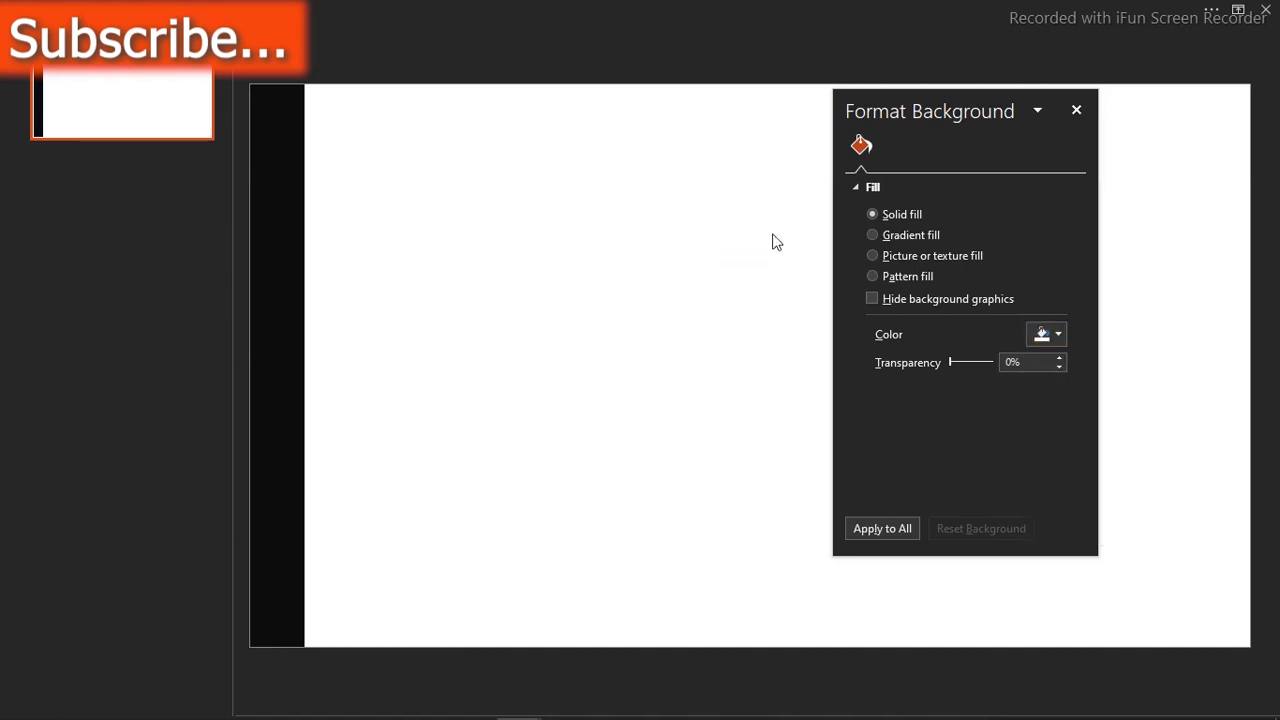
pyautogui.click(1076, 110)
pyautogui.rightClick(890, 228)
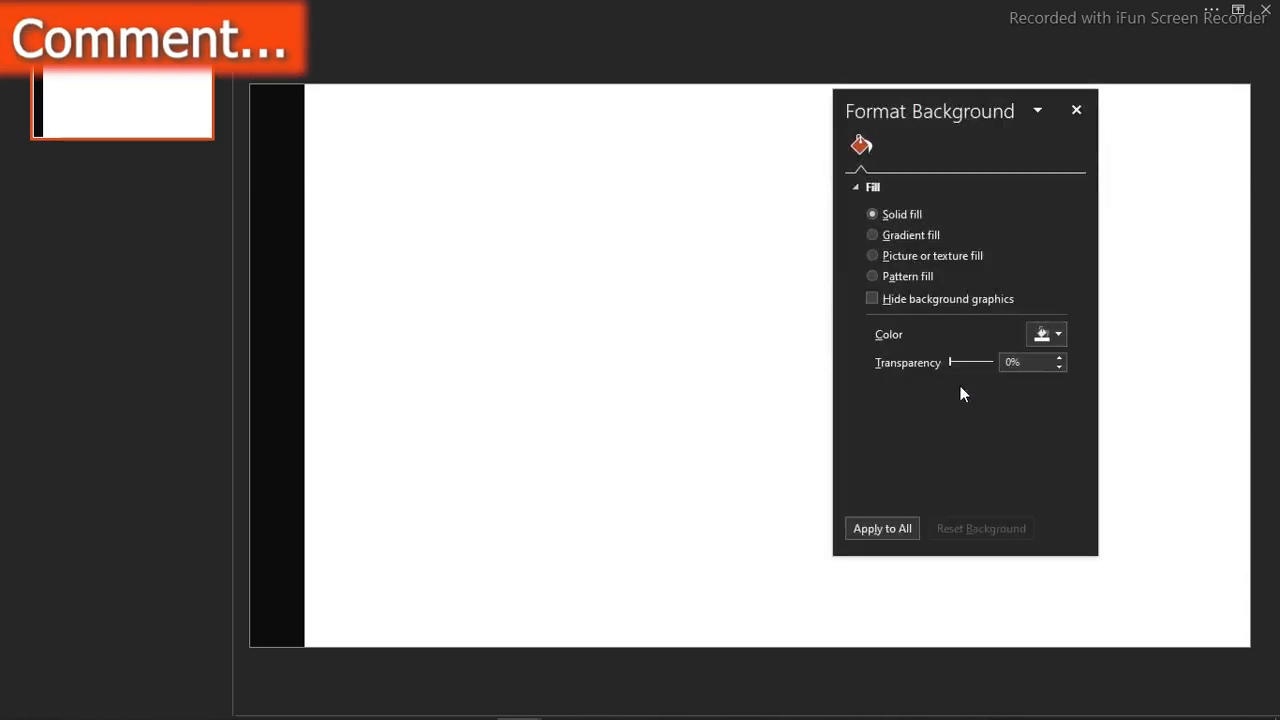
# Step: Fill the slide background with a custom solid RGB colour of red 246, green 251 and blue 255
pyautogui.click(1053, 333)
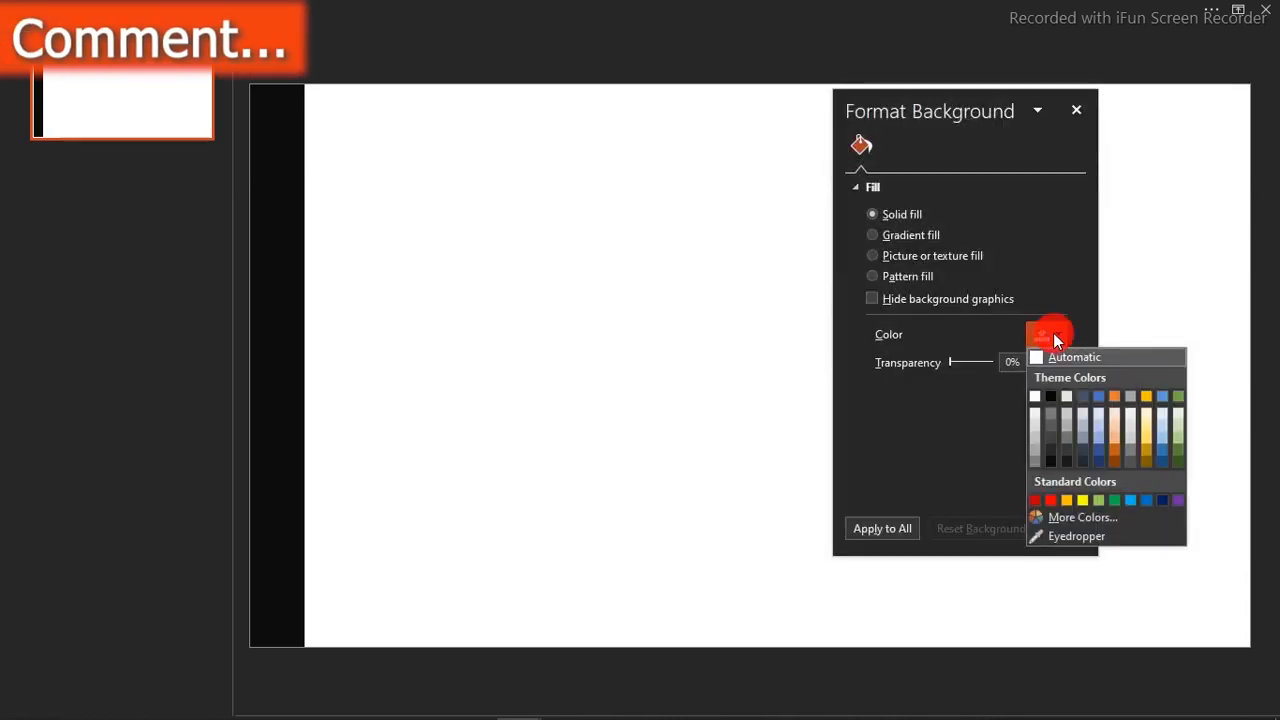
pyautogui.click(1083, 516)
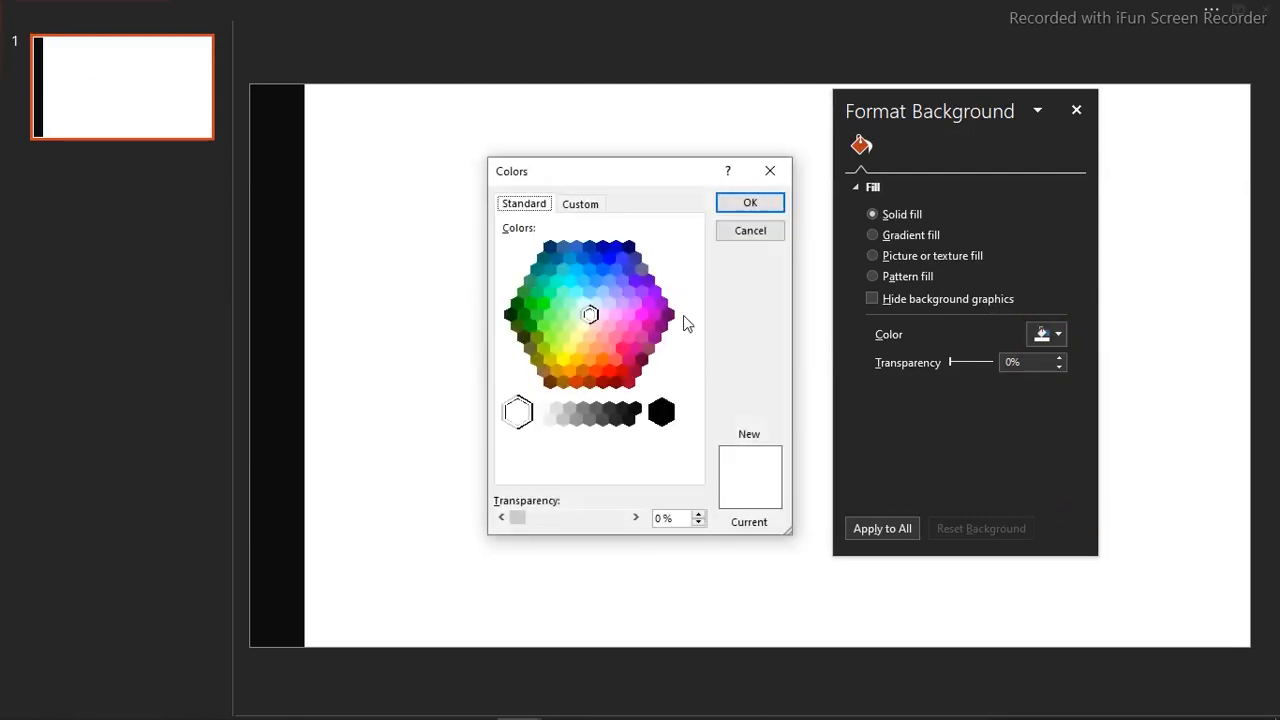
pyautogui.click(583, 205)
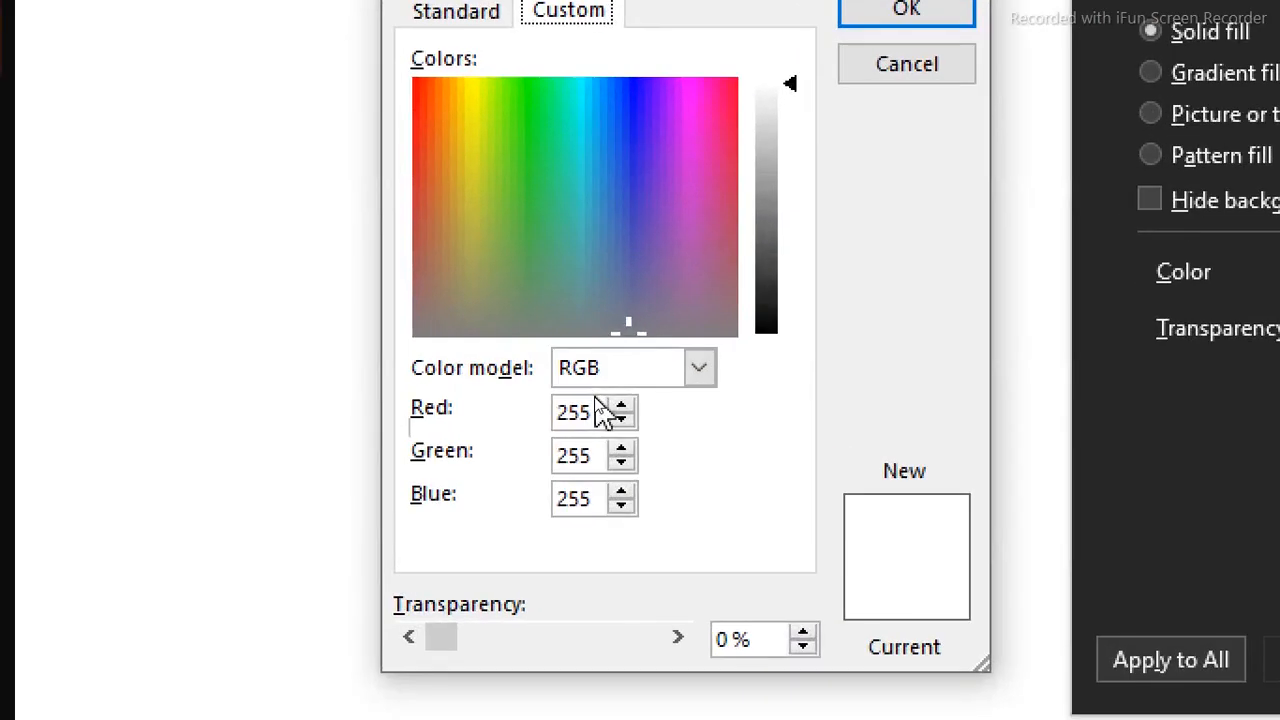
pyautogui.click(591, 410)
pyautogui.doubleClick(592, 412)
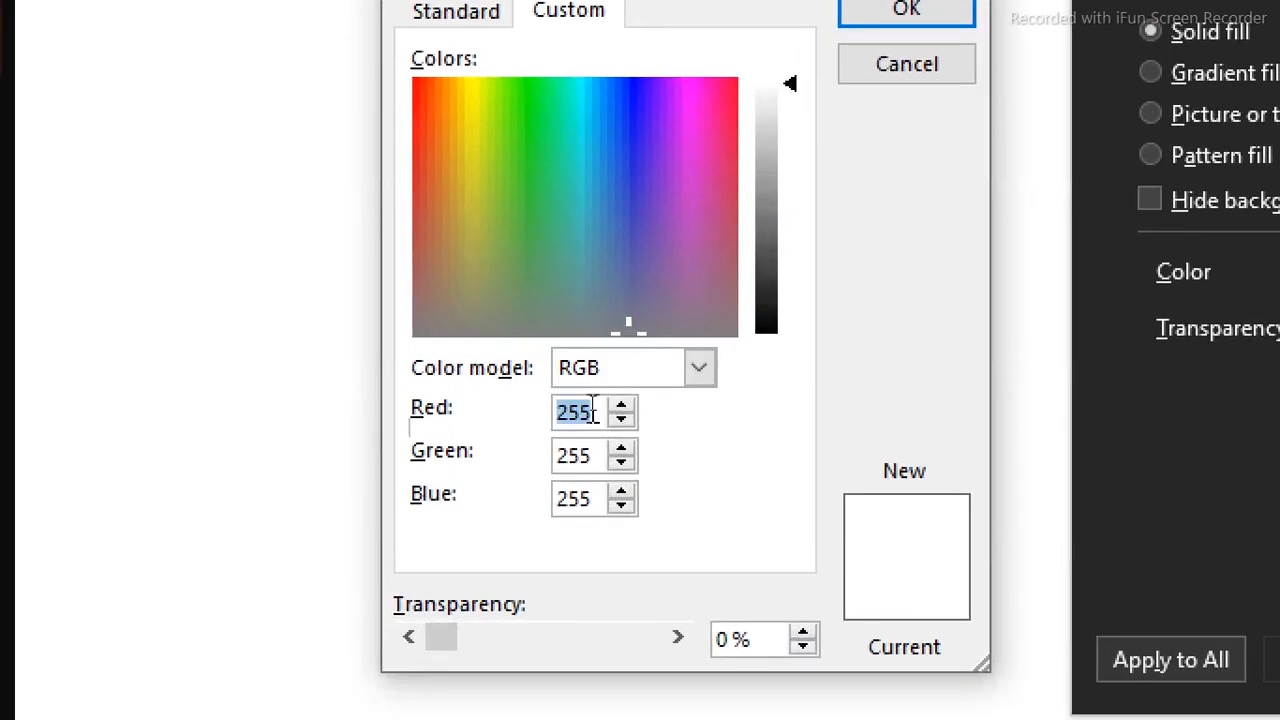
pyautogui.write('246')
pyautogui.moveTo(594, 452); pyautogui.dragTo(517, 446)
pyautogui.click(598, 500)
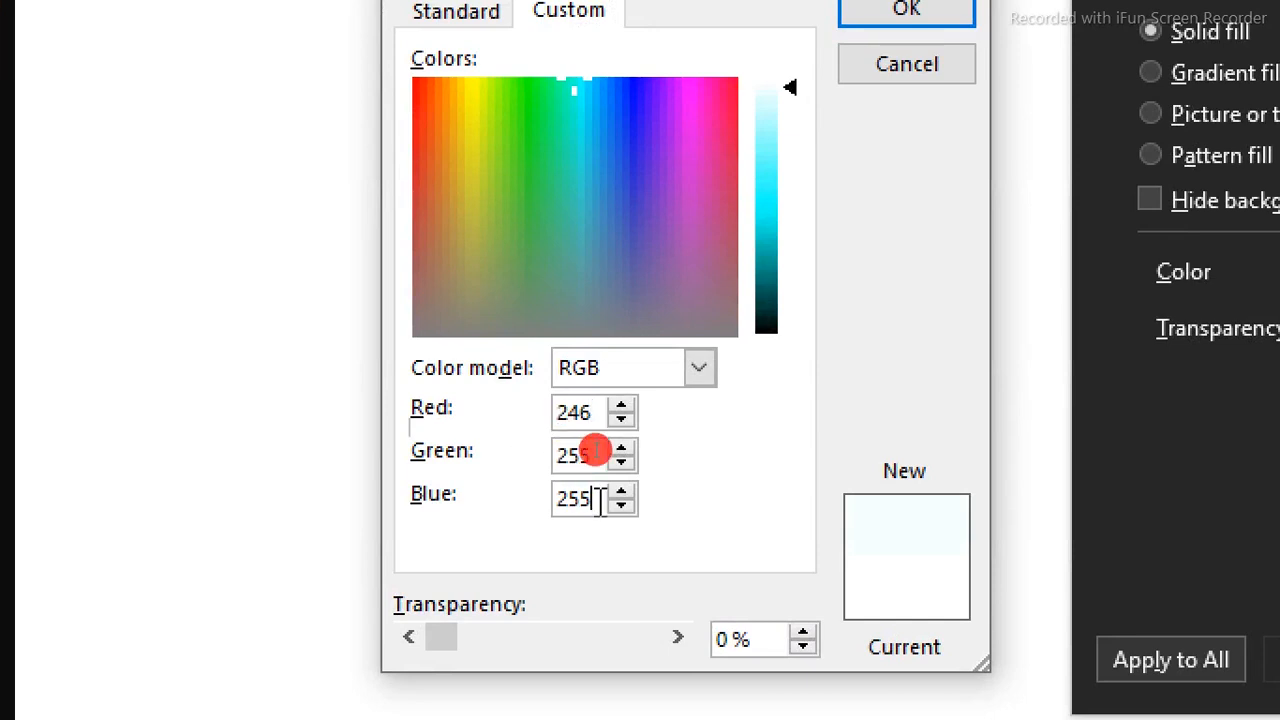
pyautogui.press('BackSpace')
pyautogui.write('1')
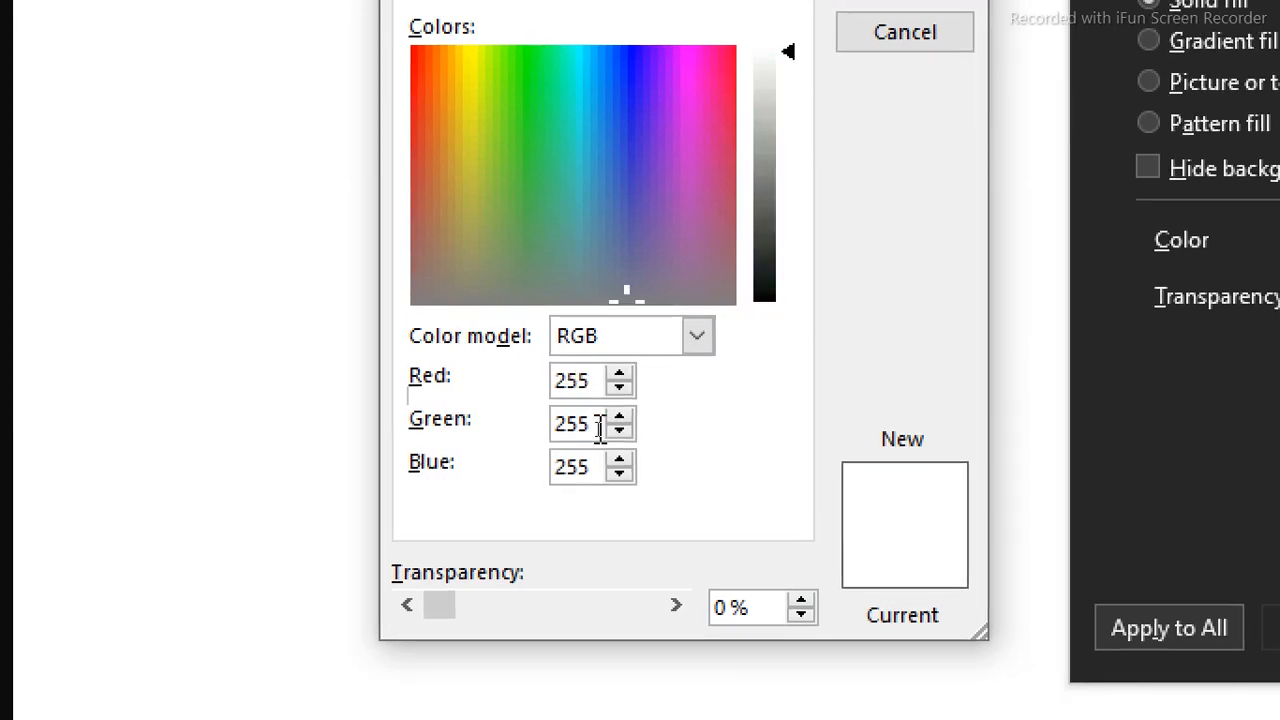
pyautogui.click(602, 460)
pyautogui.press('BackSpace')
pyautogui.write('1')
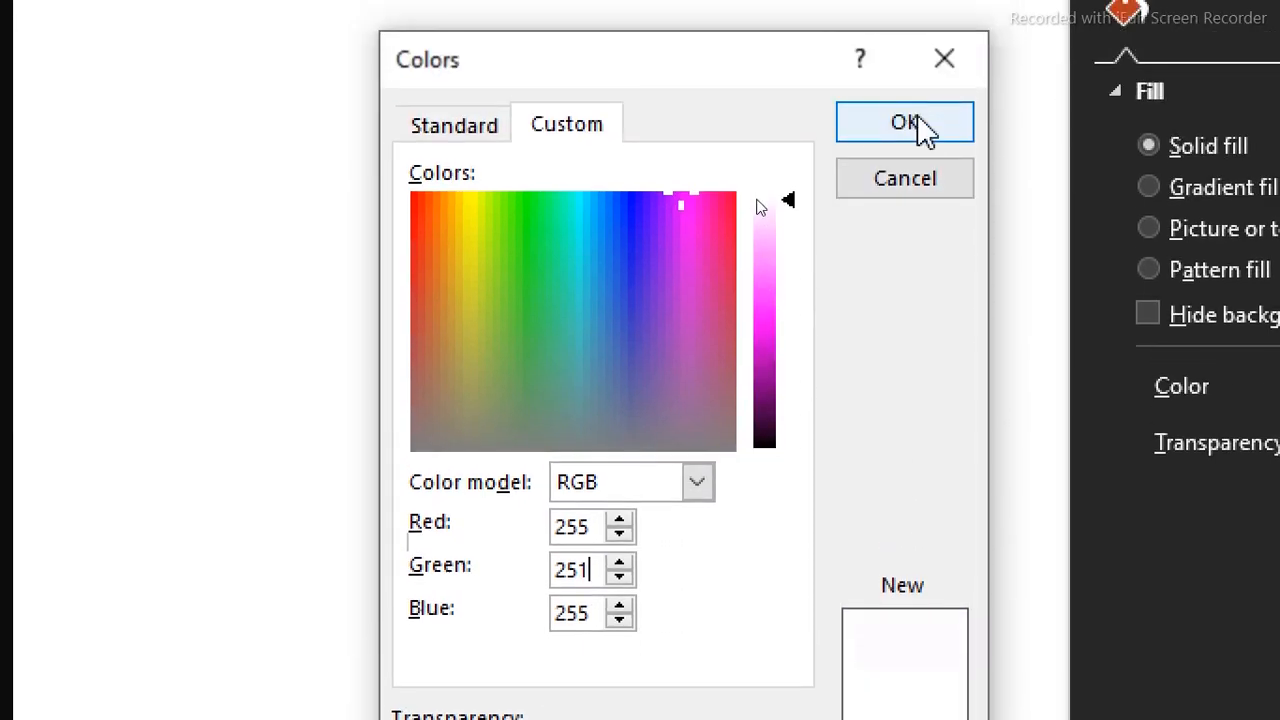
pyautogui.click(920, 126)
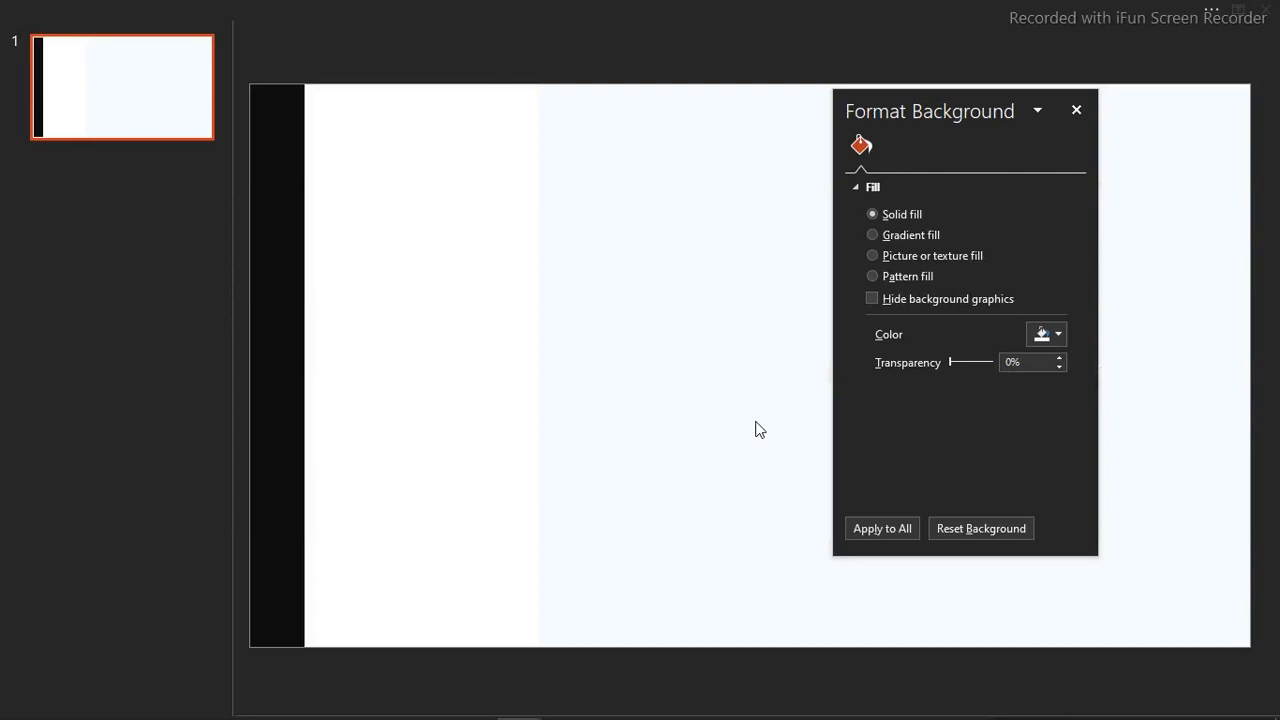
# Step: Check the background's custom RGB values without changing them, and close the background formatting
pyautogui.click(1054, 343)
pyautogui.click(1065, 557)
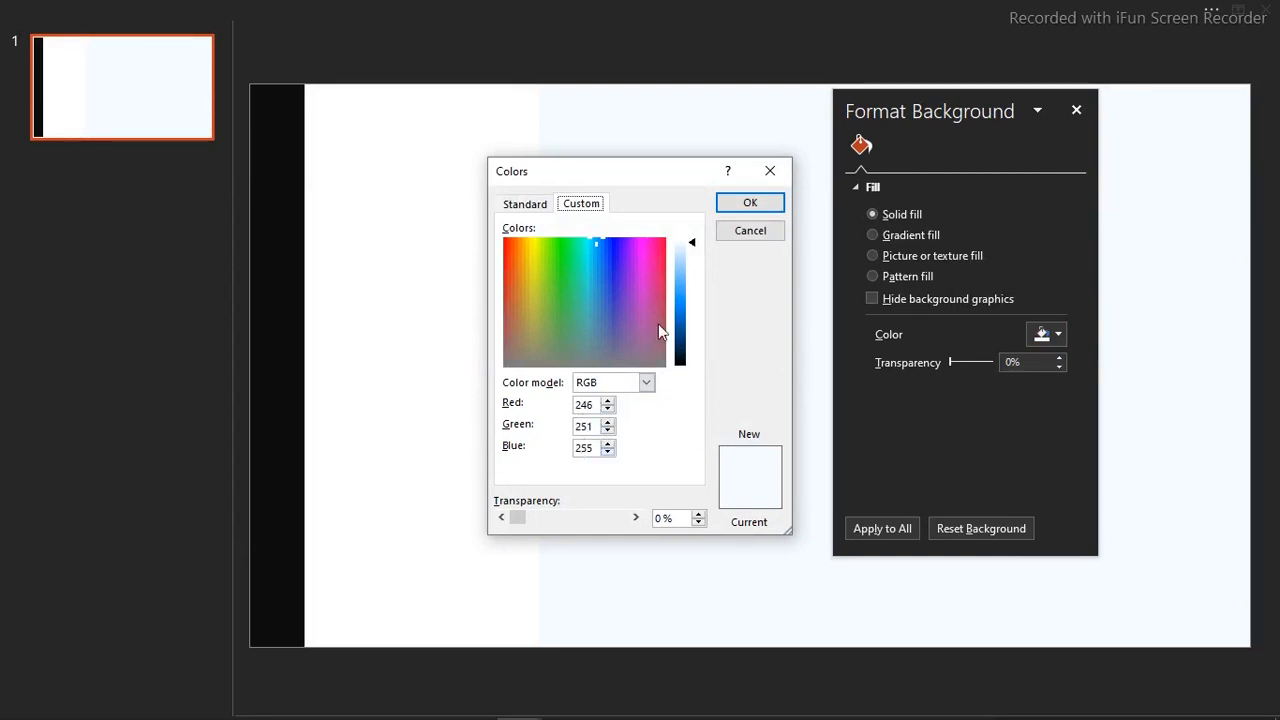
pyautogui.click(762, 236)
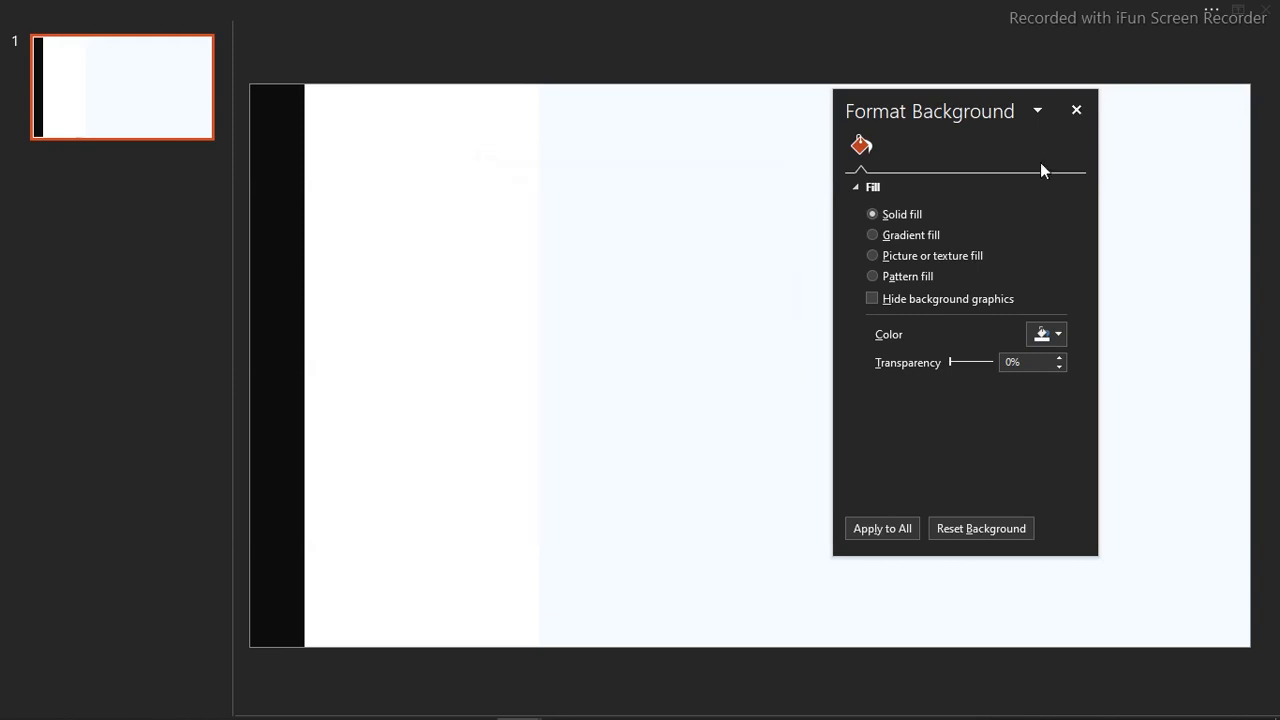
pyautogui.click(1074, 112)
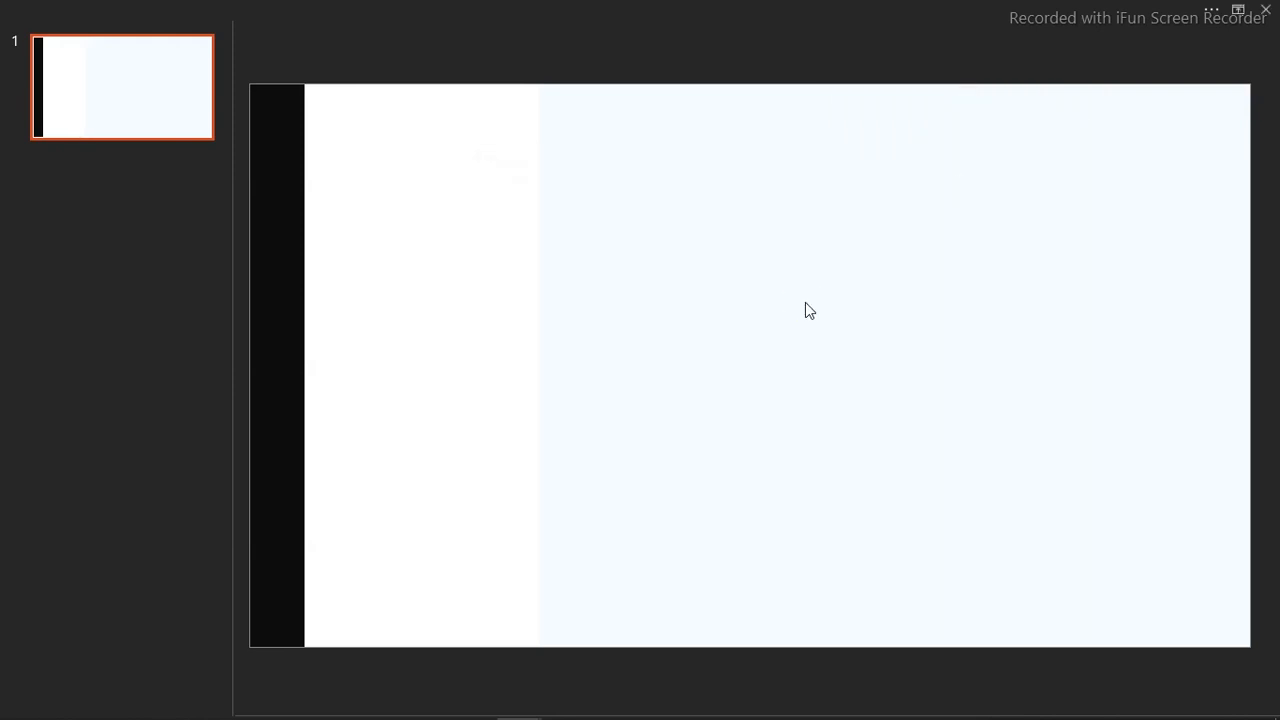
# Step: Try moving the white rectangle away from the black bar, undo the move and deselect it
pyautogui.click(494, 286)
pyautogui.moveTo(494, 286); pyautogui.dragTo(660, 287)
pyautogui.hotkey('ctrl', 'z')
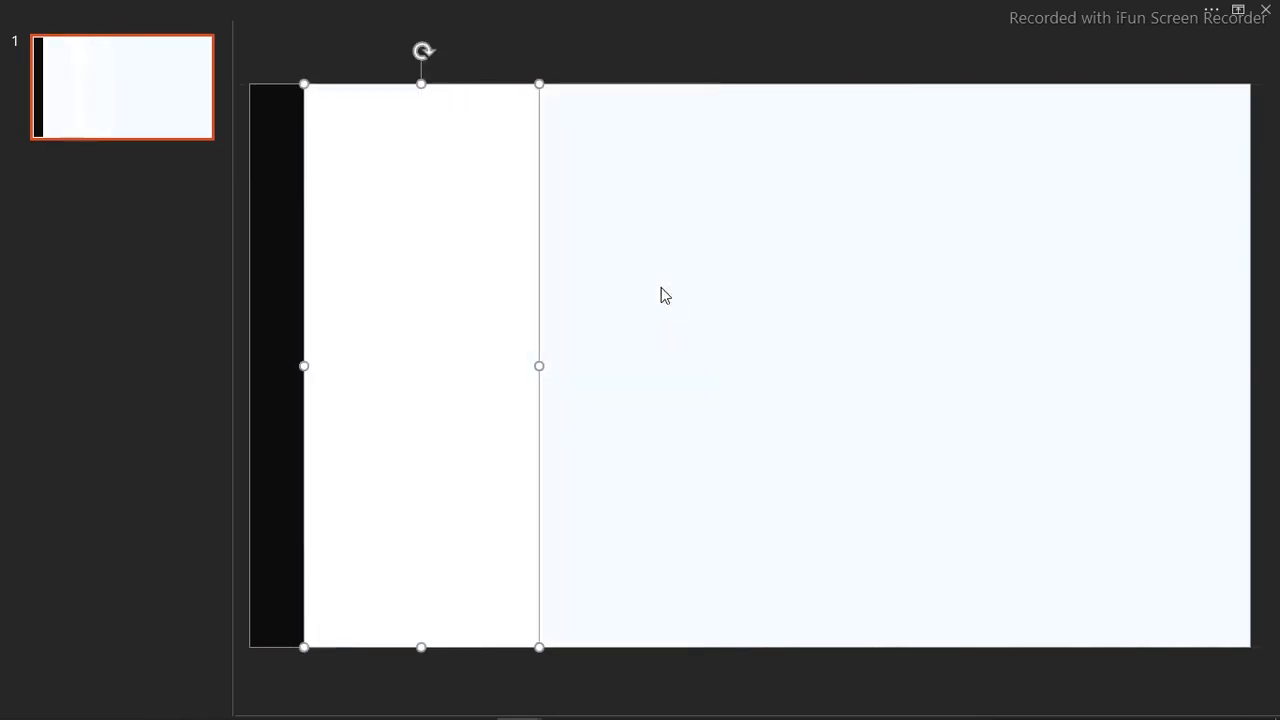
pyautogui.click(751, 288)
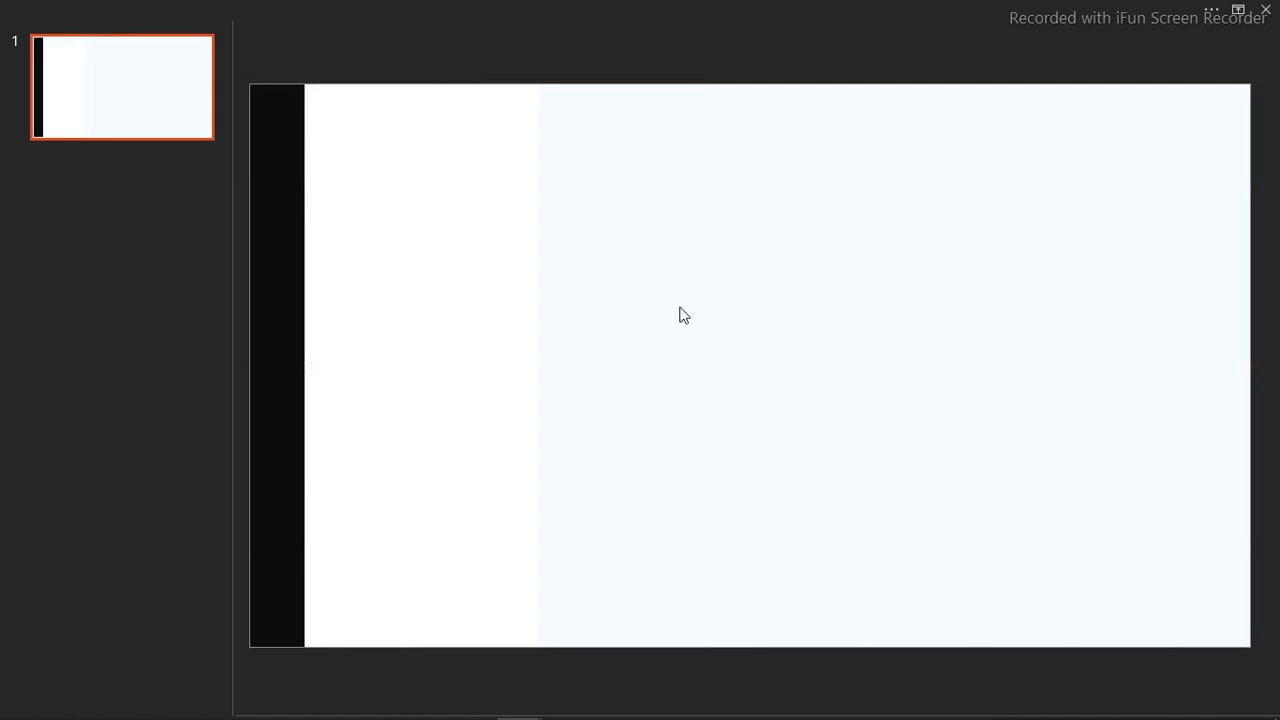
# Step: Draw a rounded rectangle about 1.98" high and 1.4" wide on the pale blue area beside the white rectangle
pyautogui.click(646, 5)
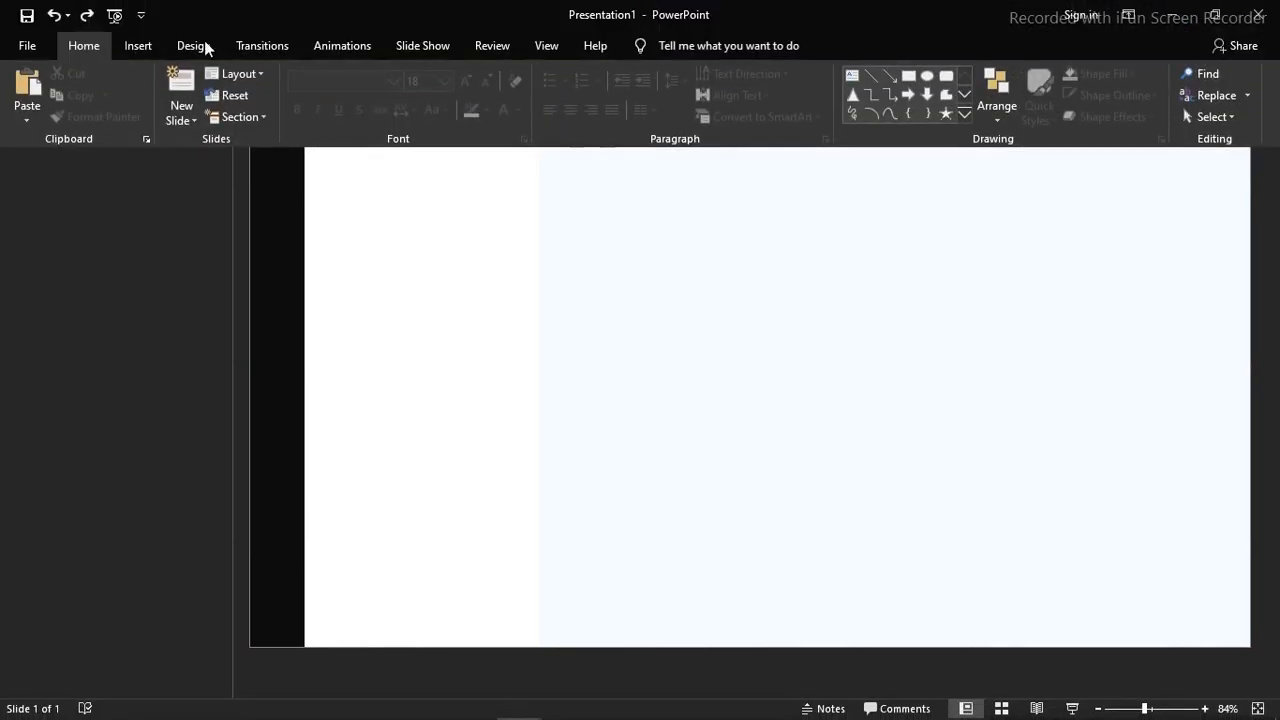
pyautogui.click(944, 75)
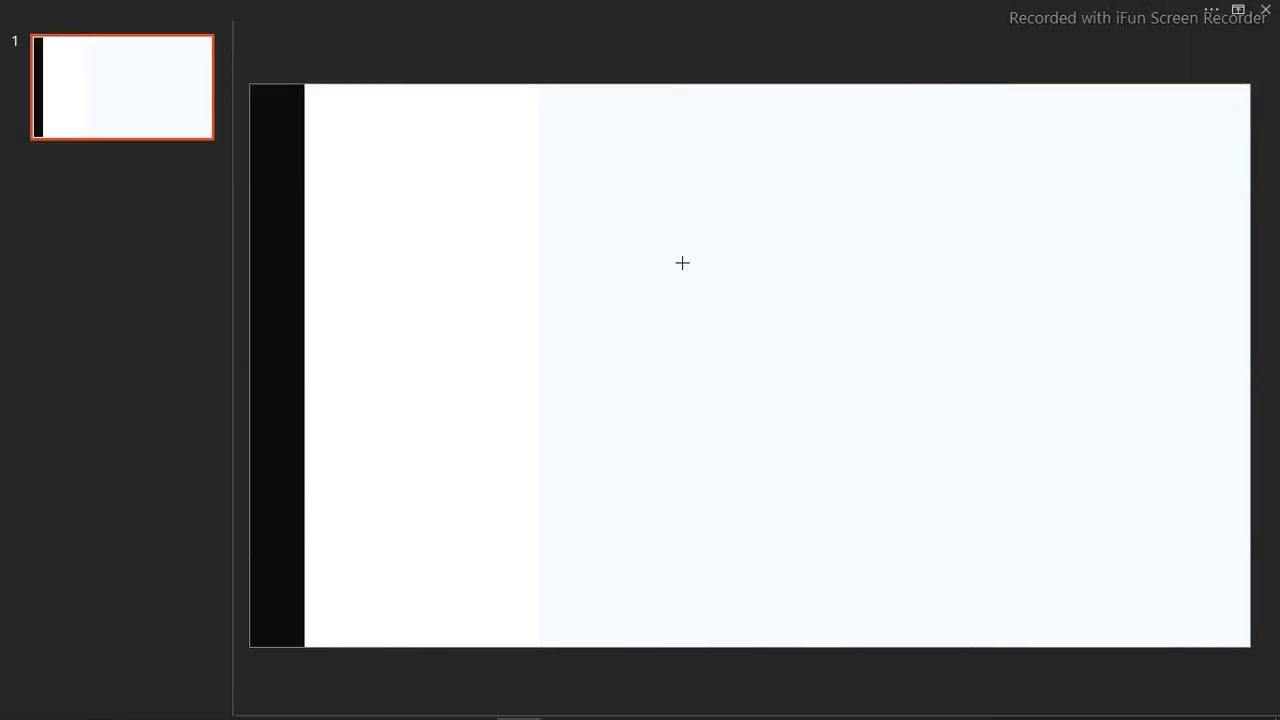
pyautogui.moveTo(644, 284); pyautogui.dragTo(751, 432)
# Step: Set the rounded rectangle's height to 0.67" and its width to 0.8"
pyautogui.click(1000, 7)
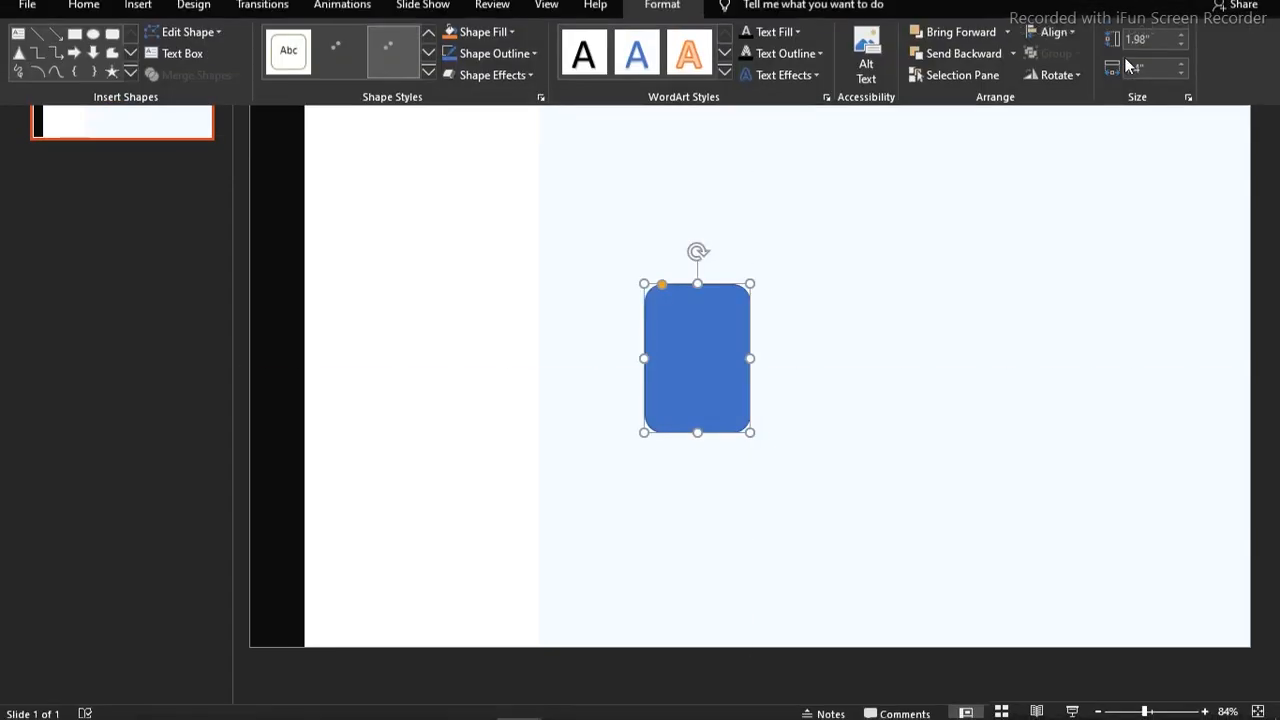
pyautogui.click(1134, 82)
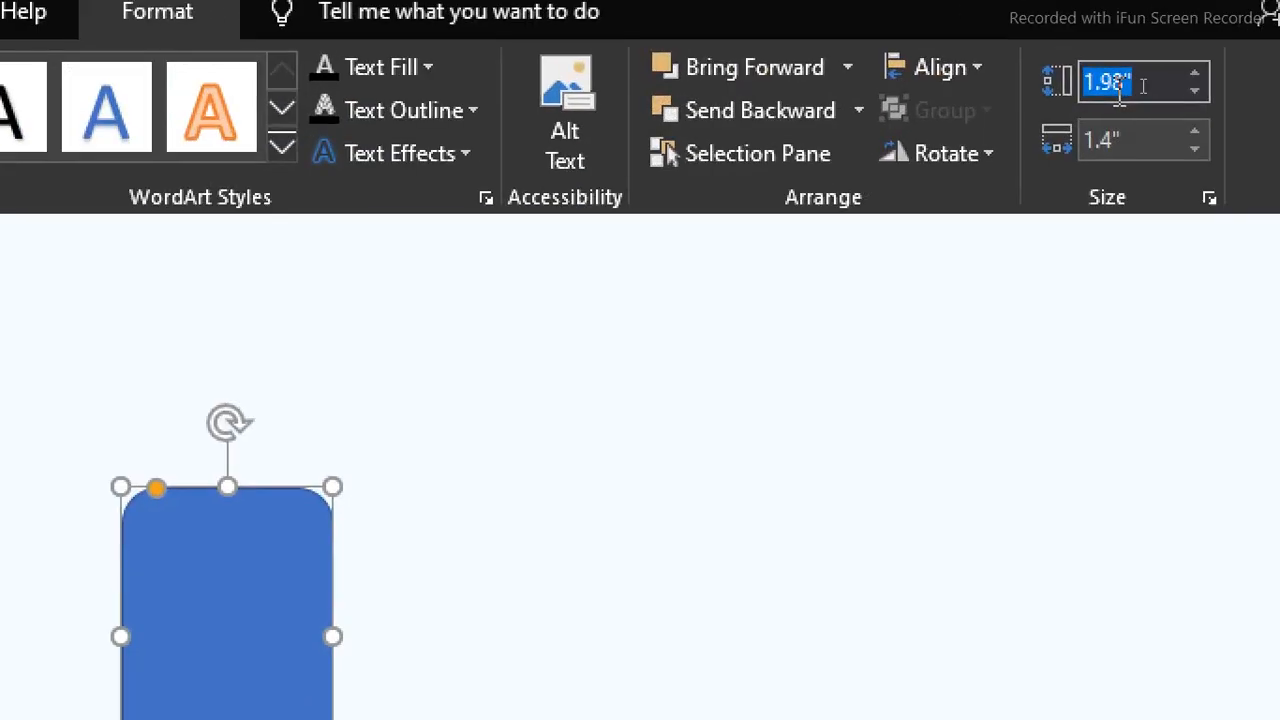
pyautogui.write('0.67')
pyautogui.press('Tab')
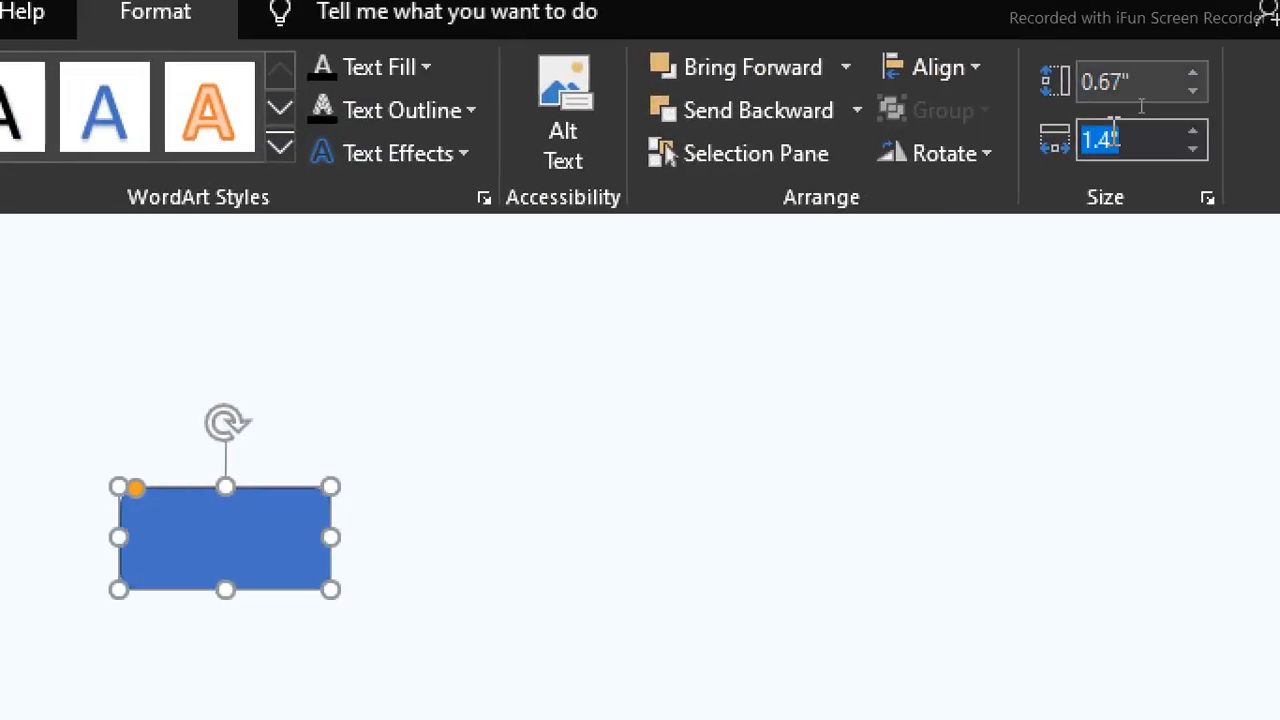
pyautogui.write('0.')
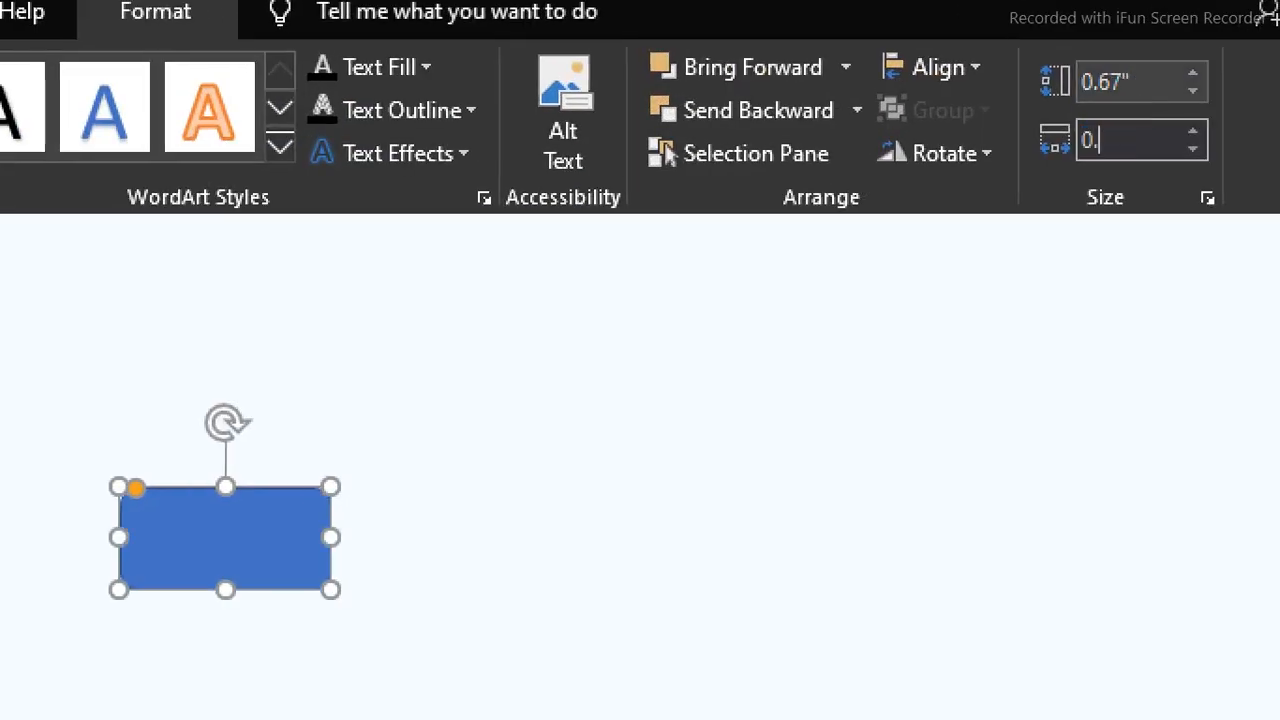
pyautogui.write('8')
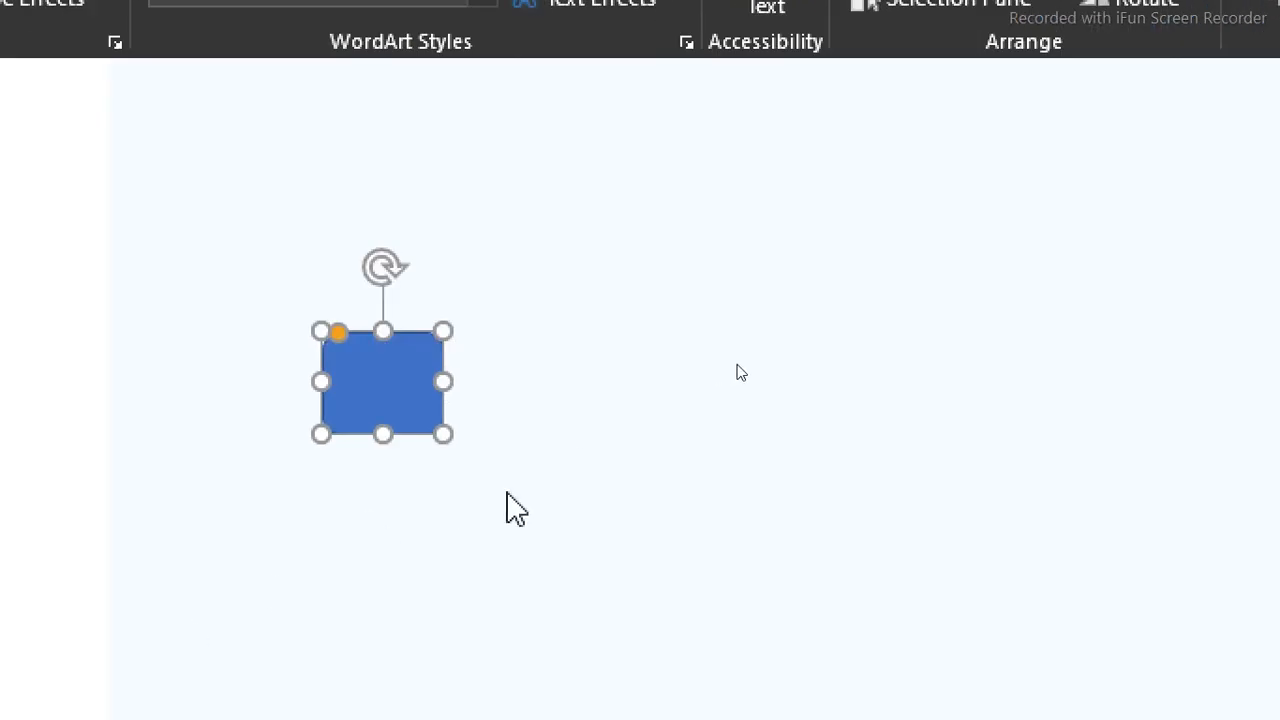
pyautogui.click(737, 364)
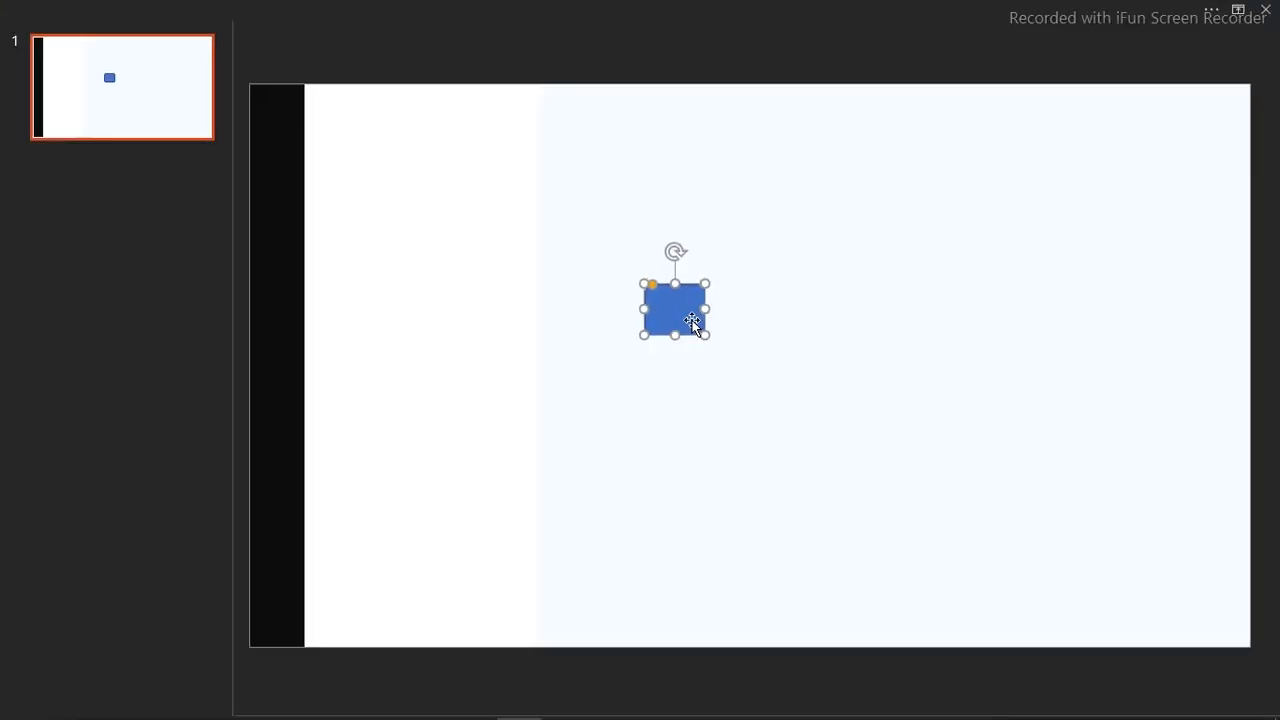
# Step: Format the rounded rectangle with a solid white fill and no outline
pyautogui.hotkey('alt', 'j')
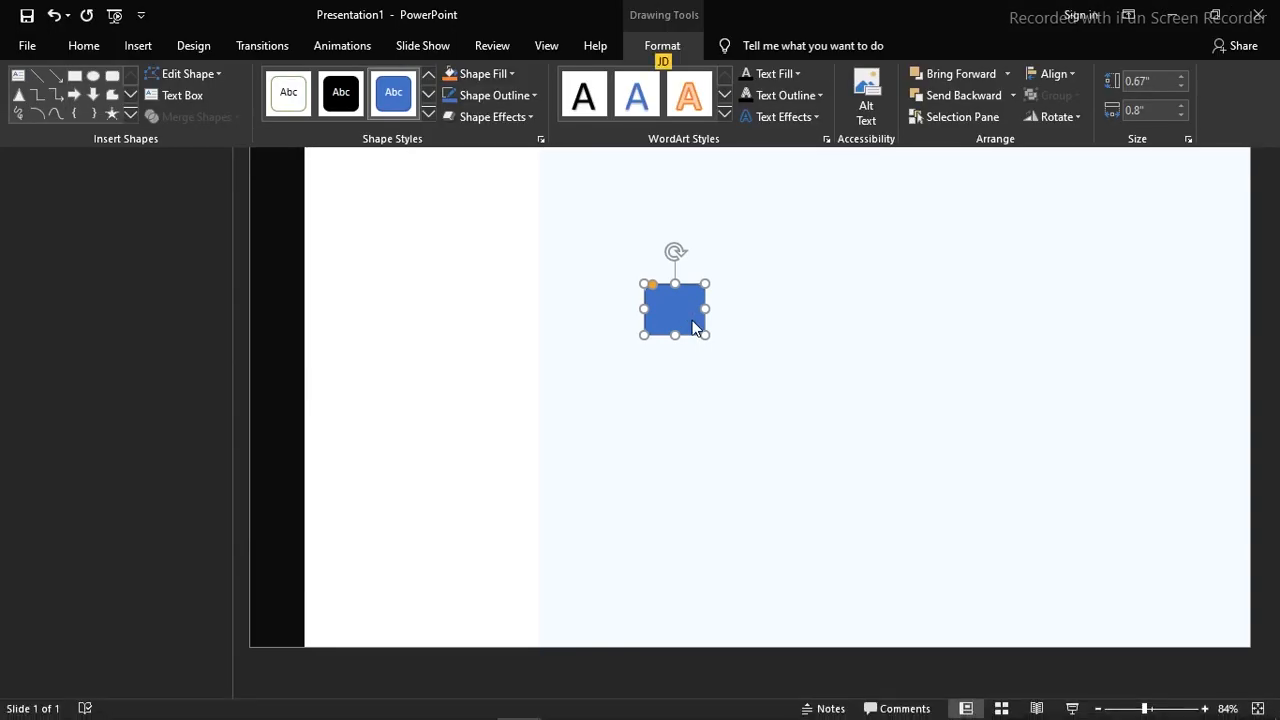
pyautogui.press('d')
pyautogui.press('o')
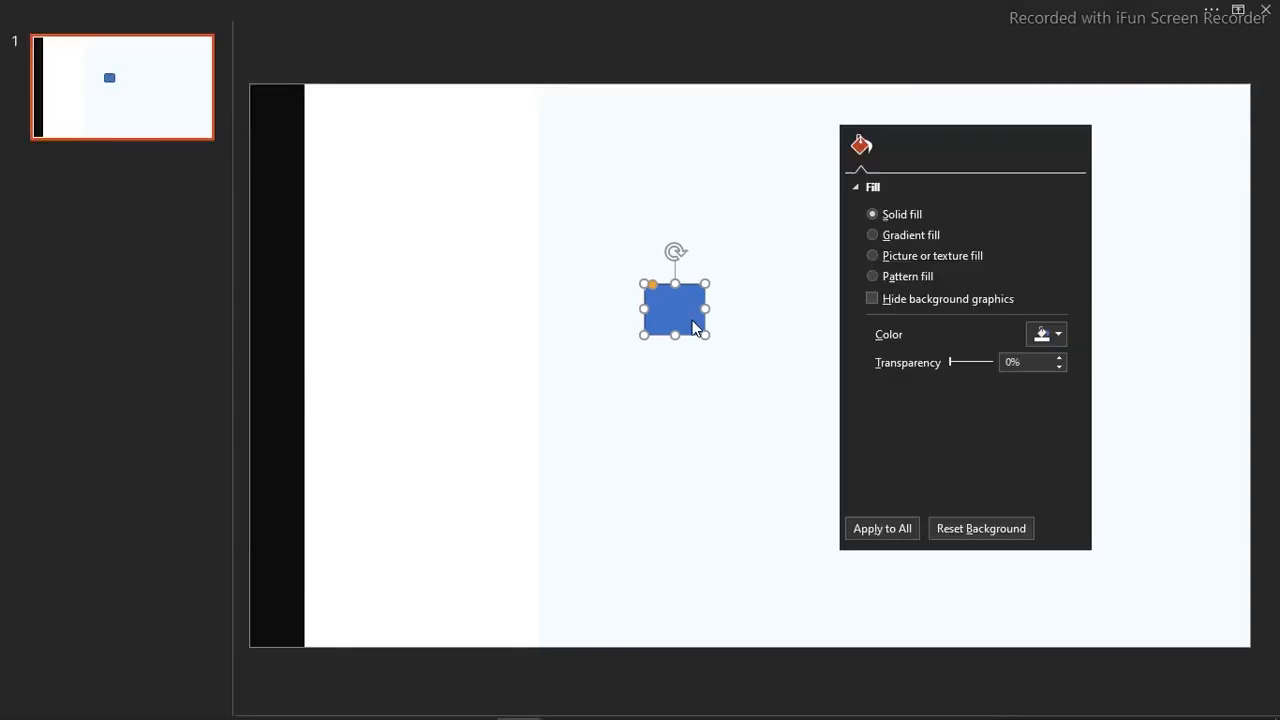
pyautogui.click(1048, 381)
pyautogui.click(1036, 424)
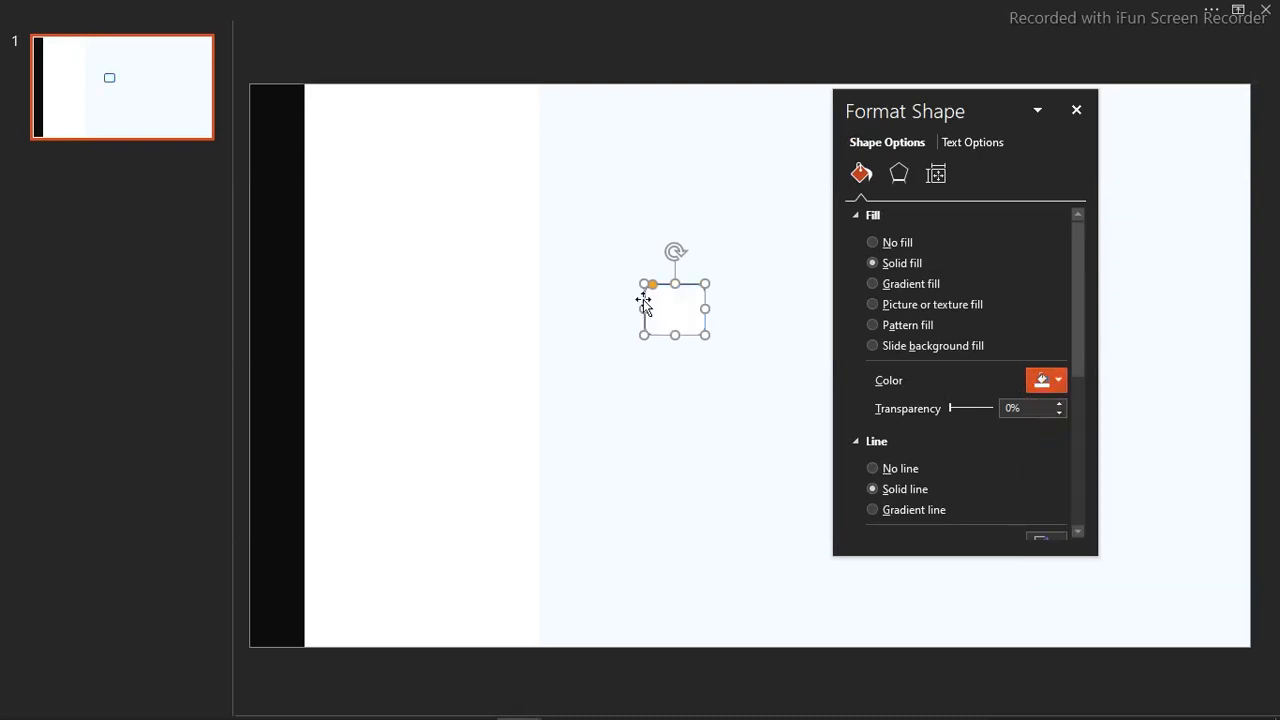
pyautogui.click(881, 468)
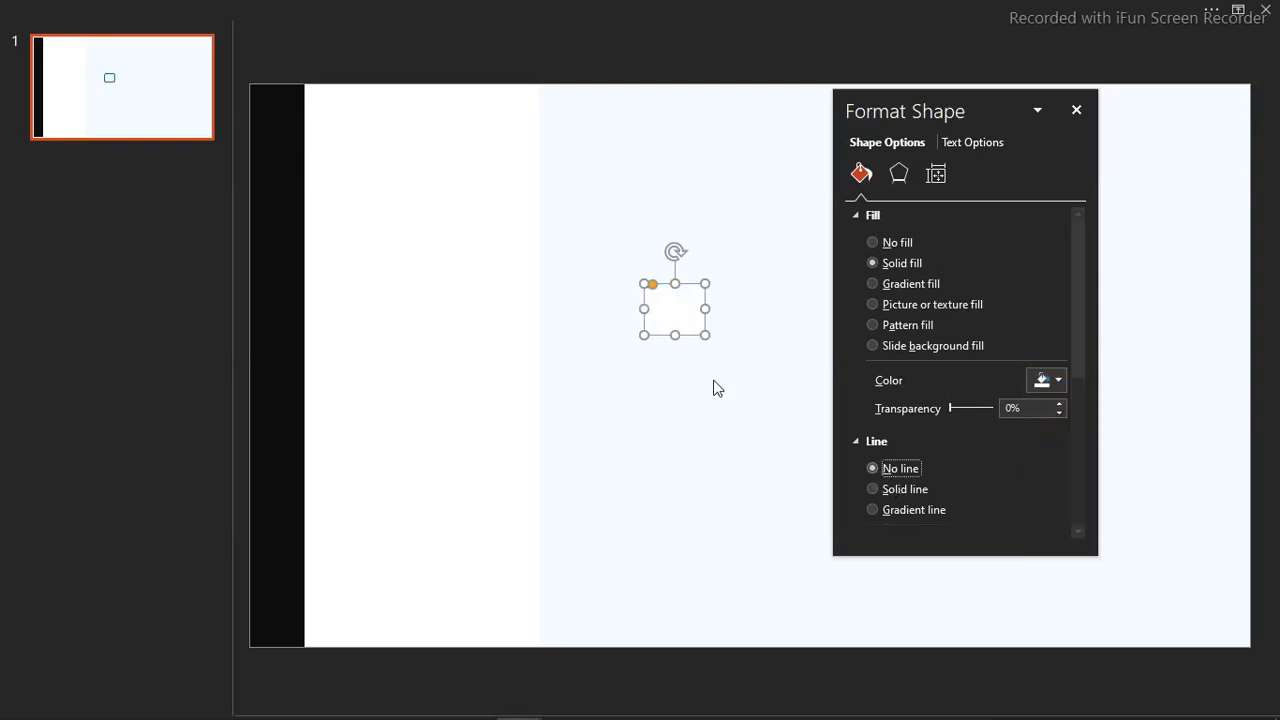
# Step: Place the white rounded rectangle across the black bar's right edge near its top, and copy it downward three times at even spacing
pyautogui.click(610, 292)
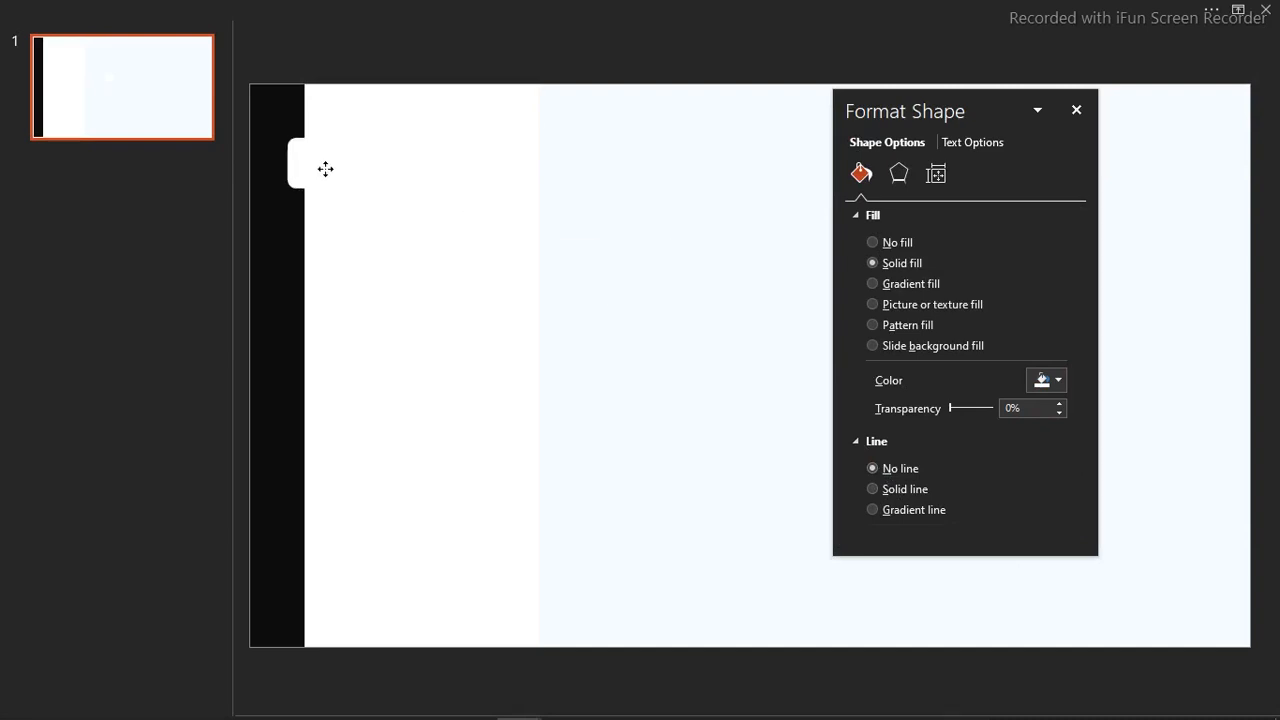
pyautogui.moveTo(325, 169); pyautogui.dragTo(322, 287)
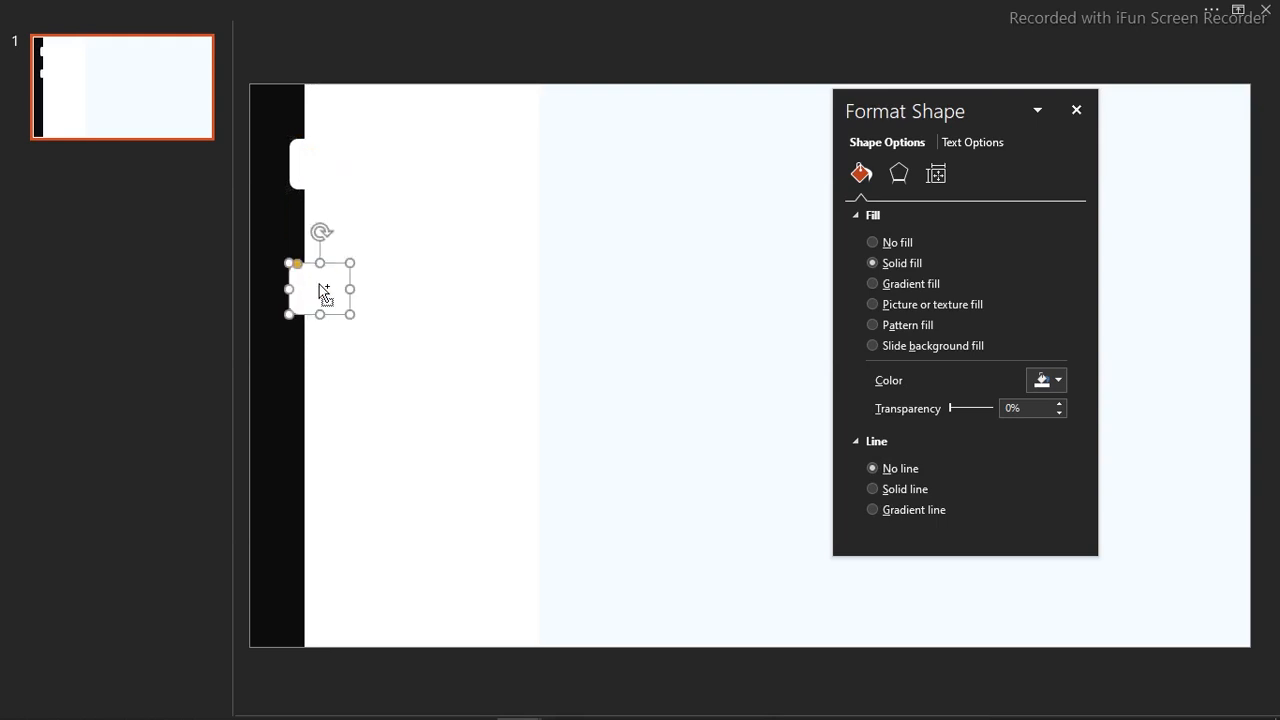
pyautogui.hotkey('ctrl', 'd')
pyautogui.hotkey('ctrl', 'd')
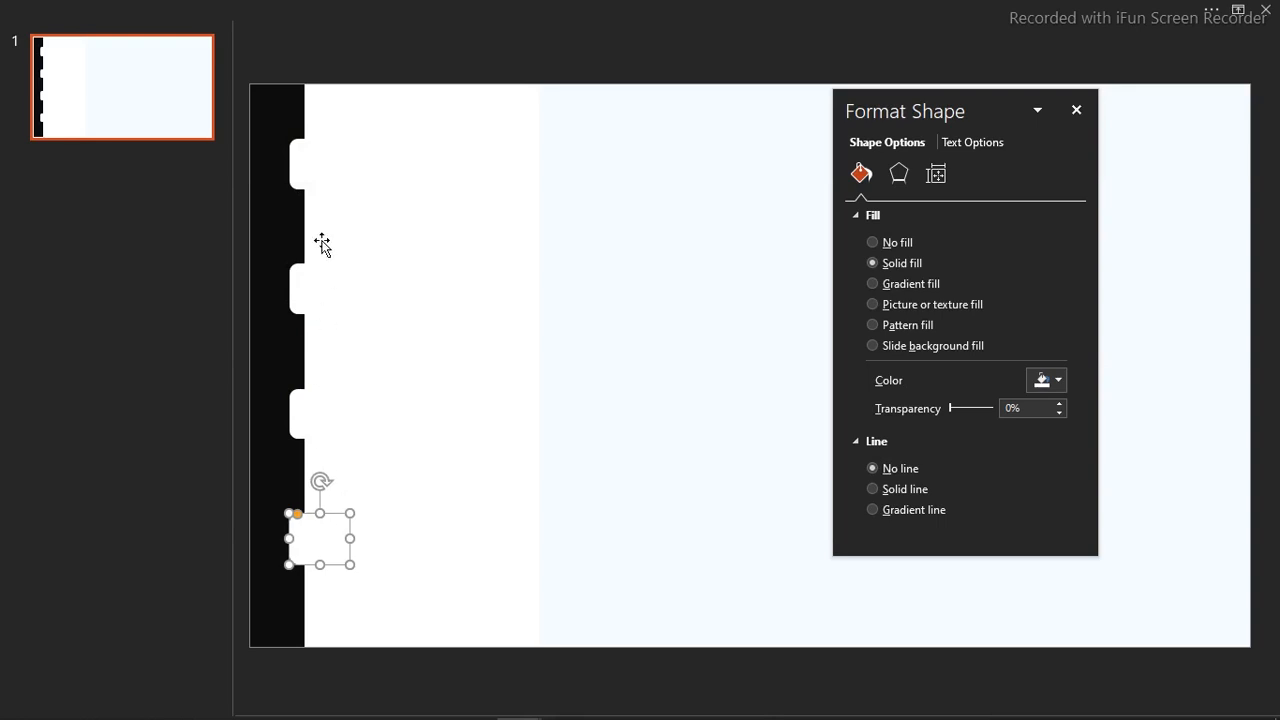
# Step: Add a fifth white tab and spread the tabs along the black bar's right edge, with the lowest one near the slide's bottom
pyautogui.moveTo(309, 162); pyautogui.dragTo(314, 137)
pyautogui.moveTo(313, 296); pyautogui.dragTo(314, 249)
pyautogui.moveTo(312, 417); pyautogui.dragTo(315, 345)
pyautogui.moveTo(318, 541); pyautogui.dragTo(320, 596)
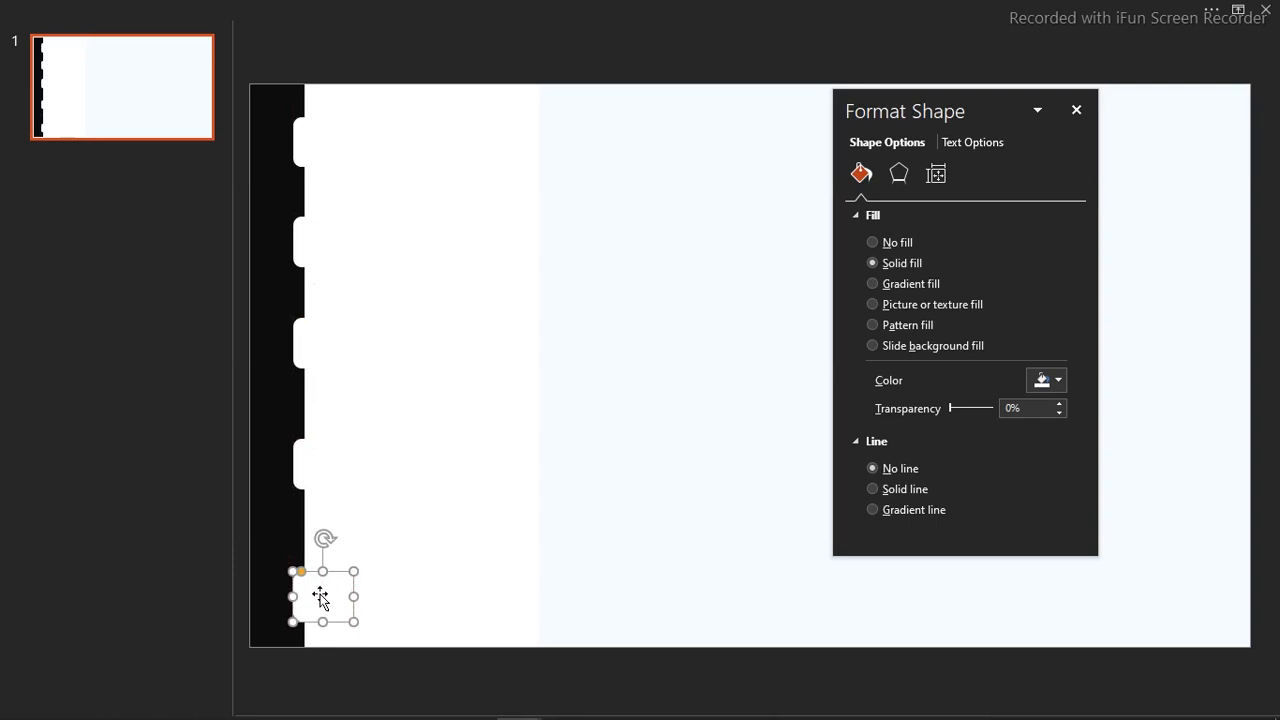
# Step: Select all five white rounded tabs along the black bar and align them to their right edges
pyautogui.keyDown('shift'); pyautogui.click(312, 465); pyautogui.keyUp('shift')
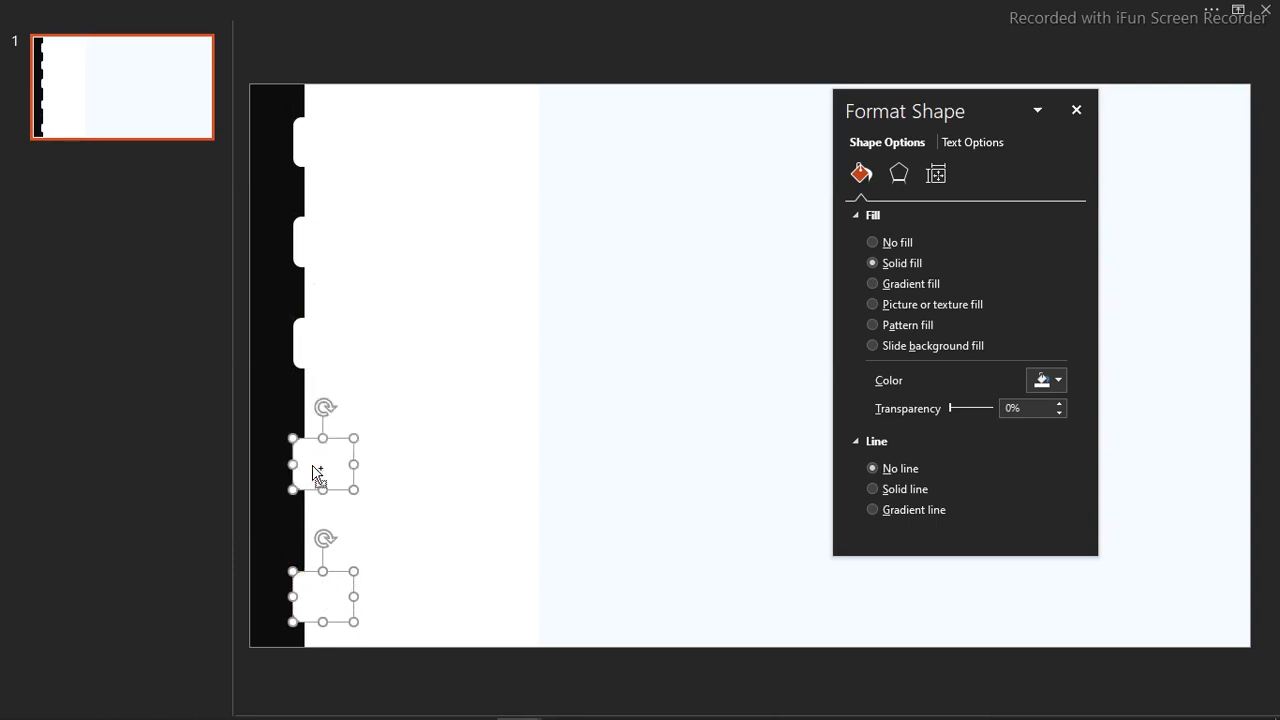
pyautogui.keyDown('shift'); pyautogui.click(311, 327); pyautogui.keyUp('shift')
pyautogui.keyDown('shift'); pyautogui.click(299, 228); pyautogui.keyUp('shift')
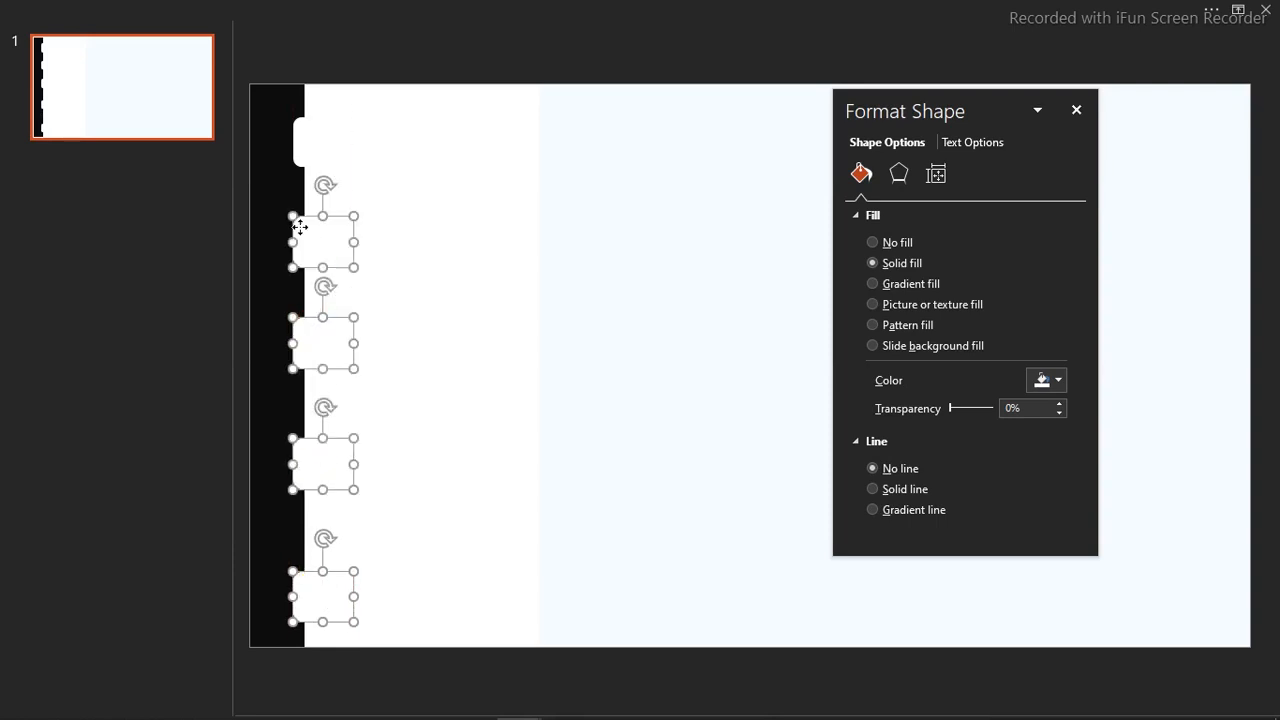
pyautogui.keyDown('shift'); pyautogui.click(314, 145); pyautogui.keyUp('shift')
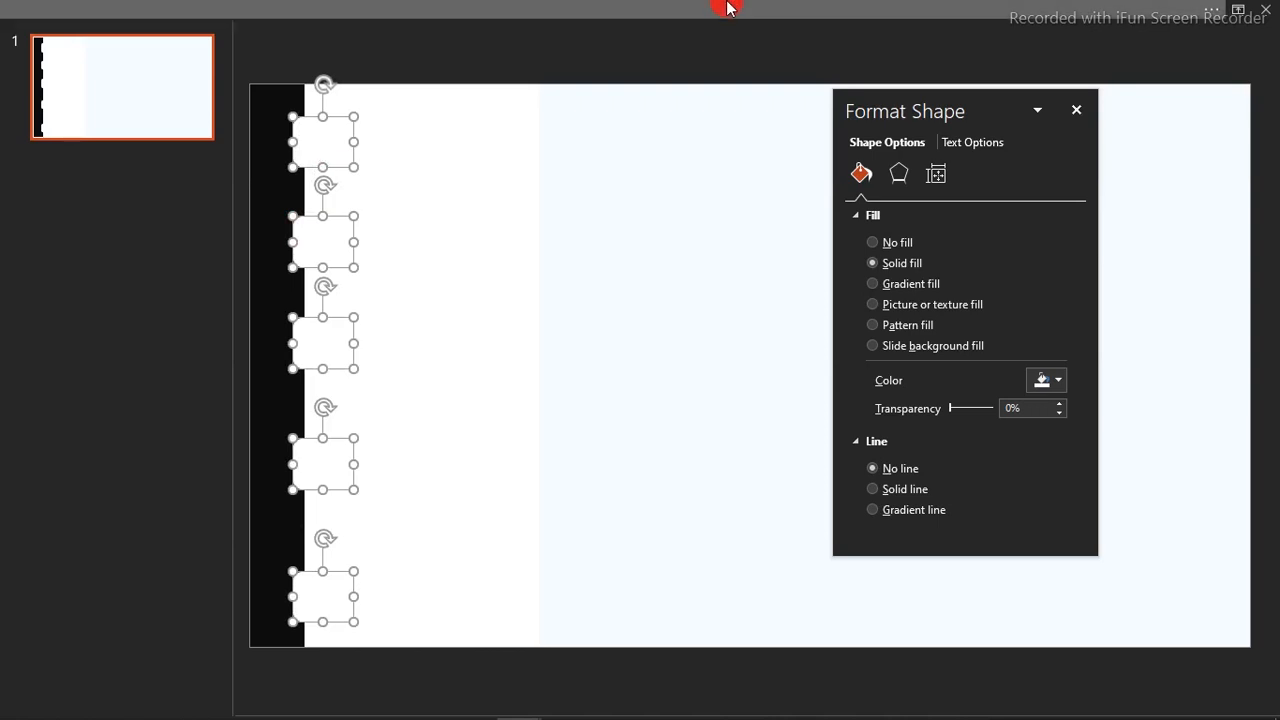
pyautogui.click(724, 8)
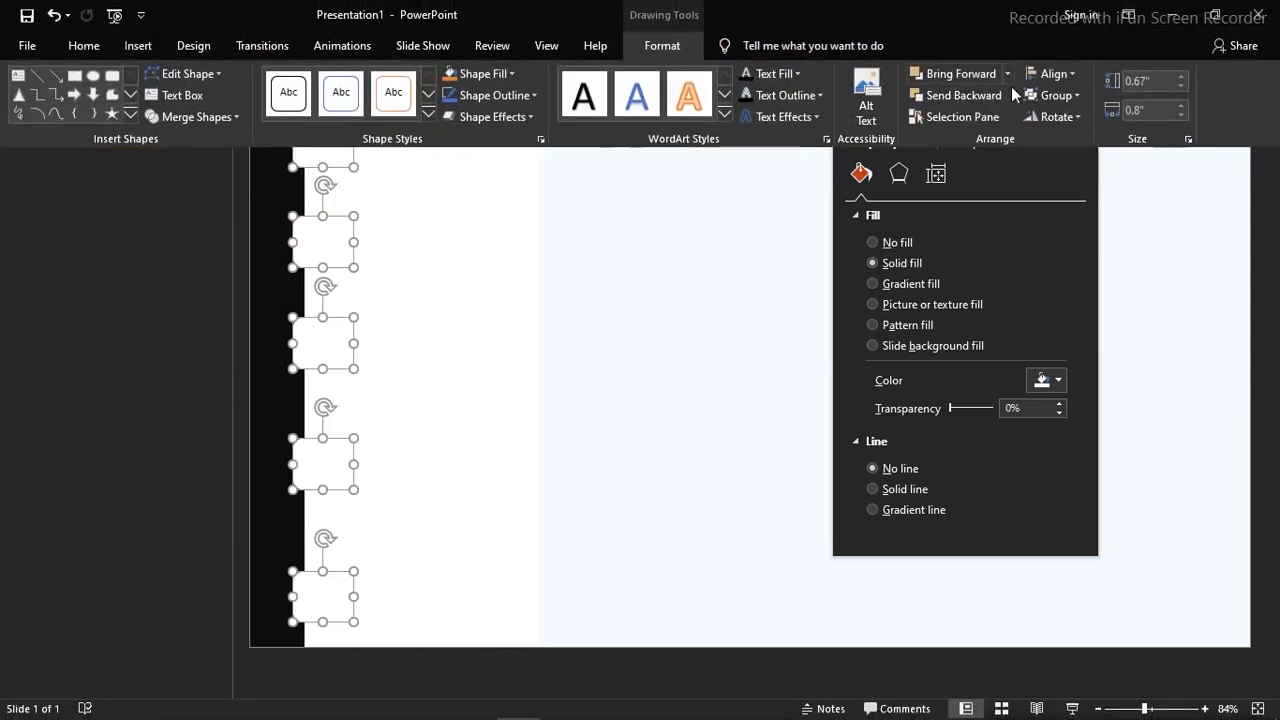
pyautogui.click(1075, 69)
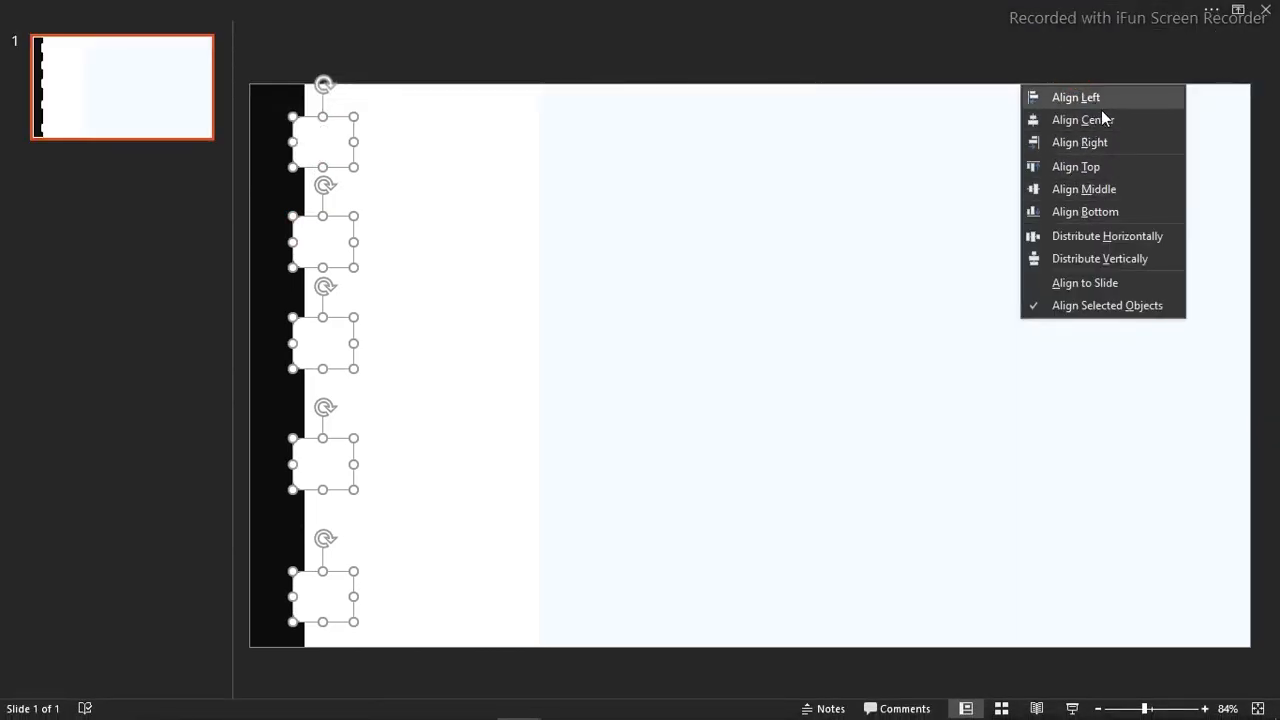
pyautogui.click(1102, 142)
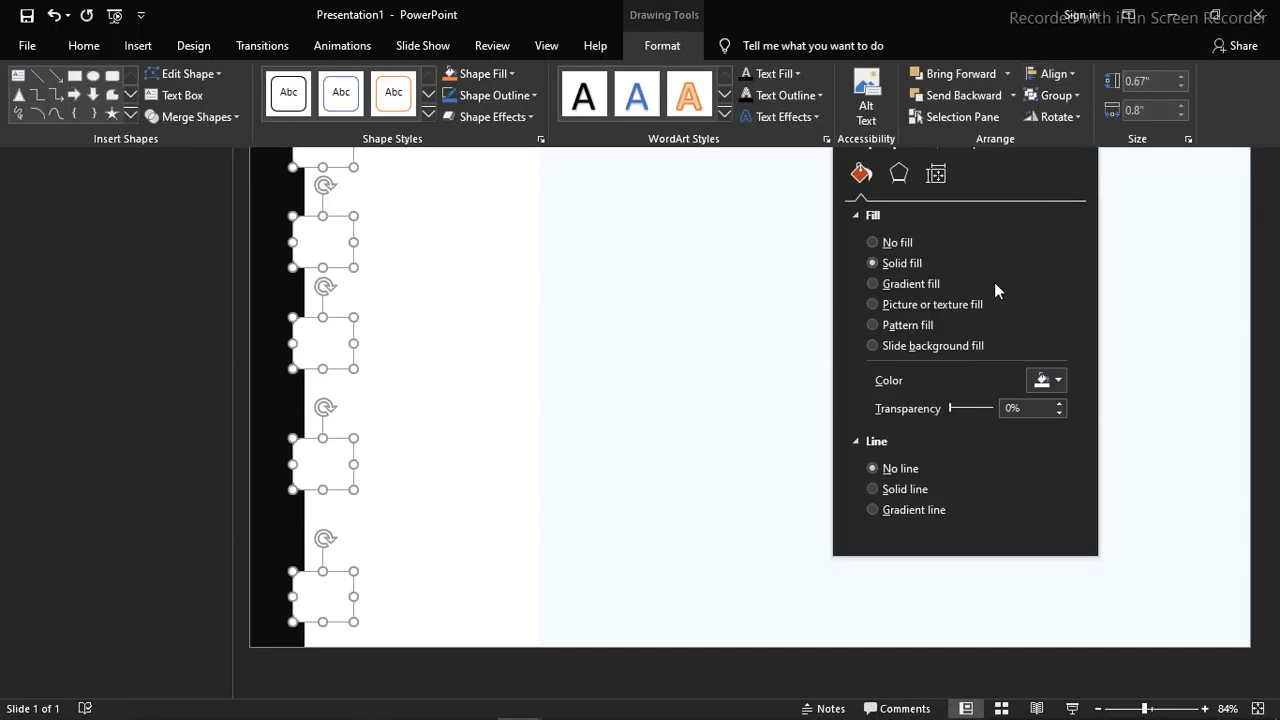
# Step: Distribute the five selected white tabs vertically so they are evenly spaced along the black bar
pyautogui.click(1071, 72)
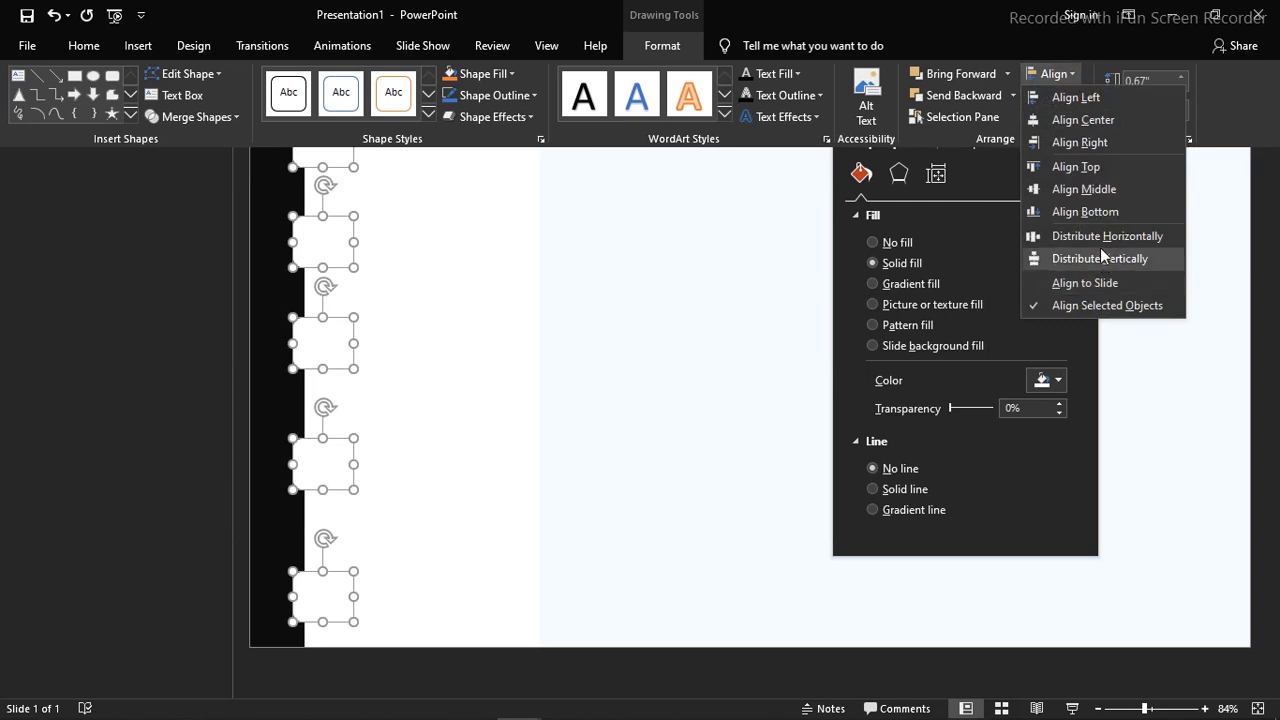
pyautogui.click(1100, 235)
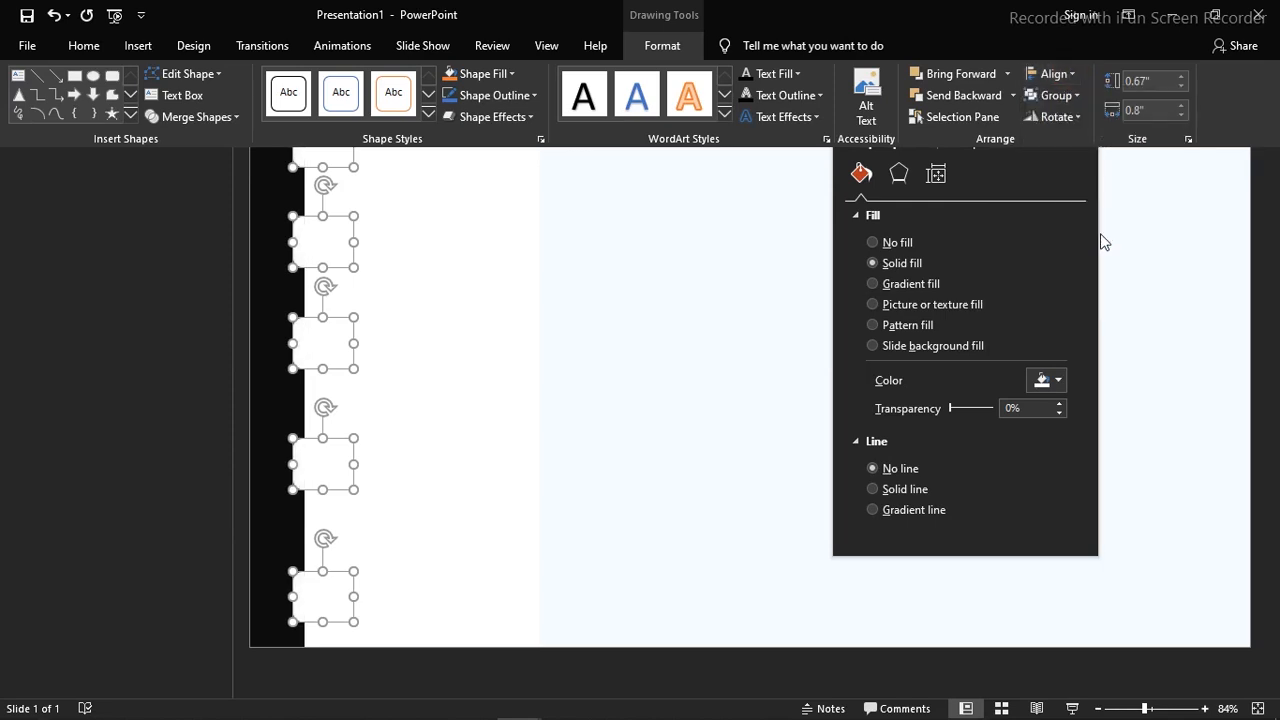
pyautogui.click(1070, 73)
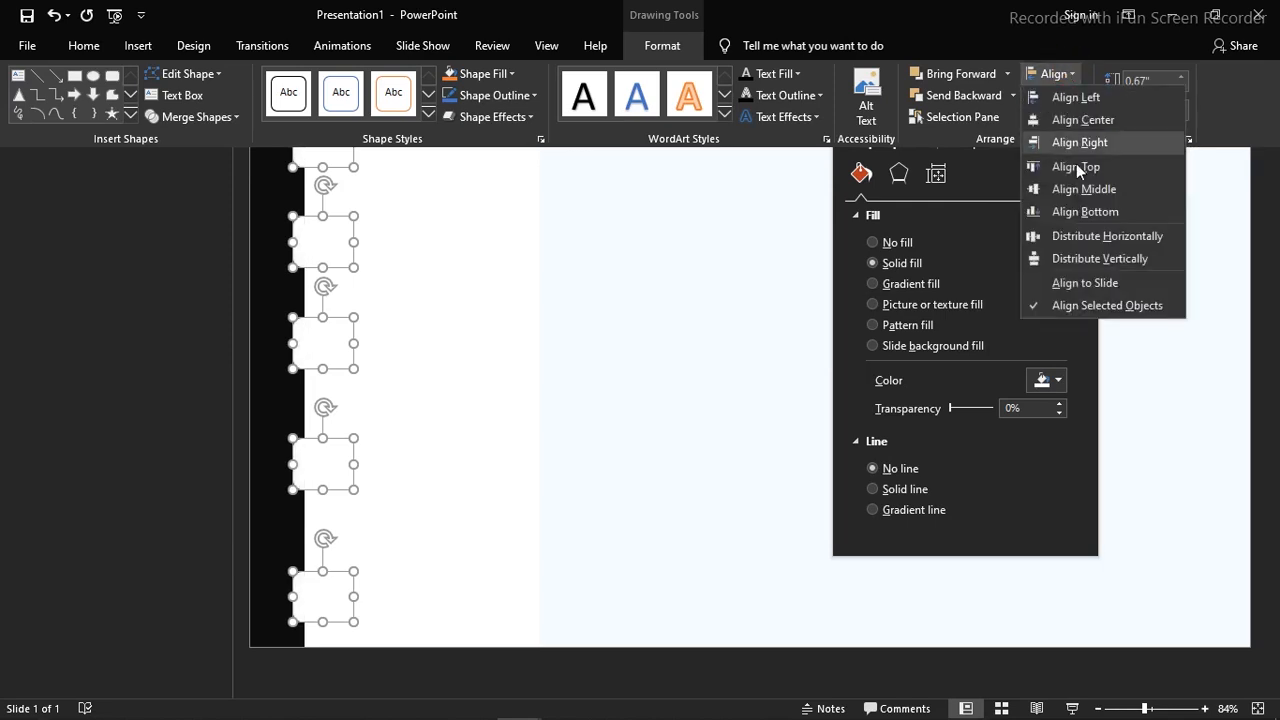
pyautogui.click(1090, 259)
pyautogui.click(743, 367)
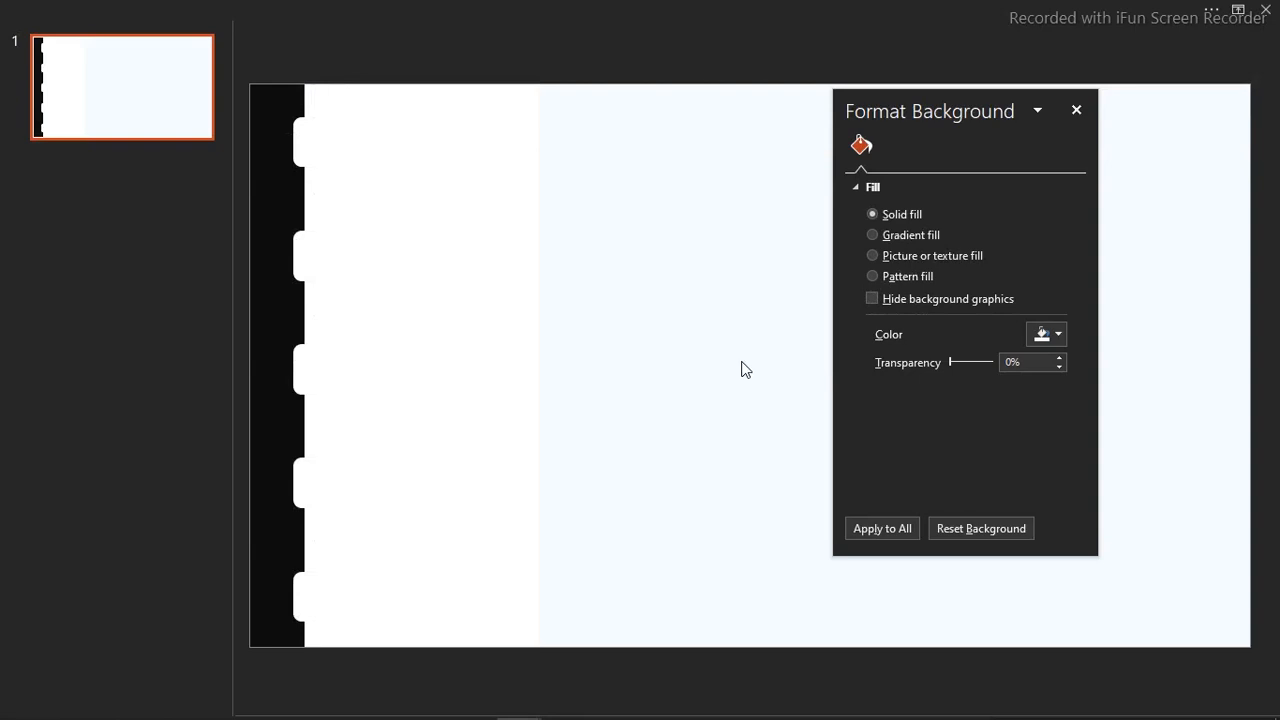
# Step: Add a text box reading "Median income by" and place it near the upper-left corner of the light blue panel
pyautogui.click(628, 8)
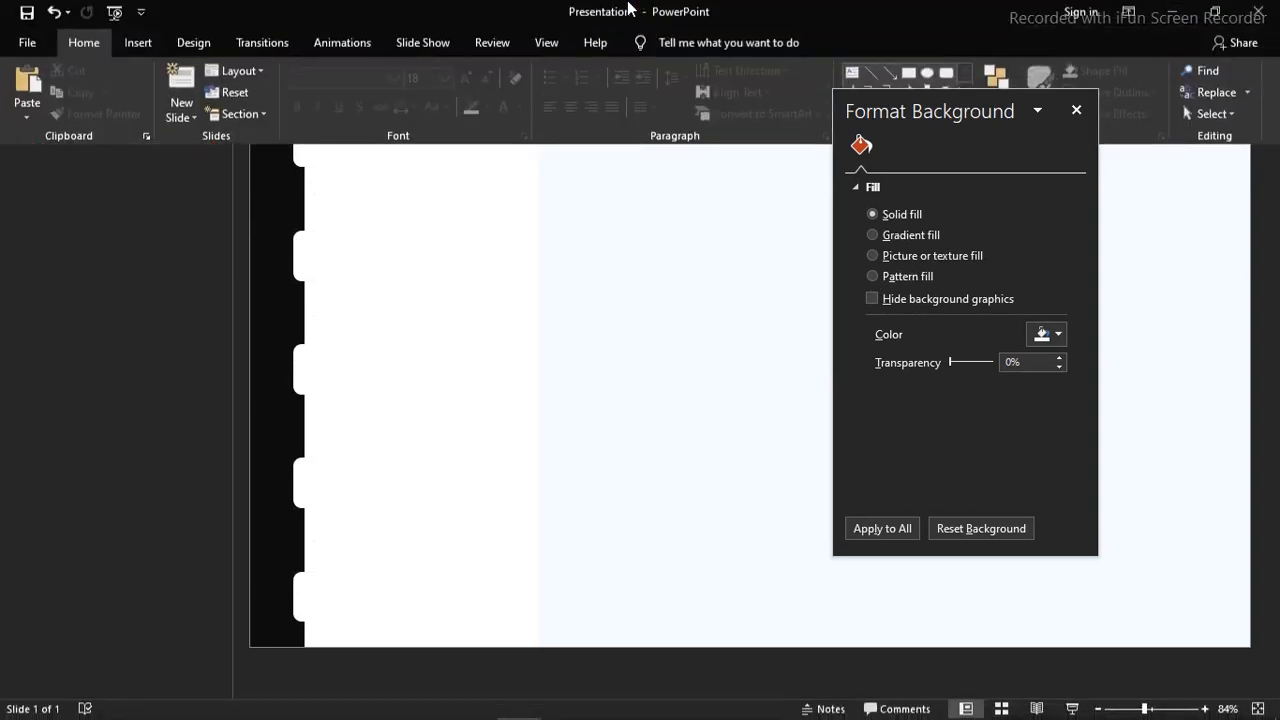
pyautogui.click(854, 76)
pyautogui.moveTo(569, 303); pyautogui.dragTo(831, 352)
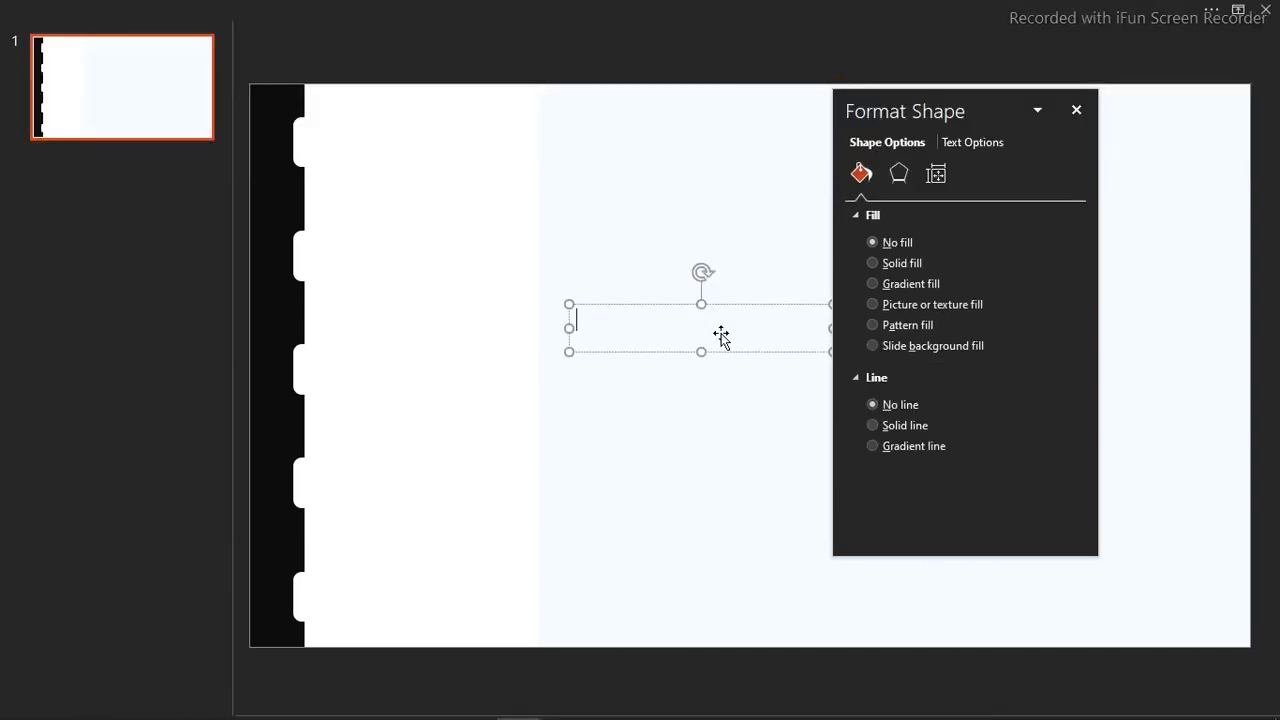
pyautogui.write('Median income by')
pyautogui.press('Return')
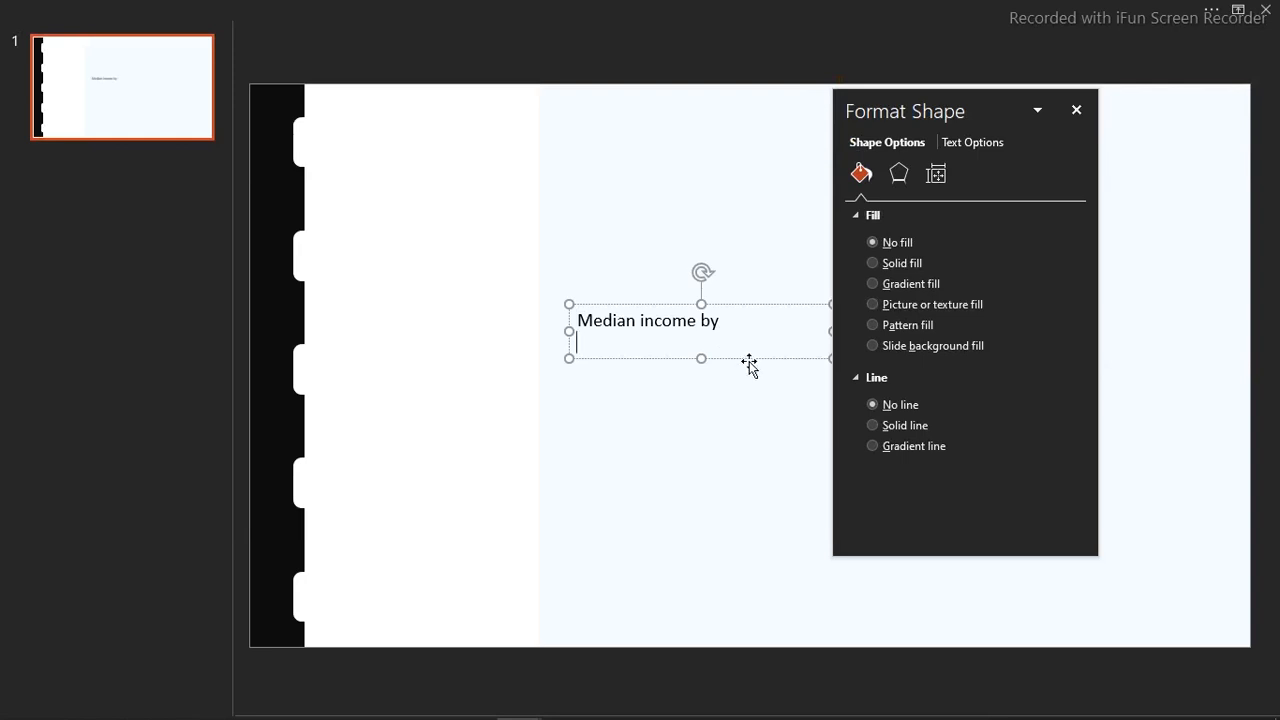
pyautogui.moveTo(751, 363); pyautogui.dragTo(714, 208)
# Step: Duplicate the "Median income by" text box downward twice, replacing the copies' text with "Country 2022" and "Dashboard"
pyautogui.moveTo(680, 146); pyautogui.dragTo(683, 172)
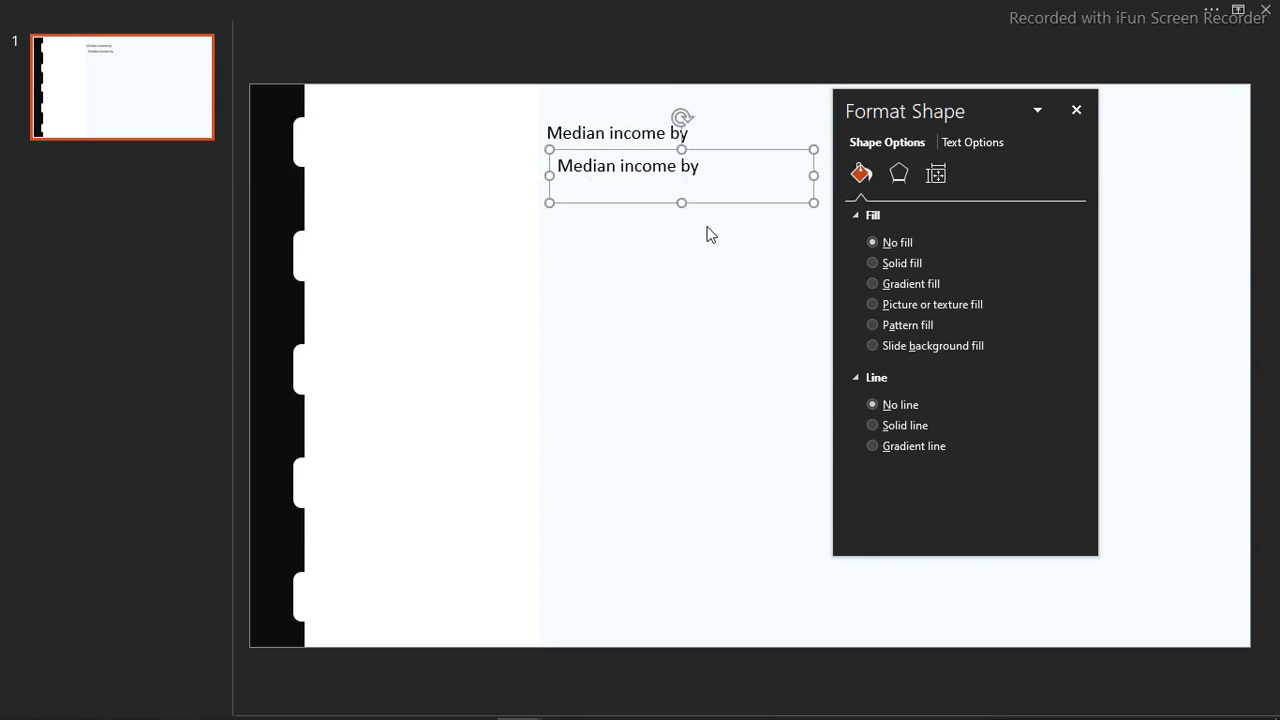
pyautogui.tripleClick(698, 173)
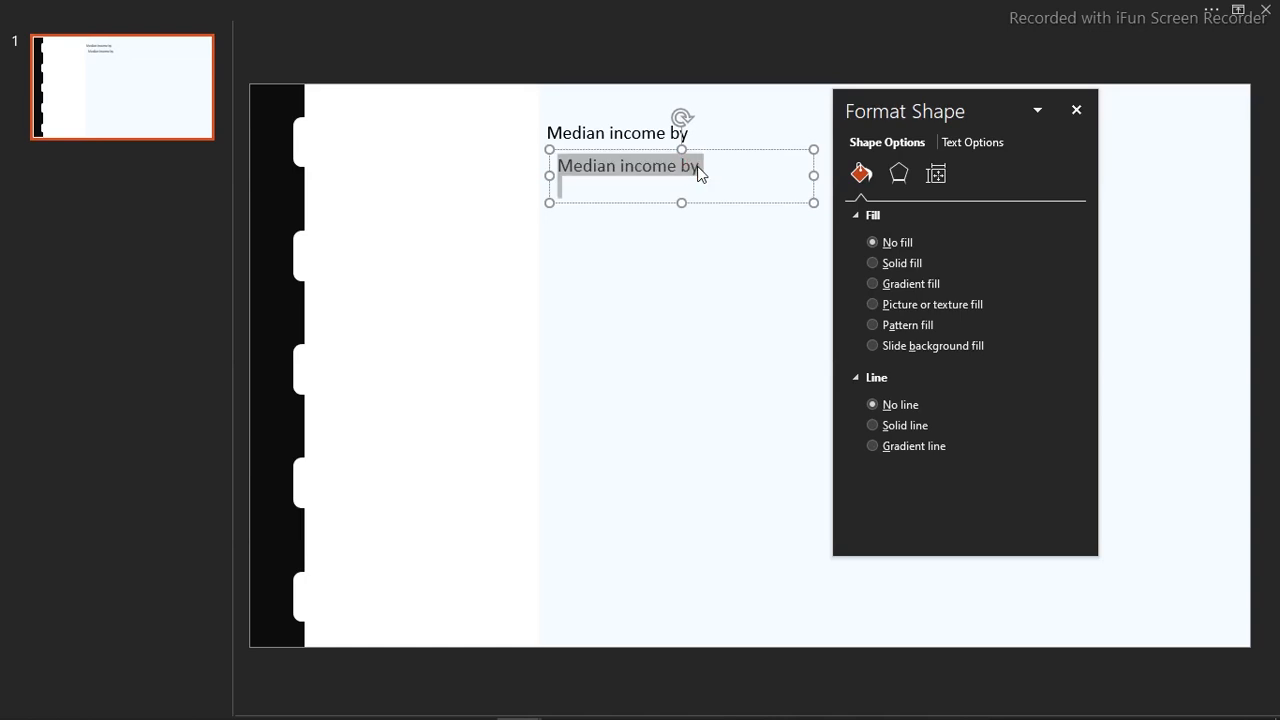
pyautogui.write('Country 2022')
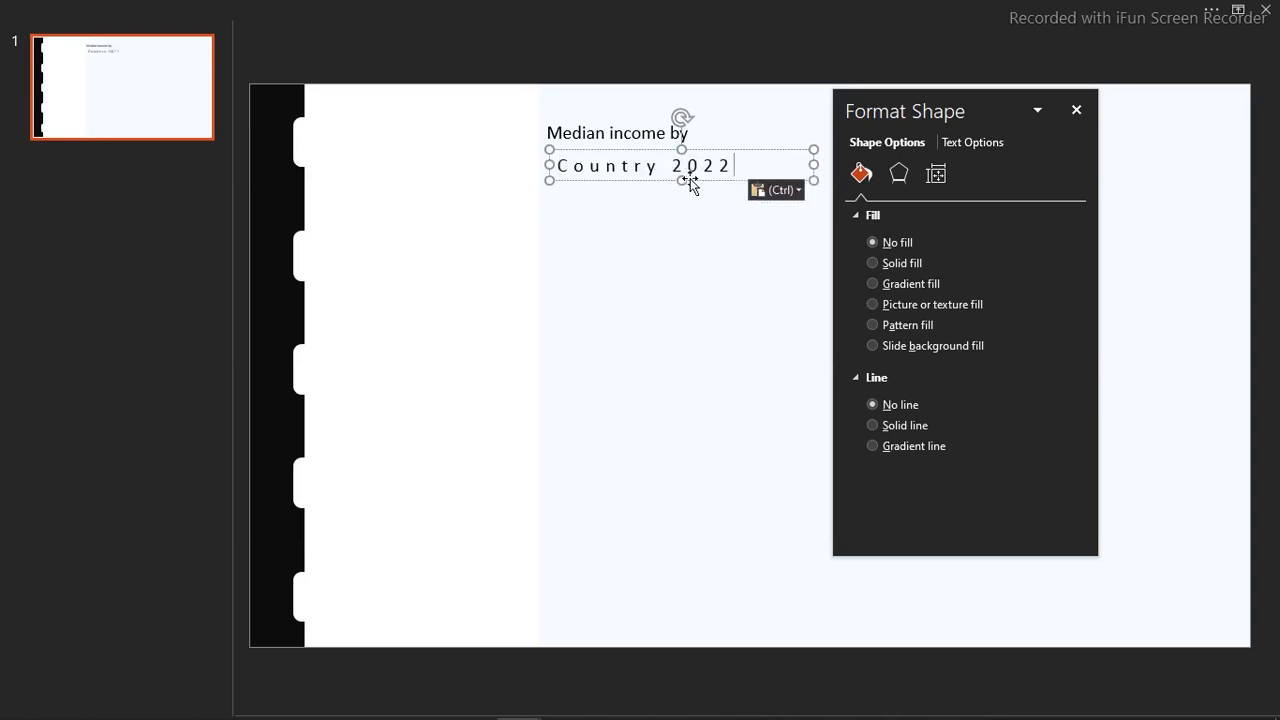
pyautogui.keyDown('ctrl'); pyautogui.moveTo(690, 182); pyautogui.dragTo(700, 197); pyautogui.keyUp('ctrl')
pyautogui.tripleClick(710, 203)
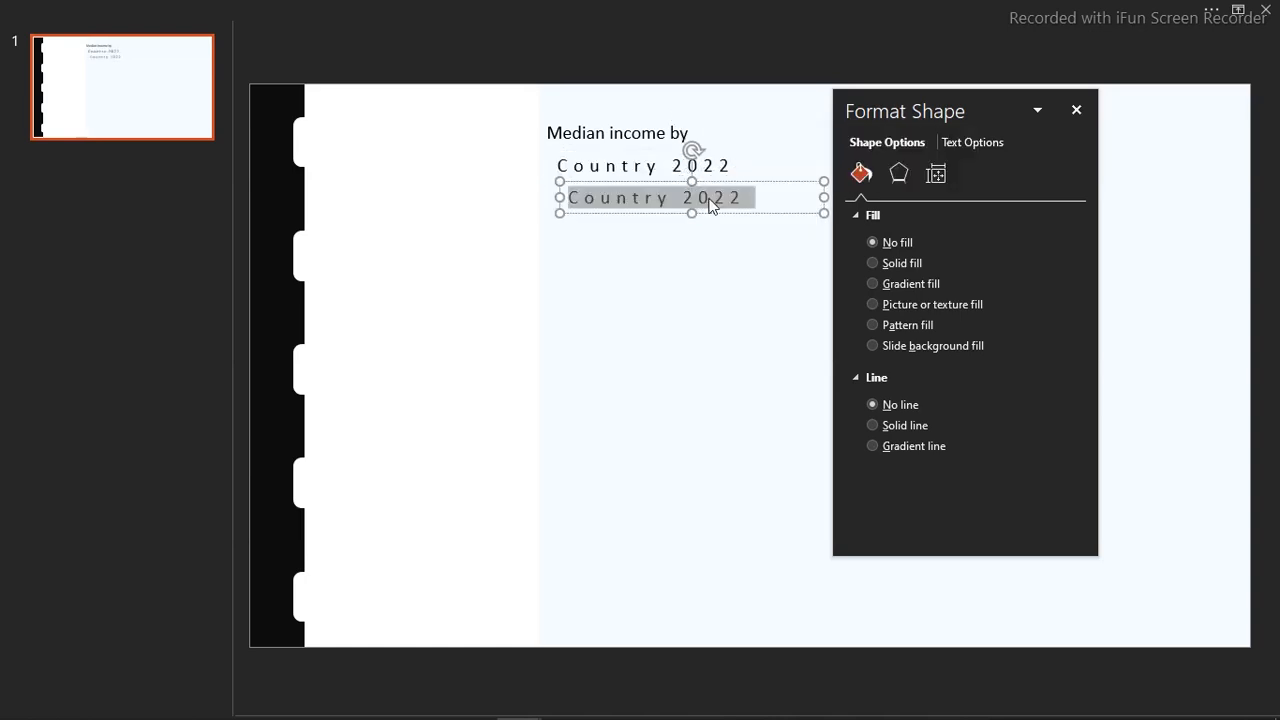
pyautogui.write('Dashboard')
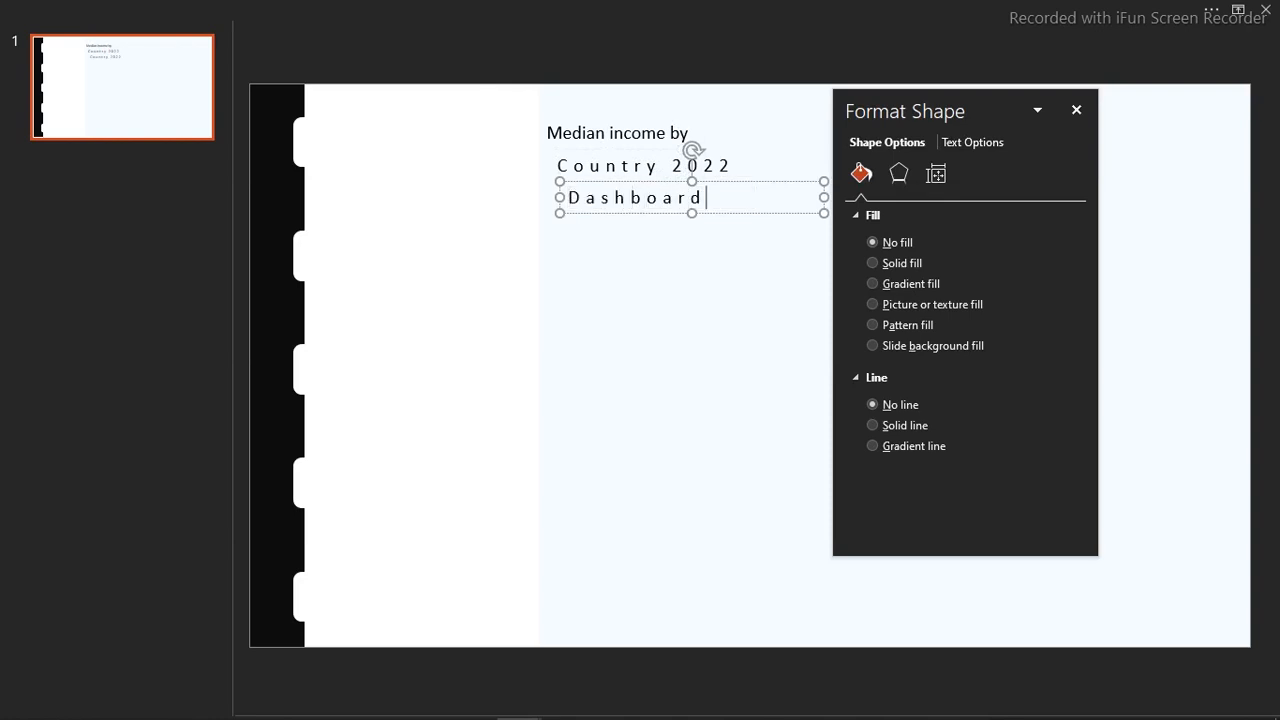
pyautogui.click(709, 277)
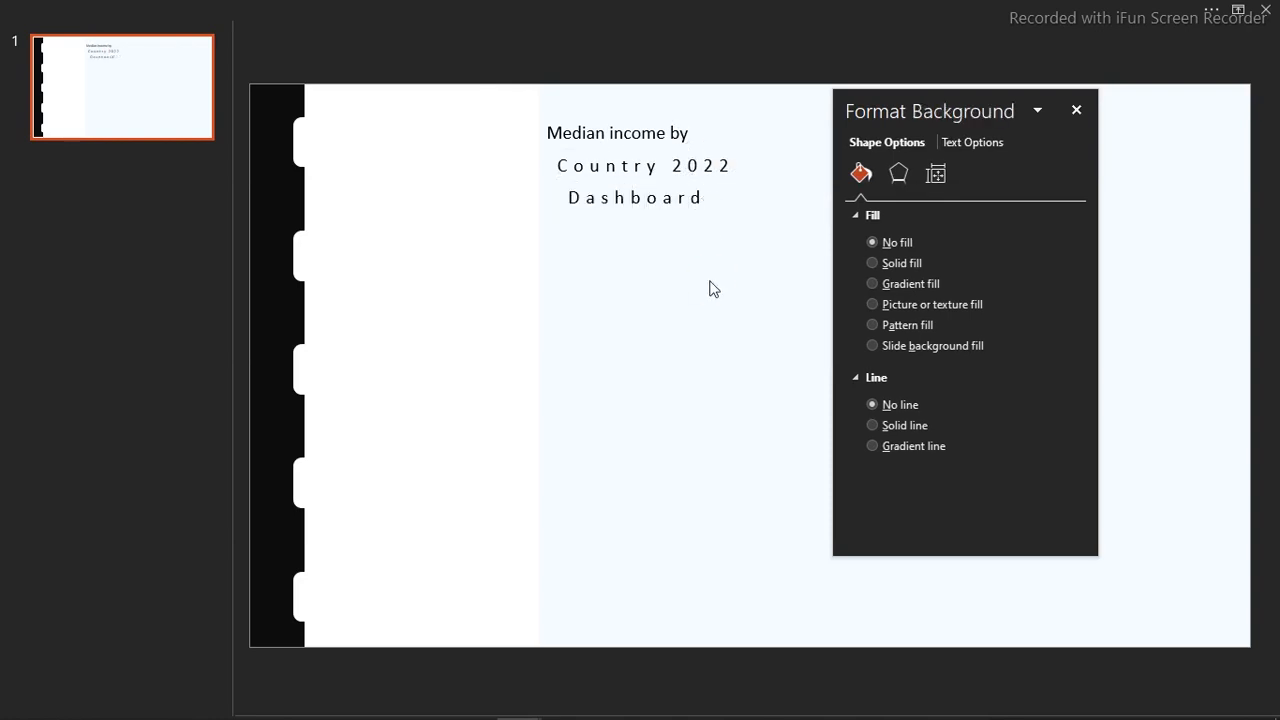
# Step: Set the character spacing of the "Country 2022" text to Very Loose
pyautogui.click(688, 167)
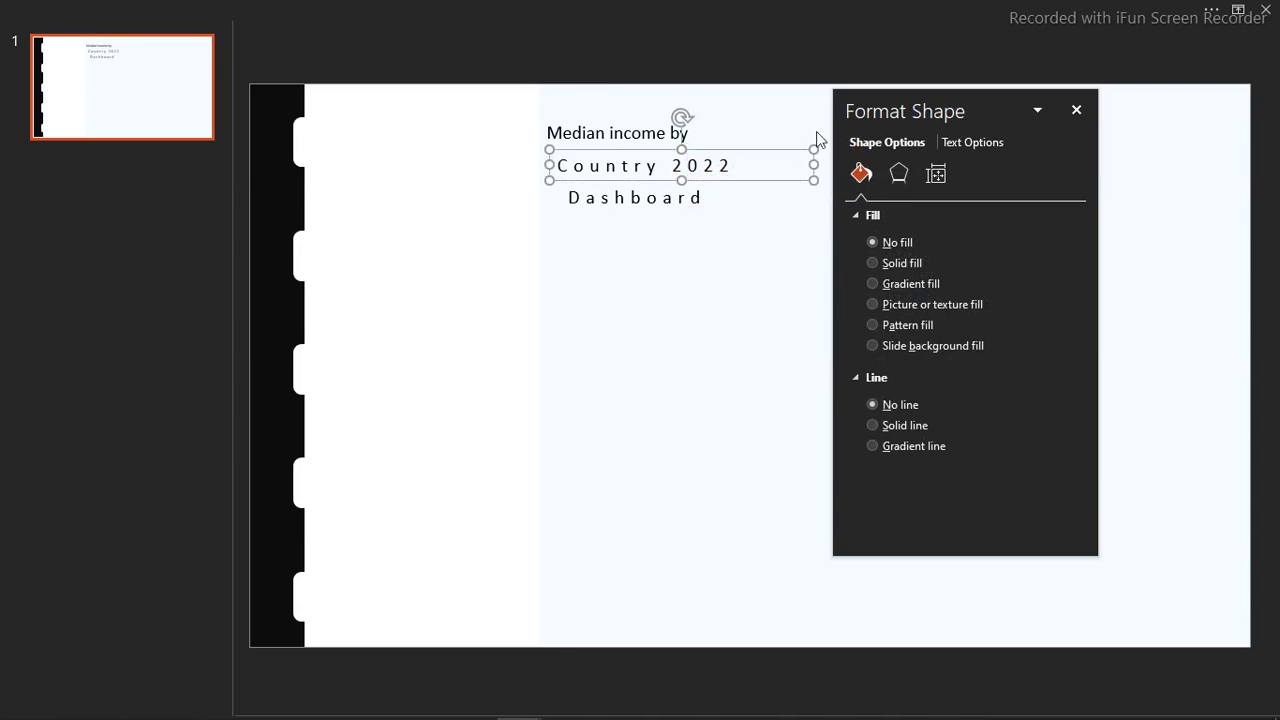
pyautogui.click(630, 7)
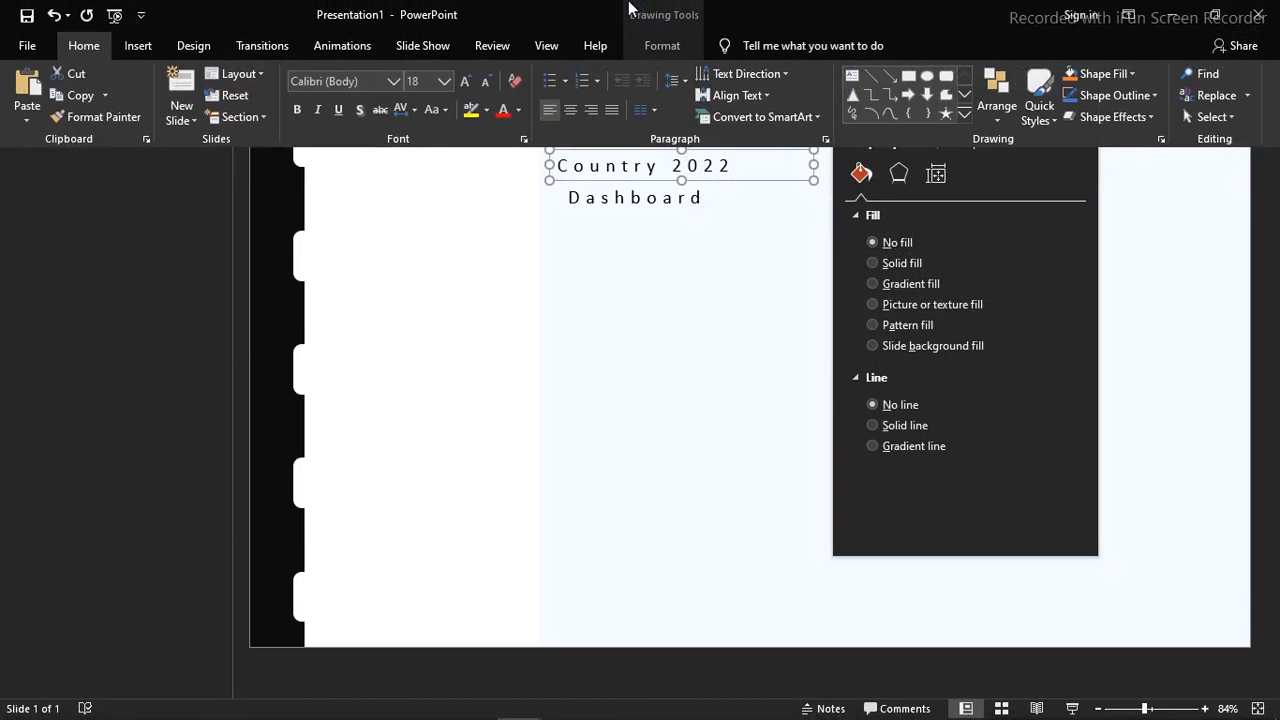
pyautogui.click(414, 111)
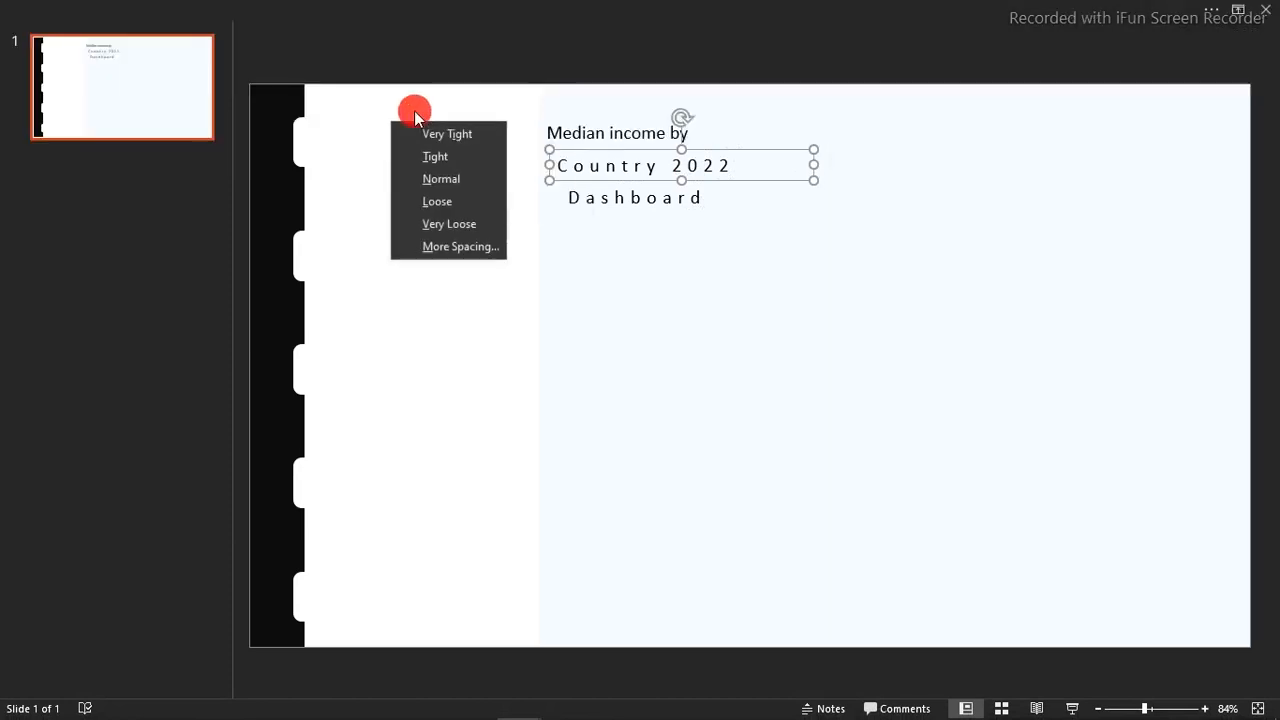
pyautogui.click(465, 223)
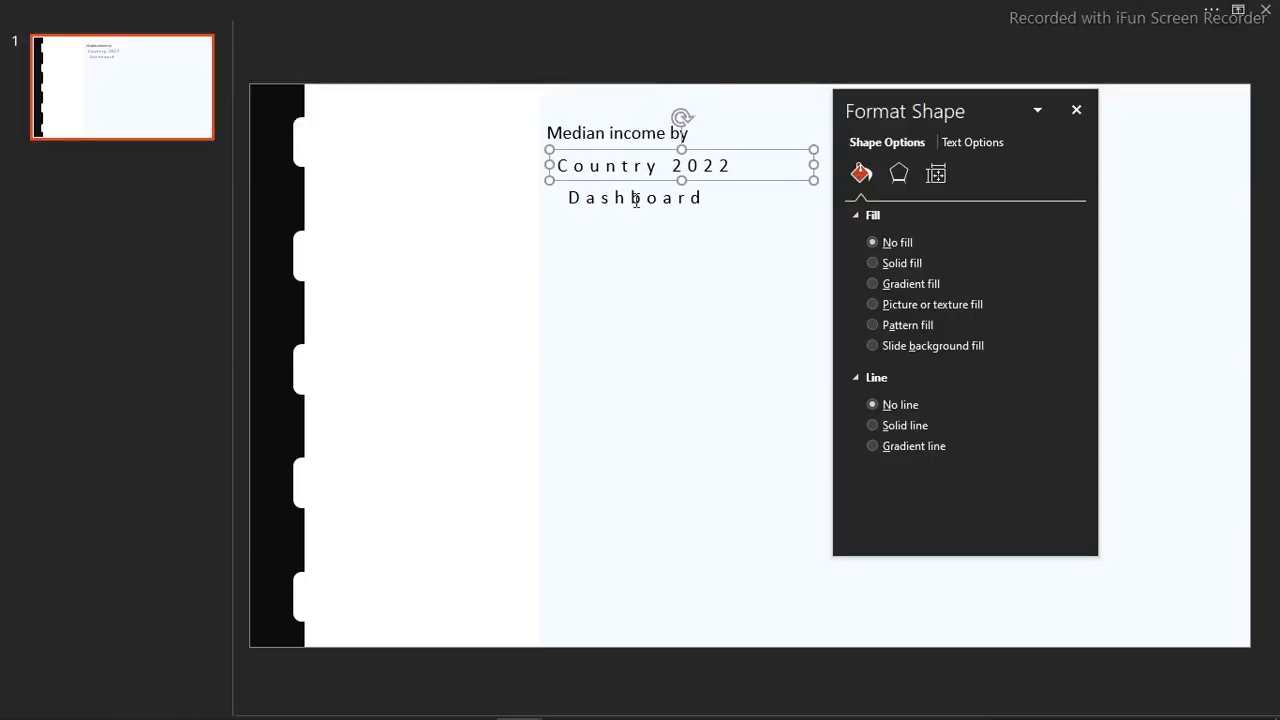
pyautogui.click(636, 200)
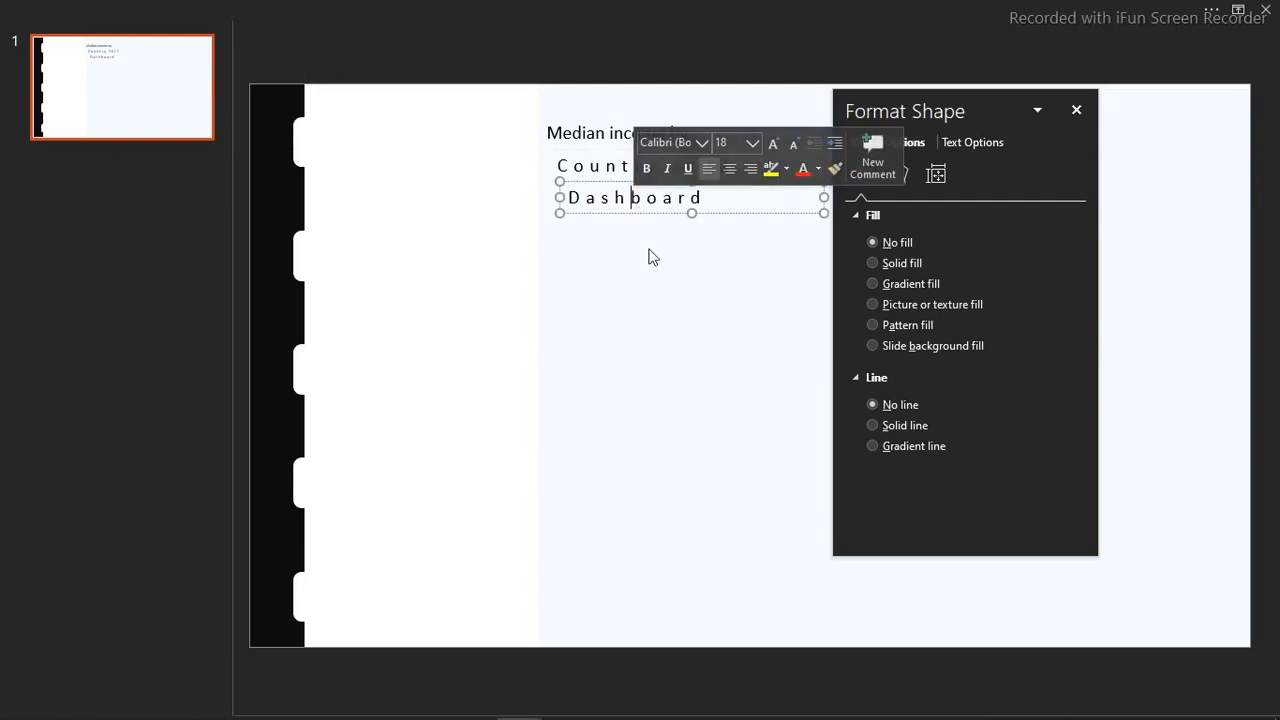
pyautogui.click(656, 290)
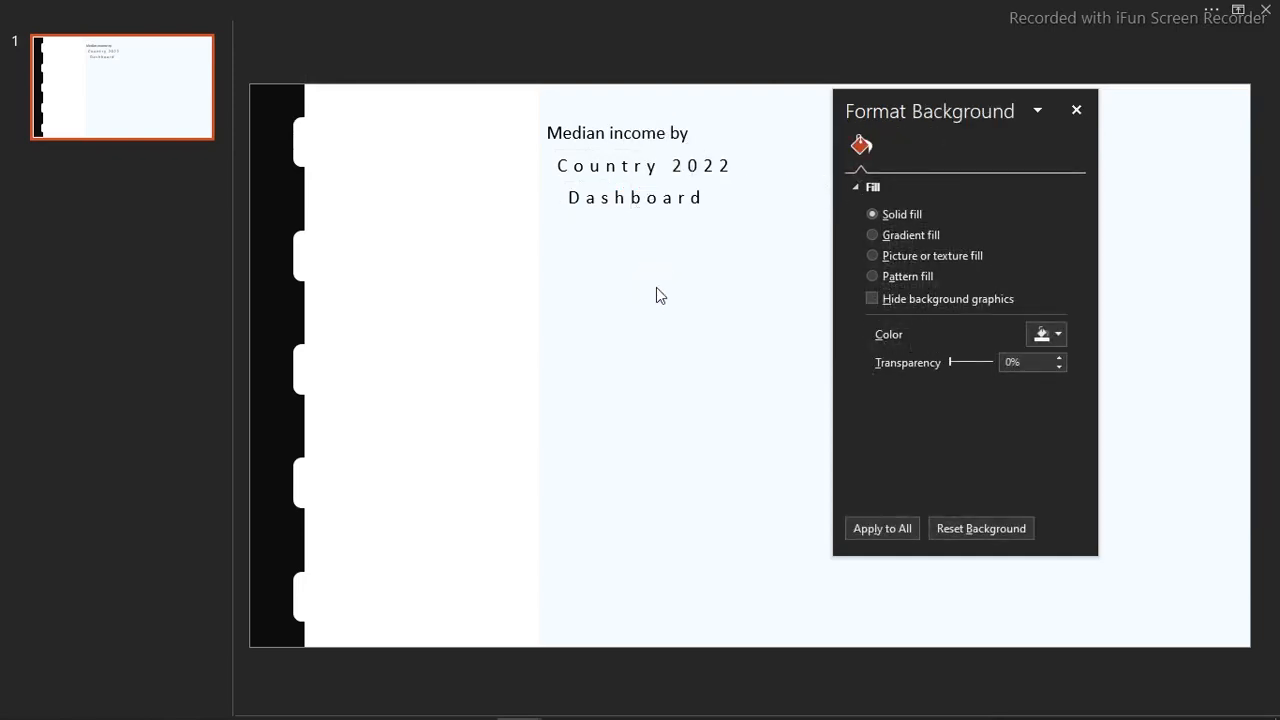
# Step: Move the "Median income by" text box below the other title lines and format it in Arial Black, size 20
pyautogui.click(734, 117)
pyautogui.moveTo(734, 117); pyautogui.dragTo(694, 334)
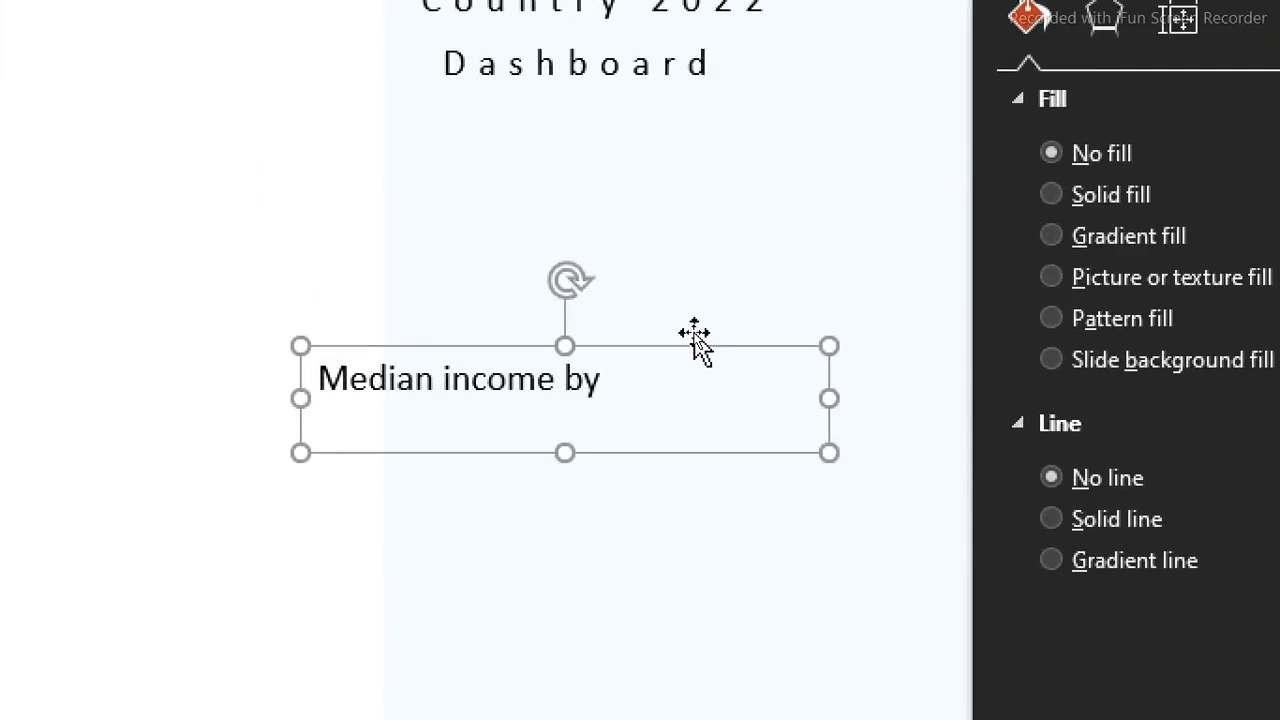
pyautogui.moveTo(680, 343); pyautogui.dragTo(686, 277)
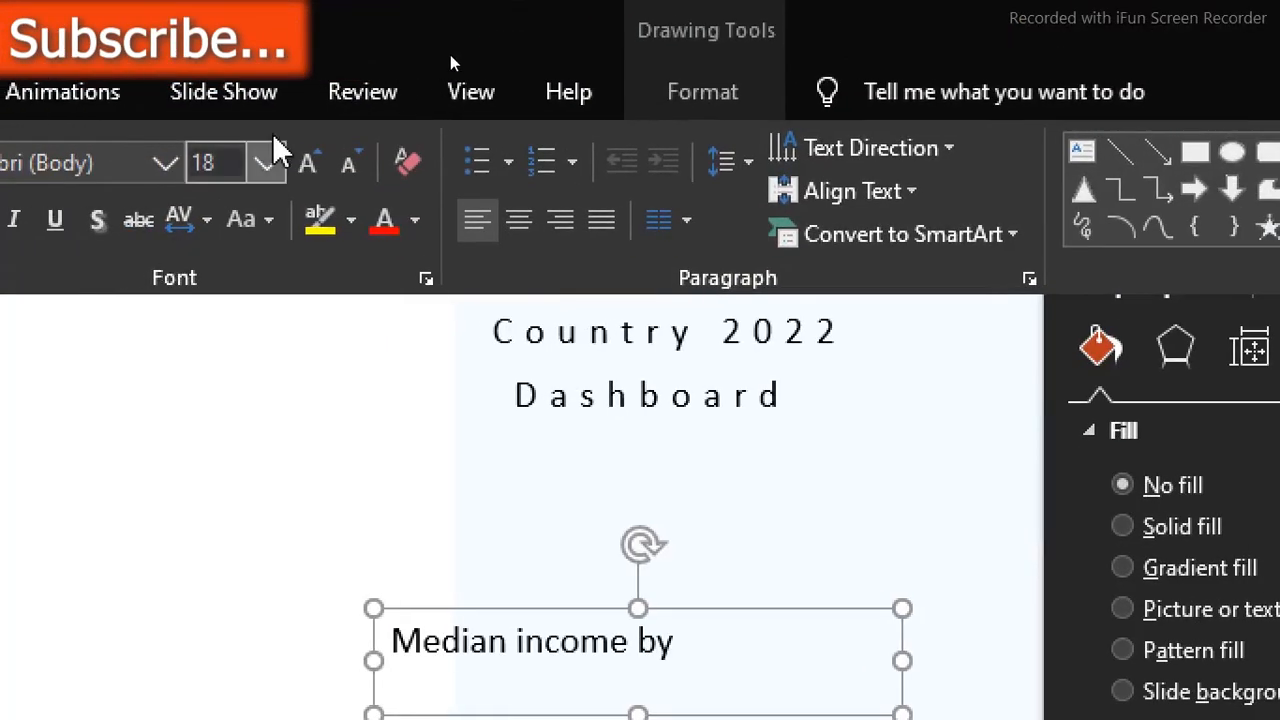
pyautogui.click(216, 165)
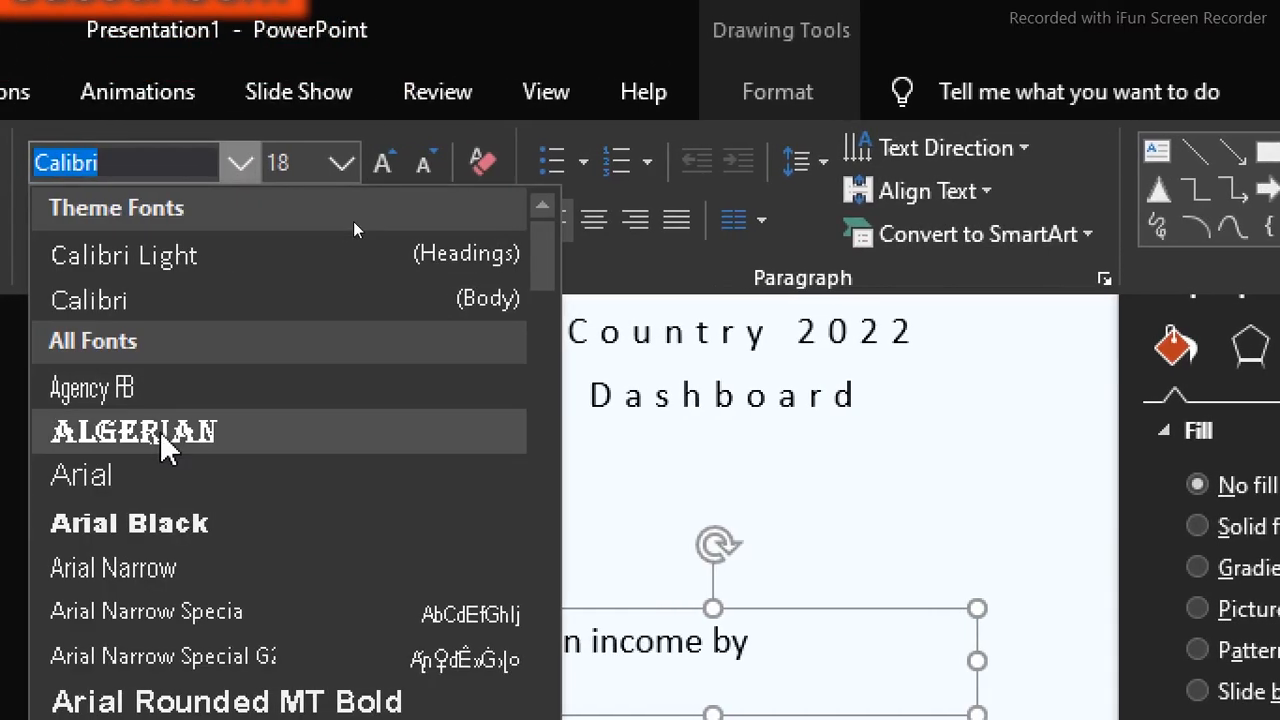
pyautogui.click(184, 527)
pyautogui.click(383, 163)
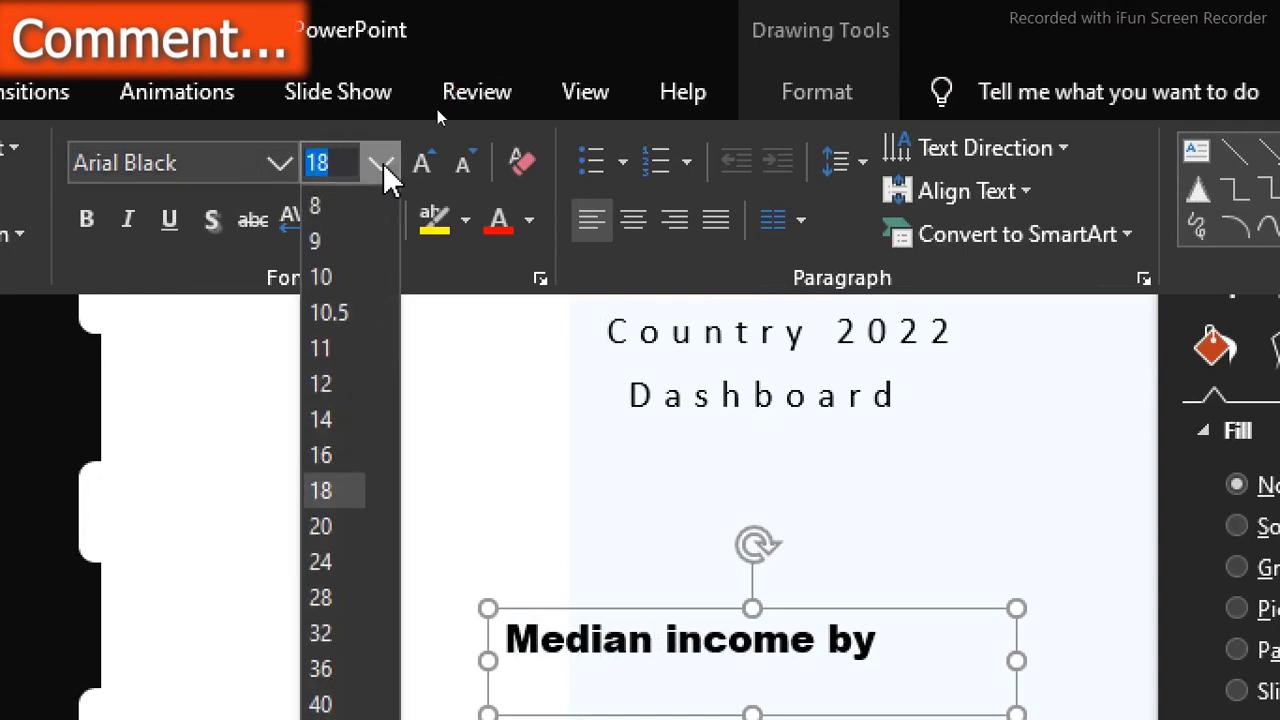
pyautogui.click(338, 528)
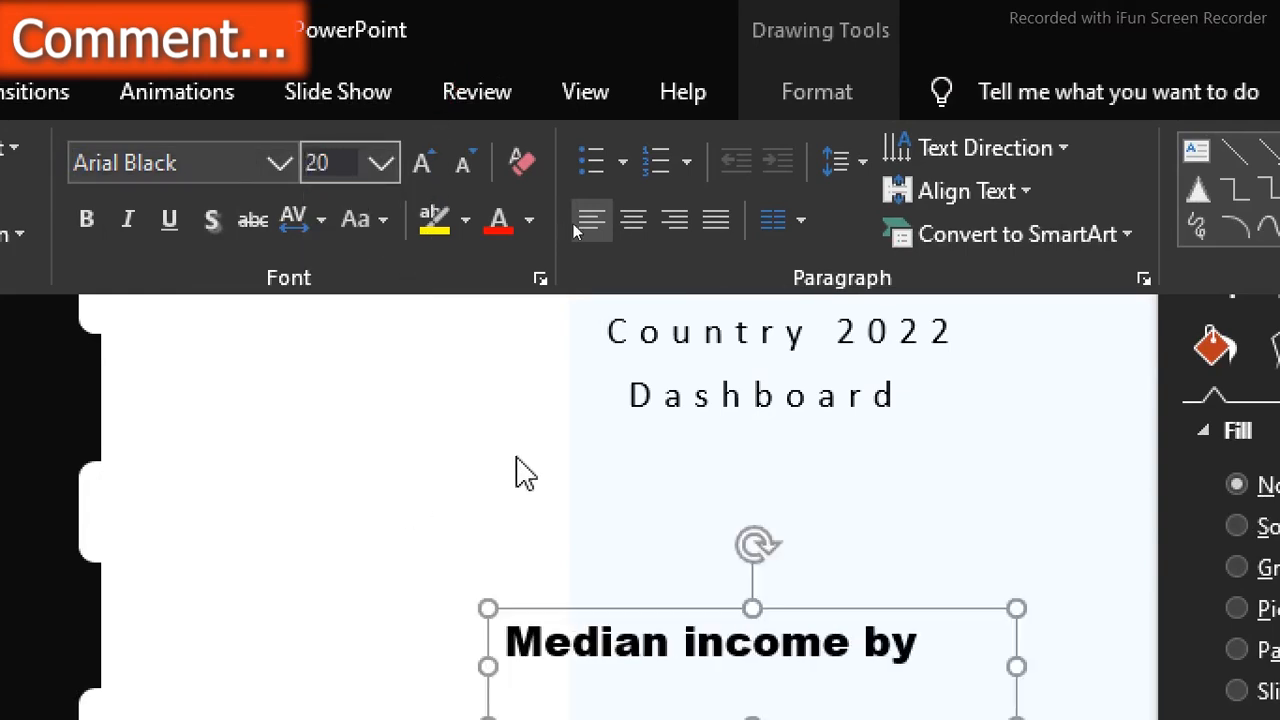
pyautogui.click(638, 448)
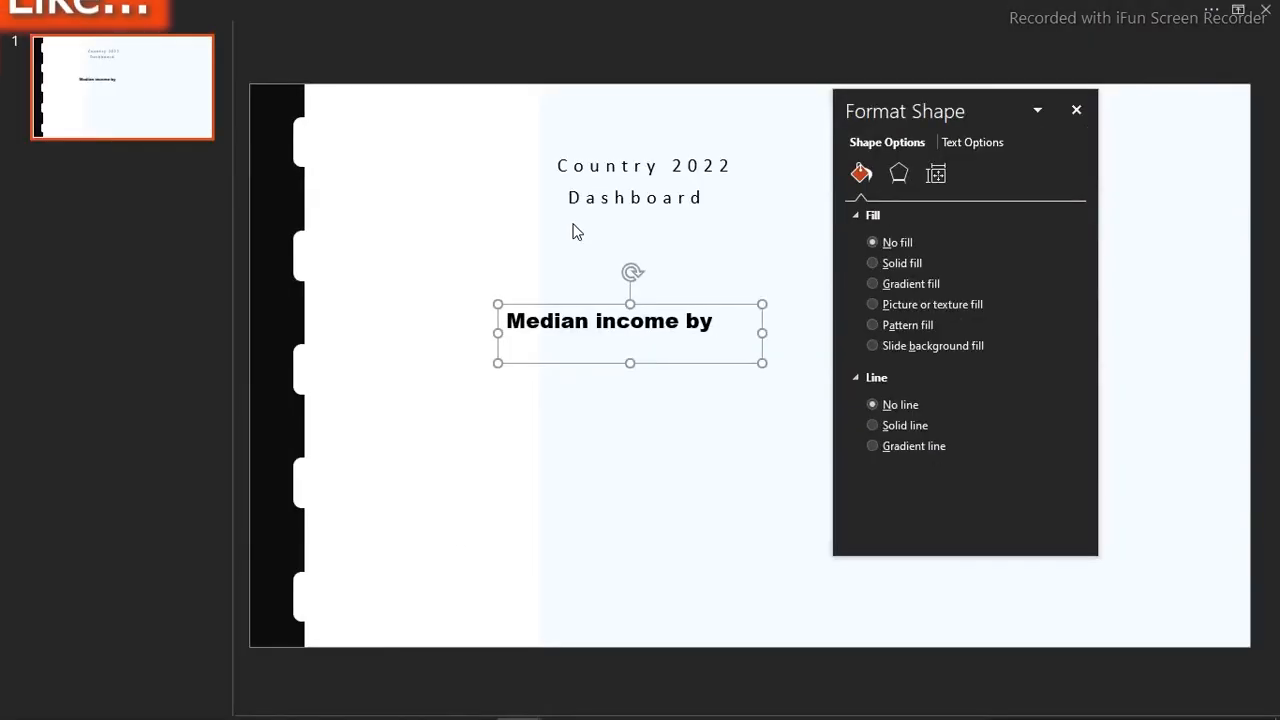
# Step: Move "Median income by" back above the other title lines and place "Country 2022" directly beneath it, aligned to its left edge
pyautogui.moveTo(657, 360); pyautogui.dragTo(657, 358)
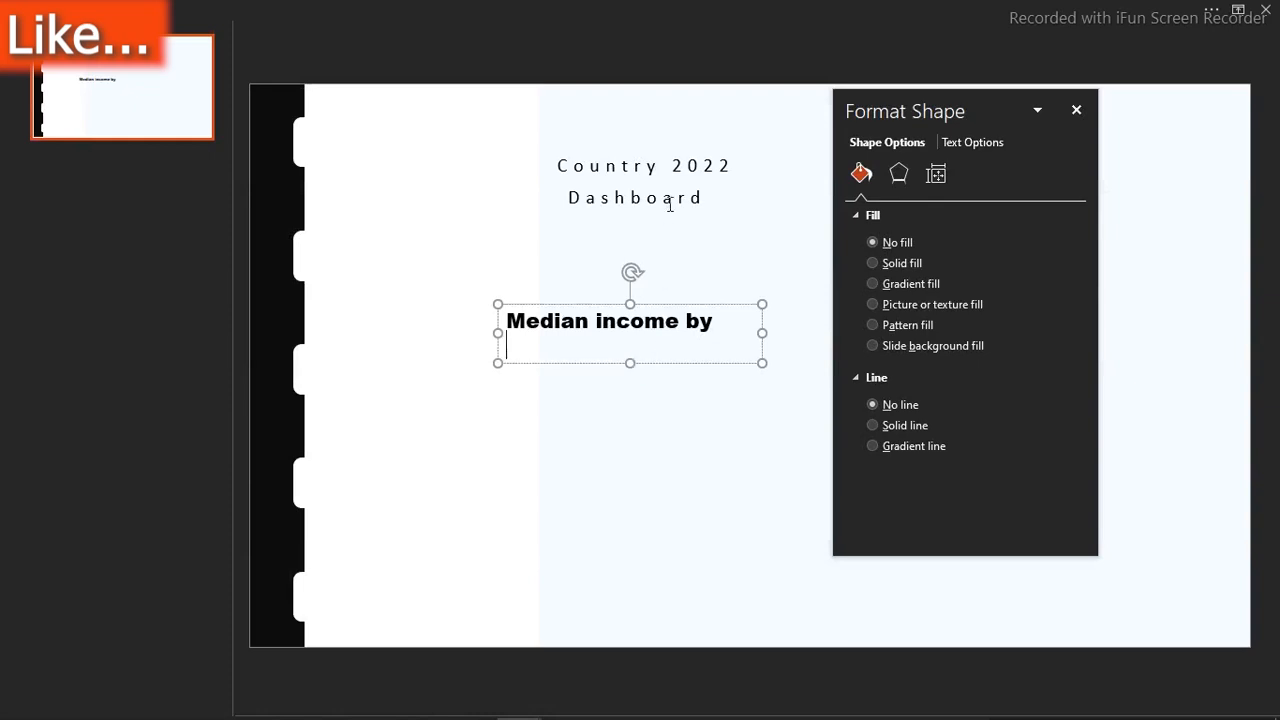
pyautogui.click(674, 354)
pyautogui.click(670, 360)
pyautogui.moveTo(670, 361); pyautogui.dragTo(707, 177)
pyautogui.click(702, 268)
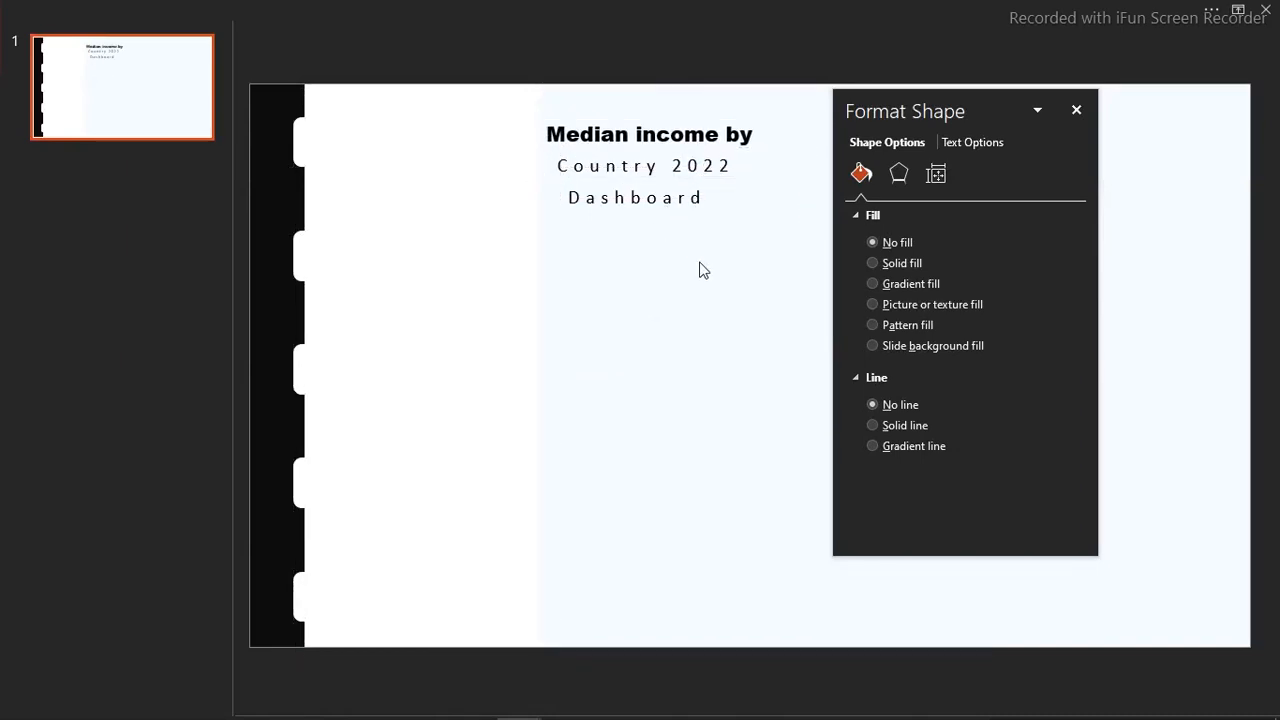
pyautogui.click(685, 166)
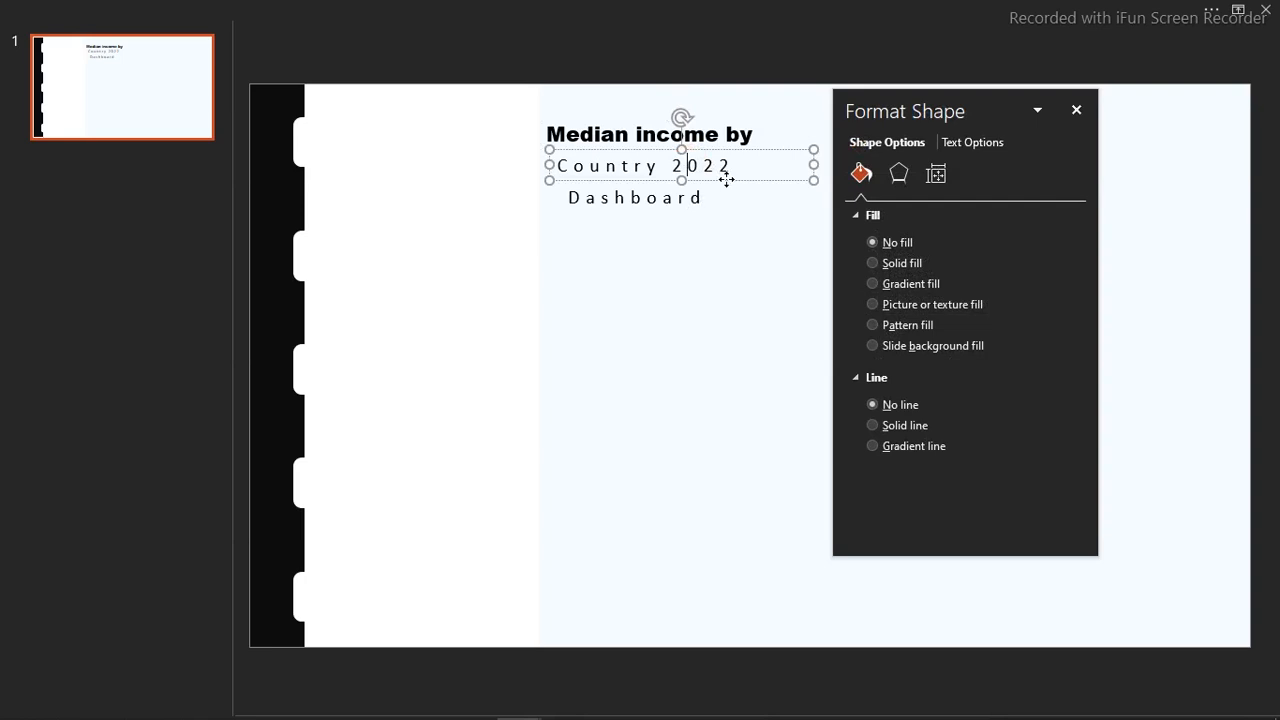
pyautogui.moveTo(727, 179); pyautogui.dragTo(714, 170)
# Step: Format the "Dashboard" text box in Arial Black, size 40
pyautogui.click(694, 198)
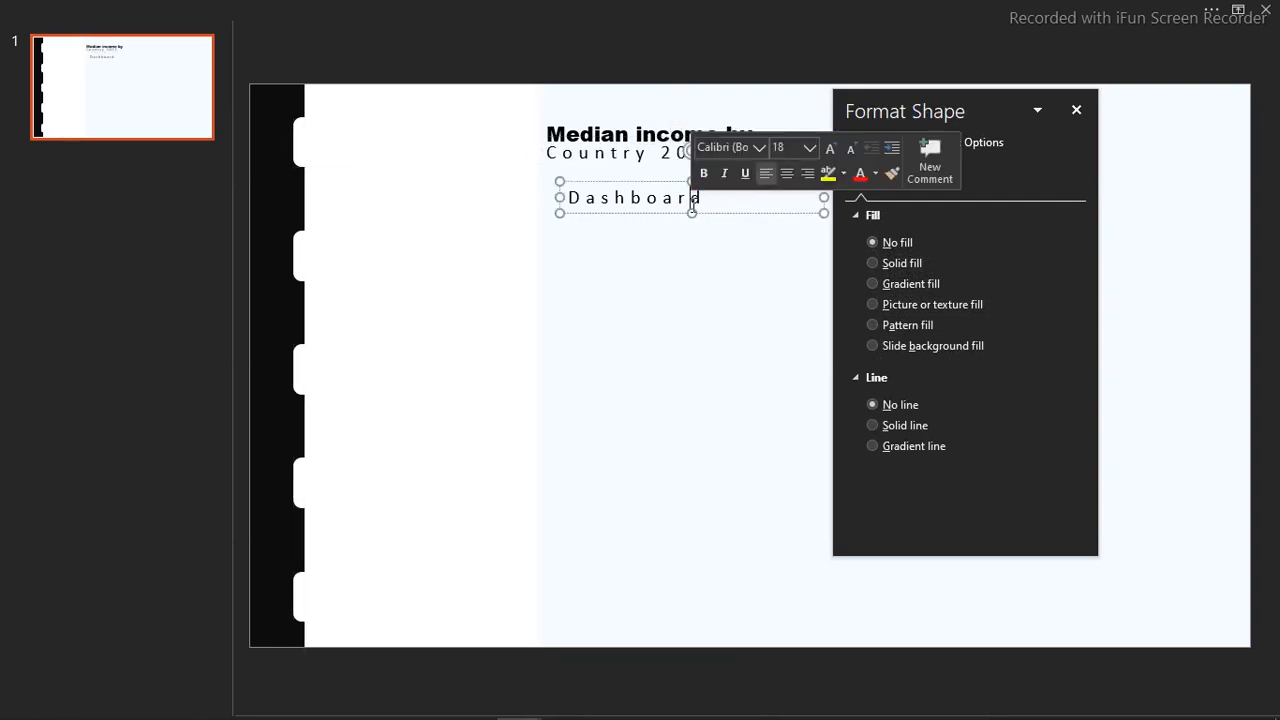
pyautogui.click(718, 212)
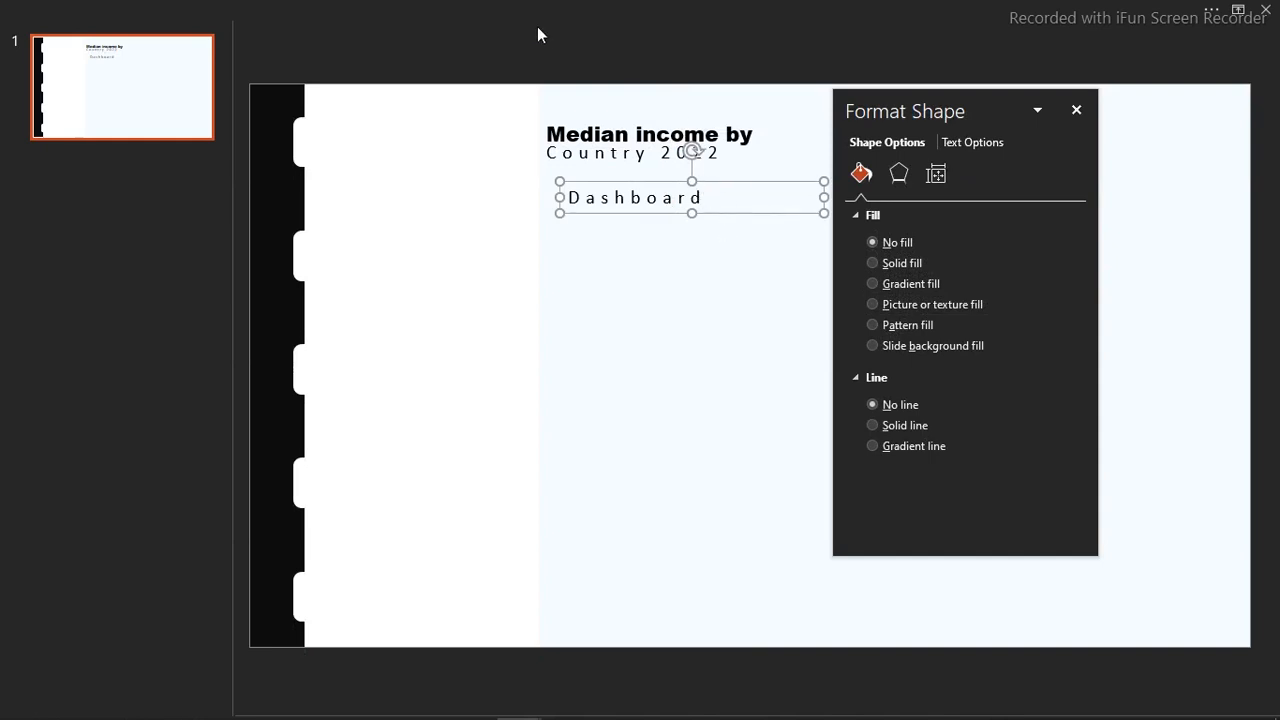
pyautogui.click(470, 8)
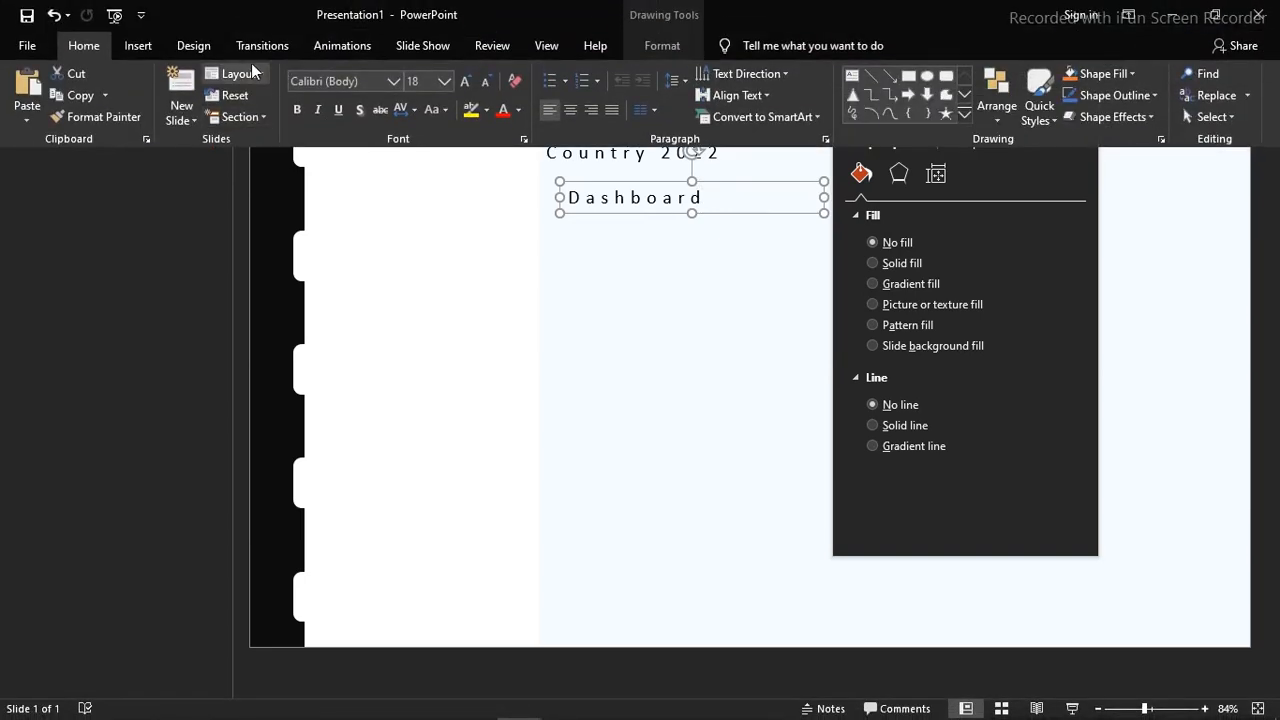
pyautogui.click(386, 84)
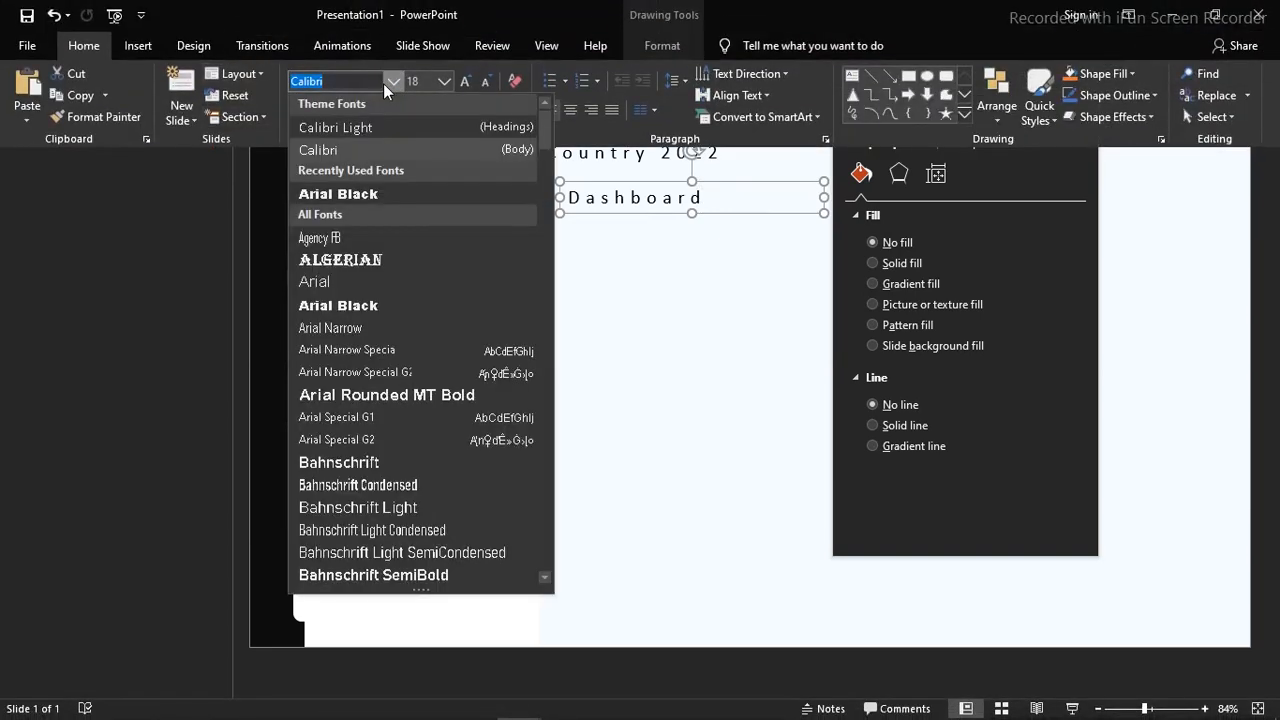
pyautogui.click(347, 306)
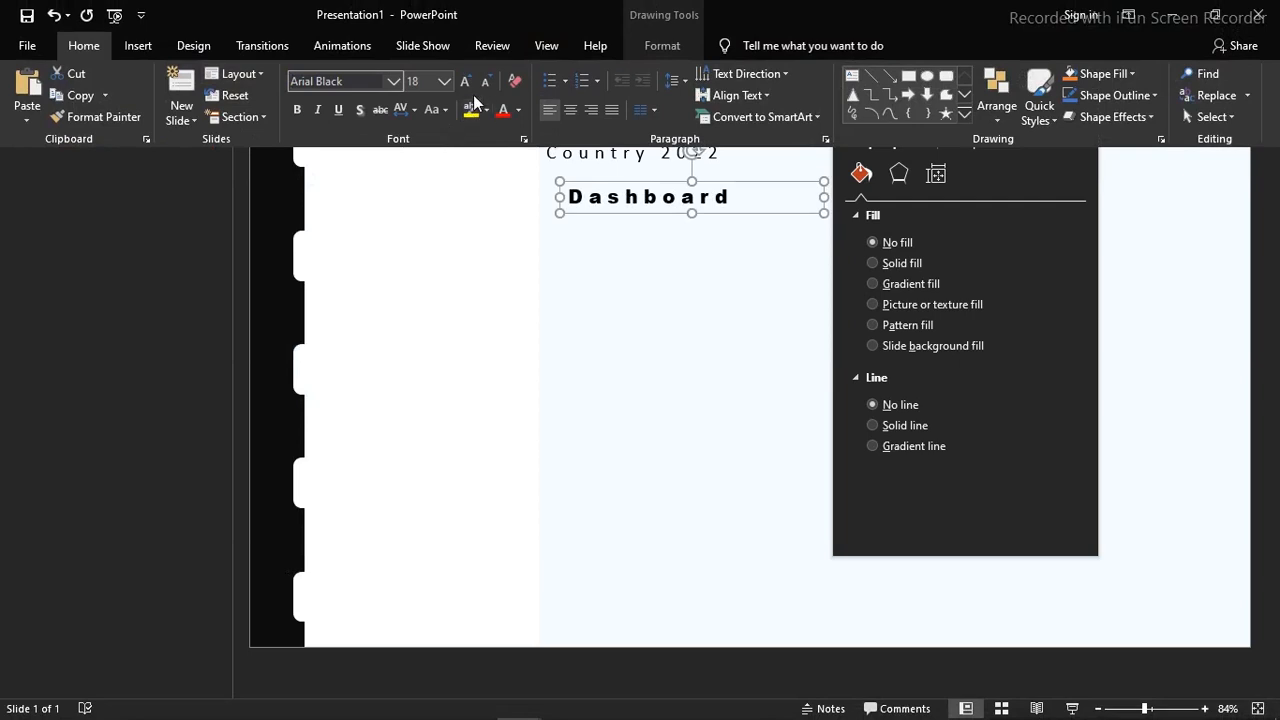
pyautogui.click(444, 81)
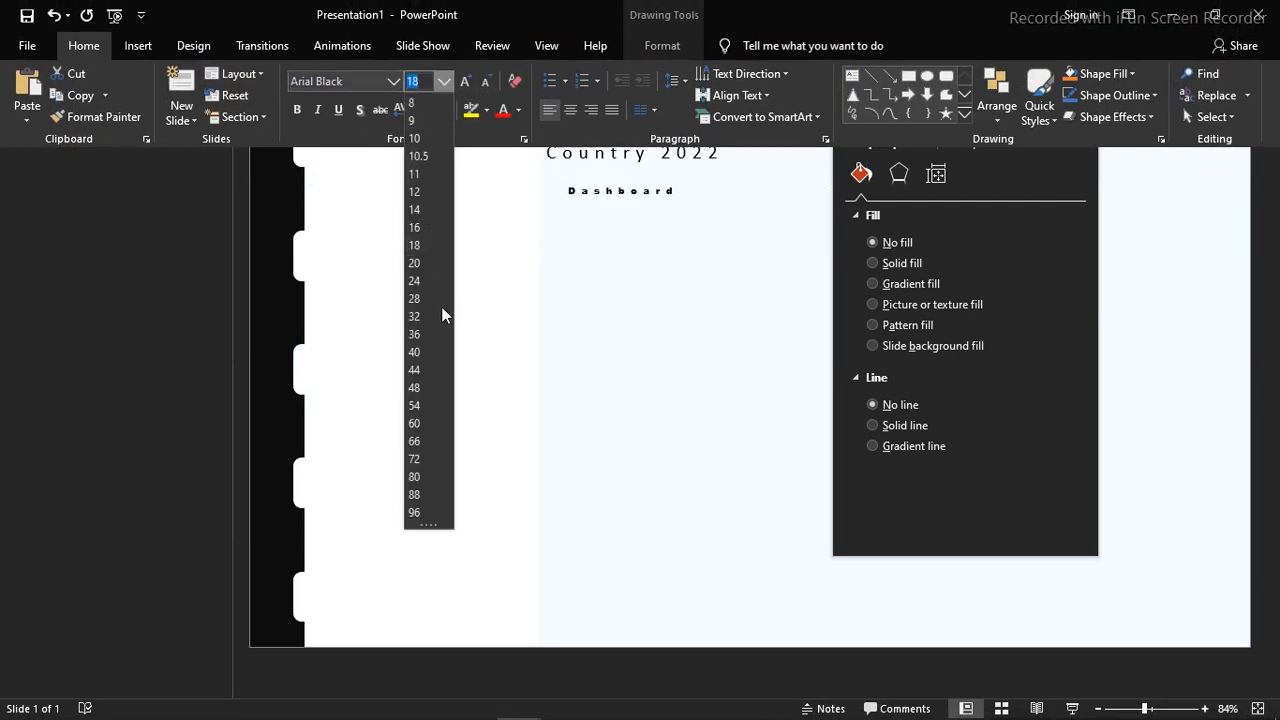
pyautogui.click(418, 350)
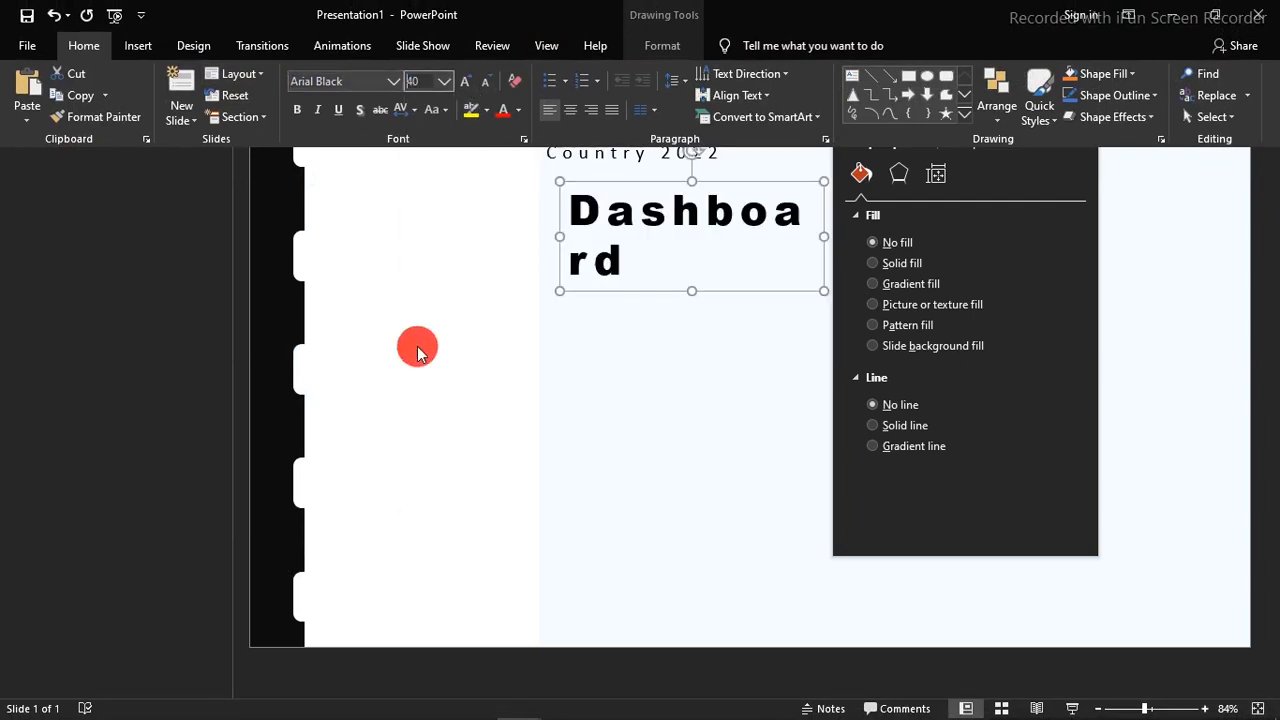
# Step: Reset the character spacing of the "Dashboard" text to Normal
pyautogui.click(445, 112)
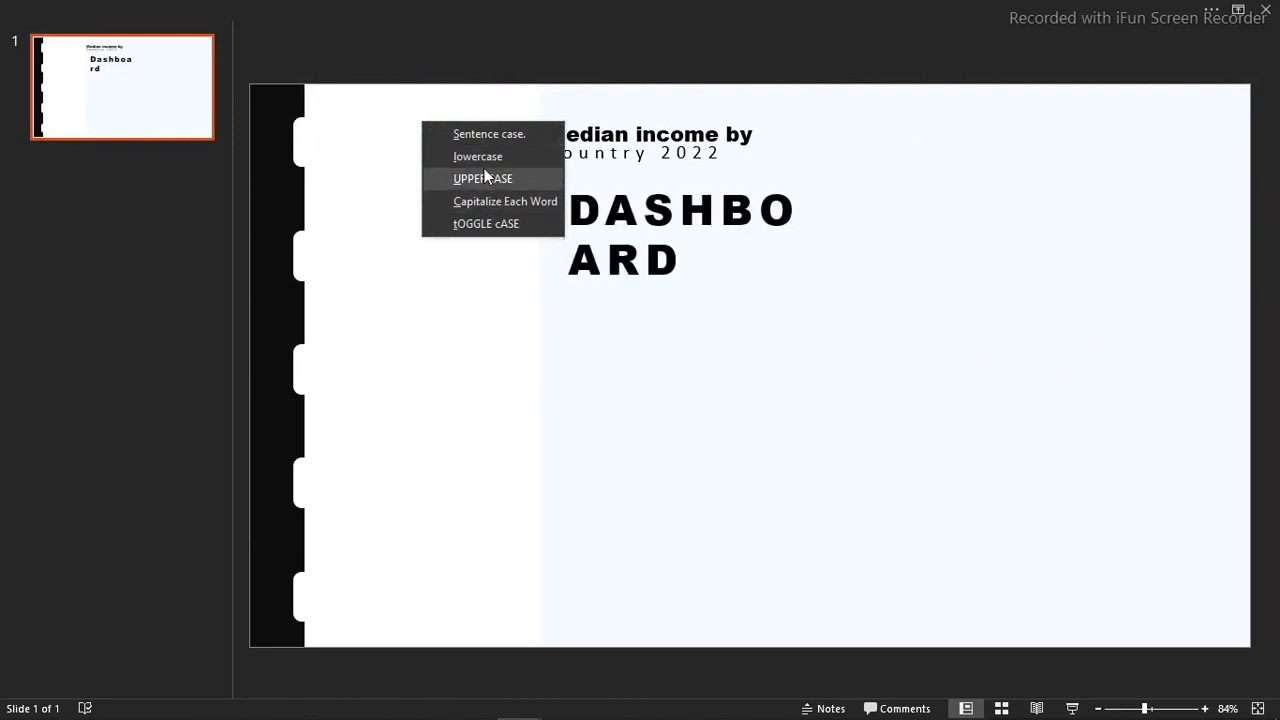
pyautogui.click(495, 334)
pyautogui.click(414, 110)
pyautogui.click(432, 186)
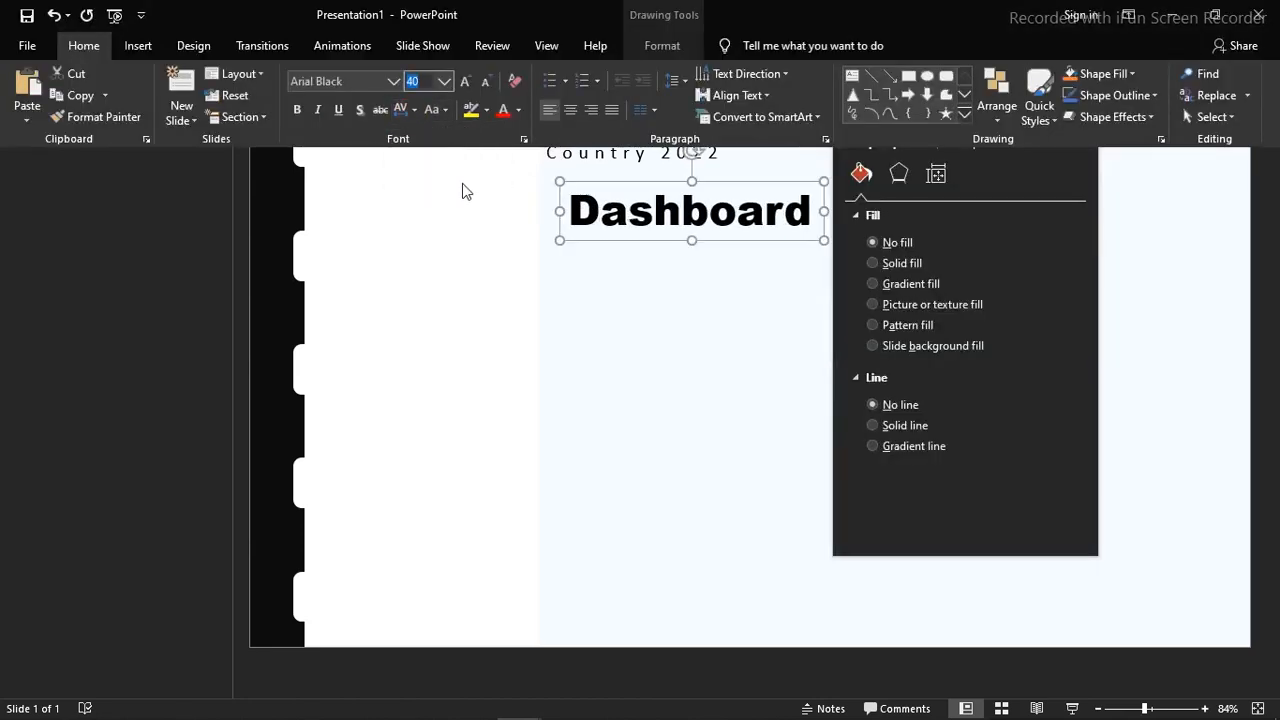
# Step: Change the font color of the "Dashboard" text to dark gray
pyautogui.click(518, 110)
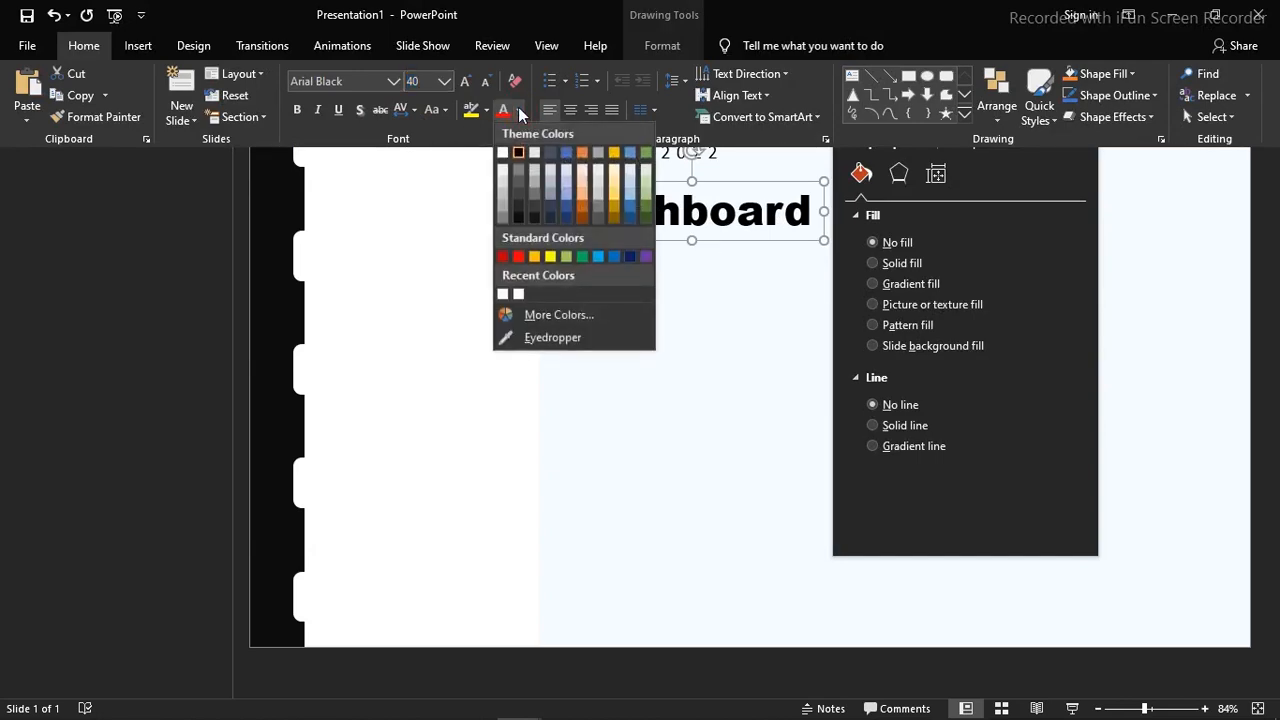
pyautogui.click(519, 193)
pyautogui.hotkey('ctrl', 'shift', 'F1')
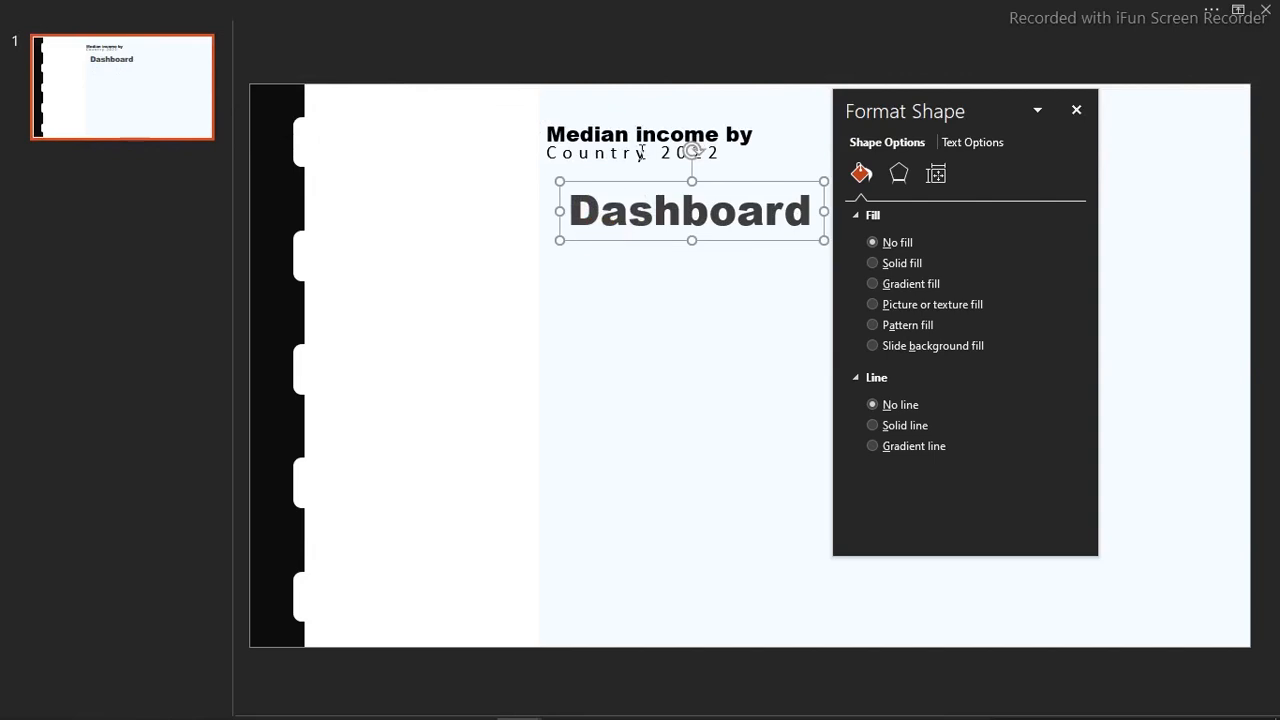
# Step: Change the font color of the "Median income by" text to dark gray
pyautogui.click(640, 128)
pyautogui.click(695, 177)
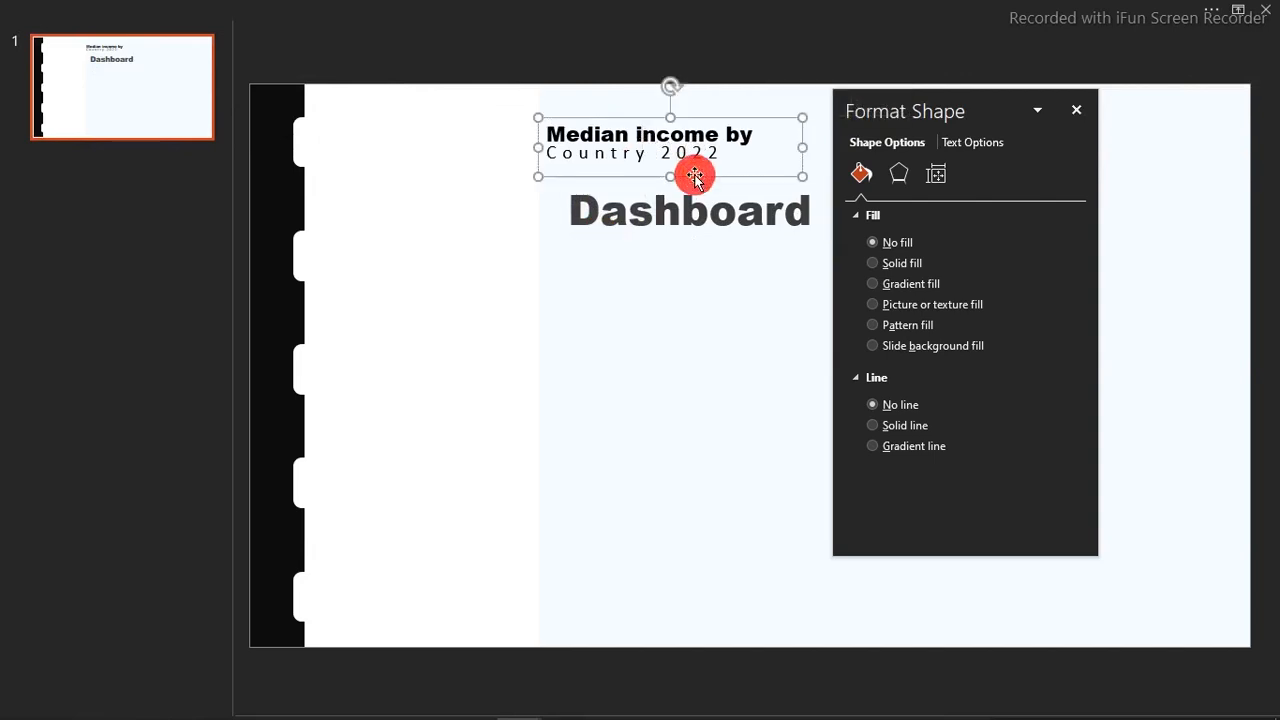
pyautogui.click(397, 9)
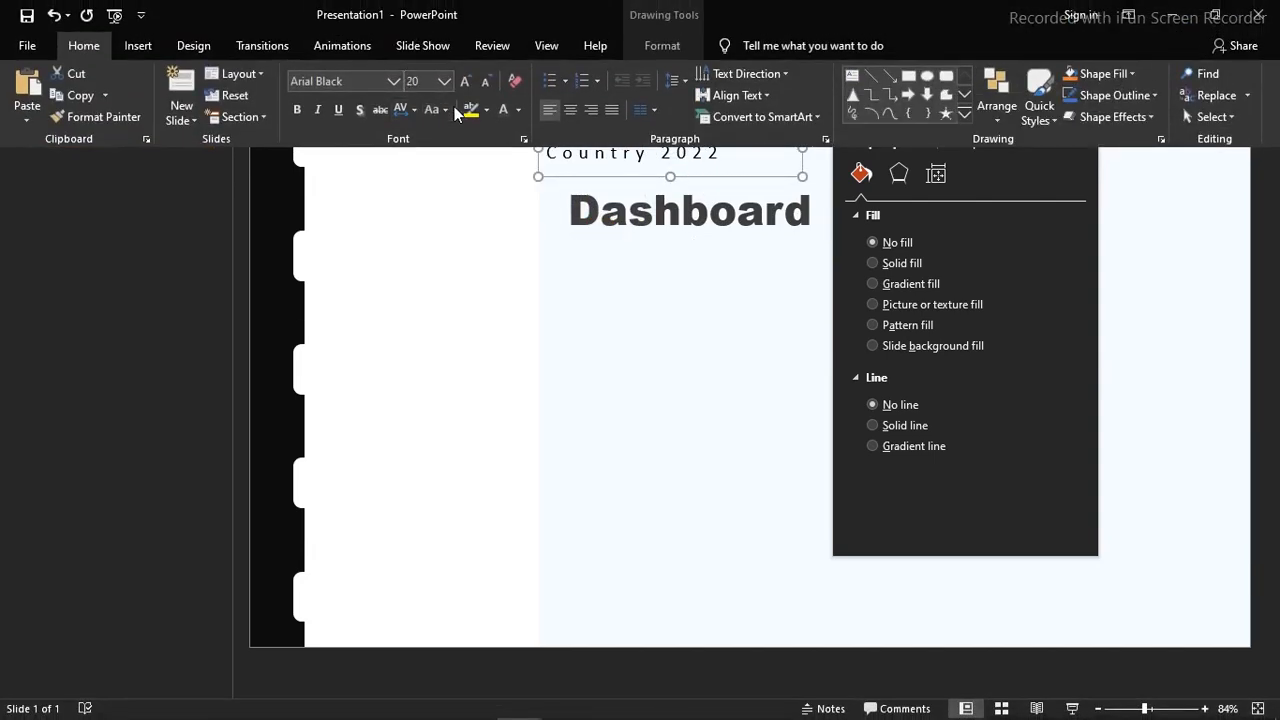
pyautogui.click(520, 111)
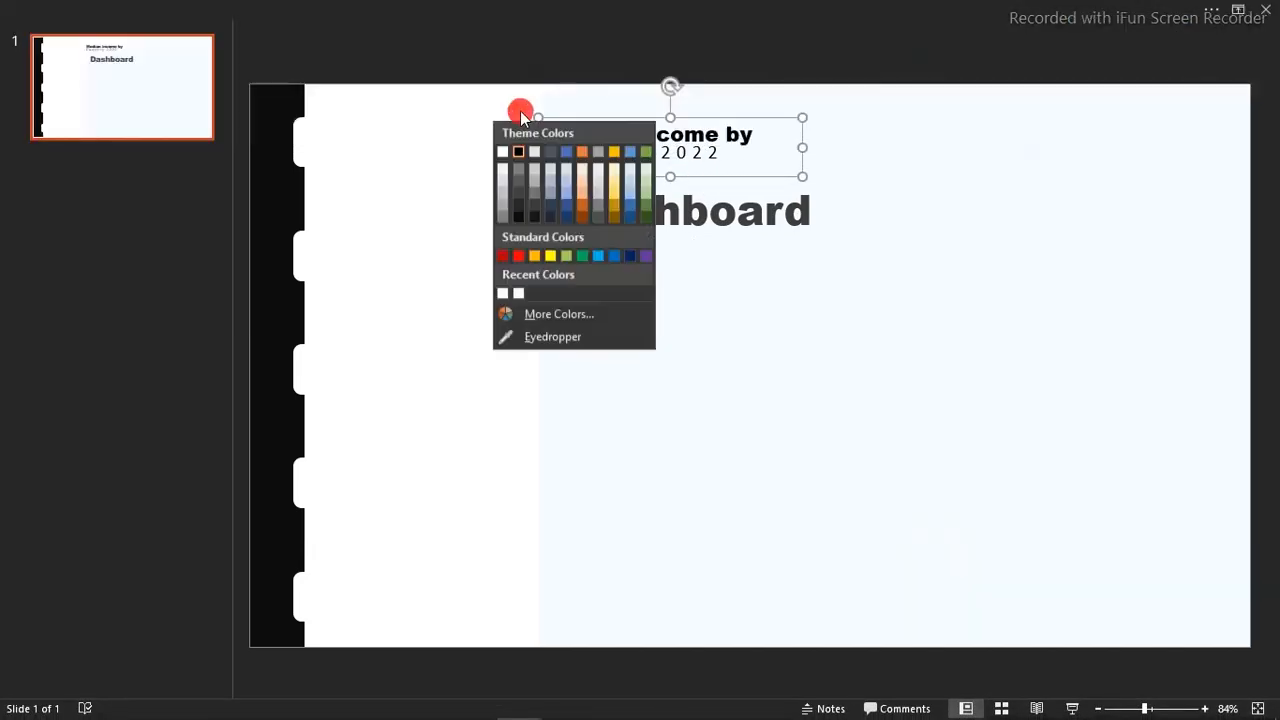
pyautogui.click(519, 185)
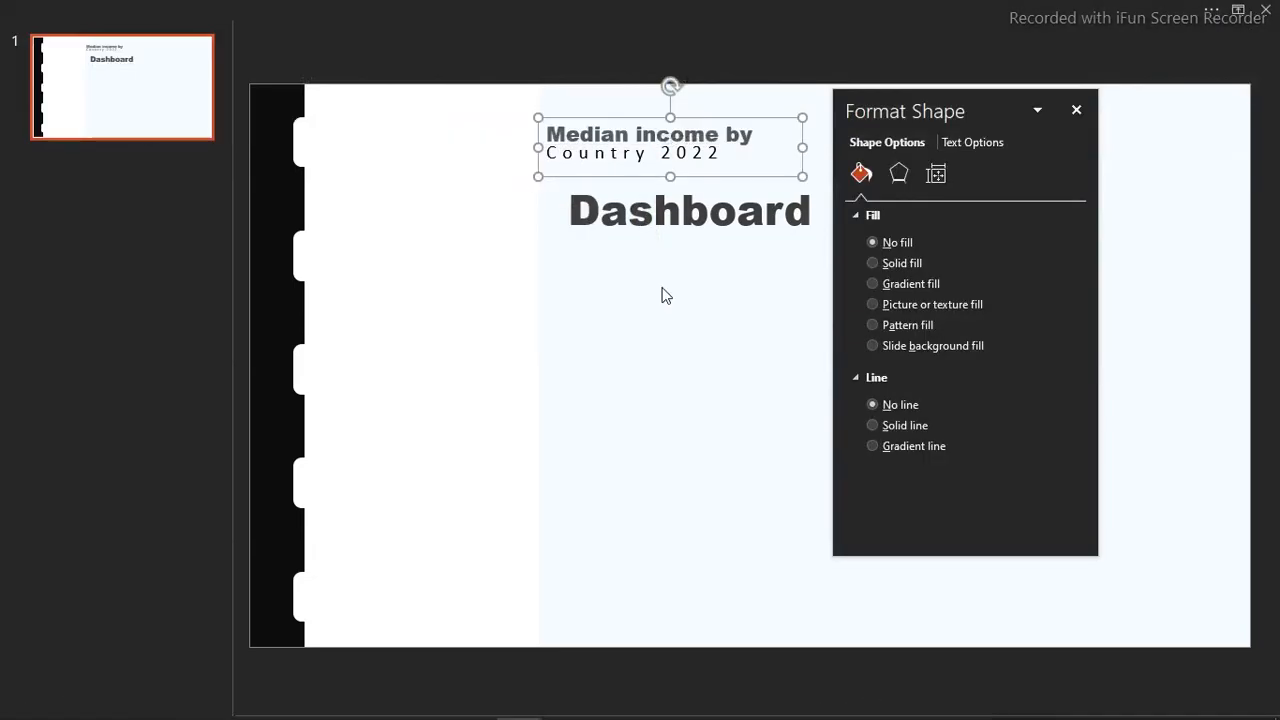
# Step: Move the "Dashboard" text box directly beneath "Country 2022", aligned to the left edge of the other title lines
pyautogui.click(748, 240)
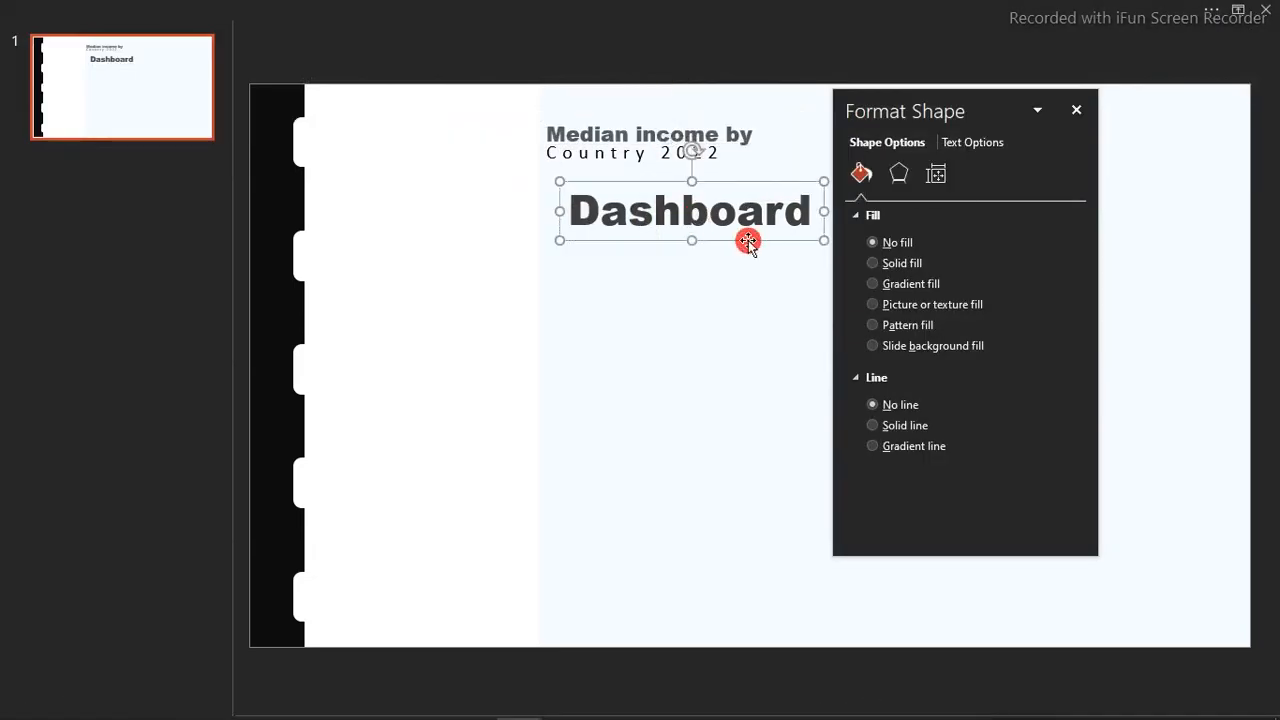
pyautogui.moveTo(748, 240); pyautogui.dragTo(719, 215)
pyautogui.click(720, 214)
pyautogui.click(726, 295)
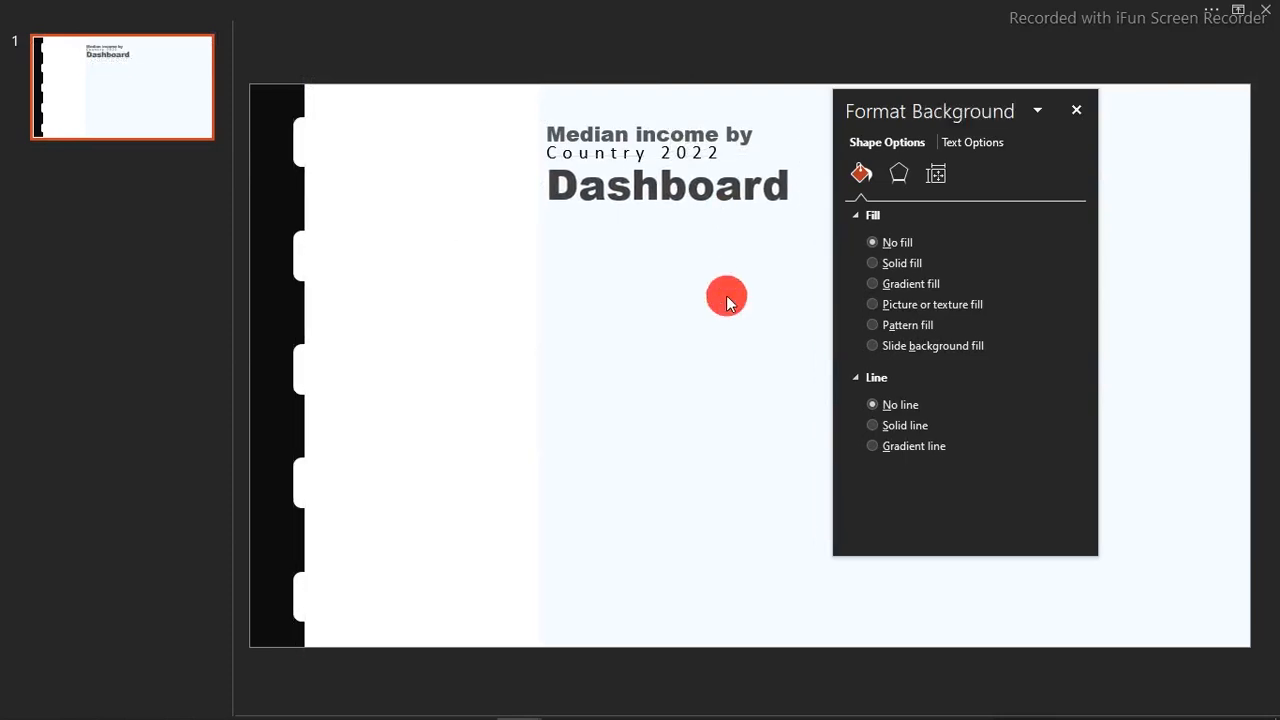
# Step: Draw a vertical line along the left edge of the three title lines and set its width to 2.75 pt
pyautogui.click(640, 8)
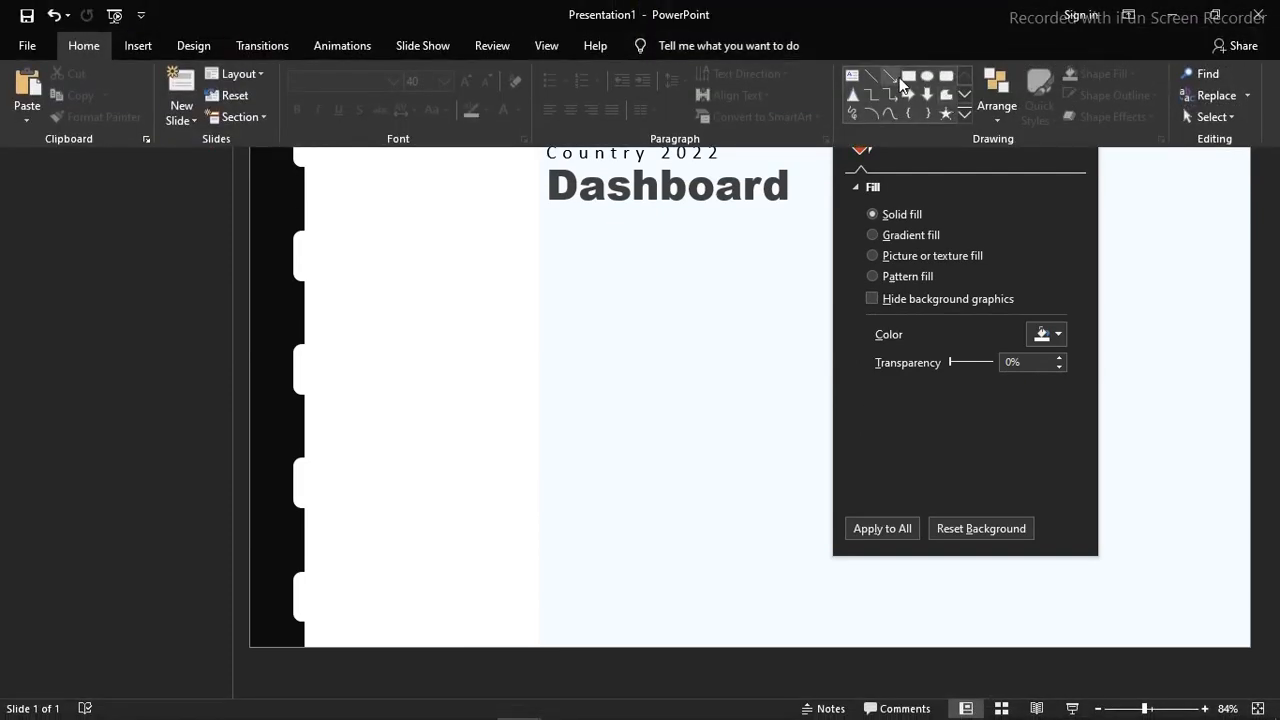
pyautogui.click(872, 78)
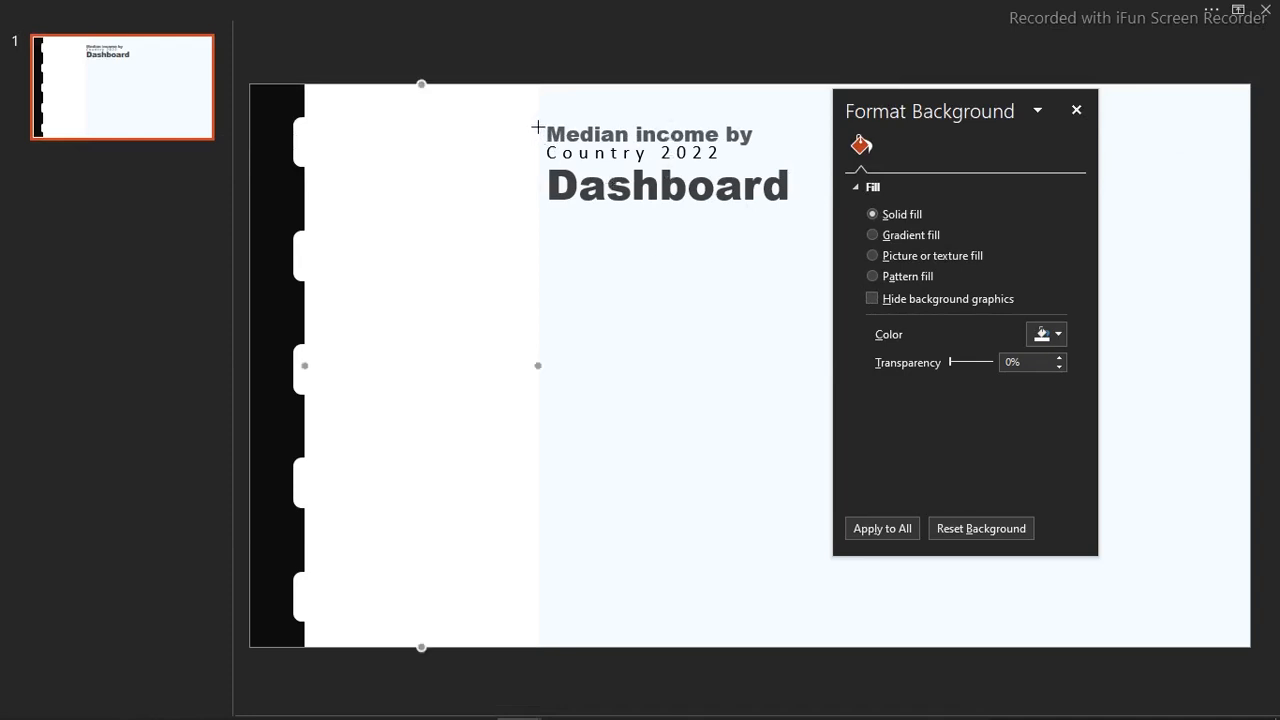
pyautogui.moveTo(538, 126); pyautogui.dragTo(538, 198)
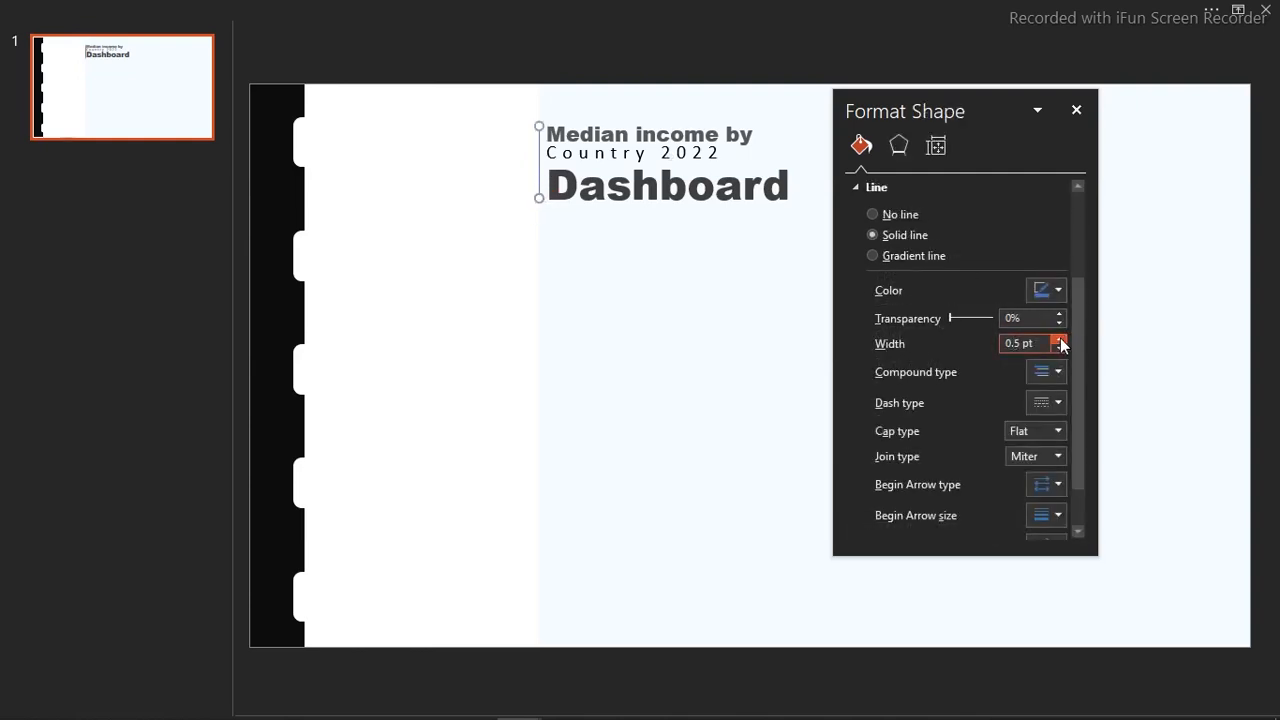
pyautogui.click(1058, 338)
pyautogui.doubleClick(1058, 338)
pyautogui.tripleClick(1058, 338)
pyautogui.doubleClick(1058, 338)
pyautogui.click(1059, 339)
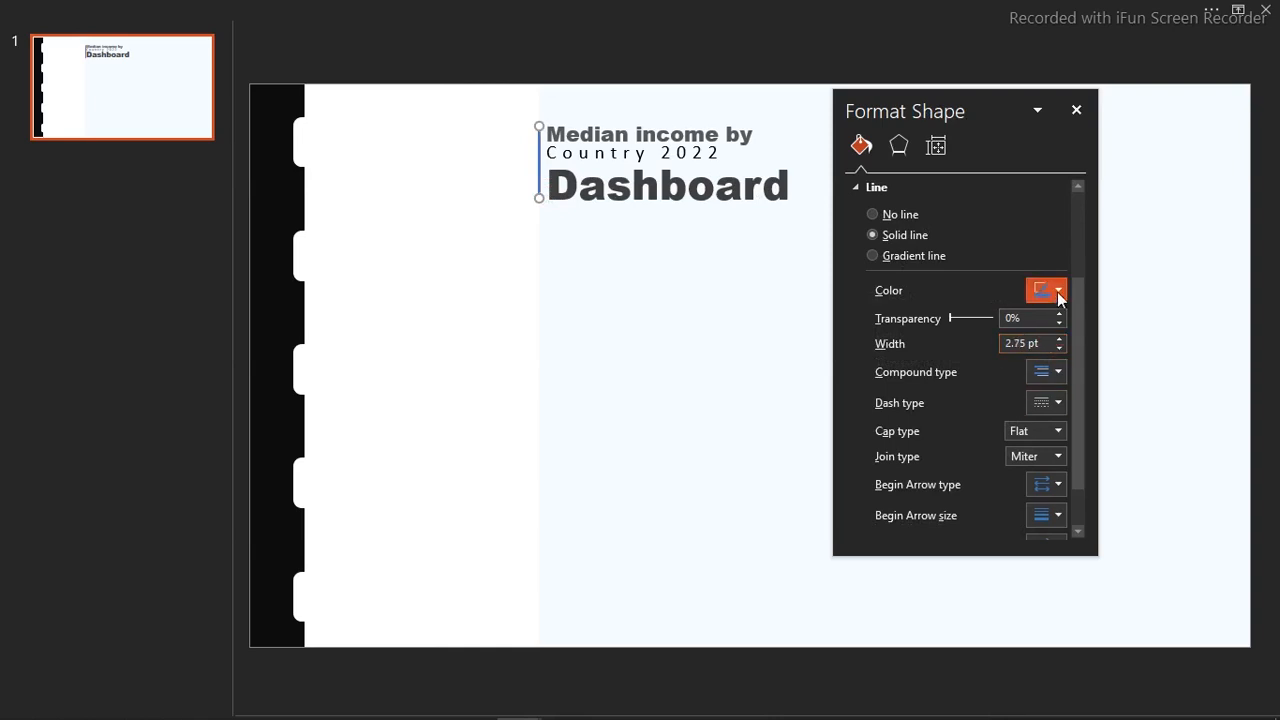
# Step: Recolor the vertical line beside the title to a medium gray theme color
pyautogui.click(1059, 289)
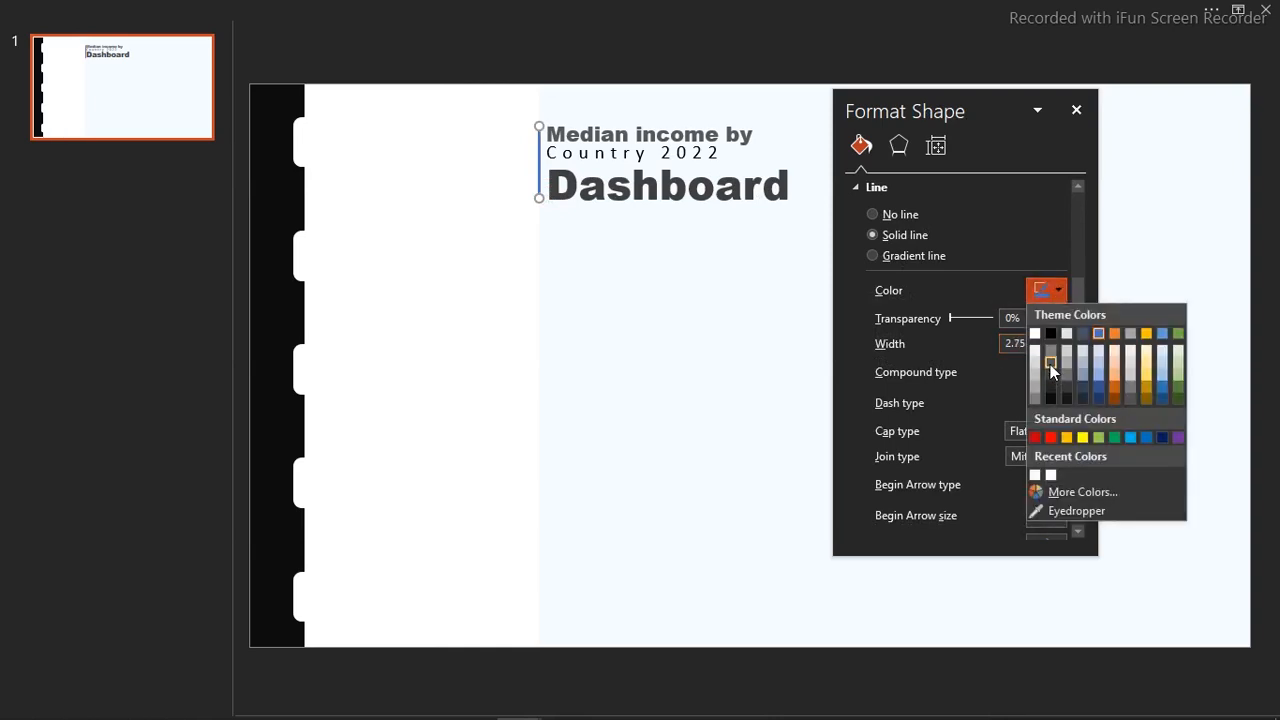
pyautogui.click(1050, 364)
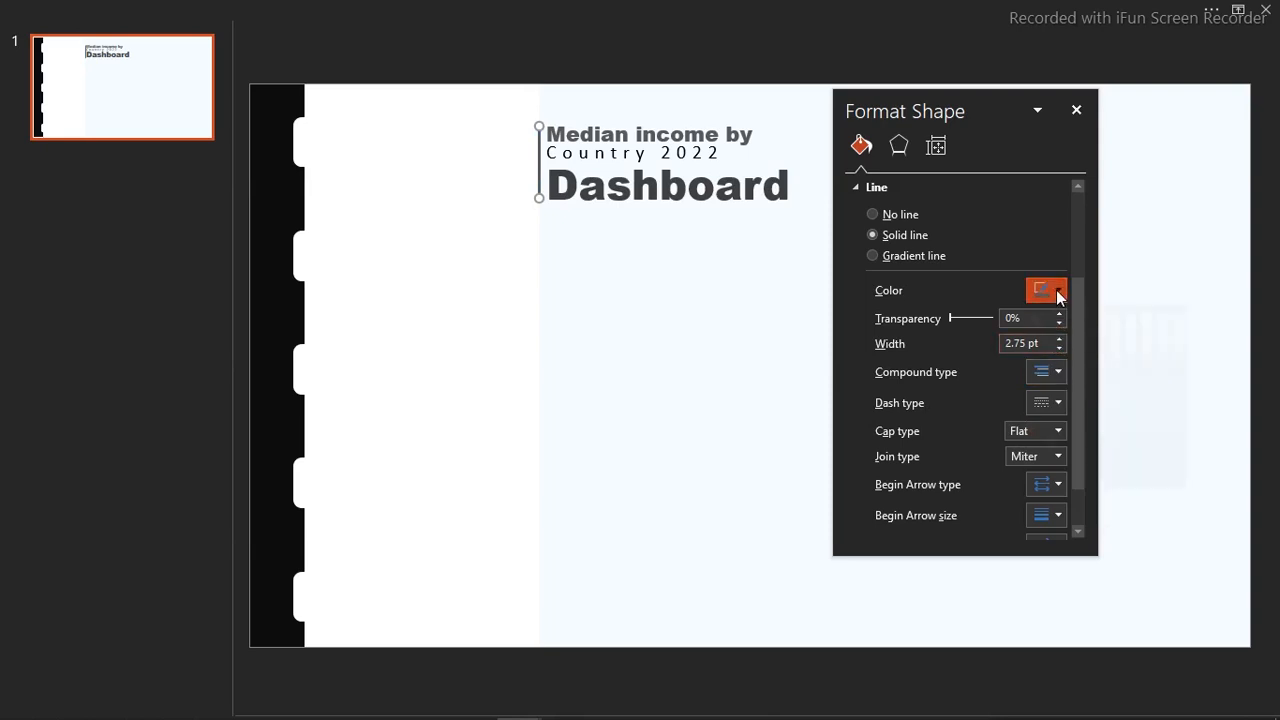
pyautogui.click(1057, 290)
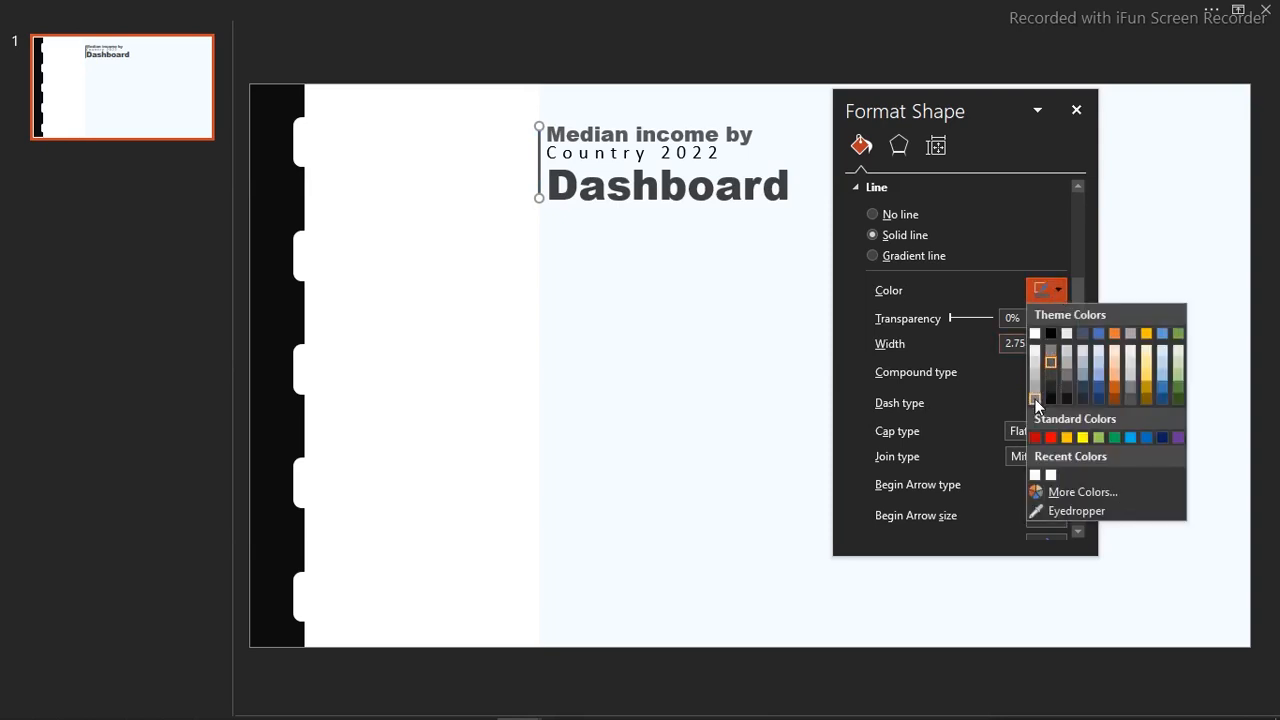
pyautogui.click(1035, 399)
pyautogui.click(683, 345)
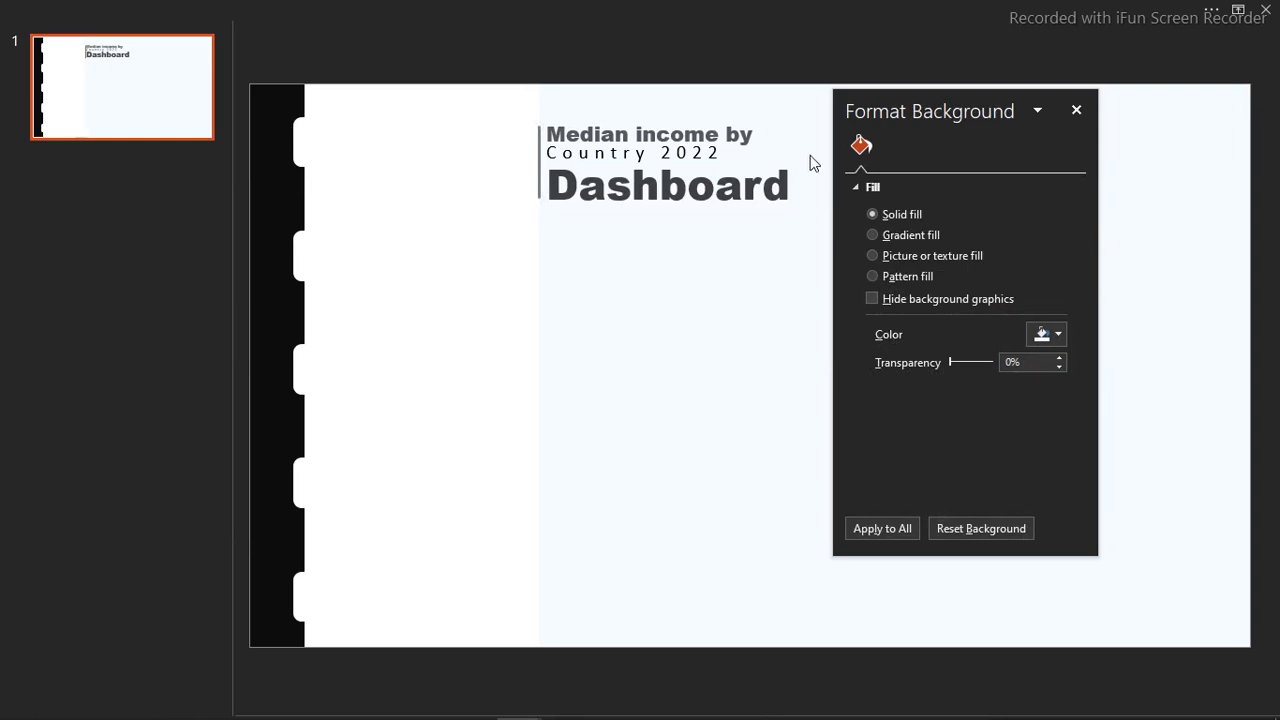
# Step: Draw a circle about 0.77" in diameter on the light blue area below the title
pyautogui.click(706, 9)
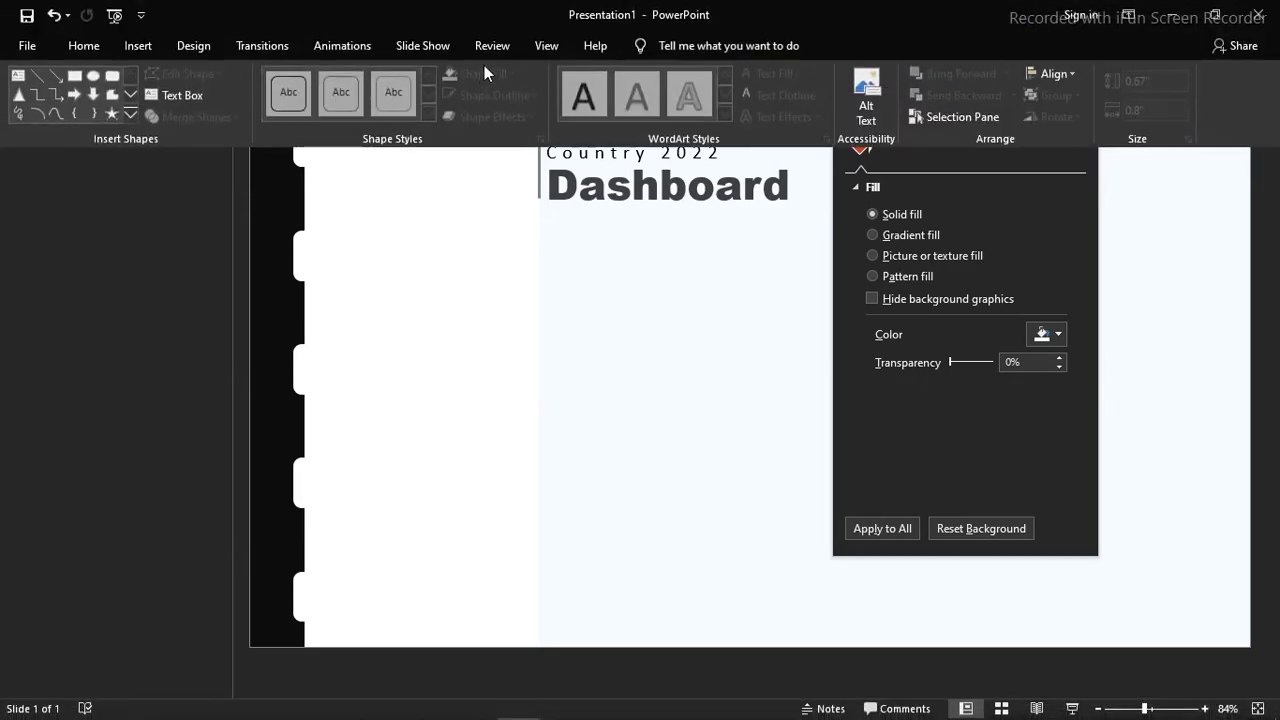
pyautogui.click(91, 80)
pyautogui.moveTo(580, 331); pyautogui.dragTo(640, 390)
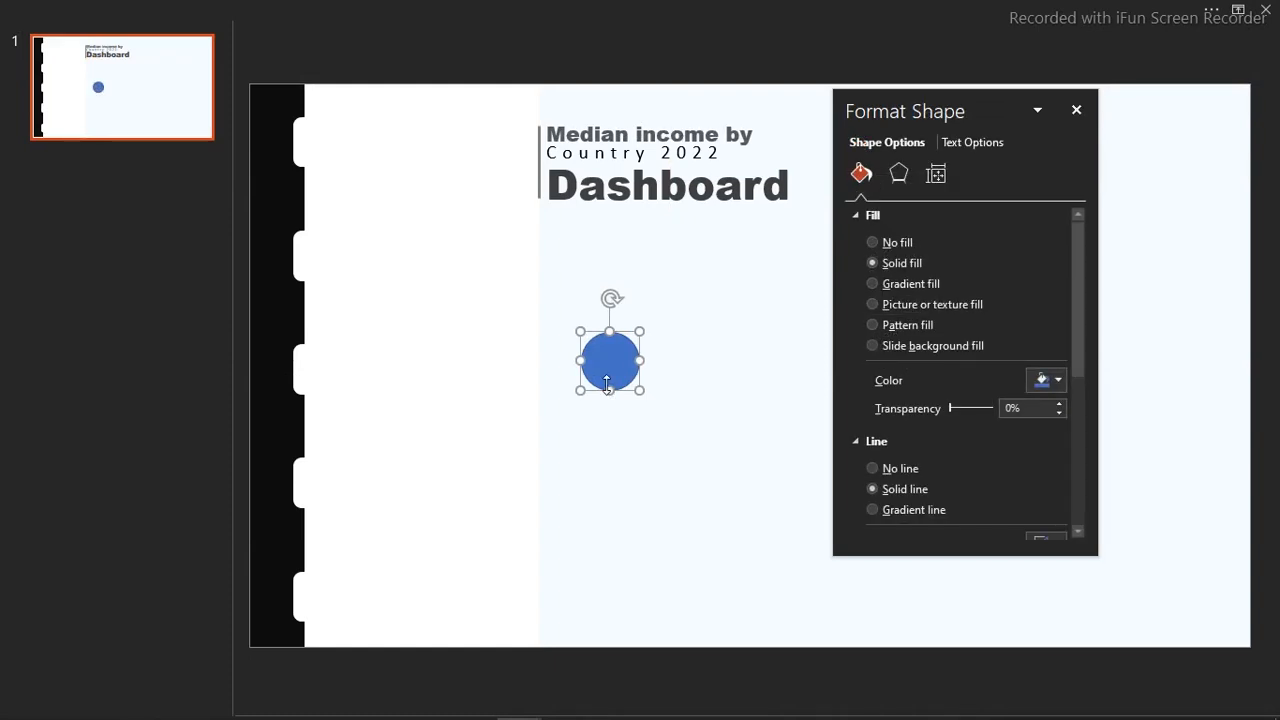
# Step: Set both the height and the width of the circle to 0.28"
pyautogui.click(729, 6)
pyautogui.click(1137, 82)
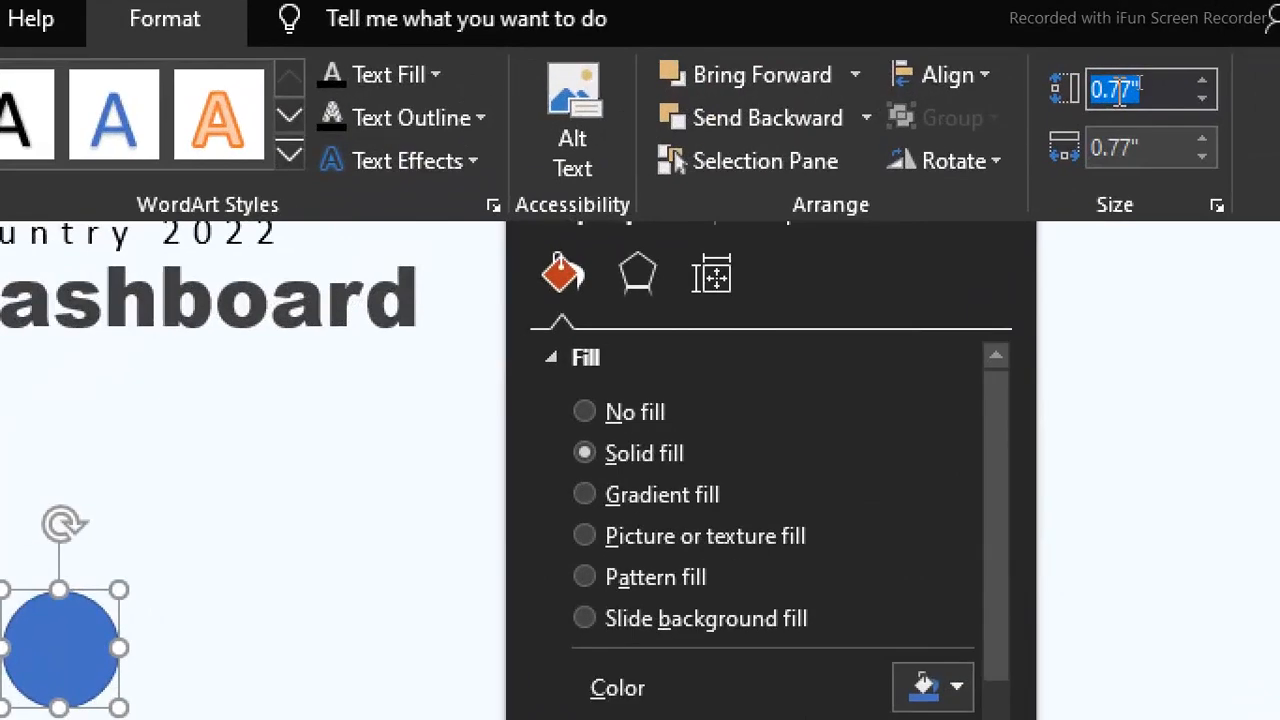
pyautogui.write('0')
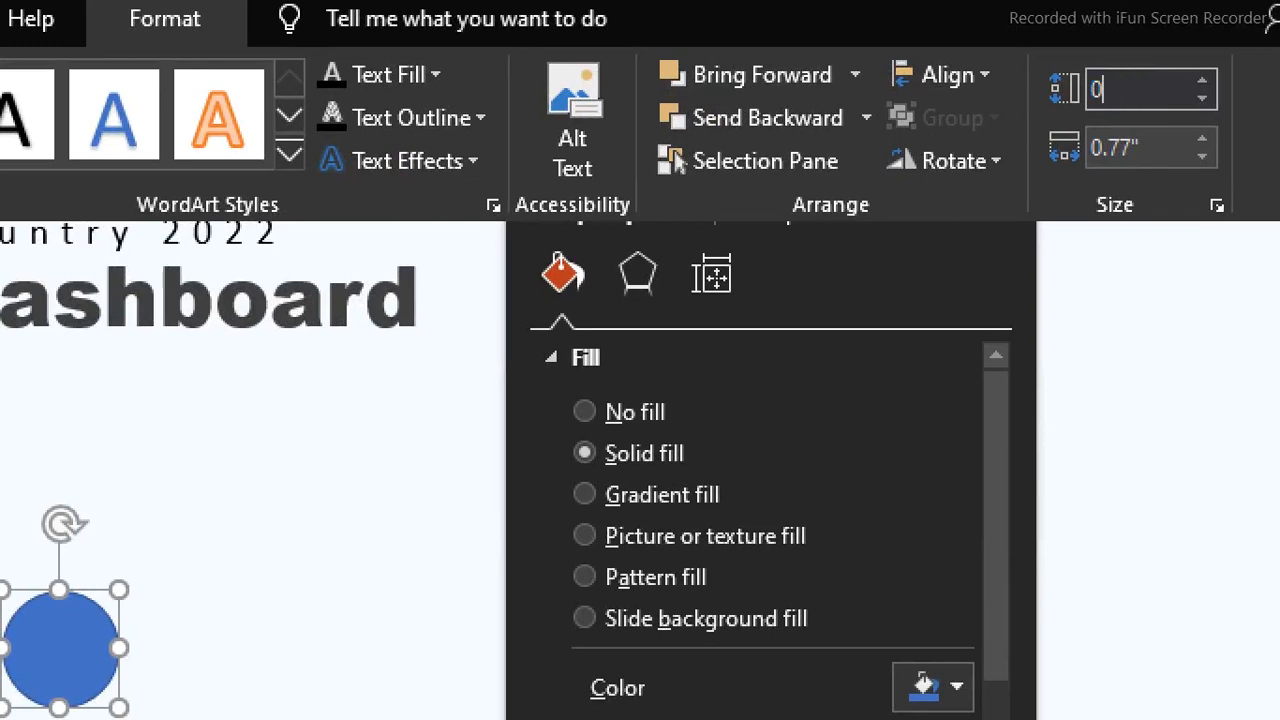
pyautogui.write('.28')
pyautogui.press('Tab')
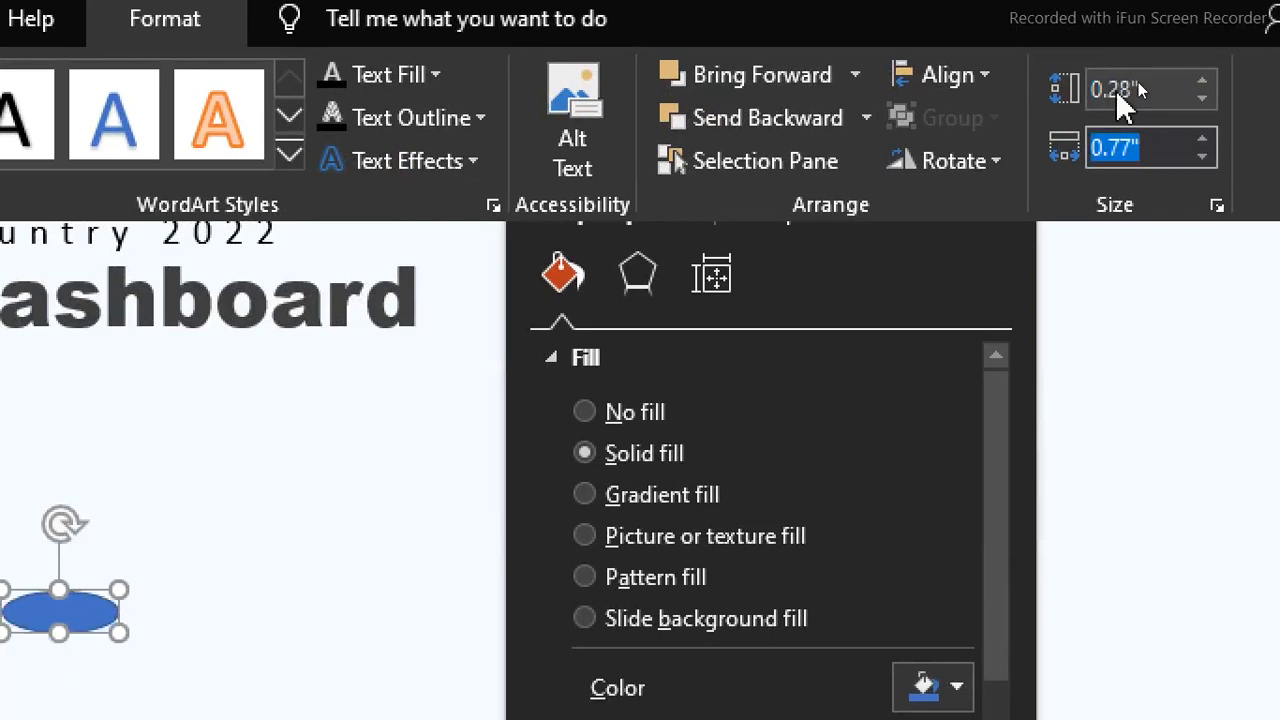
pyautogui.write('0.28')
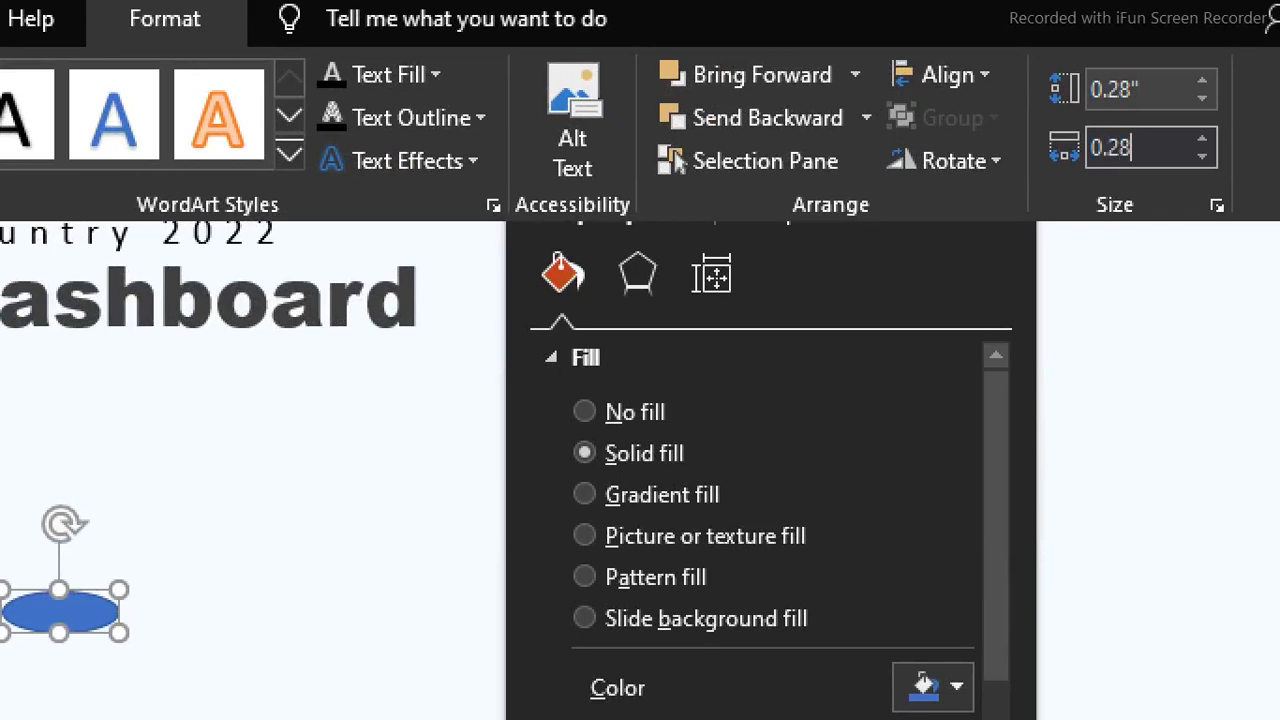
pyautogui.press('Return')
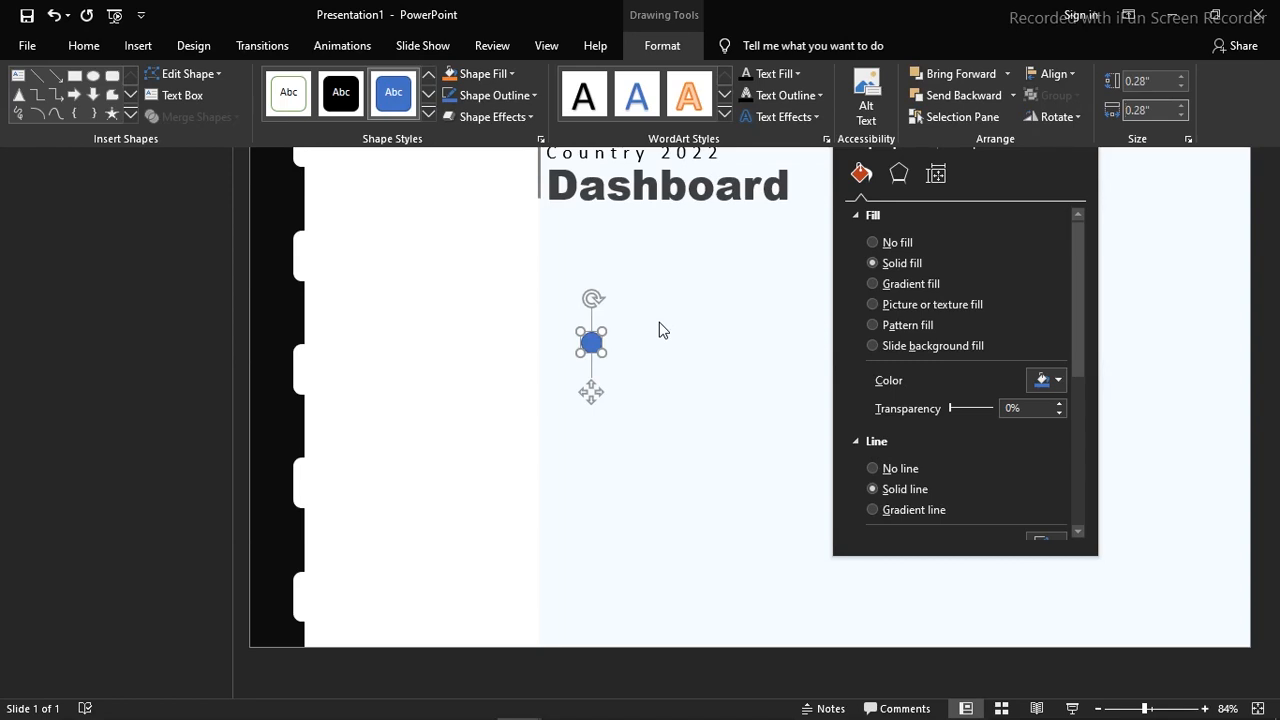
# Step: Fill the small circle with near-black and set its outline color to white
pyautogui.click(659, 322)
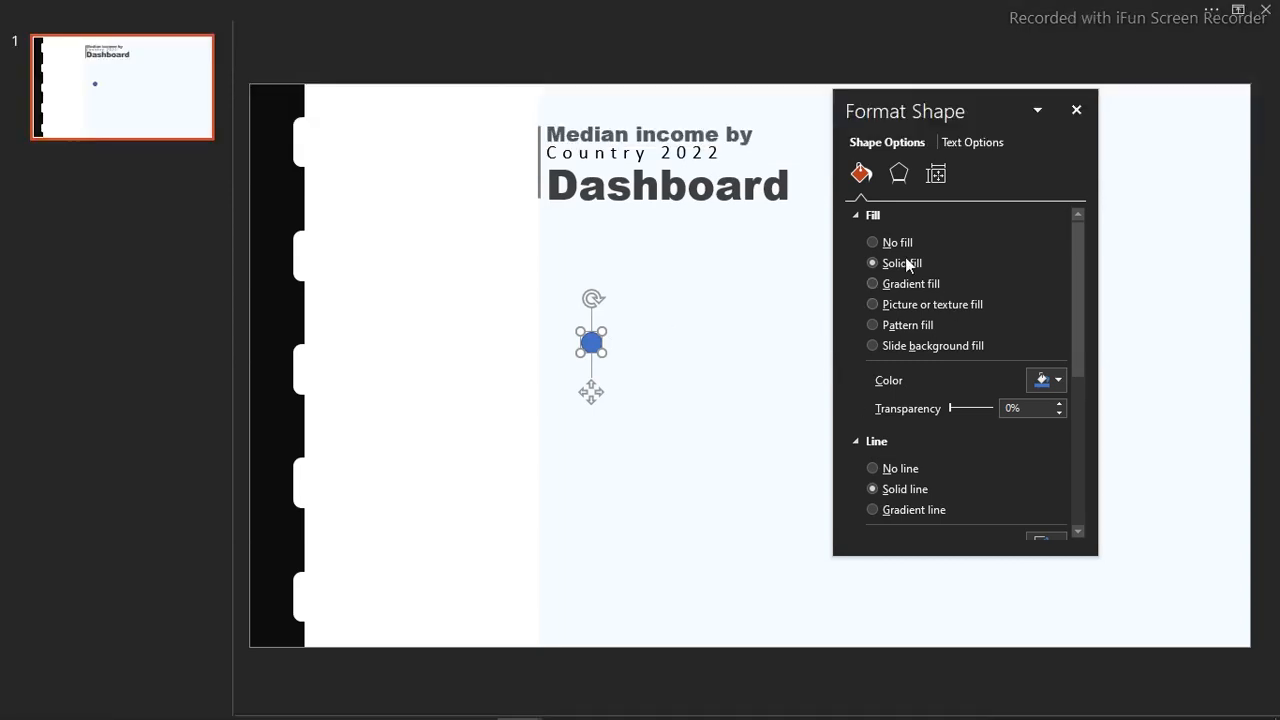
pyautogui.click(1060, 380)
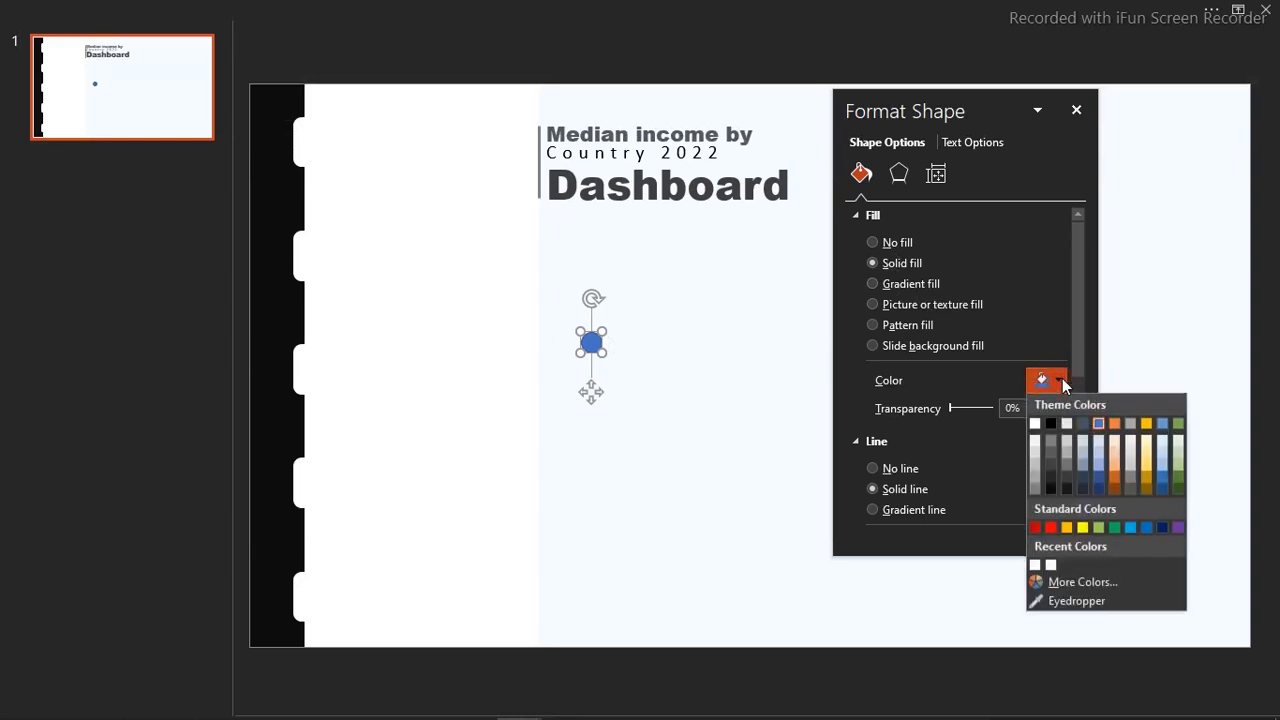
pyautogui.click(1051, 480)
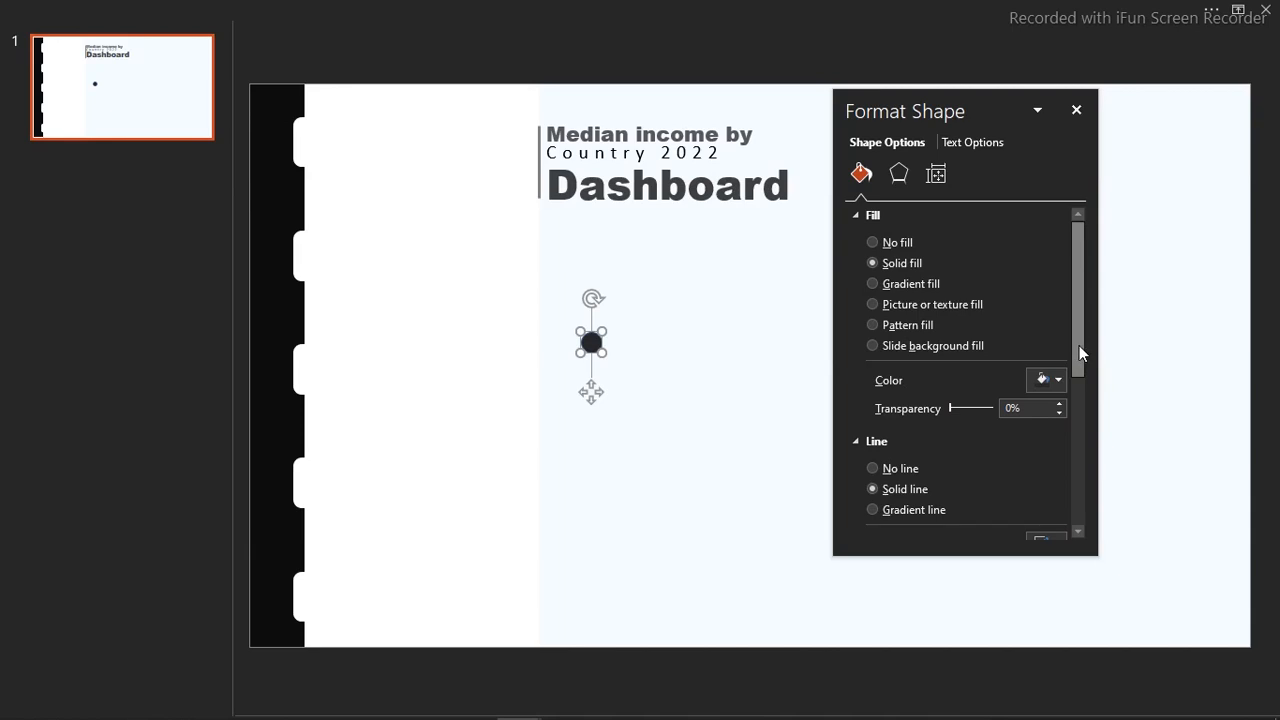
pyautogui.moveTo(1079, 345); pyautogui.dragTo(1080, 412)
pyautogui.click(1055, 375)
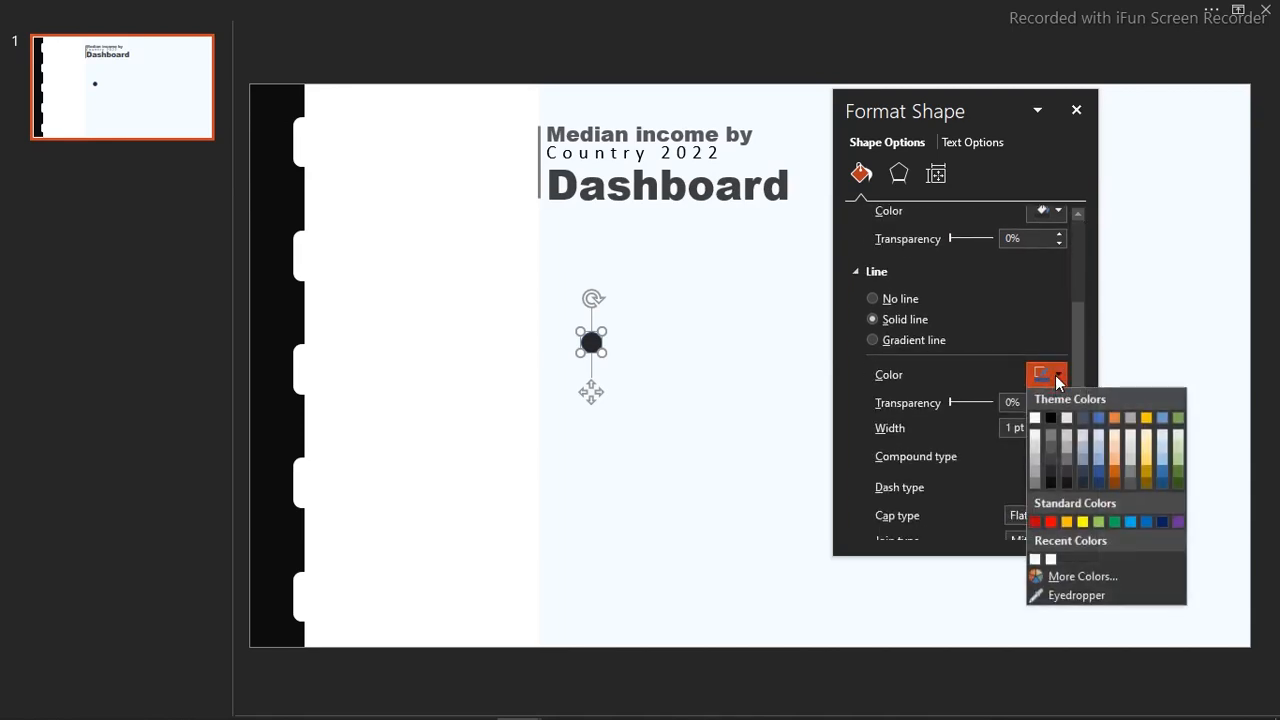
pyautogui.click(1034, 422)
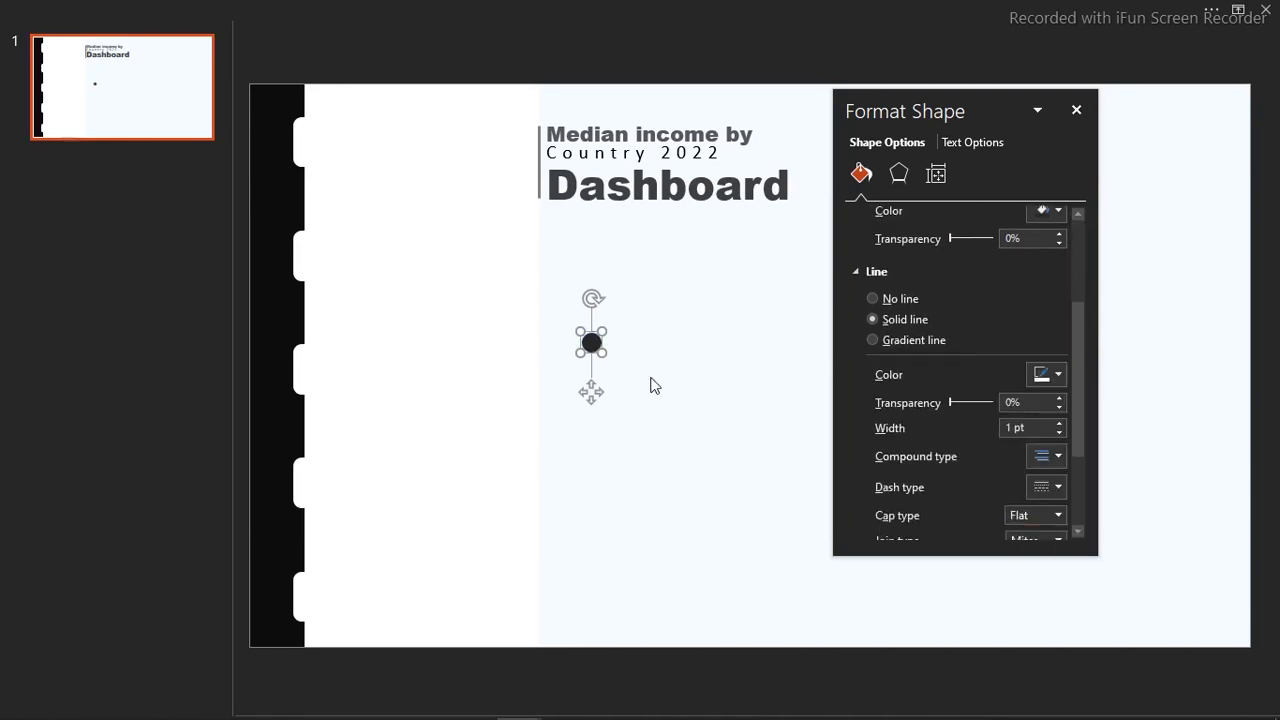
# Step: Move the circle onto the edge between the white and light blue panels below the title, and set its outline width to 7.5 pt
pyautogui.moveTo(591, 391); pyautogui.dragTo(538, 331)
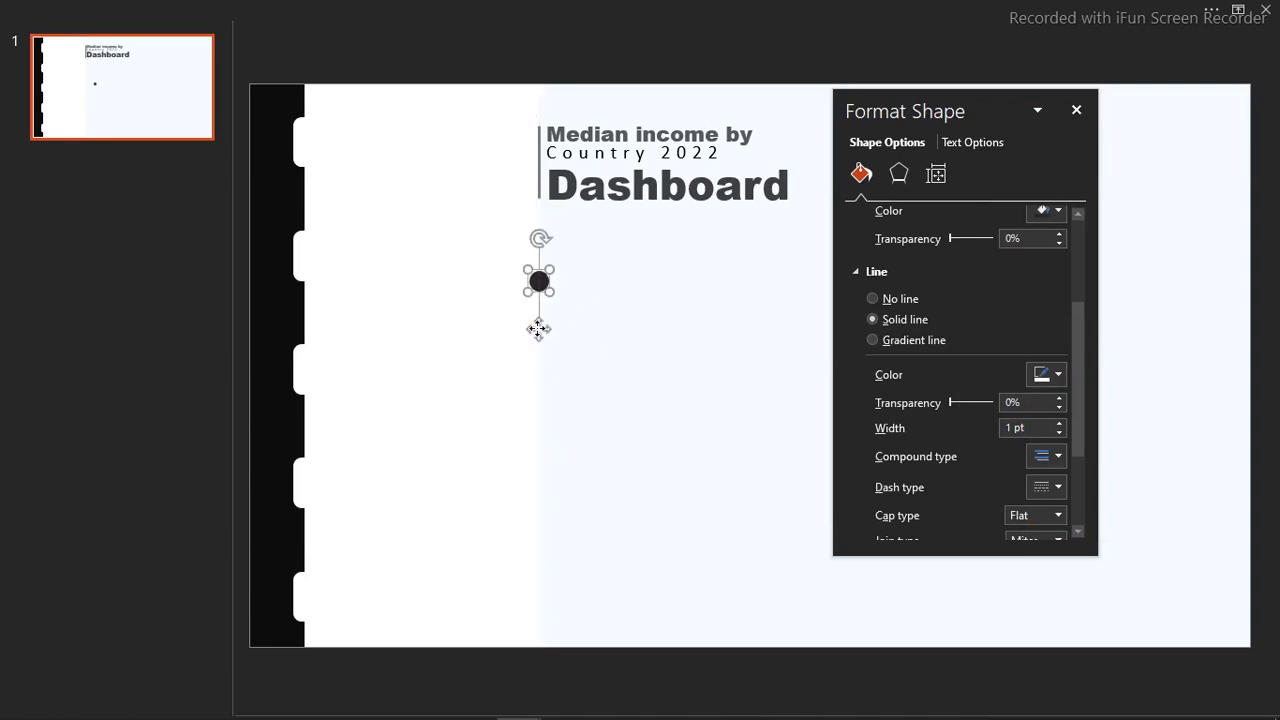
pyautogui.click(1060, 423)
pyautogui.click(1060, 423)
pyautogui.click(1060, 423)
pyautogui.click(1060, 423)
pyautogui.click(1060, 423)
pyautogui.click(1060, 423)
pyautogui.tripleClick(1060, 423)
pyautogui.tripleClick(1060, 423)
pyautogui.tripleClick(1060, 423)
pyautogui.tripleClick(1060, 423)
pyautogui.click(1060, 423)
pyautogui.doubleClick(1060, 423)
pyautogui.click(1060, 423)
pyautogui.doubleClick(1060, 423)
pyautogui.doubleClick(1060, 423)
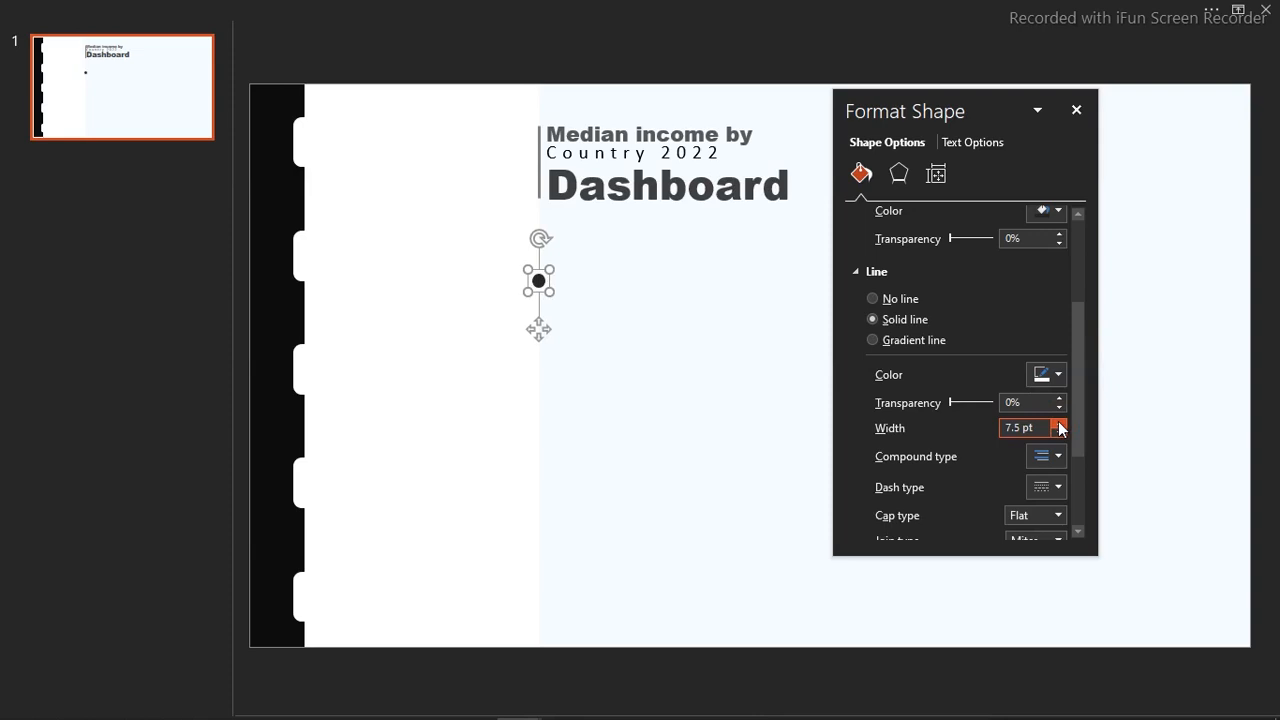
# Step: Apply the outer Offset: Right shadow preset to the circle
pyautogui.click(898, 174)
pyautogui.click(882, 216)
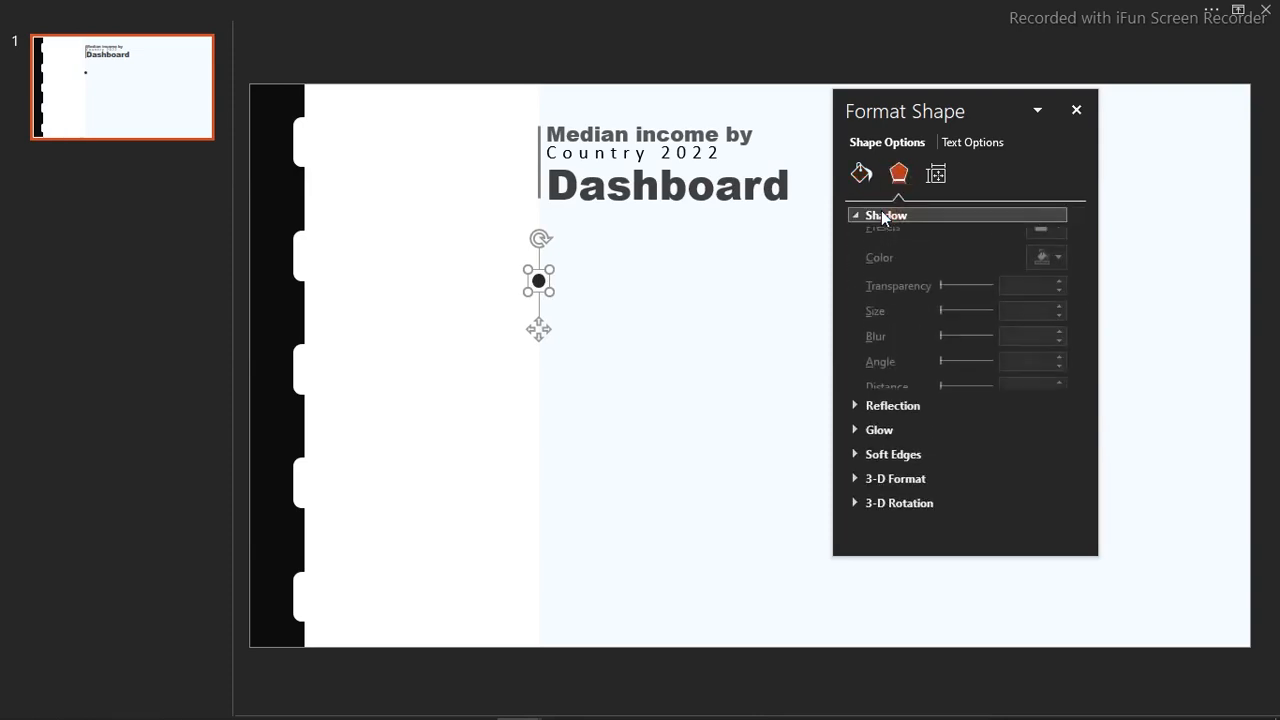
pyautogui.click(1048, 243)
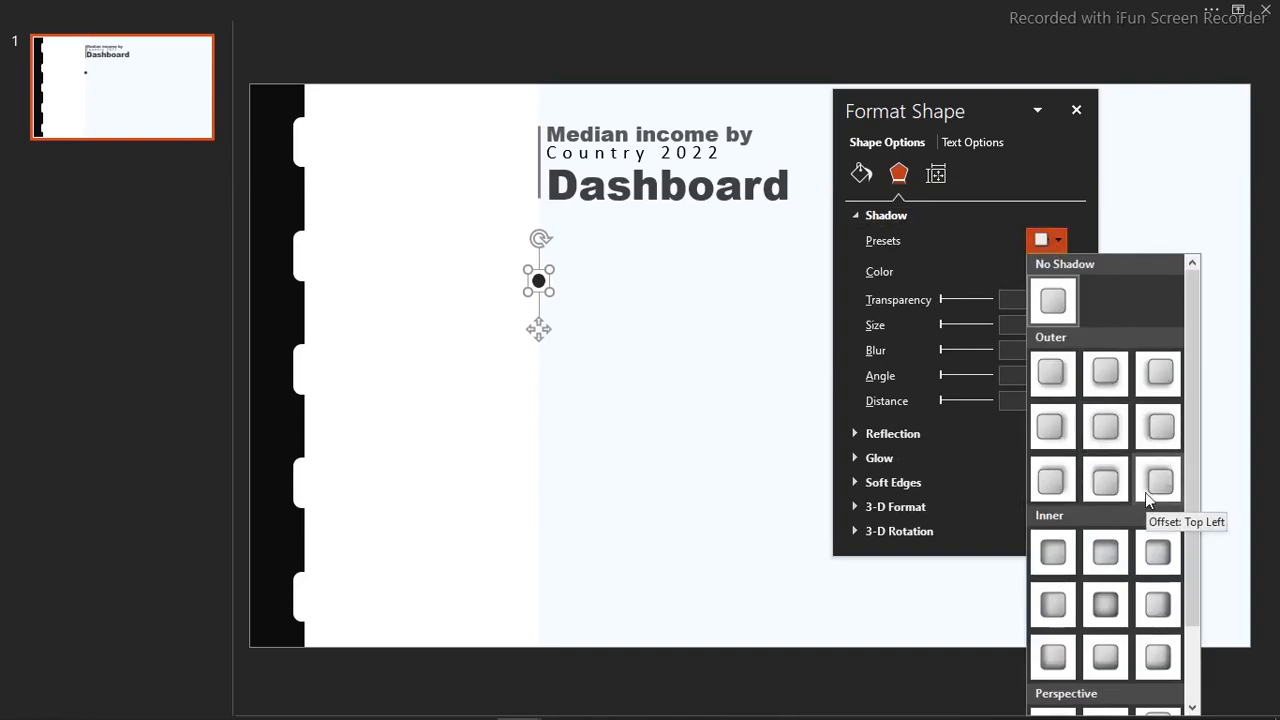
pyautogui.click(1057, 424)
pyautogui.click(613, 375)
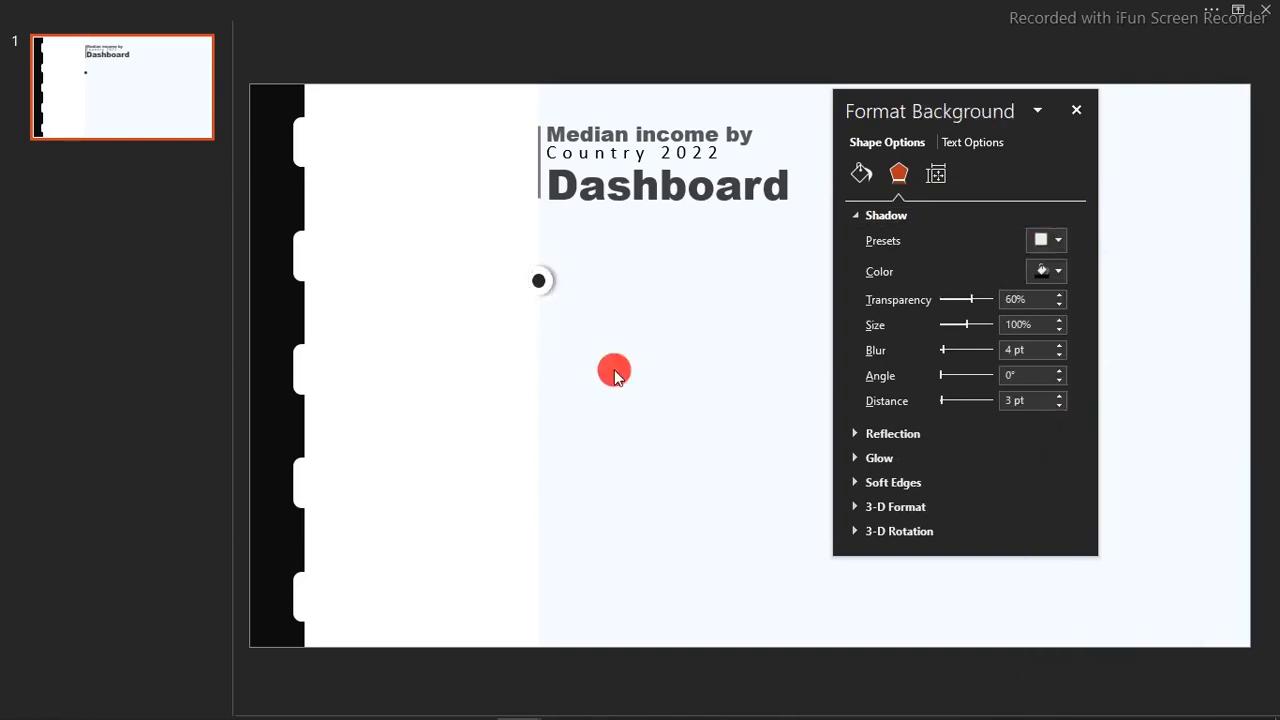
# Step: Move the small dark circle slightly up along the edge between the white and light blue panels, and close its formatting options
pyautogui.click(540, 283)
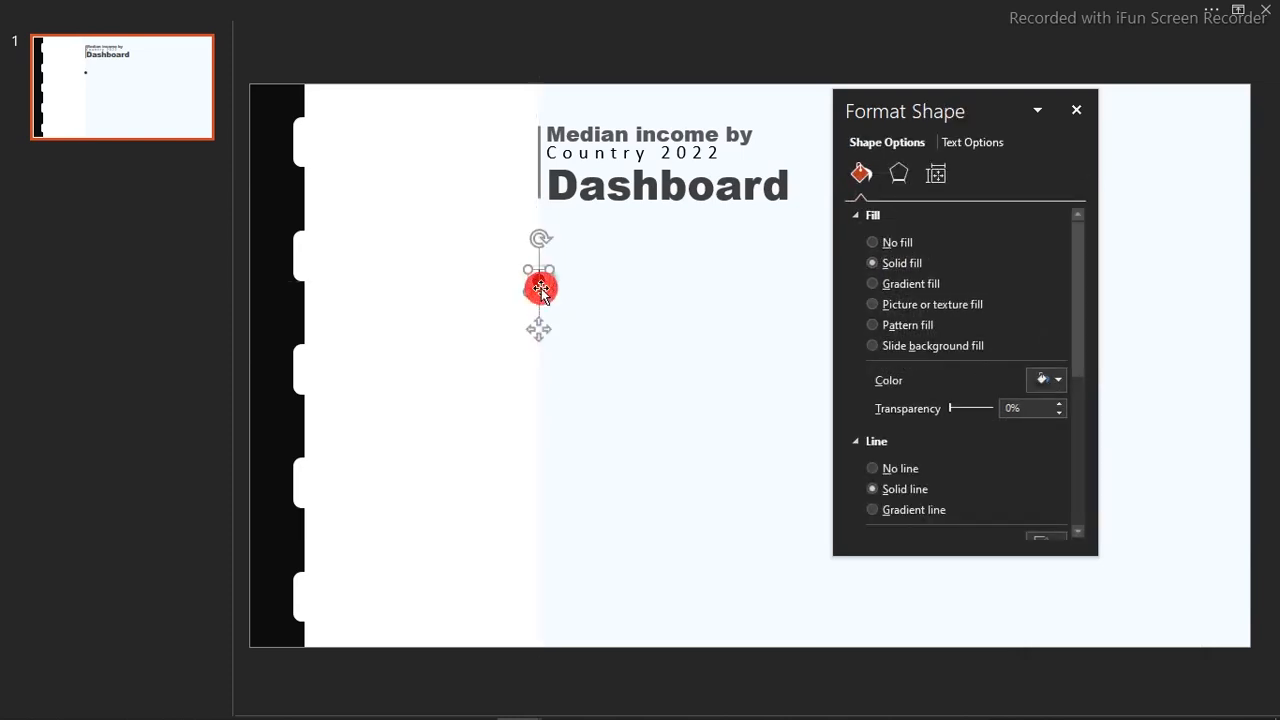
pyautogui.moveTo(538, 331); pyautogui.dragTo(540, 323)
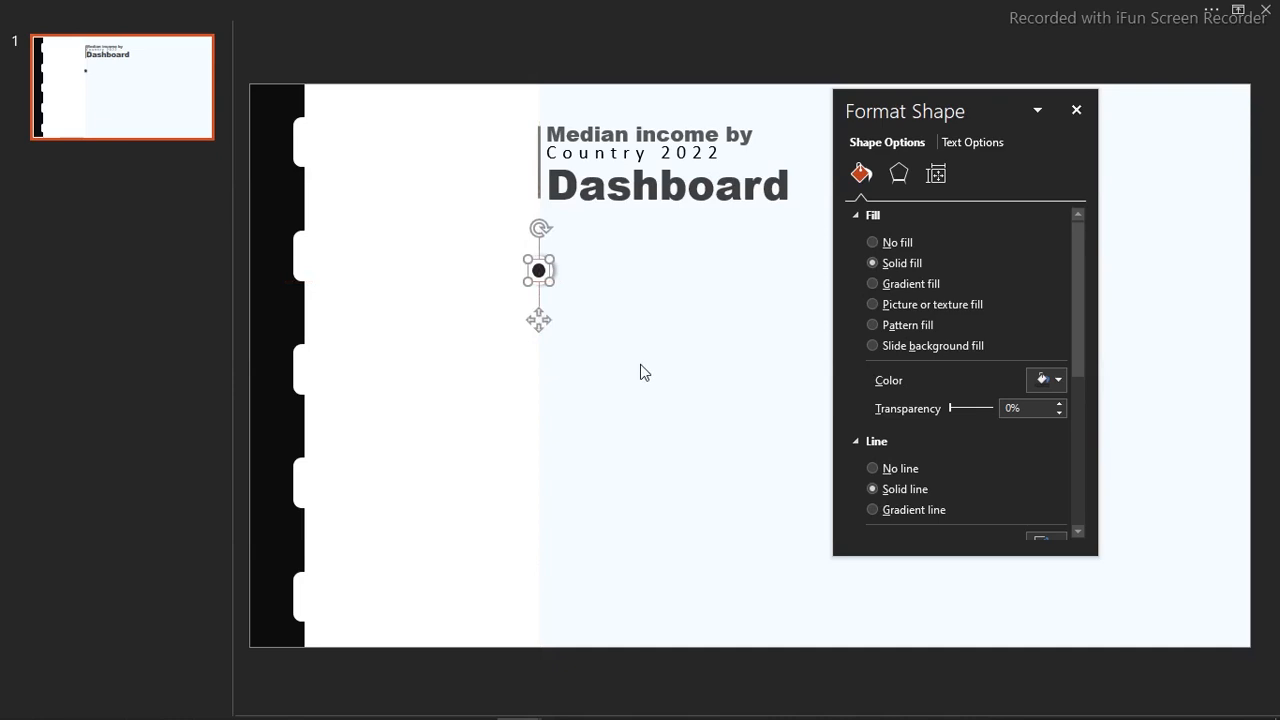
pyautogui.click(643, 372)
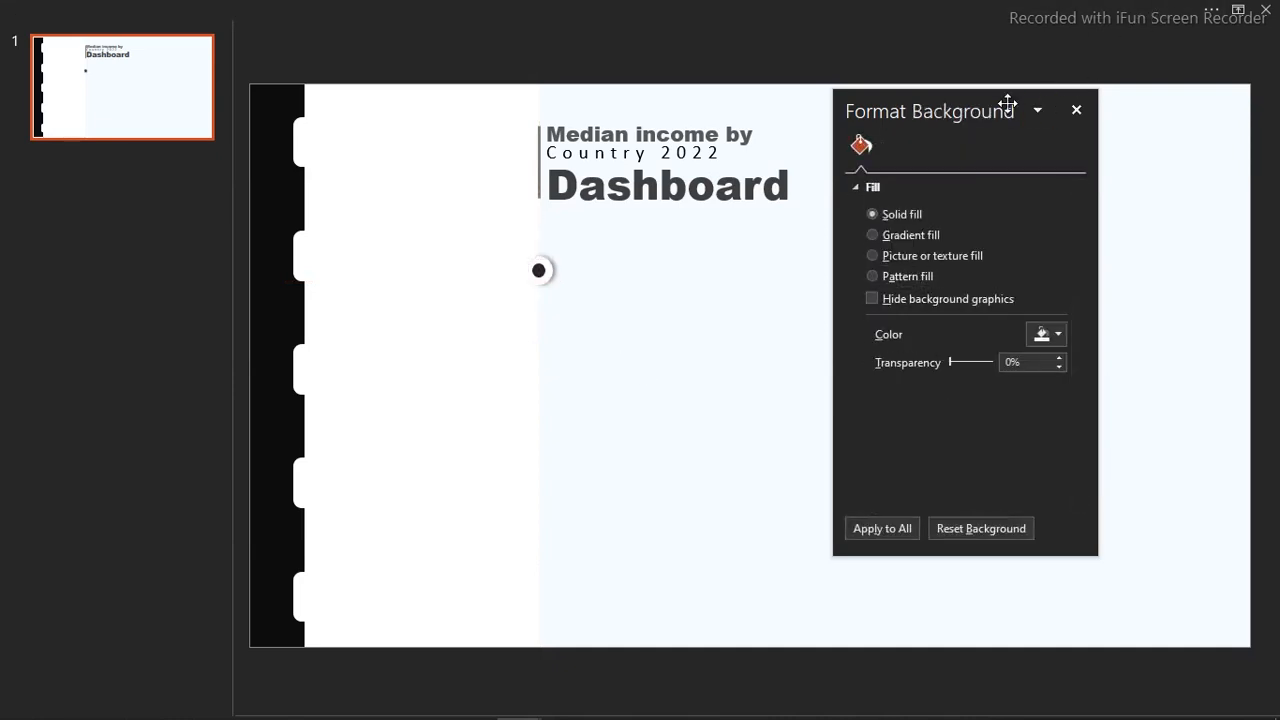
pyautogui.click(1077, 109)
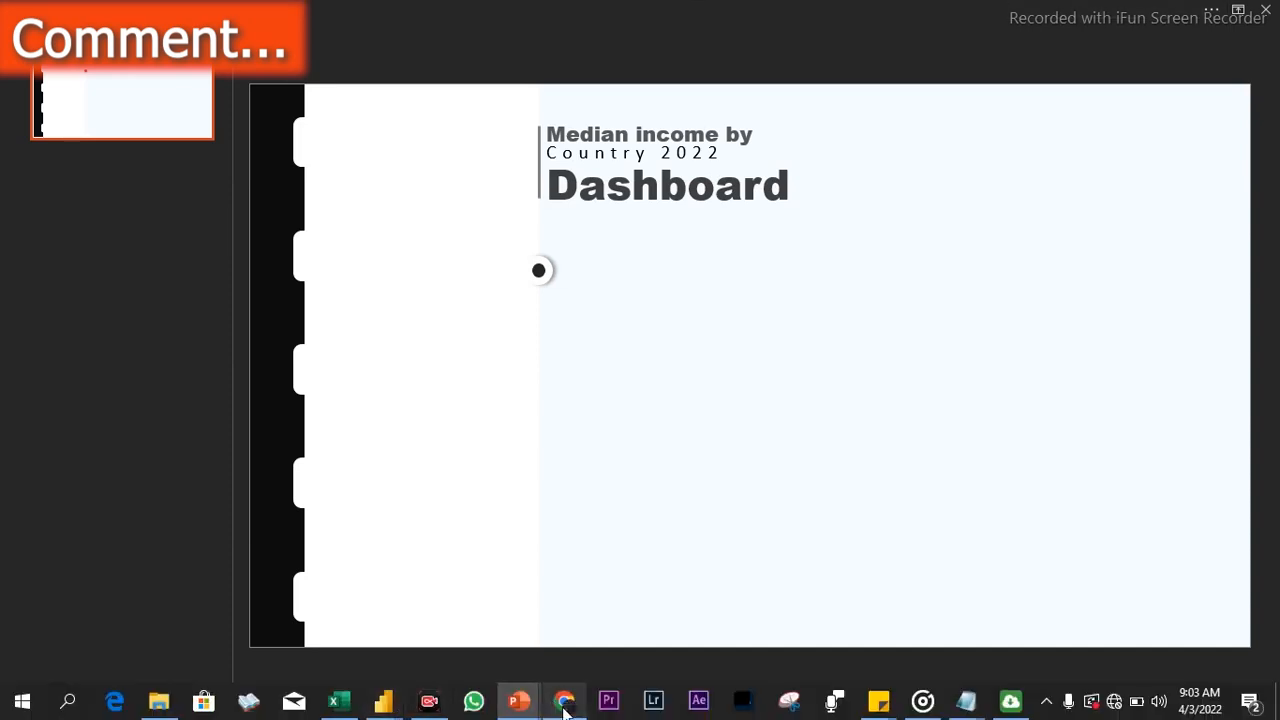
# Step: Switch to Chrome to examine the published Median income Dashboard with its page menu minimized, and return to the PowerPoint design
pyautogui.click(565, 706)
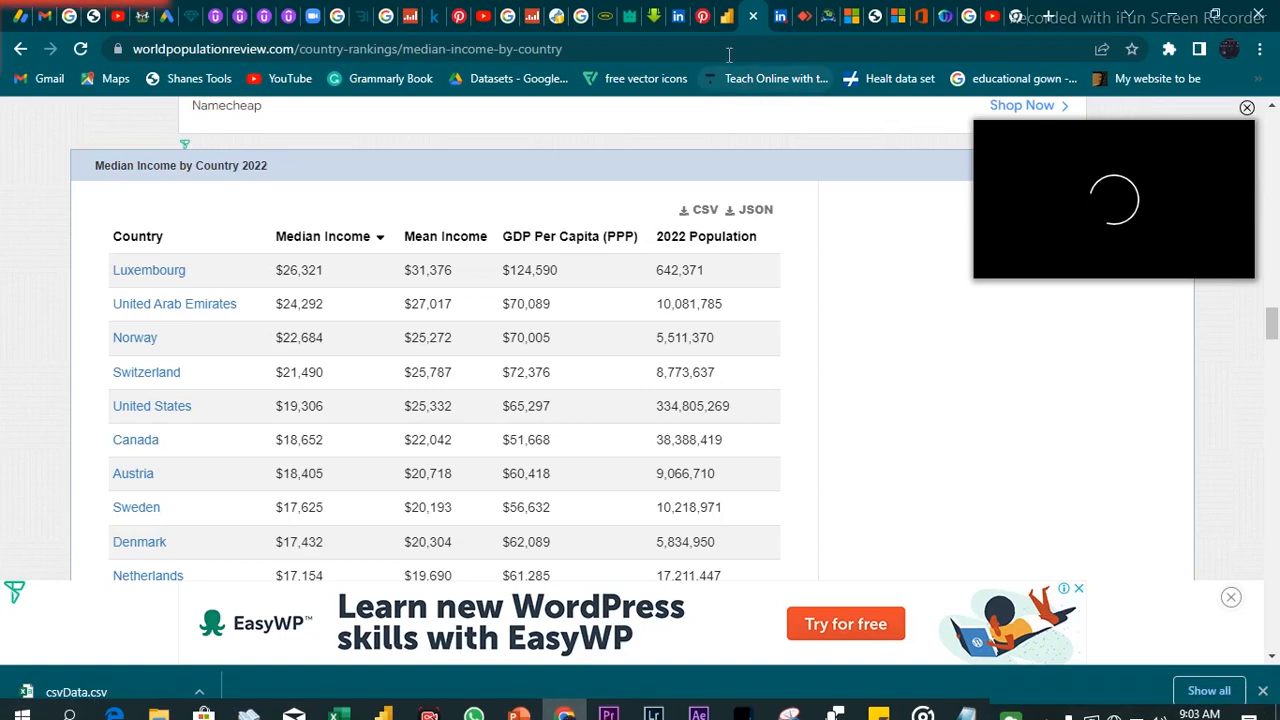
pyautogui.click(727, 16)
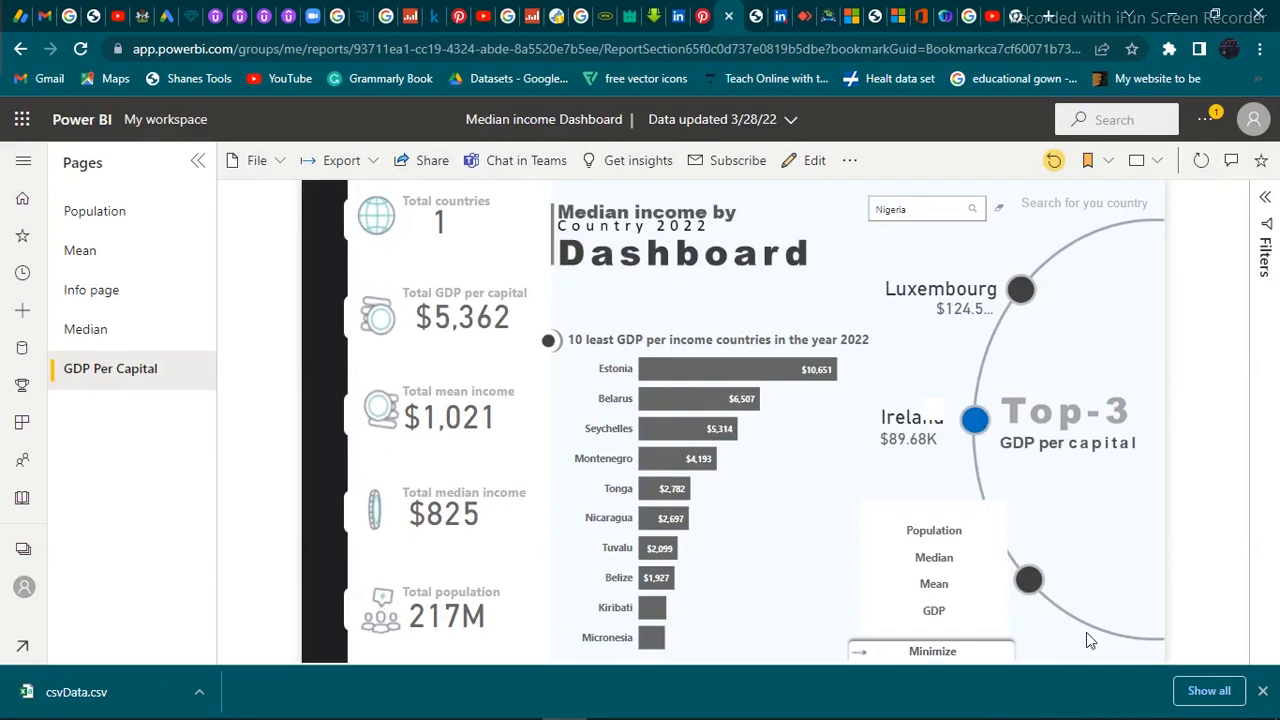
pyautogui.click(932, 666)
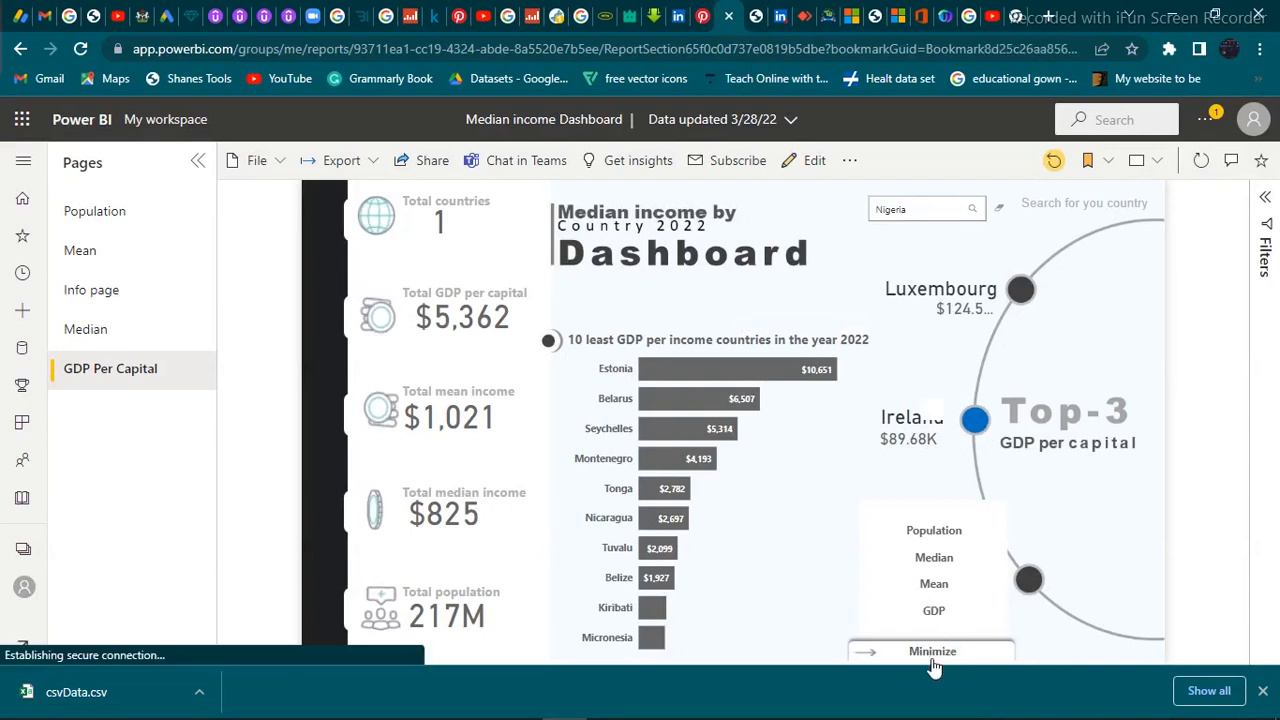
pyautogui.moveTo(530, 712)
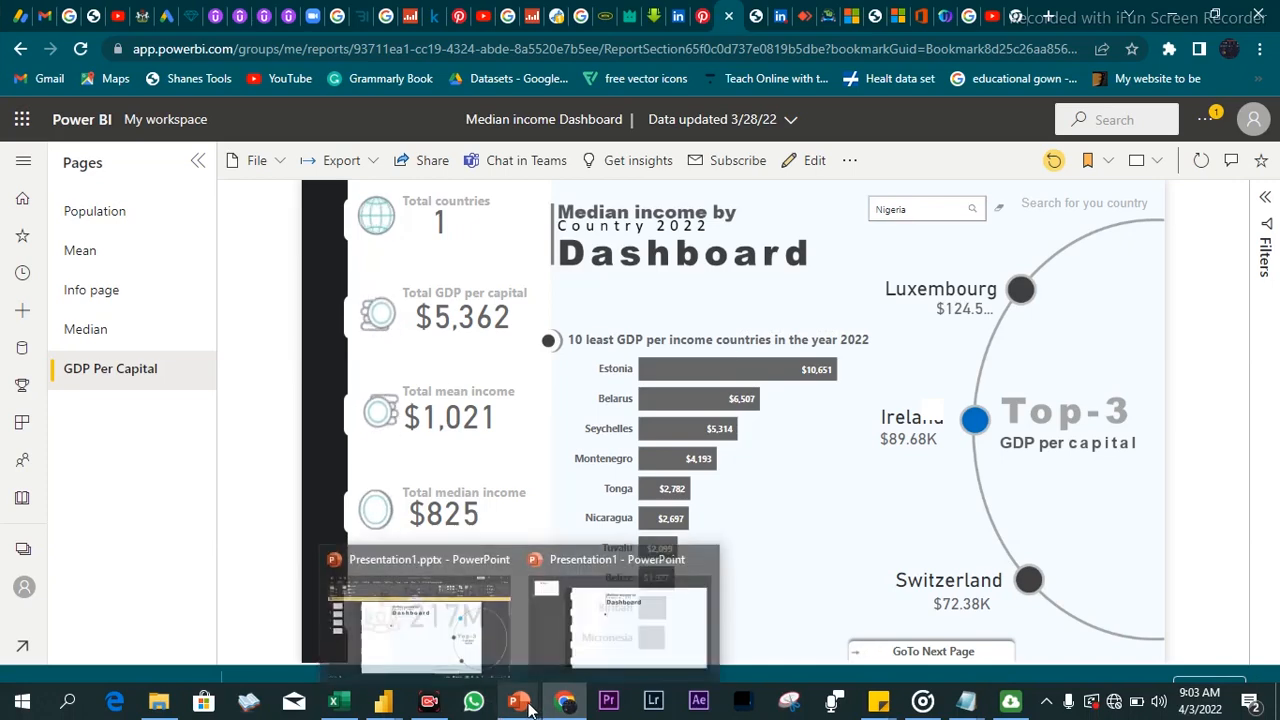
pyautogui.click(600, 630)
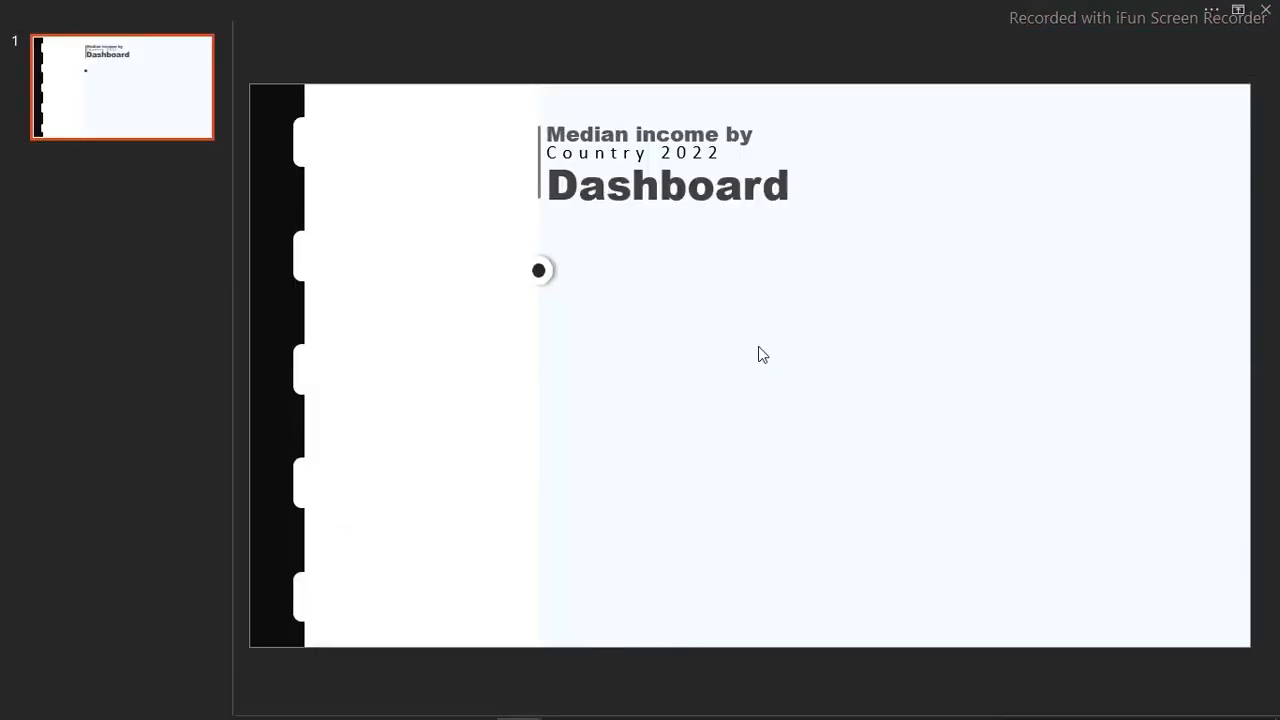
# Step: Draw an oval about 4.48" wide and 3.63" high on the light blue panel, below and beside the title
pyautogui.click(560, 6)
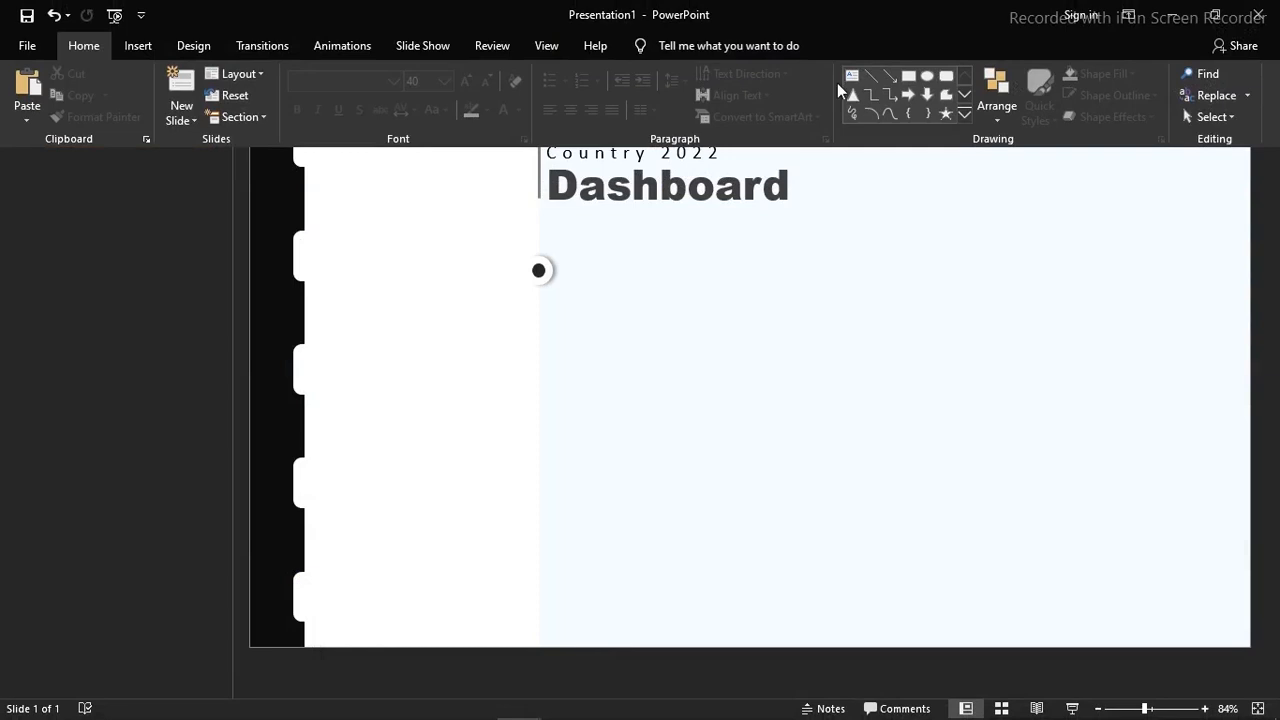
pyautogui.click(928, 72)
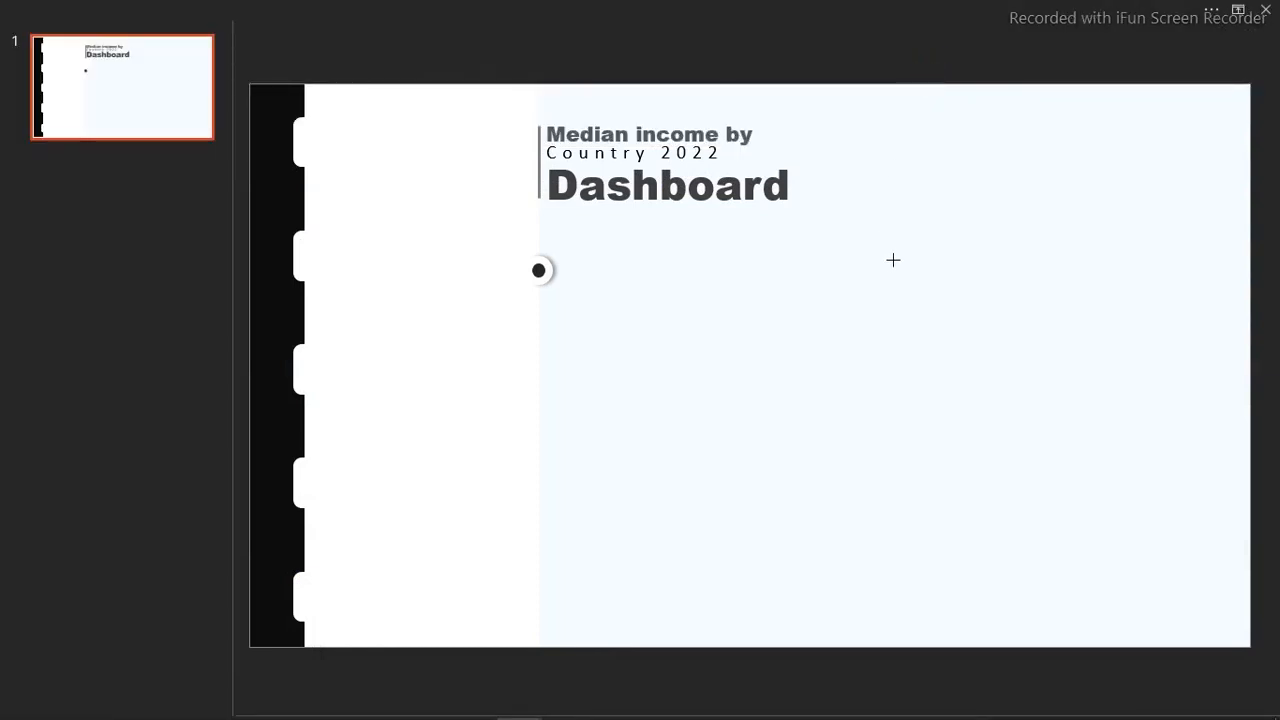
pyautogui.moveTo(895, 253)
pyautogui.mouseDown()
pyautogui.moveTo(986, 491)
pyautogui.moveTo(1231, 528)
pyautogui.mouseUp()
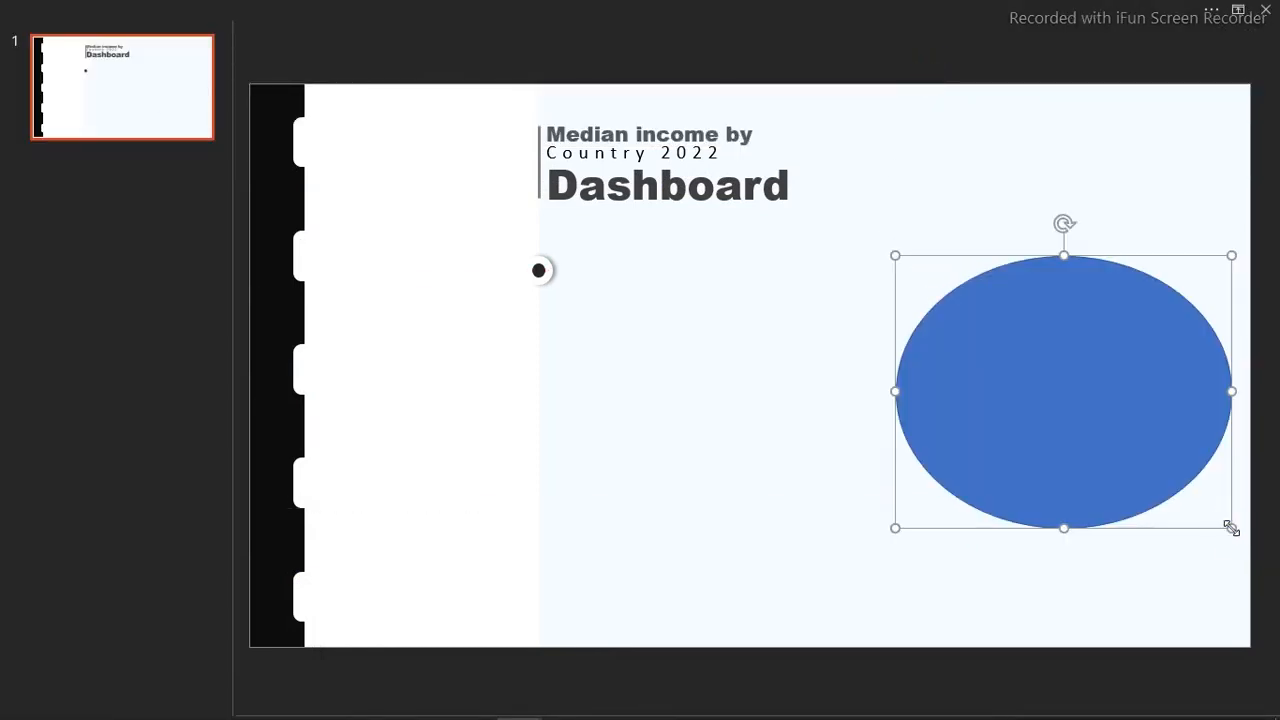
pyautogui.moveTo(1074, 431); pyautogui.dragTo(900, 423)
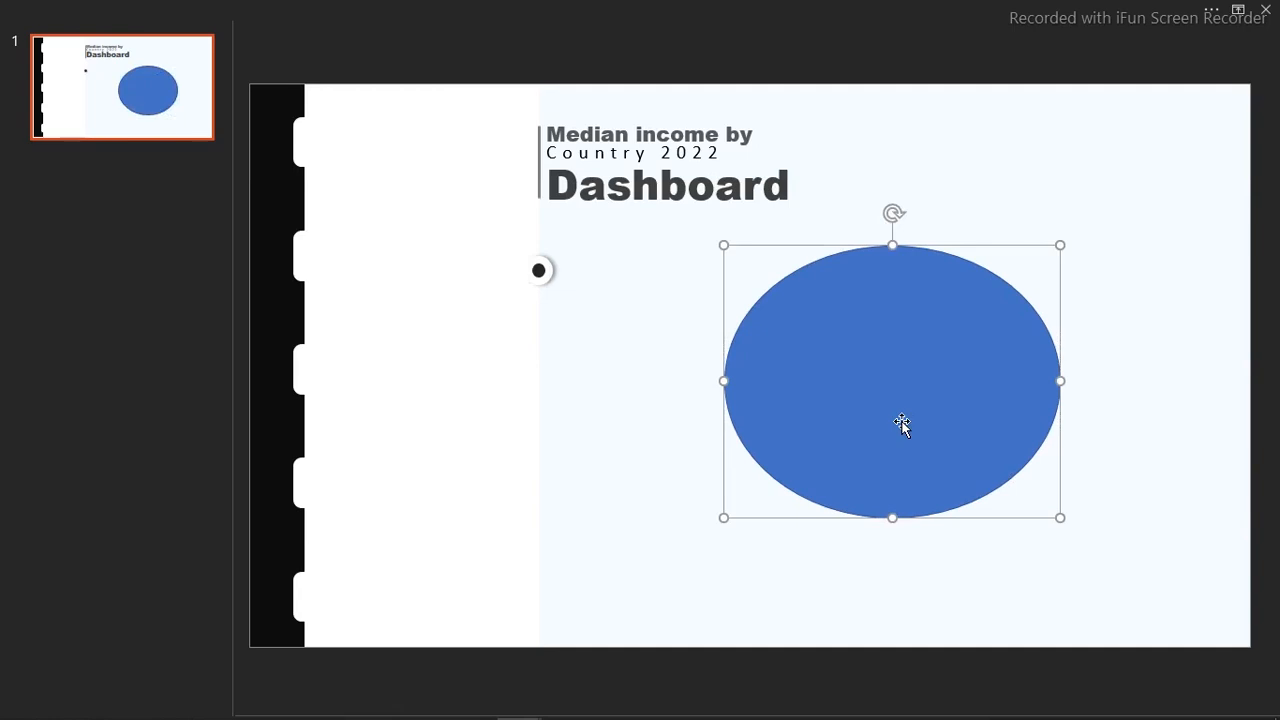
# Step: Set the oval's height to 6.48" and width to 5.63", and move it so it extends past the slide's right edge
pyautogui.click(1000, 8)
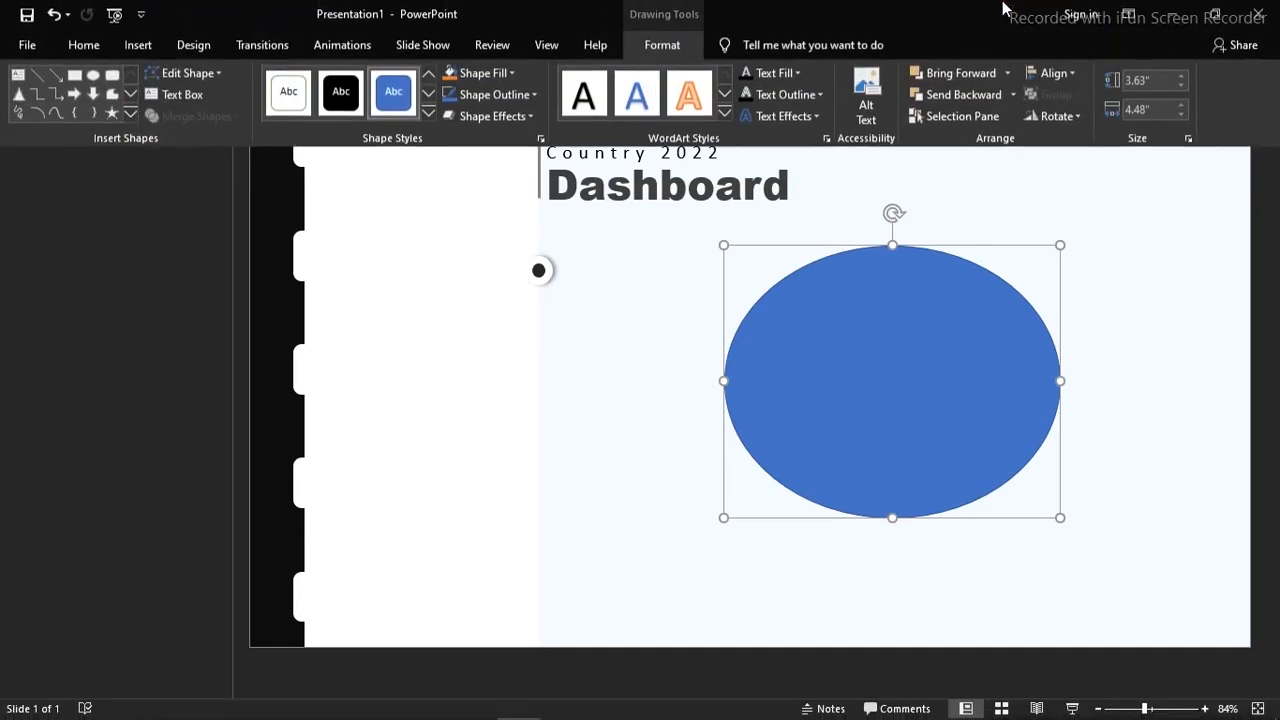
pyautogui.click(1134, 81)
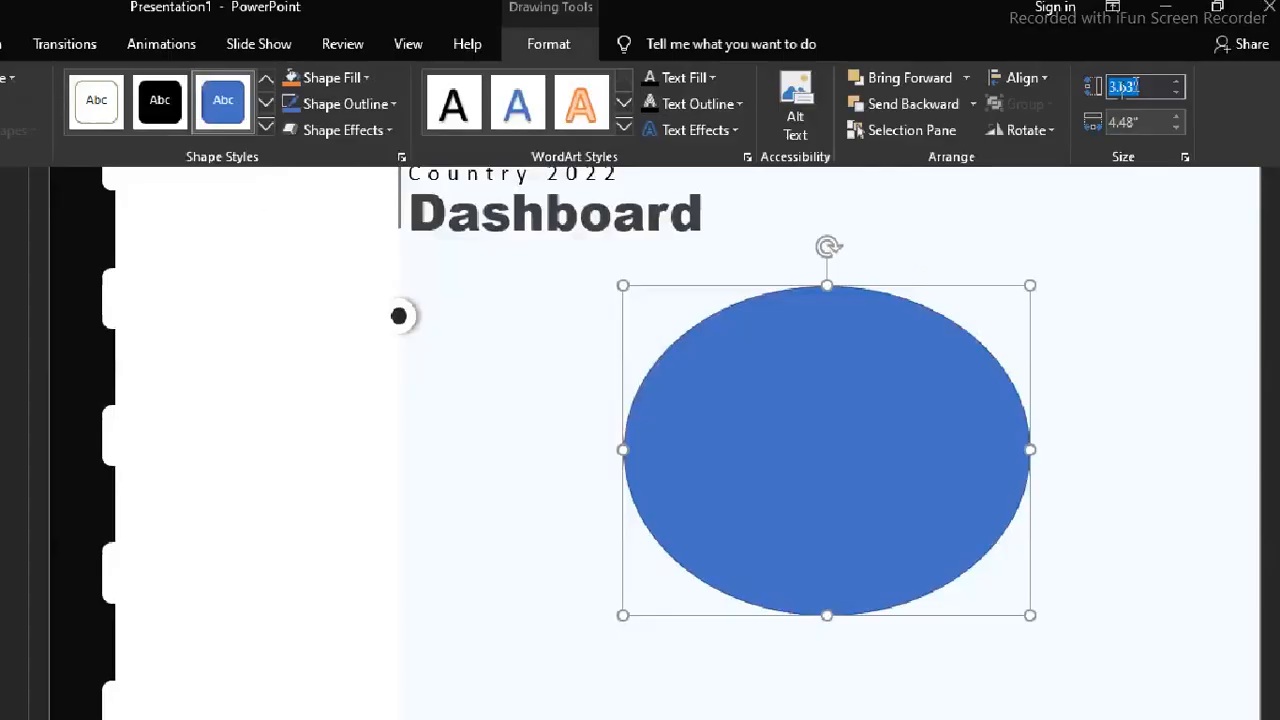
pyautogui.write('6')
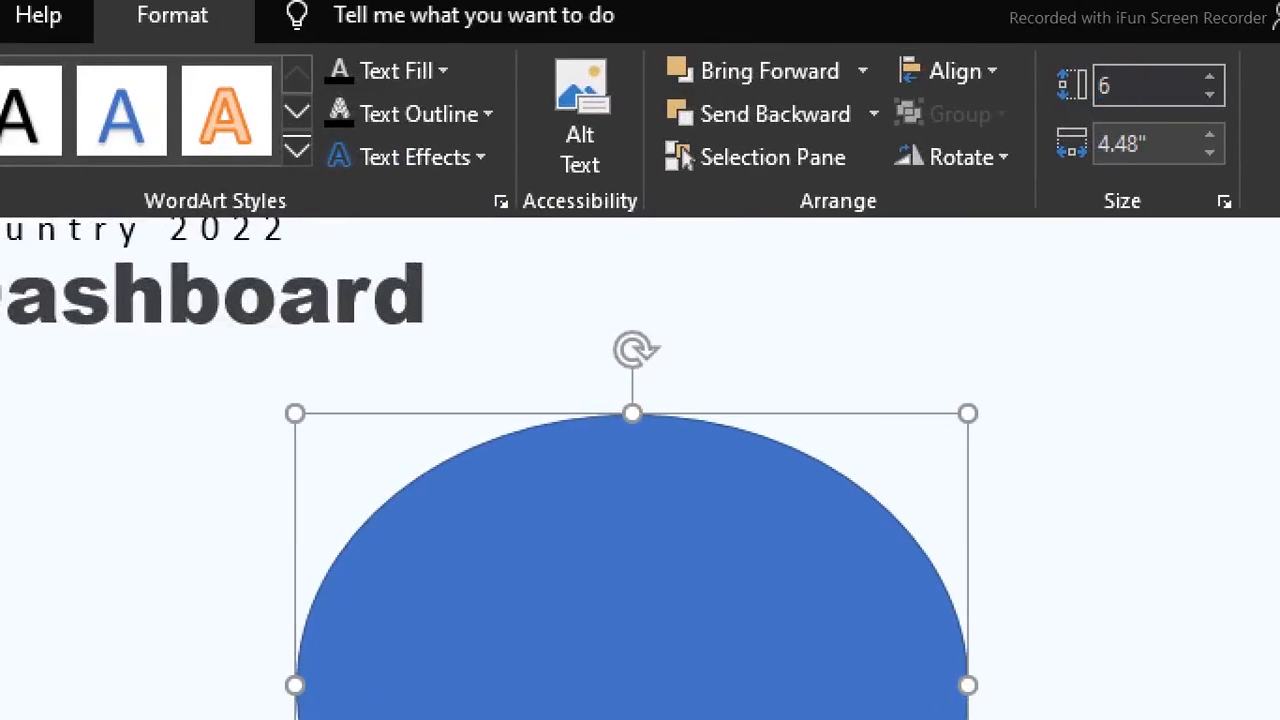
pyautogui.write('.48')
pyautogui.press('Tab')
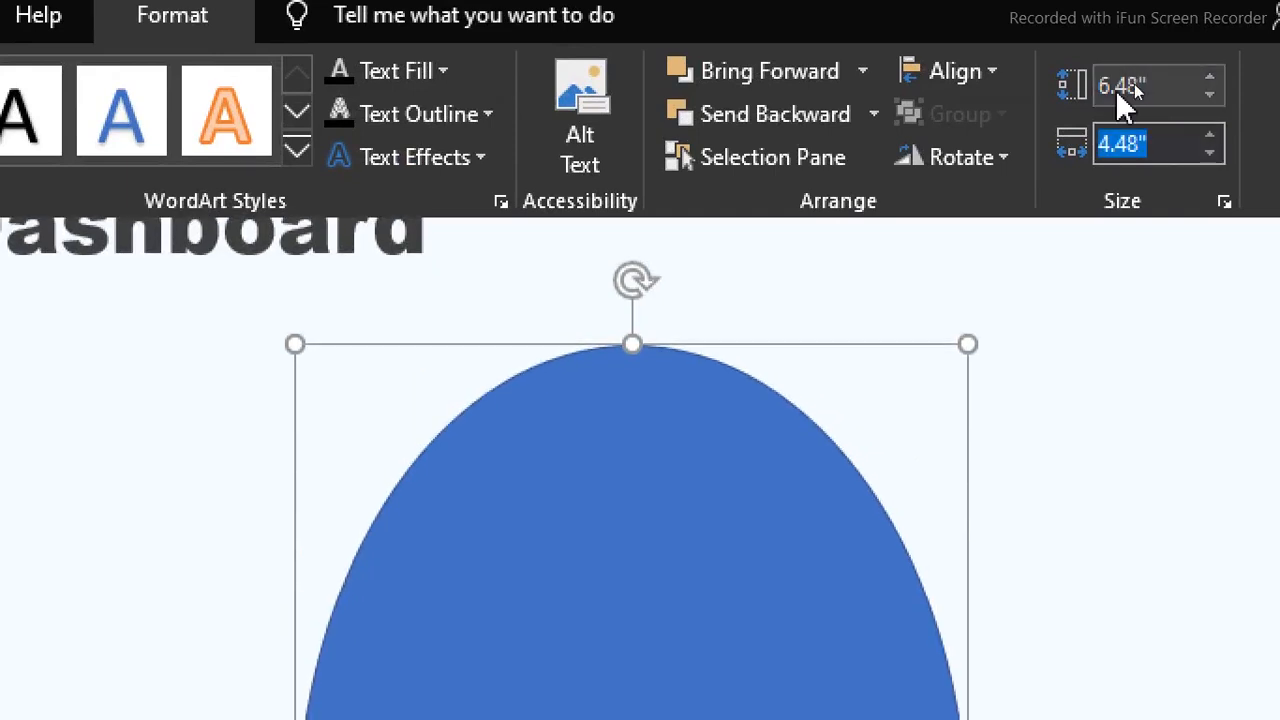
pyautogui.write('5.63')
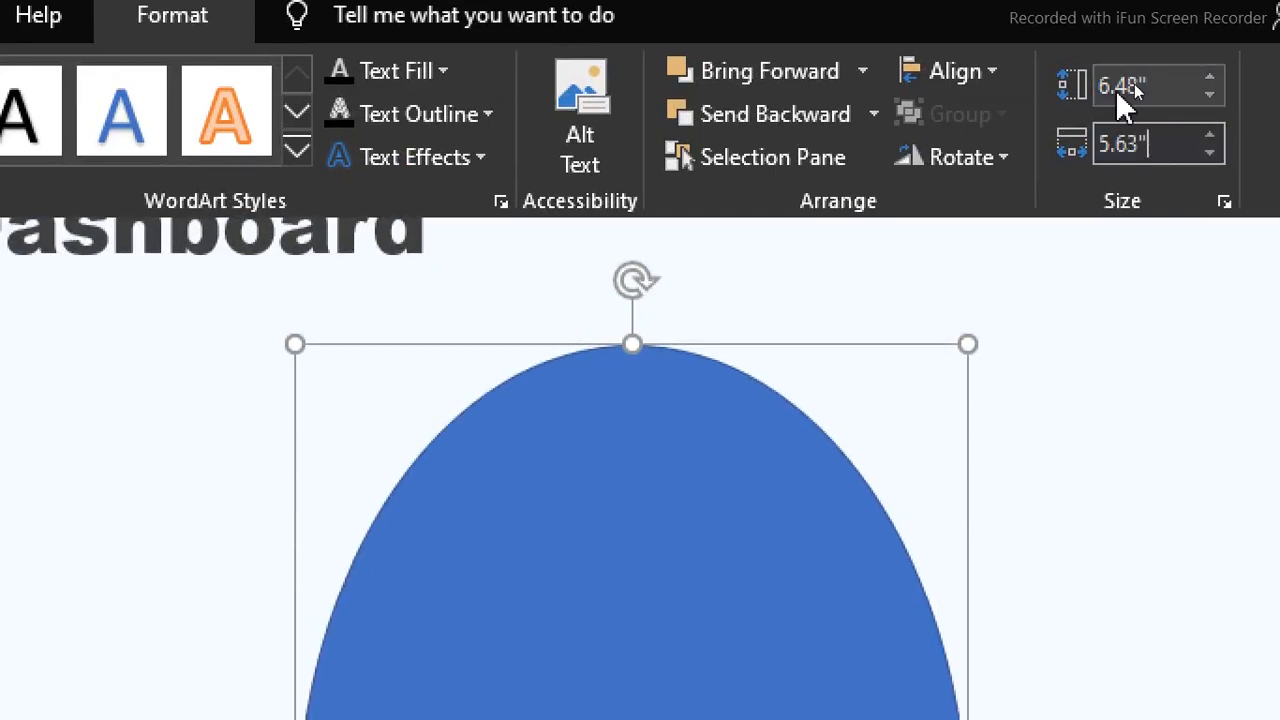
pyautogui.press('Return')
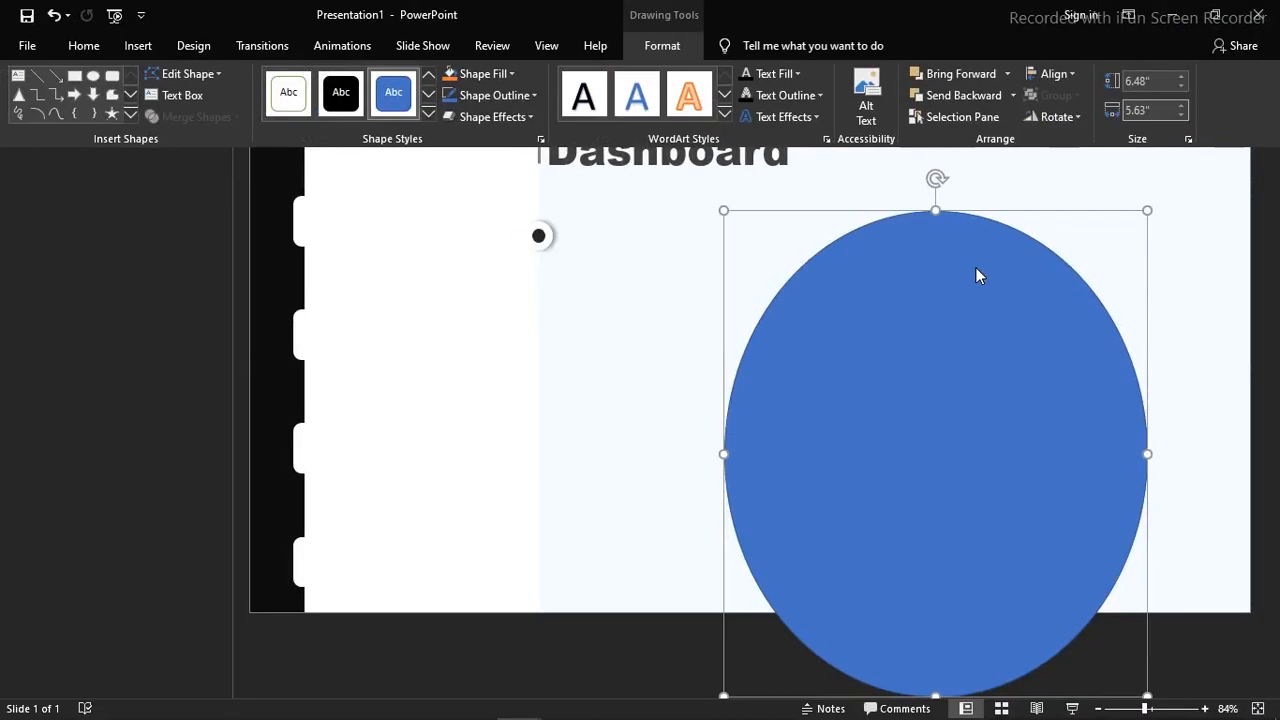
pyautogui.moveTo(963, 429); pyautogui.dragTo(1243, 309)
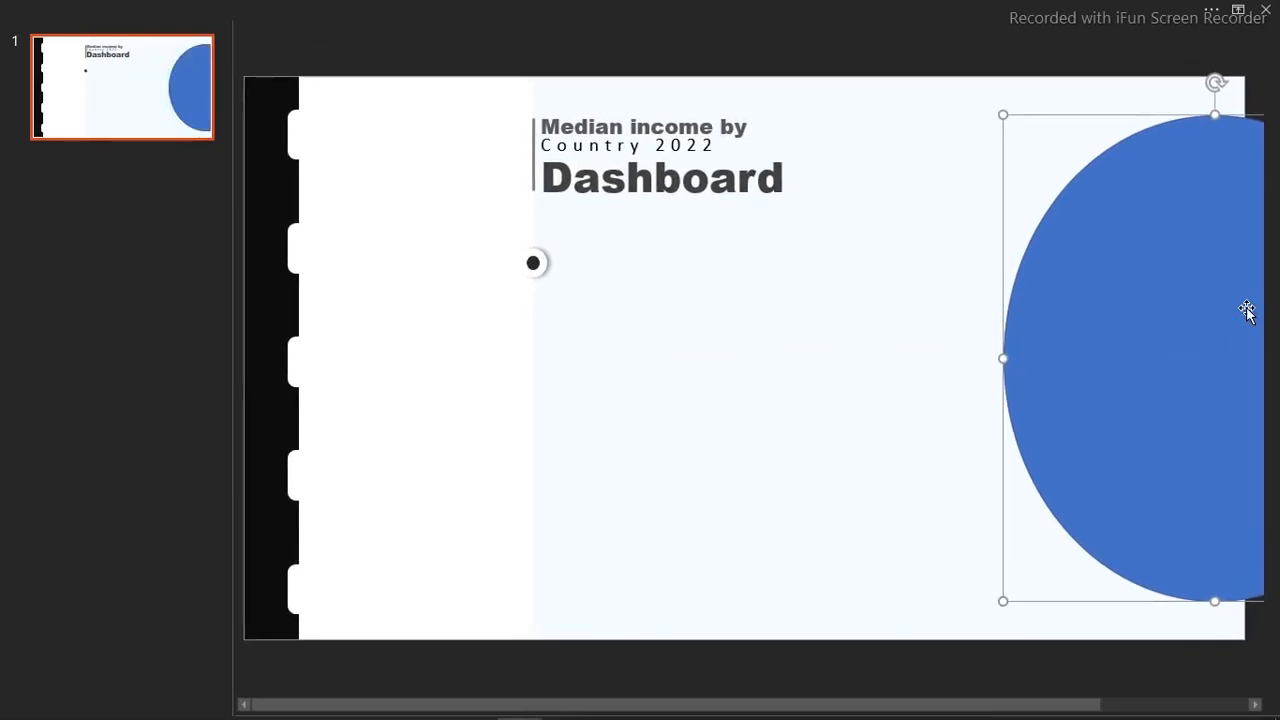
# Step: Open the oval's shape formatting options and set it to No fill
pyautogui.press('alt')
pyautogui.press('j')
pyautogui.press('d')
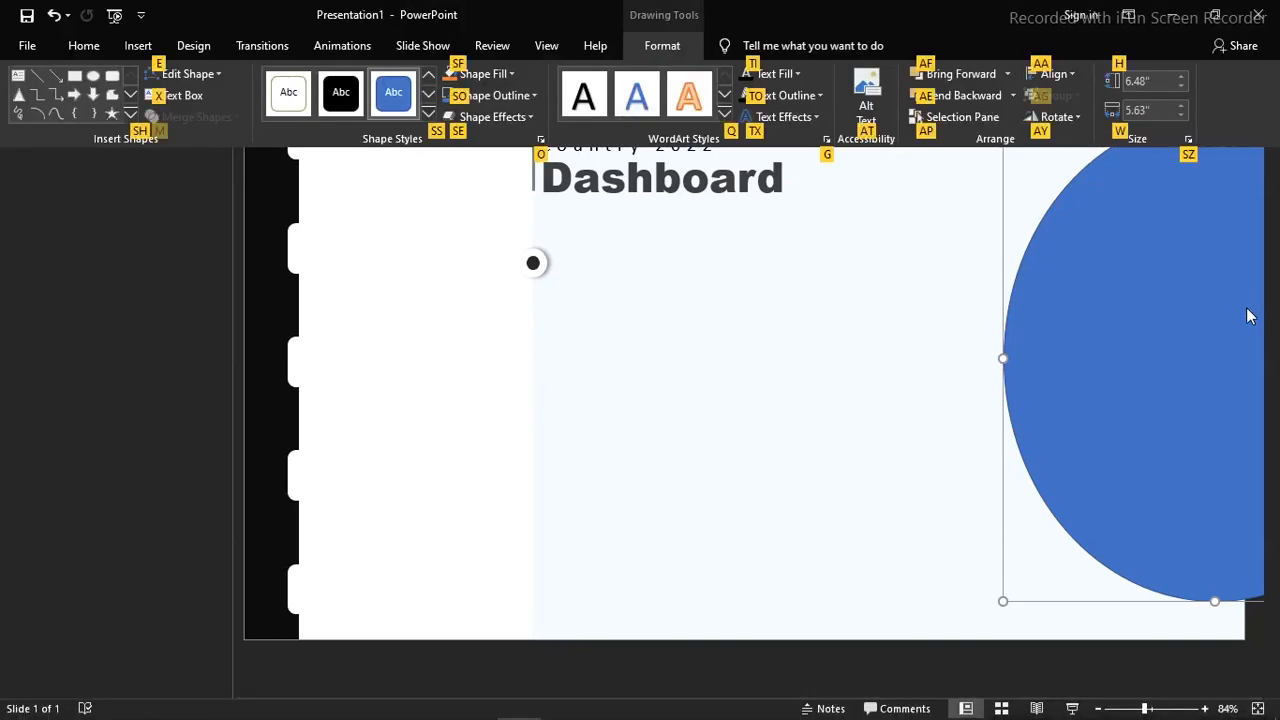
pyautogui.press('alt')
pyautogui.press('o')
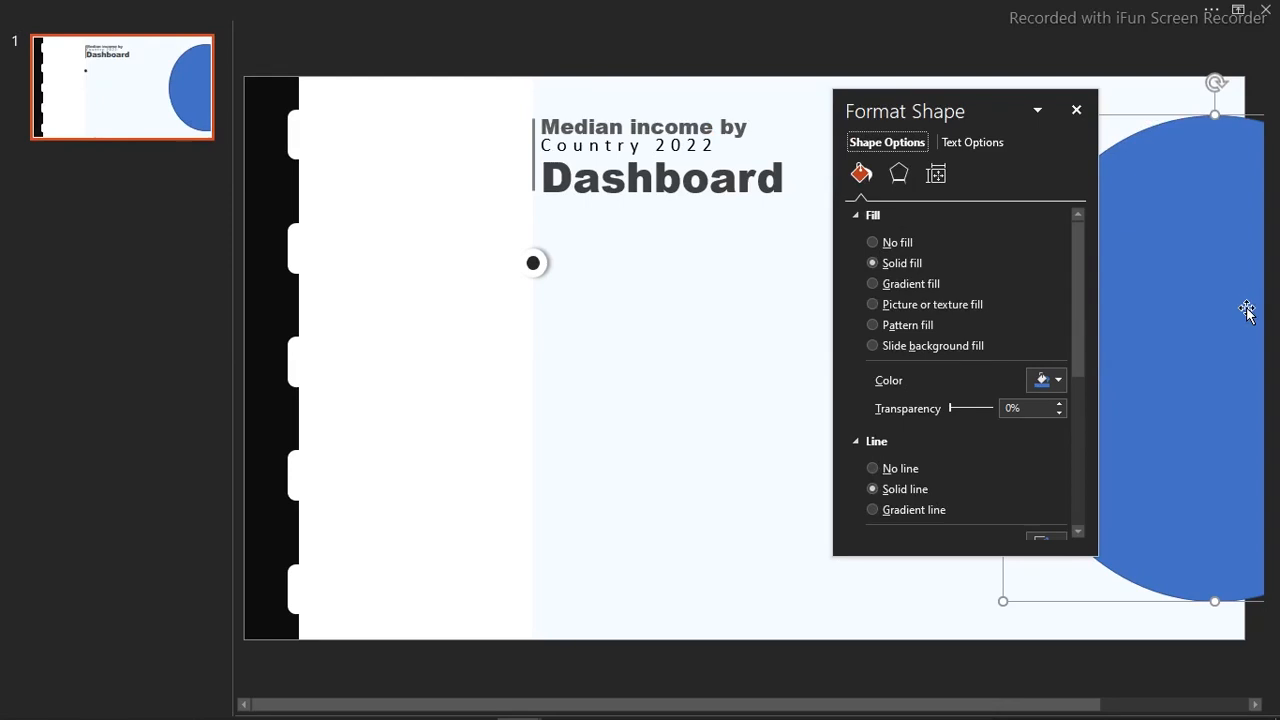
pyautogui.moveTo(986, 109); pyautogui.dragTo(708, 115)
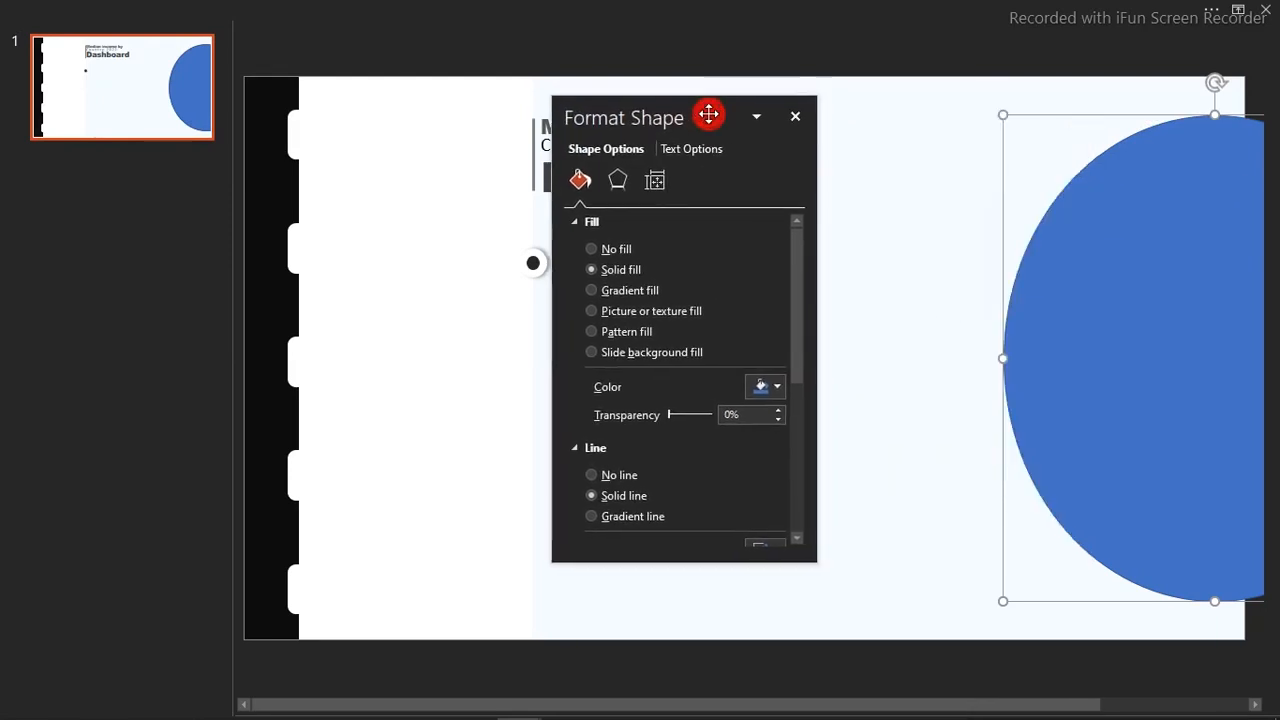
pyautogui.click(612, 251)
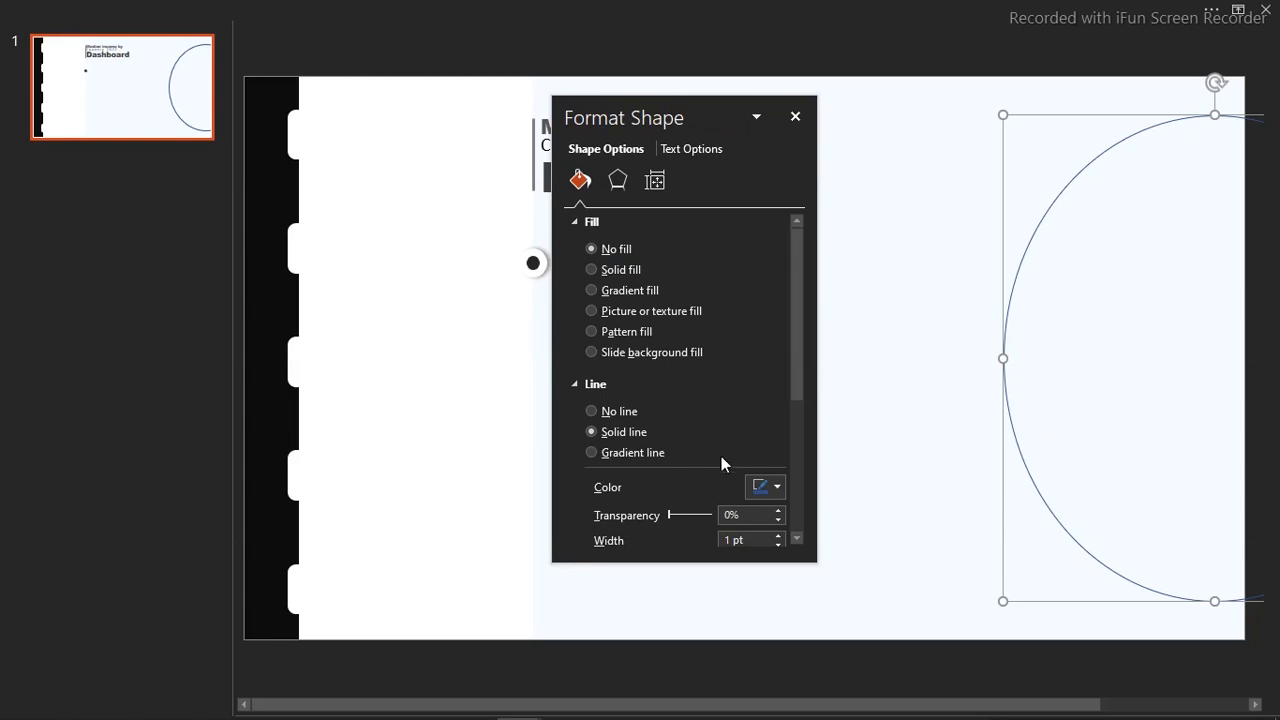
# Step: Set the large oval's outline width to 3.25 pt
pyautogui.moveTo(797, 374); pyautogui.dragTo(796, 412)
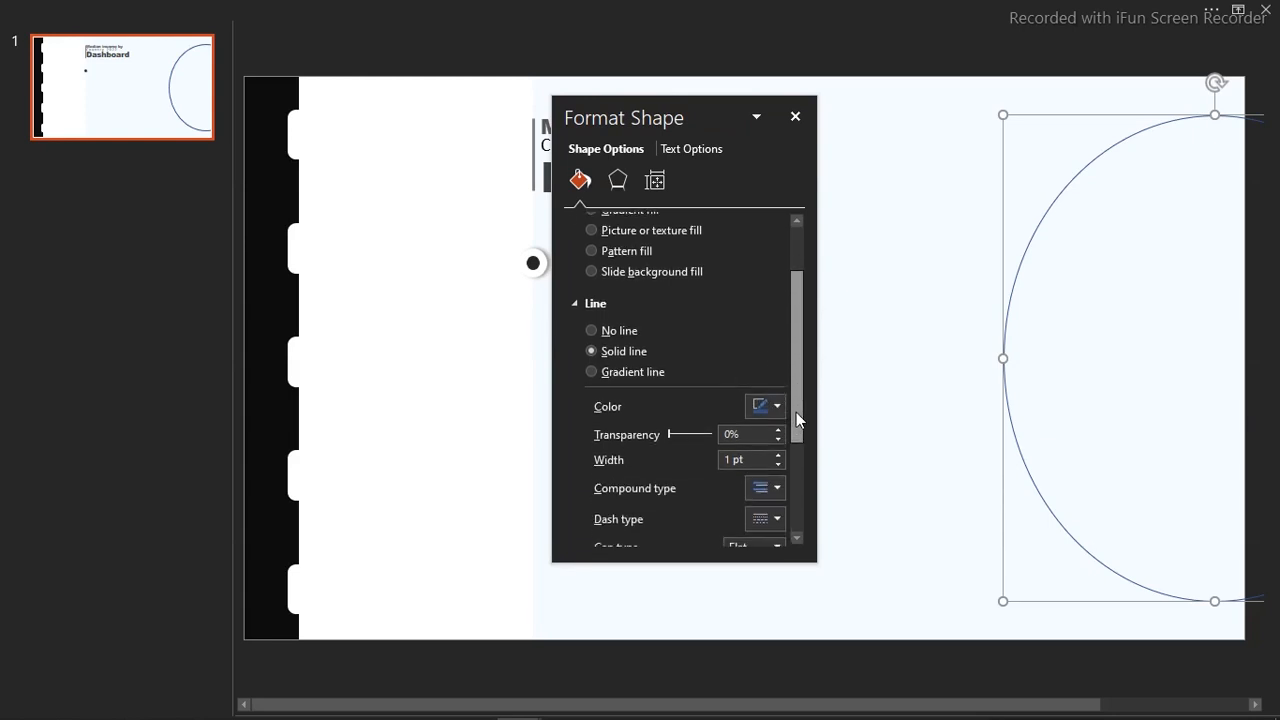
pyautogui.click(734, 461)
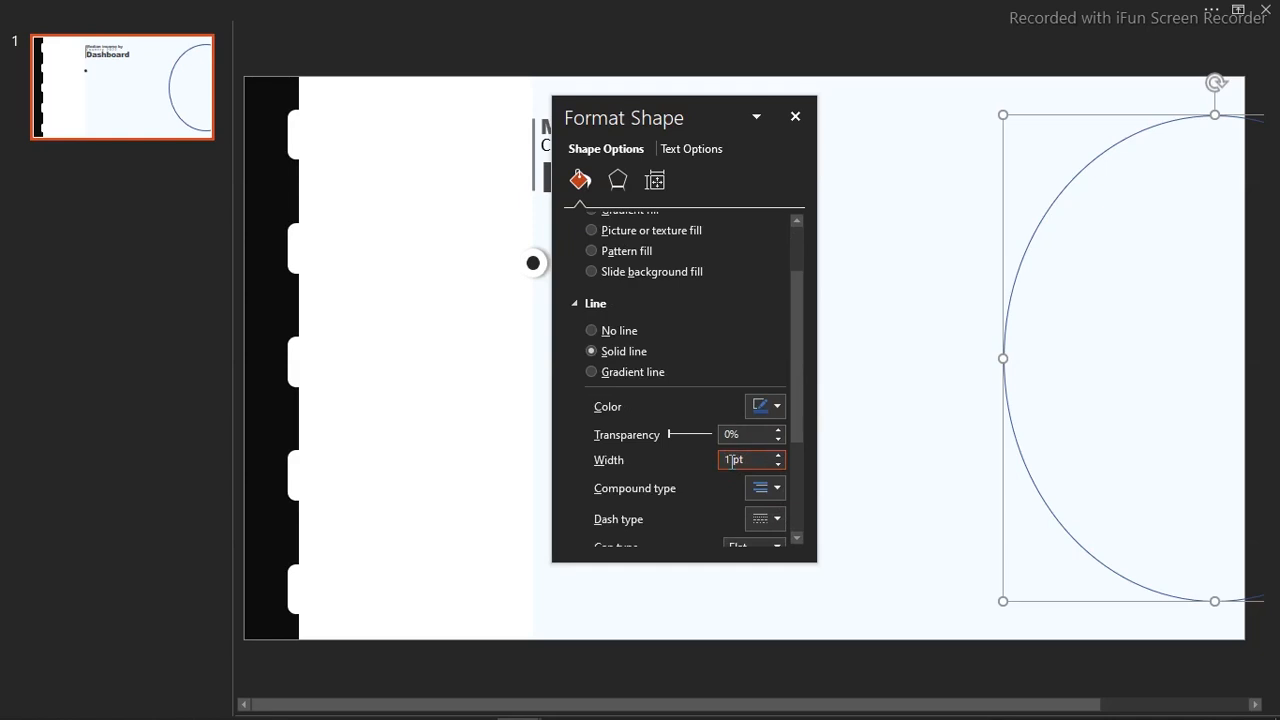
pyautogui.write('3')
pyautogui.press('Return')
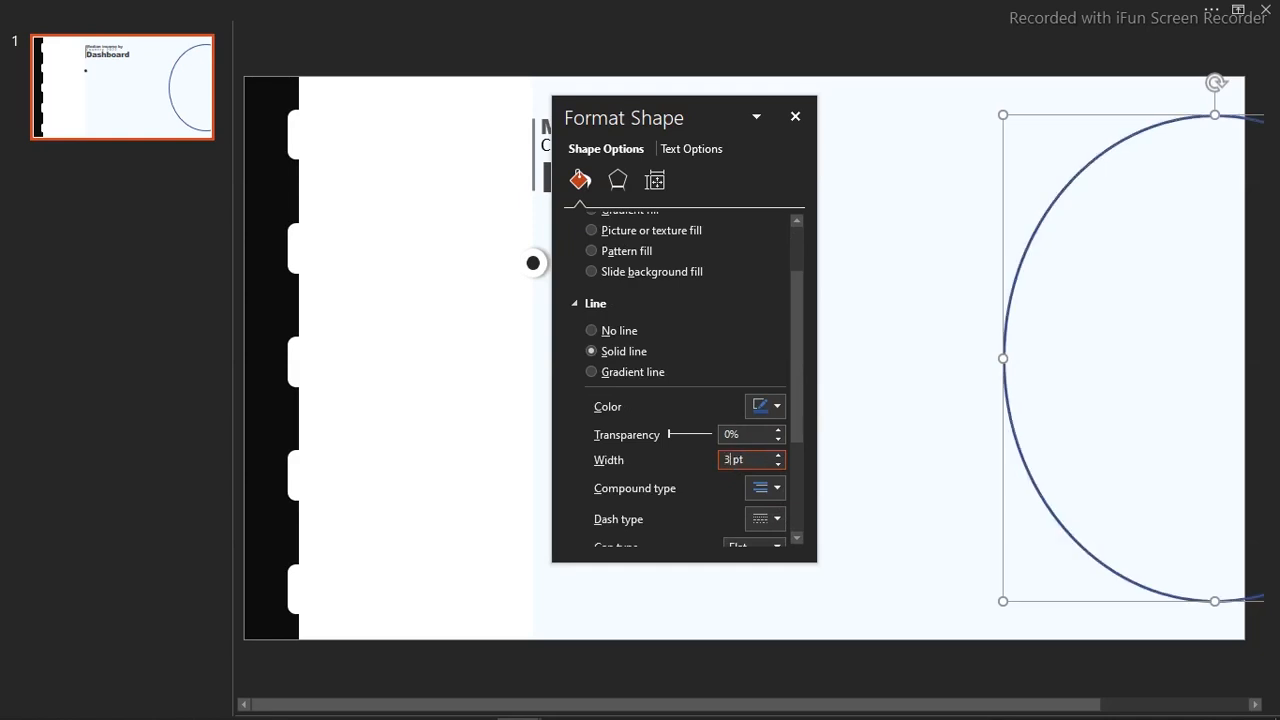
pyautogui.write('.2')
pyautogui.press('Return')
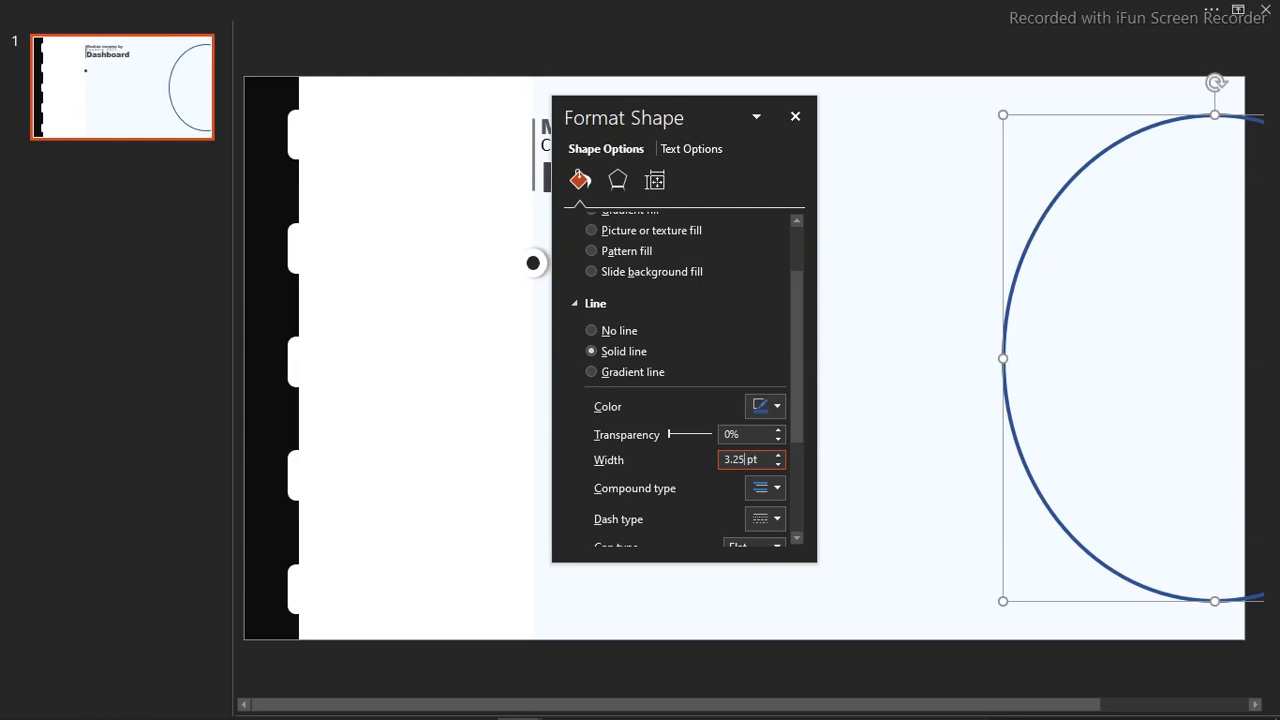
# Step: Change the large oval's outline color to medium gray and close the formatting options
pyautogui.click(776, 406)
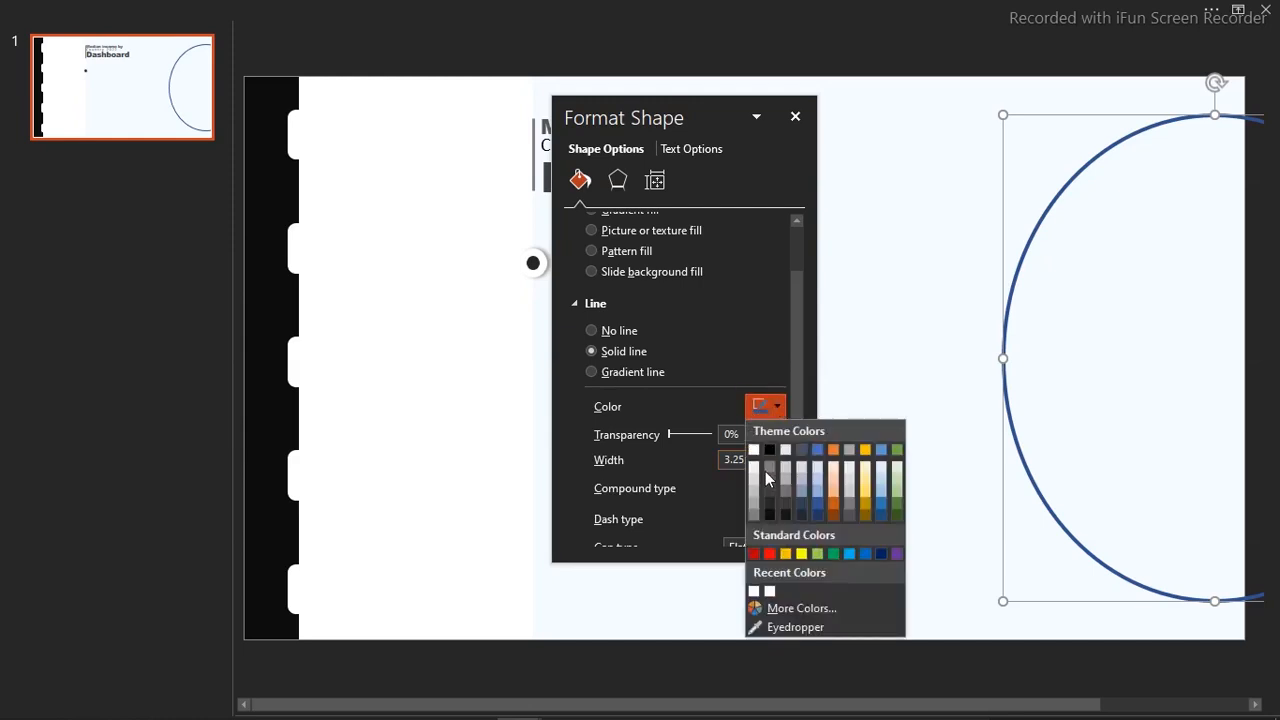
pyautogui.click(754, 506)
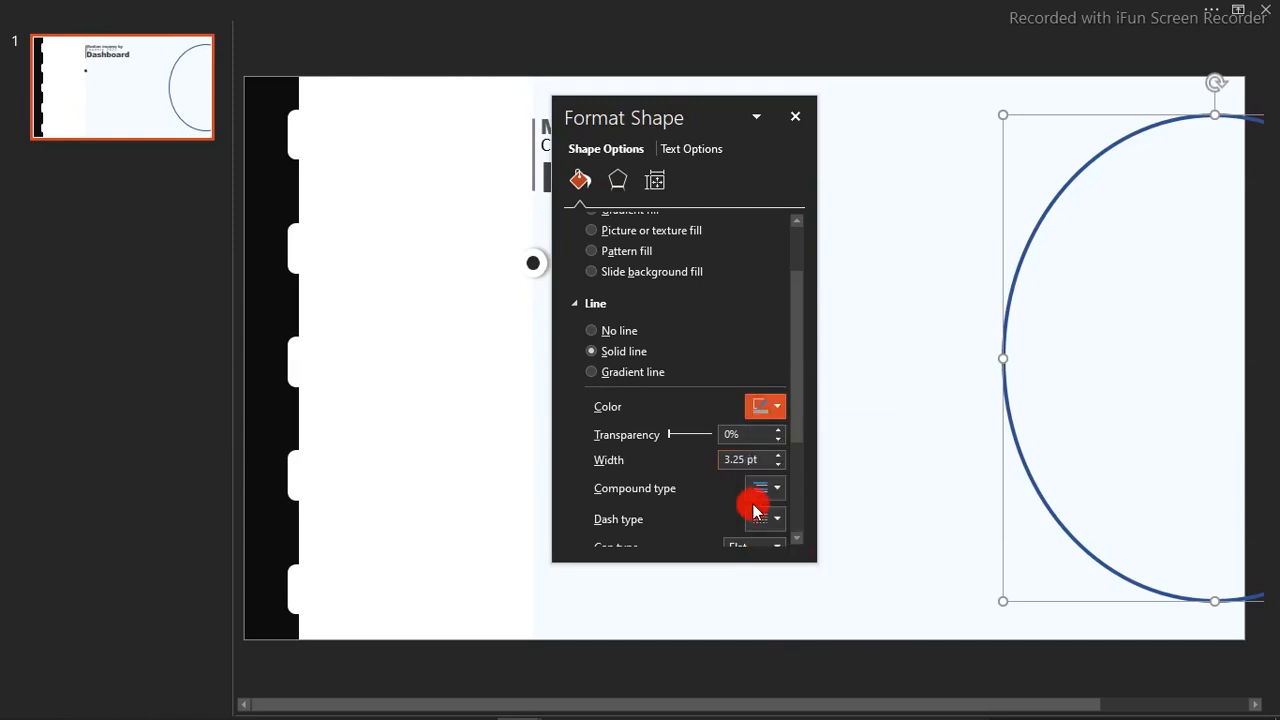
pyautogui.click(862, 383)
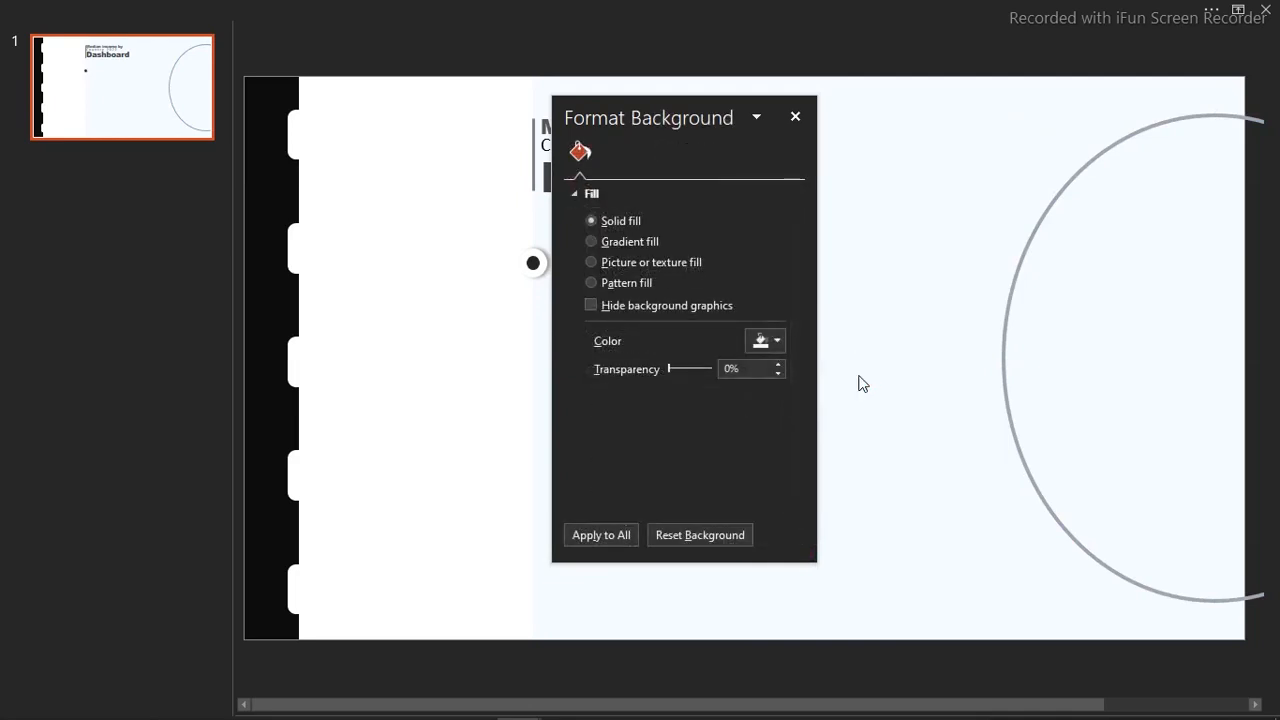
pyautogui.click(795, 116)
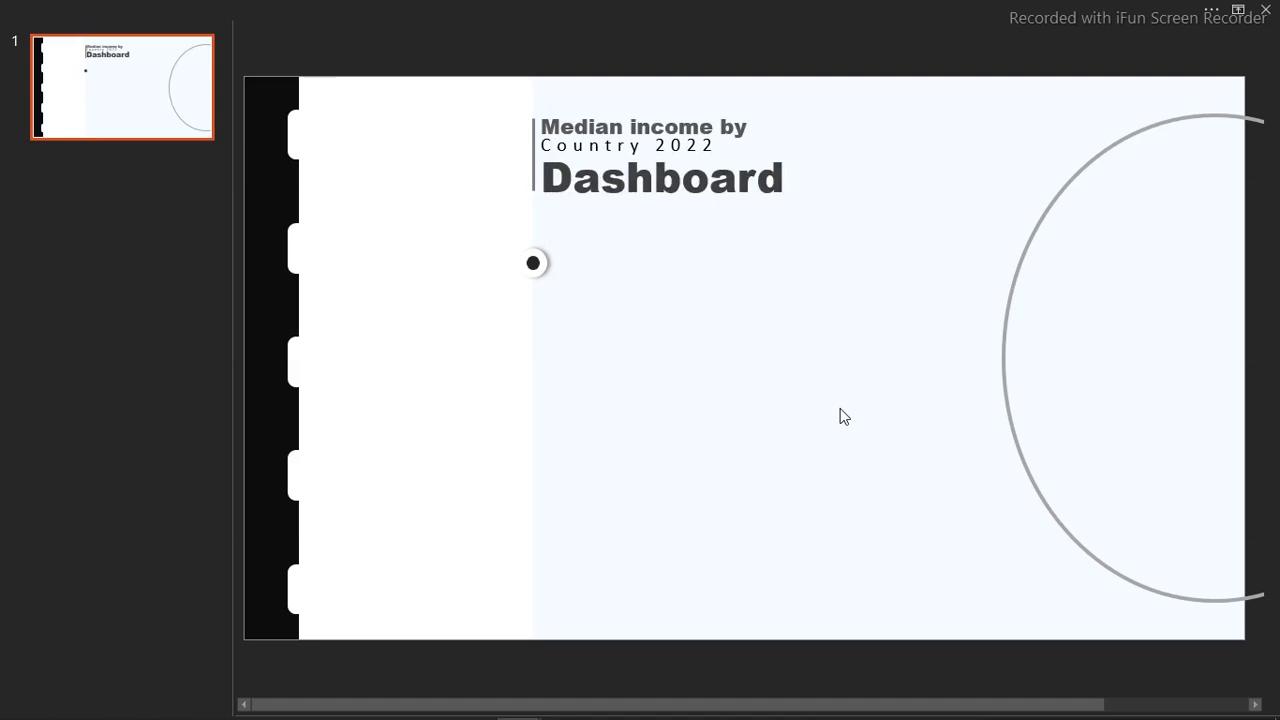
# Step: Draw a small circle in the open area between the dashboard title and the large oval
pyautogui.click(925, 10)
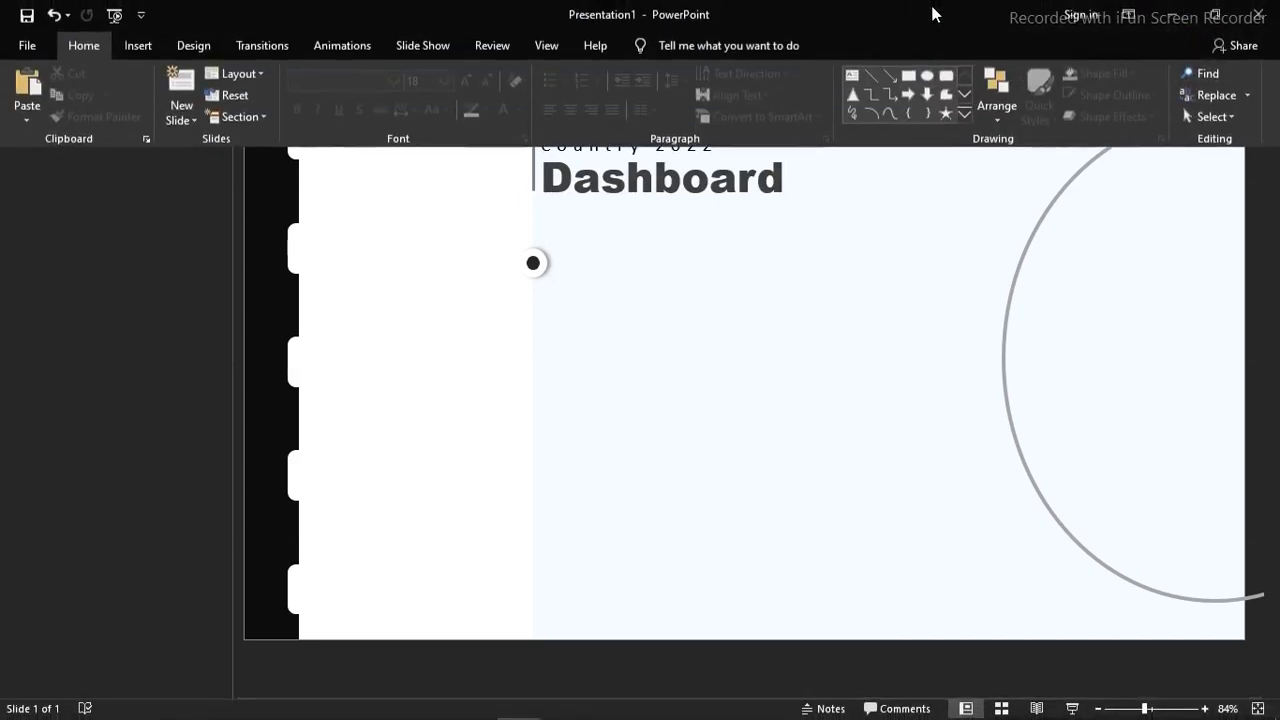
pyautogui.click(925, 79)
pyautogui.moveTo(767, 306); pyautogui.dragTo(814, 398)
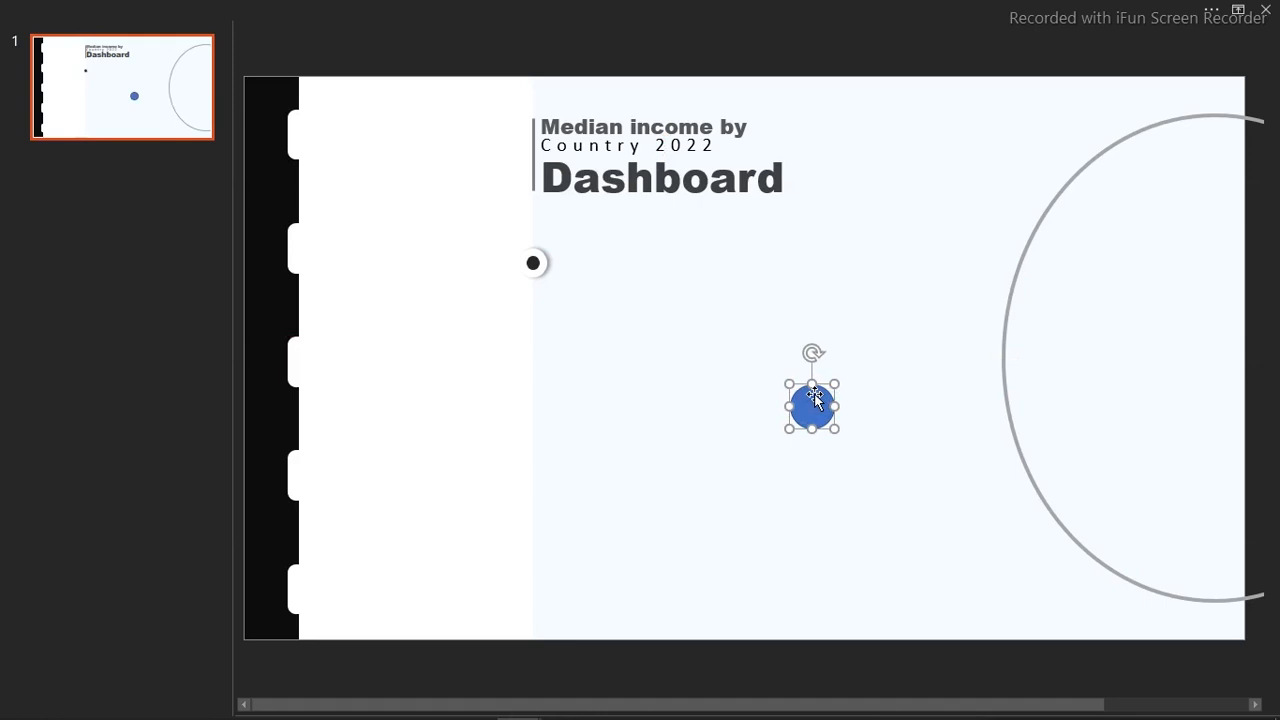
# Step: Open the small circle's shape formatting options and set its solid fill to near-black
pyautogui.rightClick(817, 406)
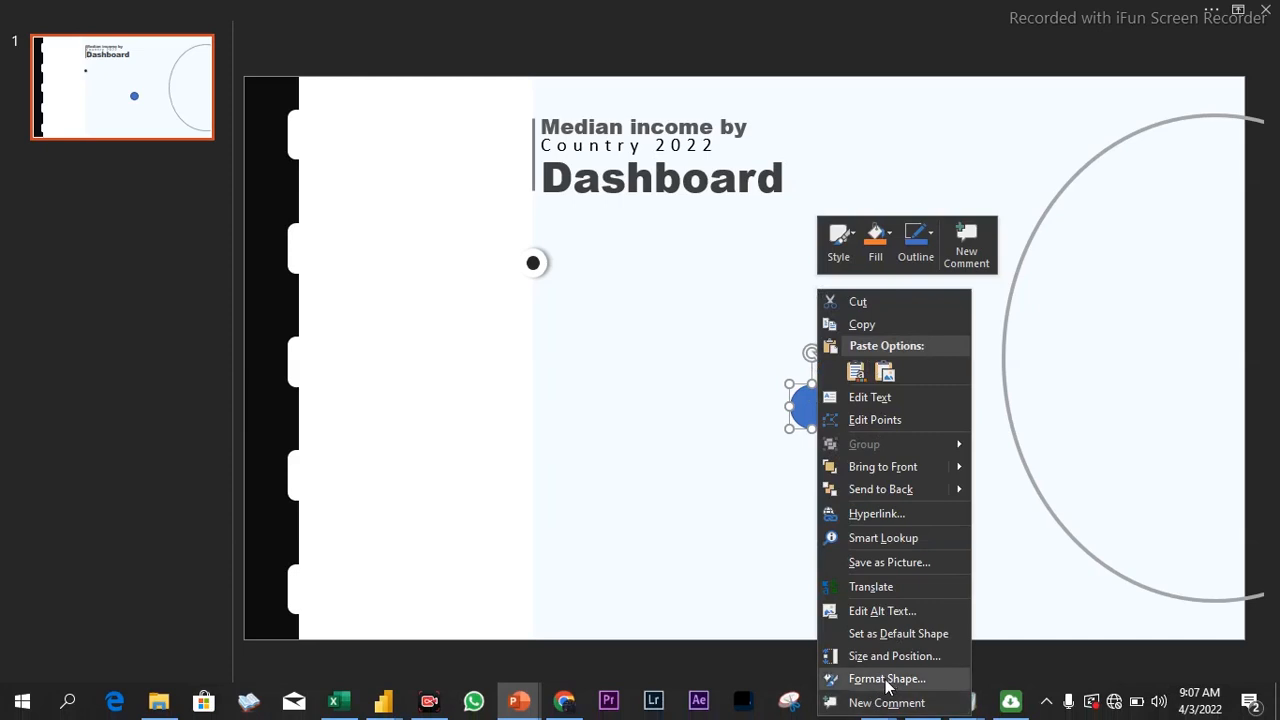
pyautogui.click(886, 679)
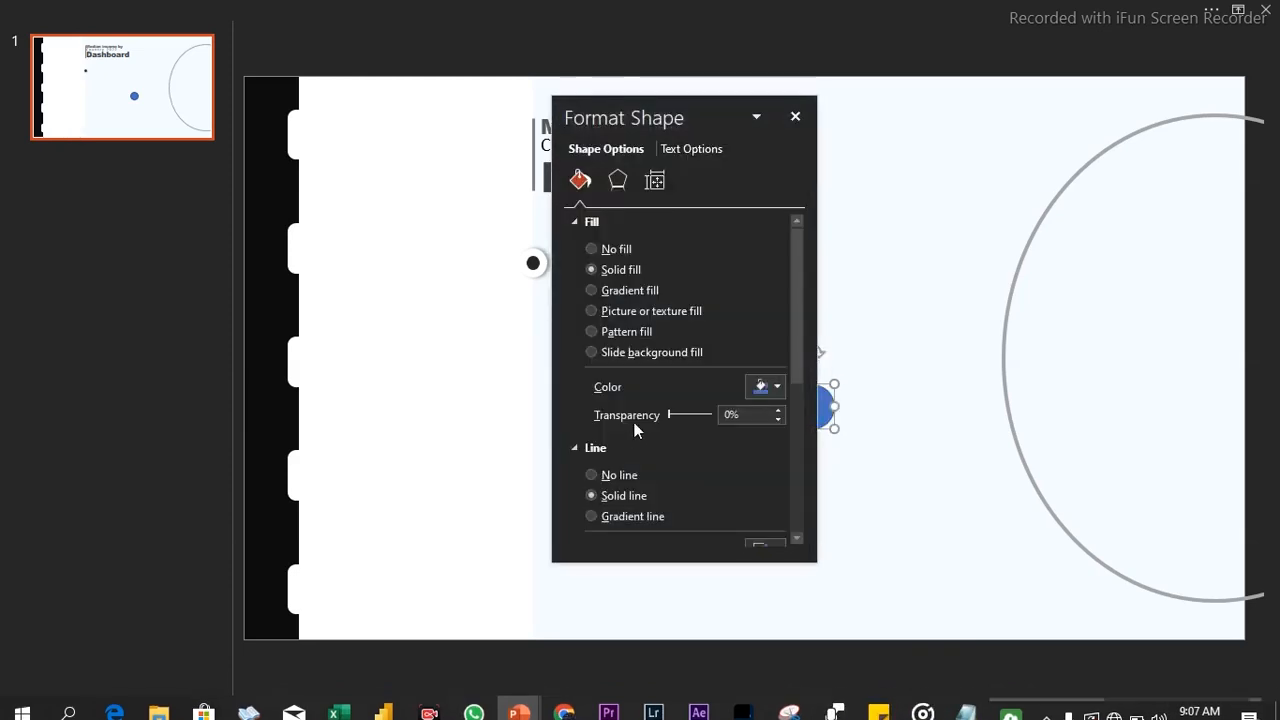
pyautogui.moveTo(689, 114); pyautogui.dragTo(466, 101)
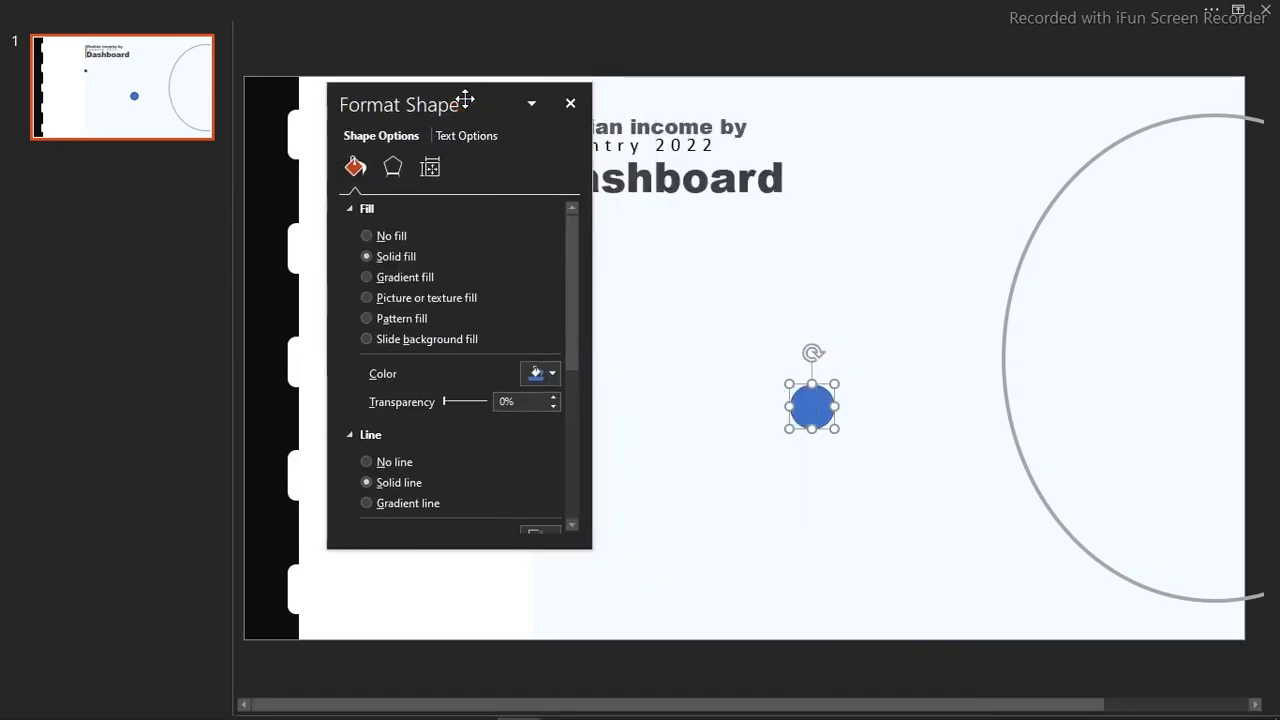
pyautogui.click(553, 376)
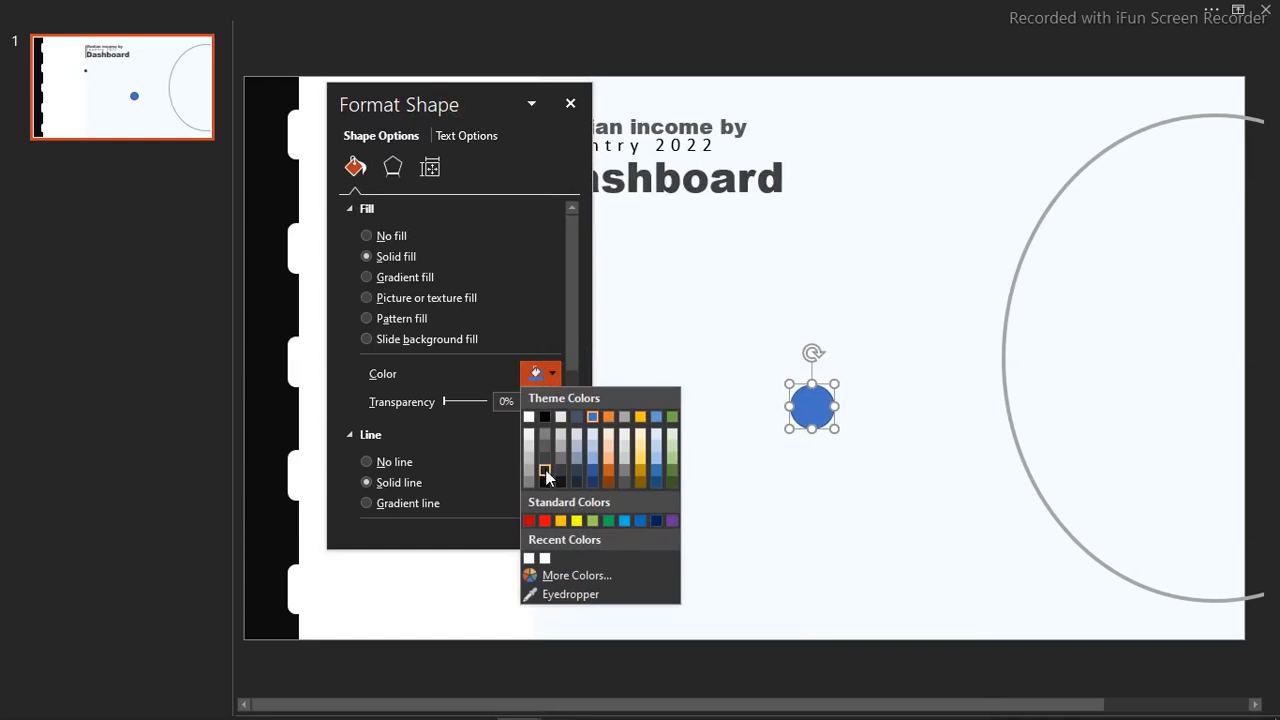
pyautogui.click(546, 471)
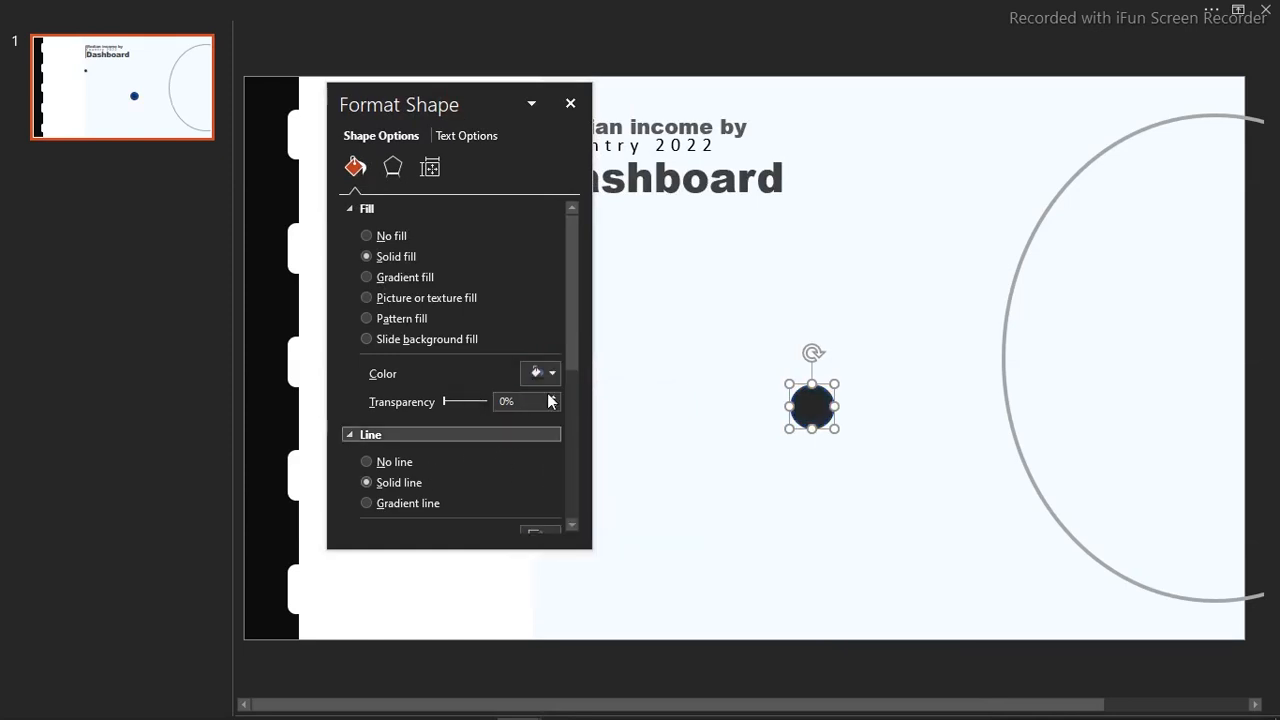
# Step: Change the small circle's outline color to medium gray and its outline width to 2.5 pt
pyautogui.moveTo(573, 326); pyautogui.dragTo(573, 412)
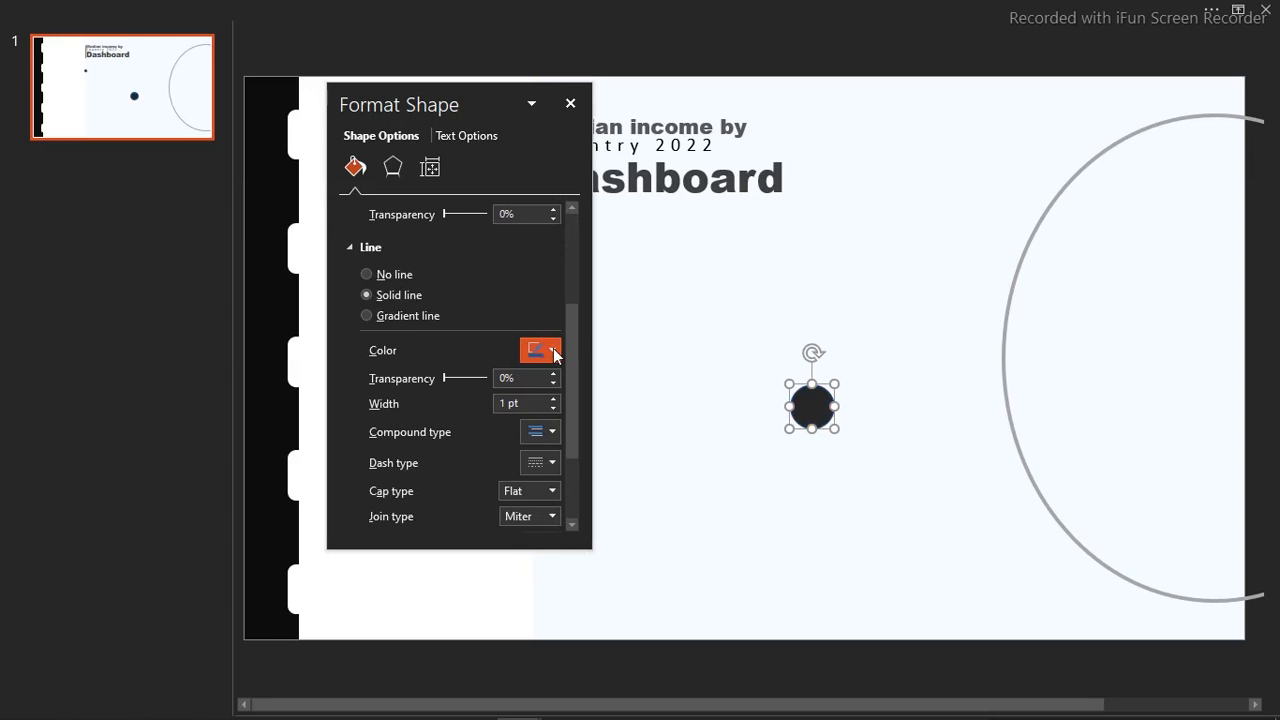
pyautogui.click(553, 349)
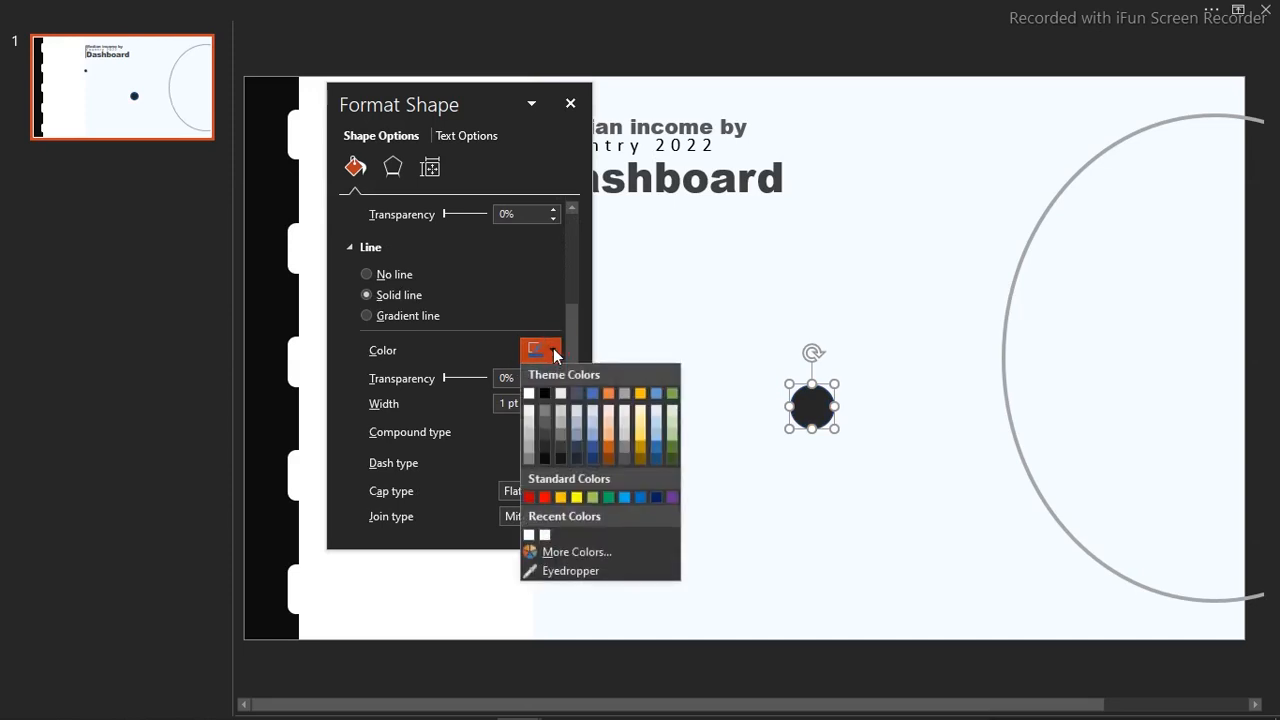
pyautogui.click(530, 449)
pyautogui.click(552, 398)
pyautogui.click(552, 398)
pyautogui.click(552, 398)
pyautogui.click(552, 398)
pyautogui.click(552, 398)
pyautogui.click(552, 398)
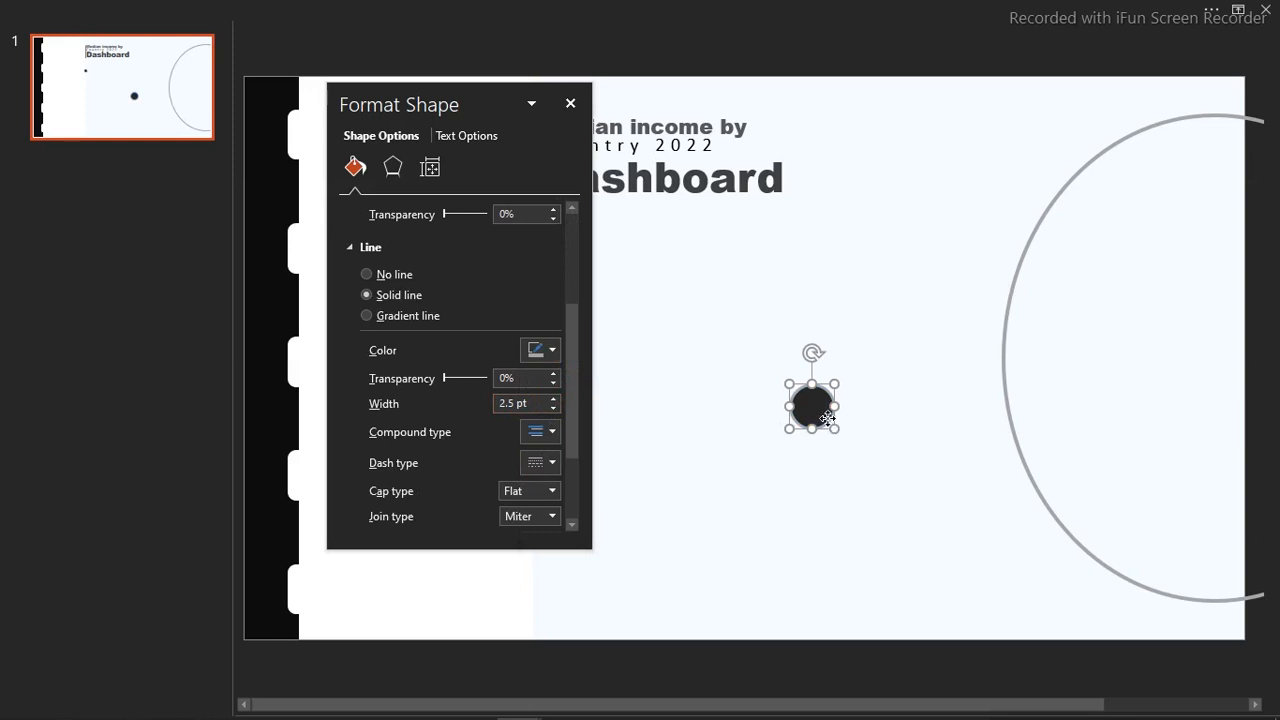
# Step: Place the small circle and two duplicates on the large oval's outline, at its upper-left, leftmost and lower-left points
pyautogui.moveTo(818, 408); pyautogui.dragTo(1073, 192)
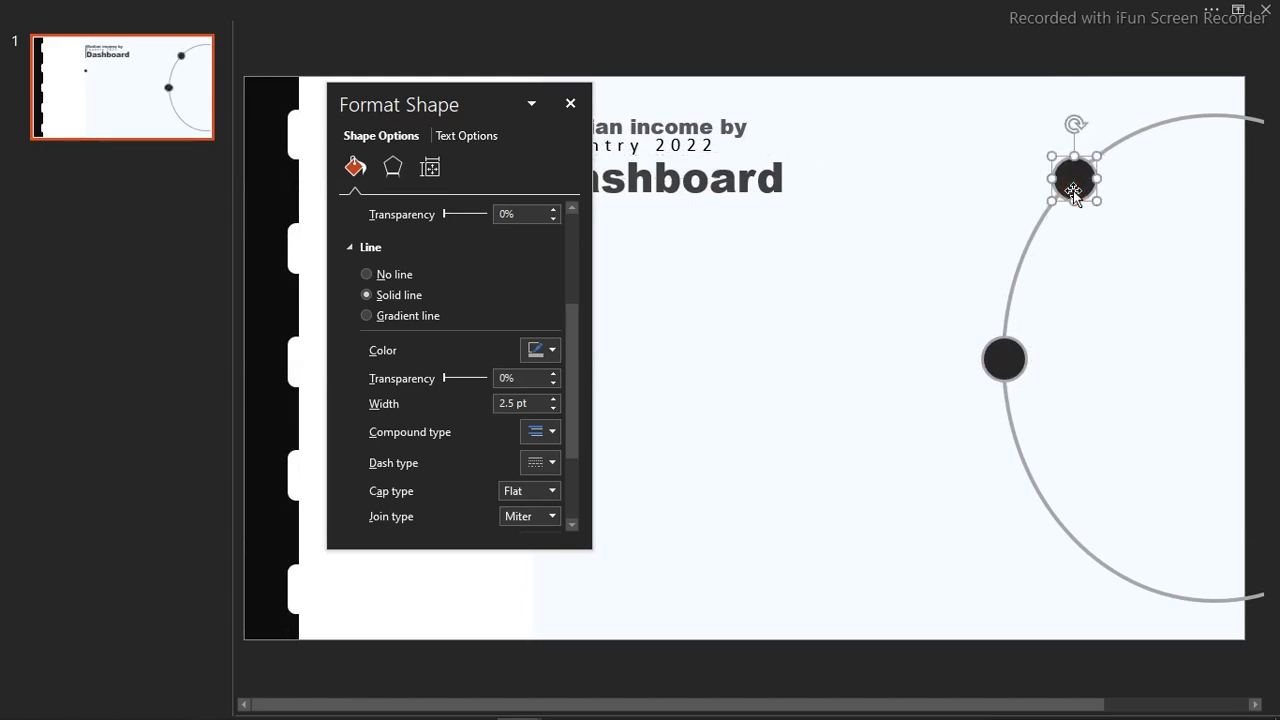
pyautogui.hotkey('ctrl', 'd')
pyautogui.moveTo(975, 52); pyautogui.dragTo(880, 570)
pyautogui.moveTo(875, 518); pyautogui.dragTo(901, 540)
pyautogui.click(752, 481)
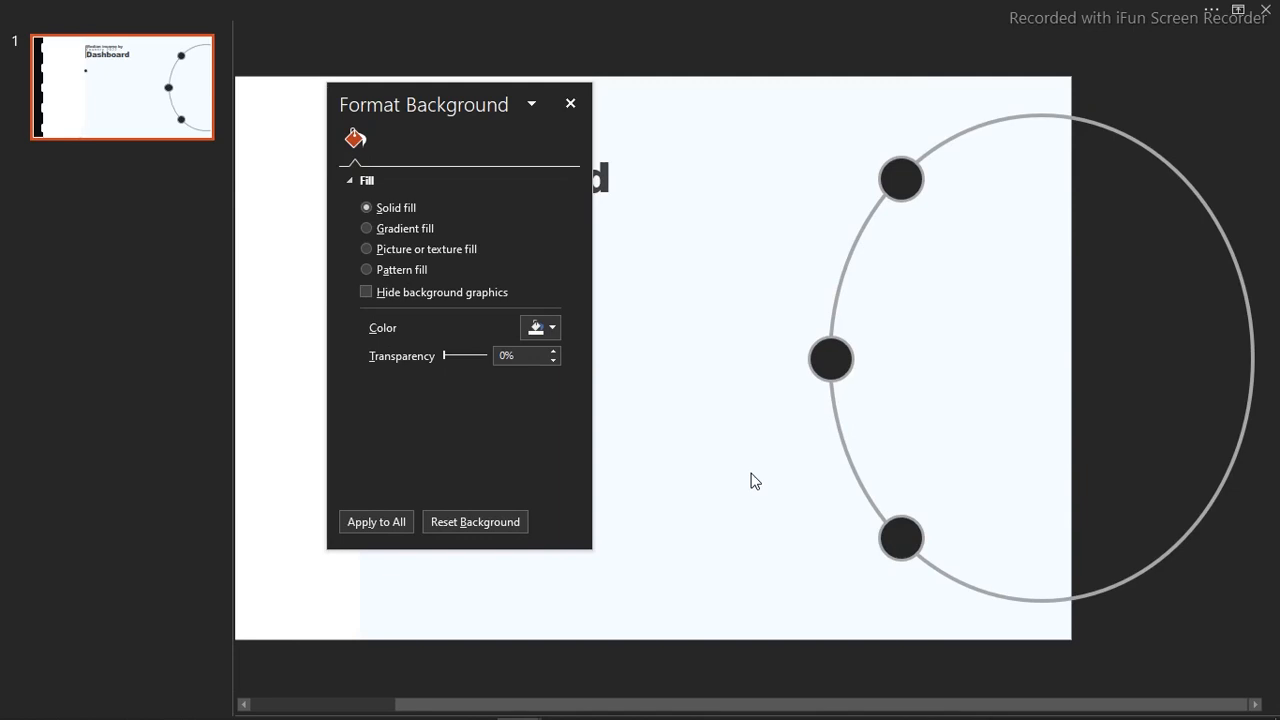
# Step: Fill the uppermost small circle on the oval with light blue and close the formatting options
pyautogui.click(902, 178)
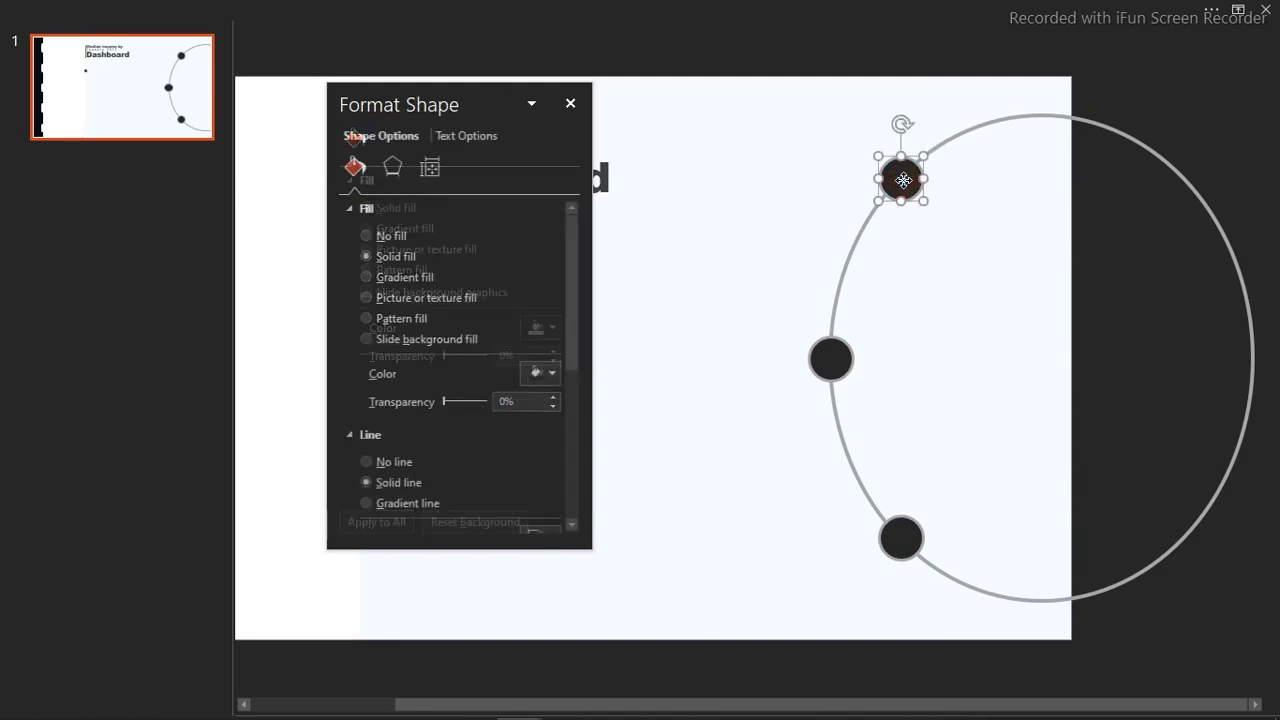
pyautogui.click(549, 372)
pyautogui.click(622, 522)
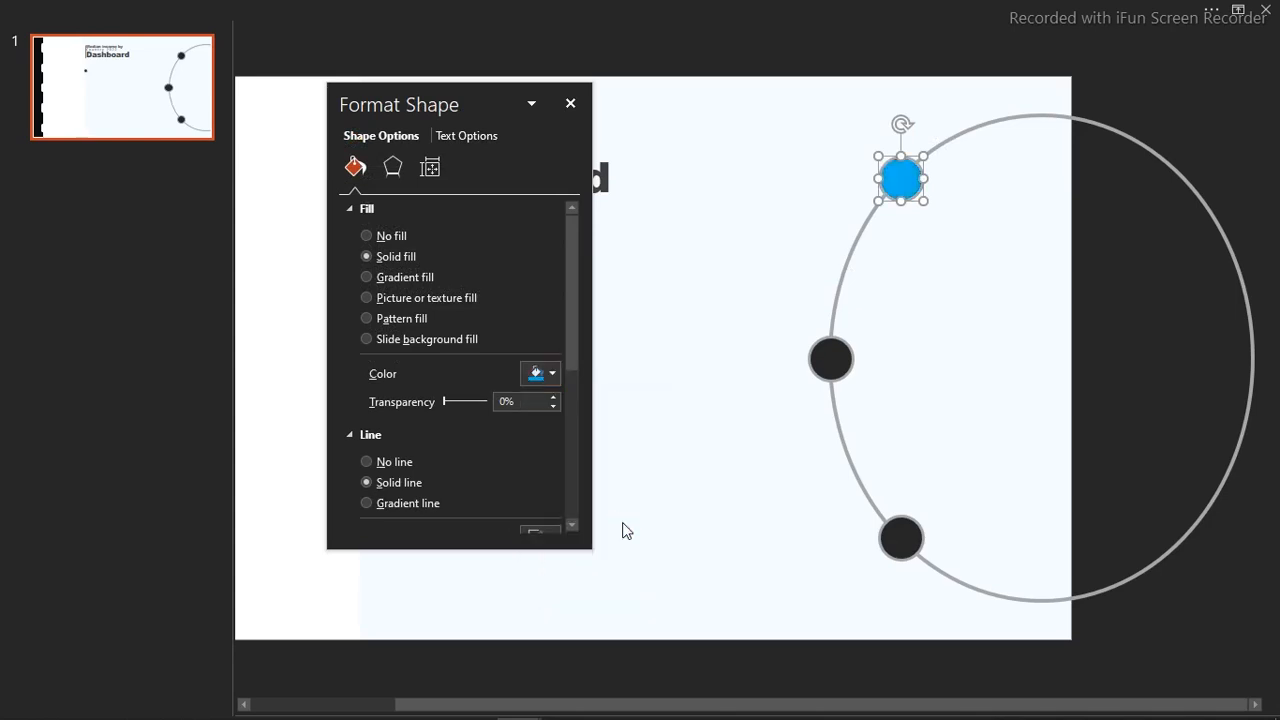
pyautogui.click(694, 383)
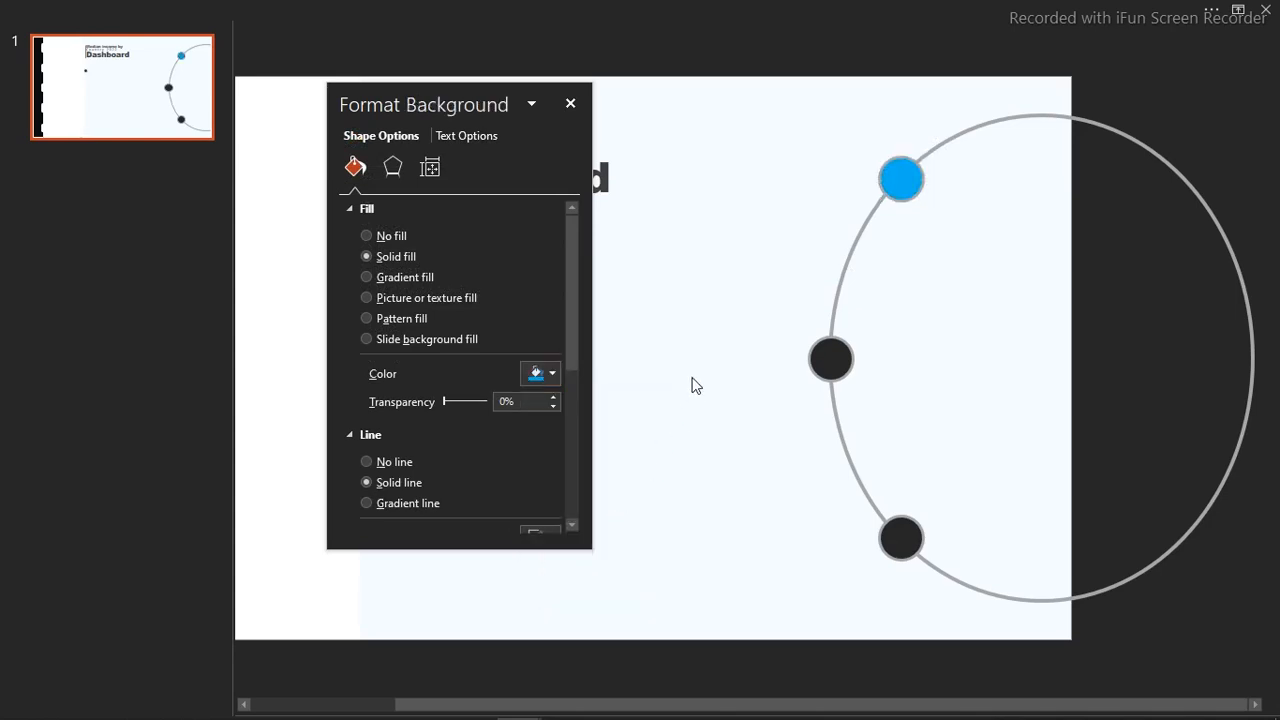
pyautogui.click(571, 106)
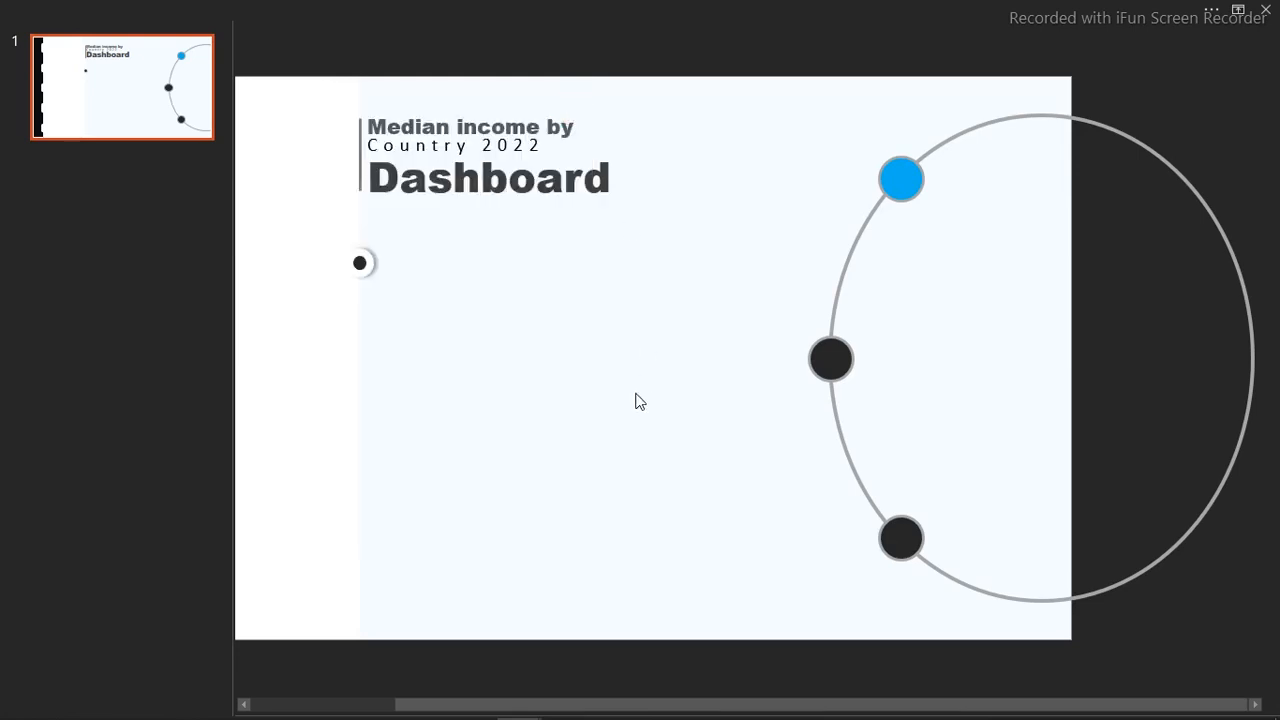